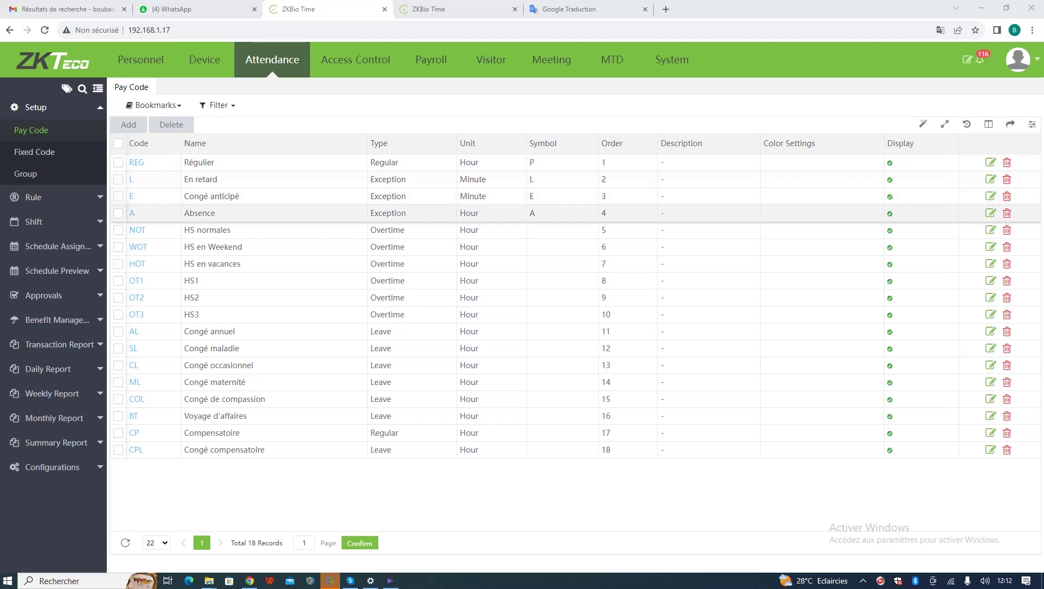
# - Switch the interface language to Français and show the Présence pay code list
pyautogui.click(1018, 59)
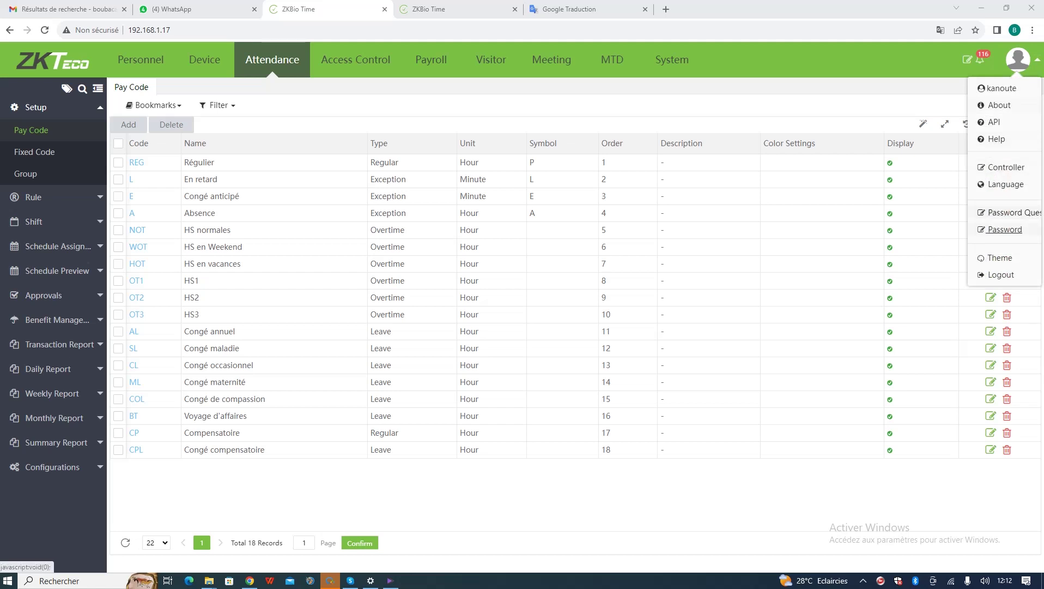
pyautogui.click(1007, 184)
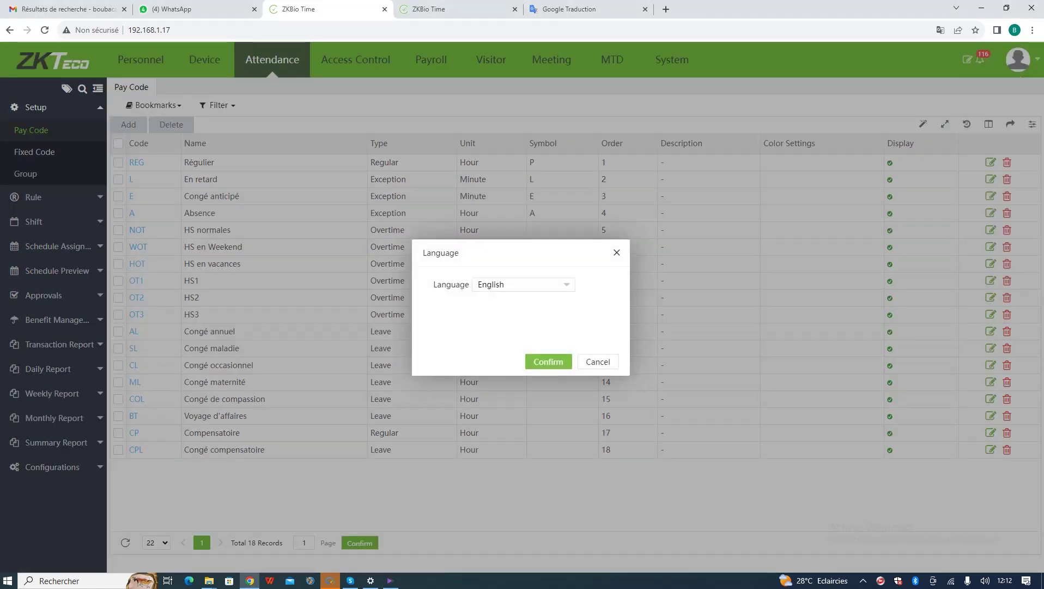
pyautogui.click(523, 284)
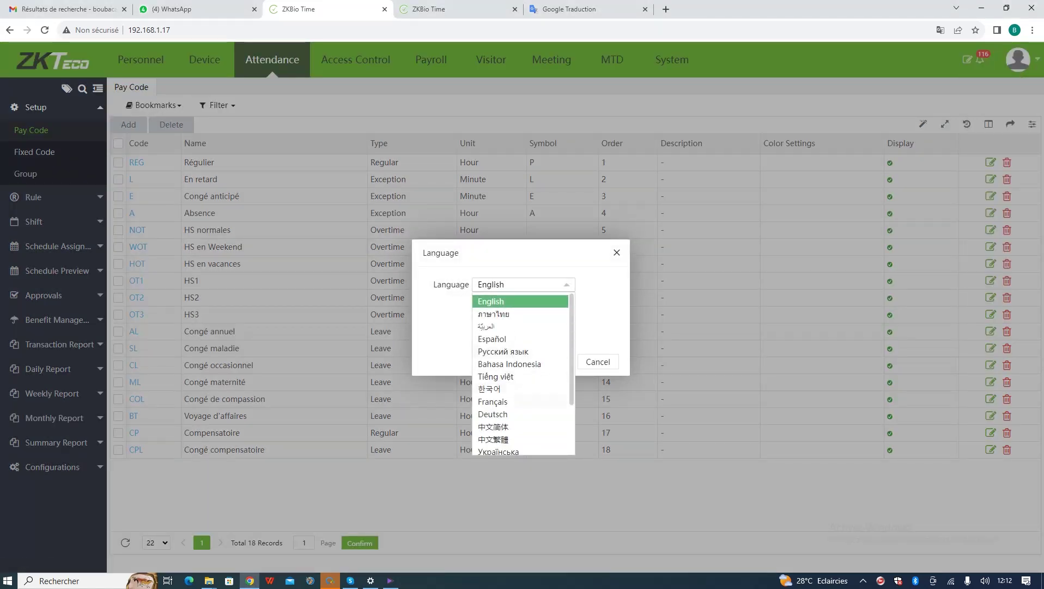
pyautogui.click(492, 401)
pyautogui.click(548, 361)
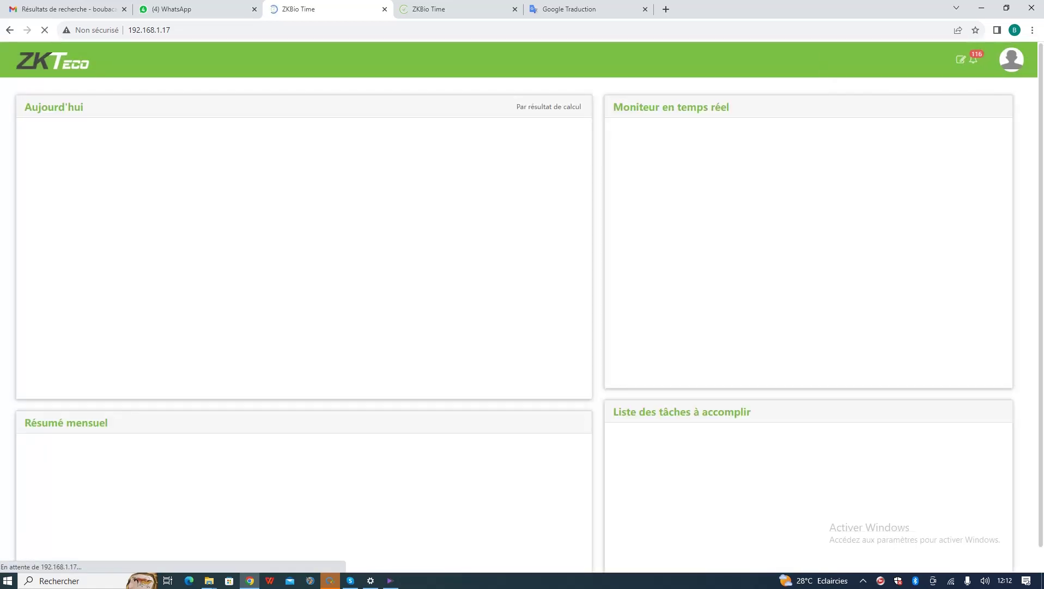
pyautogui.click(267, 59)
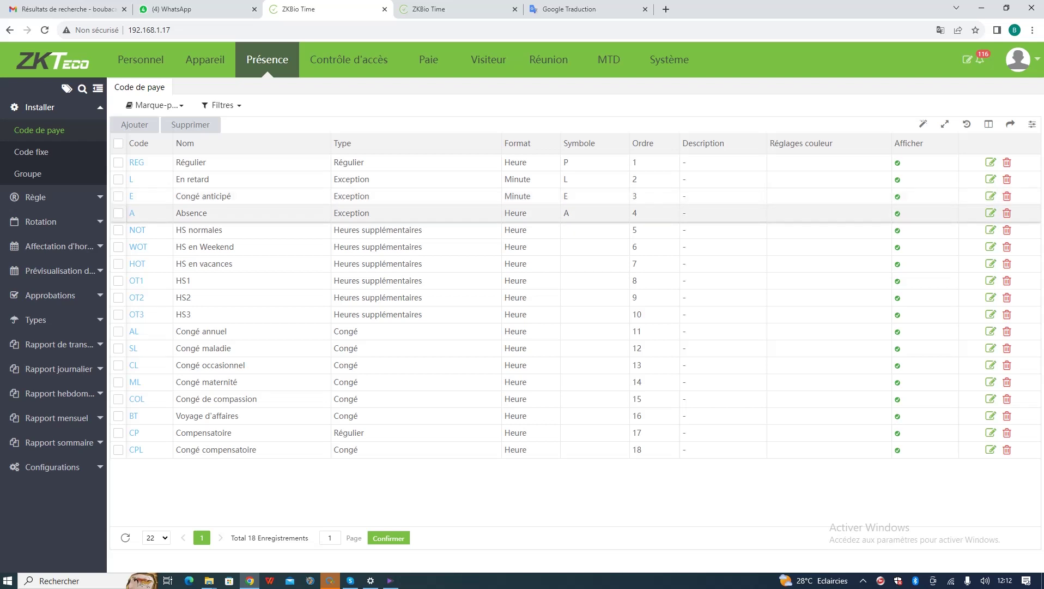
# - Open and cancel a new pay code form, then review REG's Arrondir rounding options
pyautogui.click(134, 124)
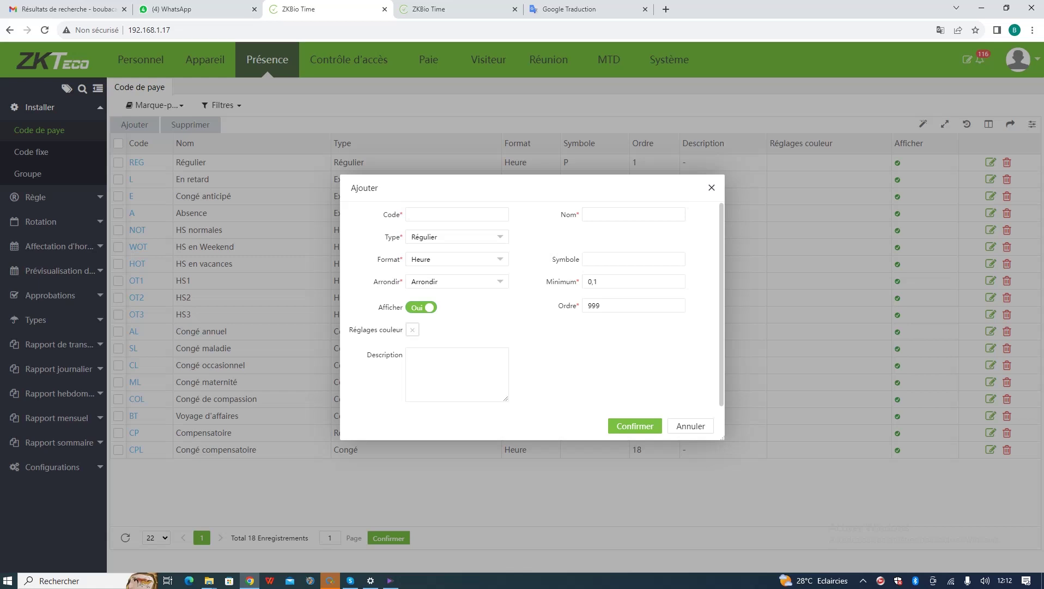
pyautogui.press('Escape')
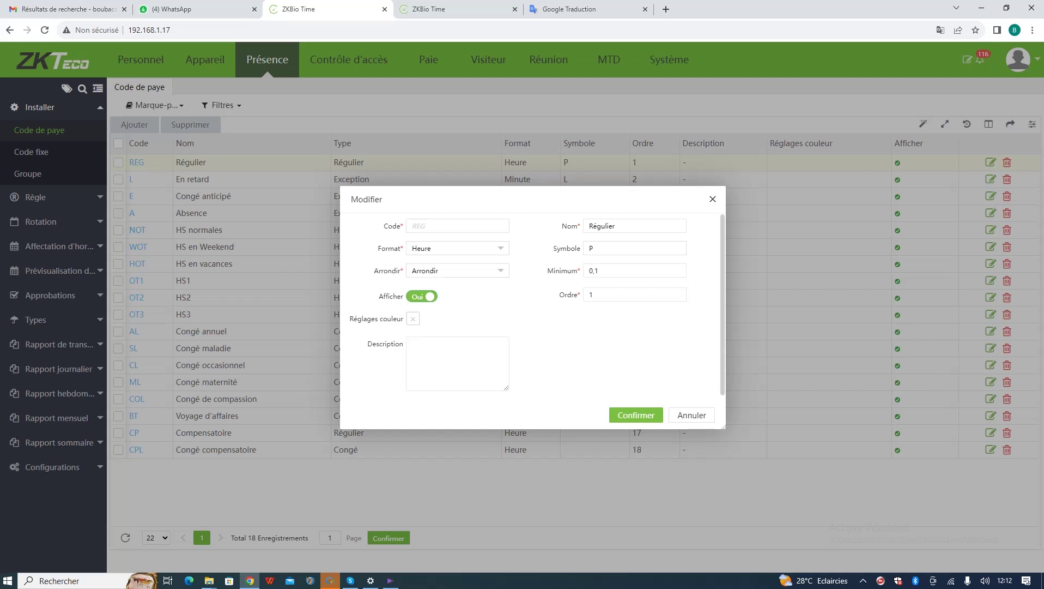
pyautogui.click(456, 271)
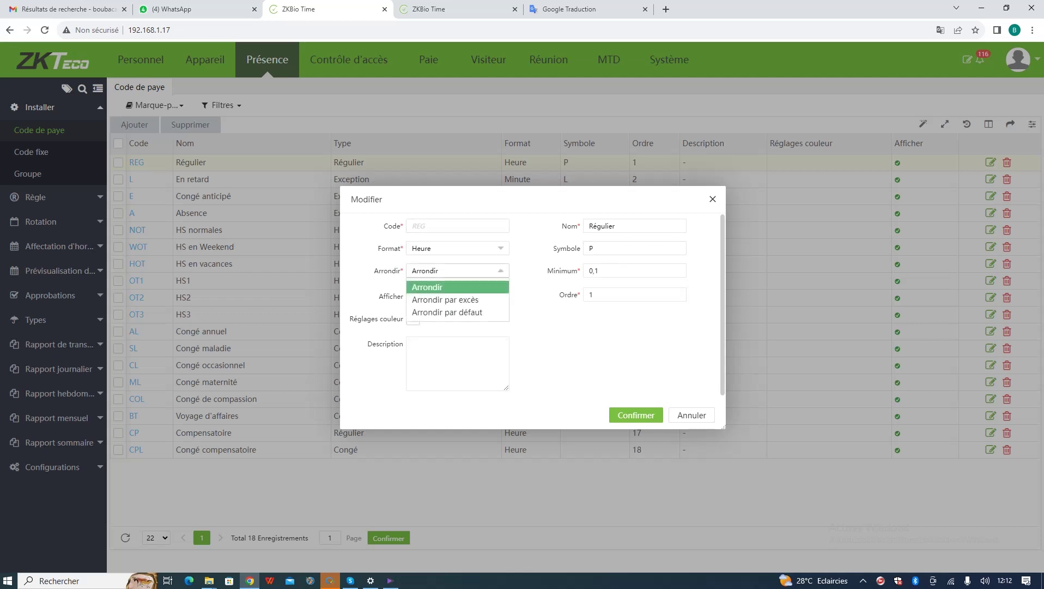
pyautogui.press('Escape')
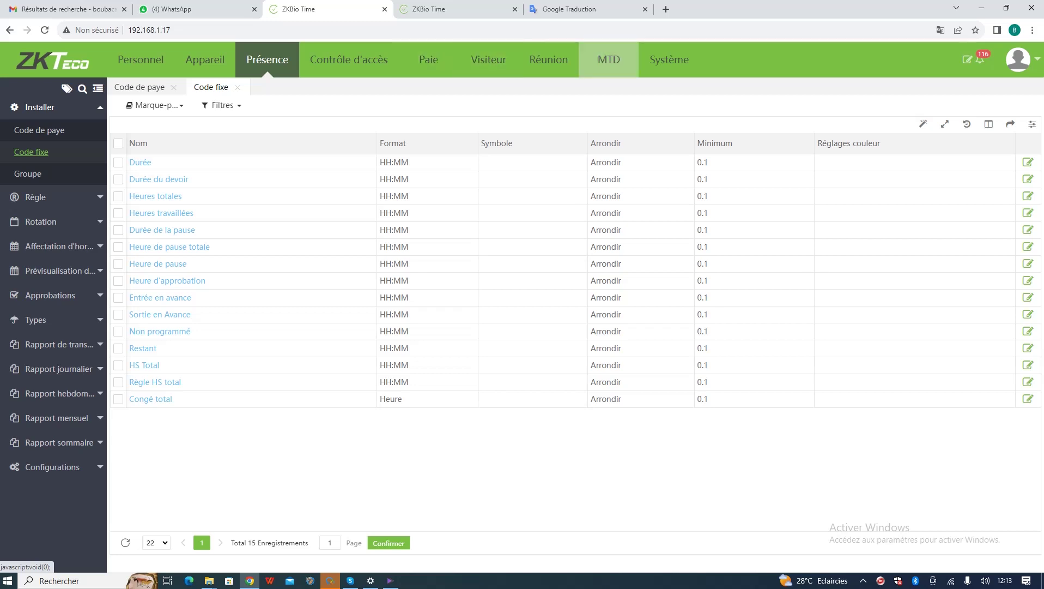
# - Create a group with code 2 named 'goupe test'
pyautogui.click(27, 173)
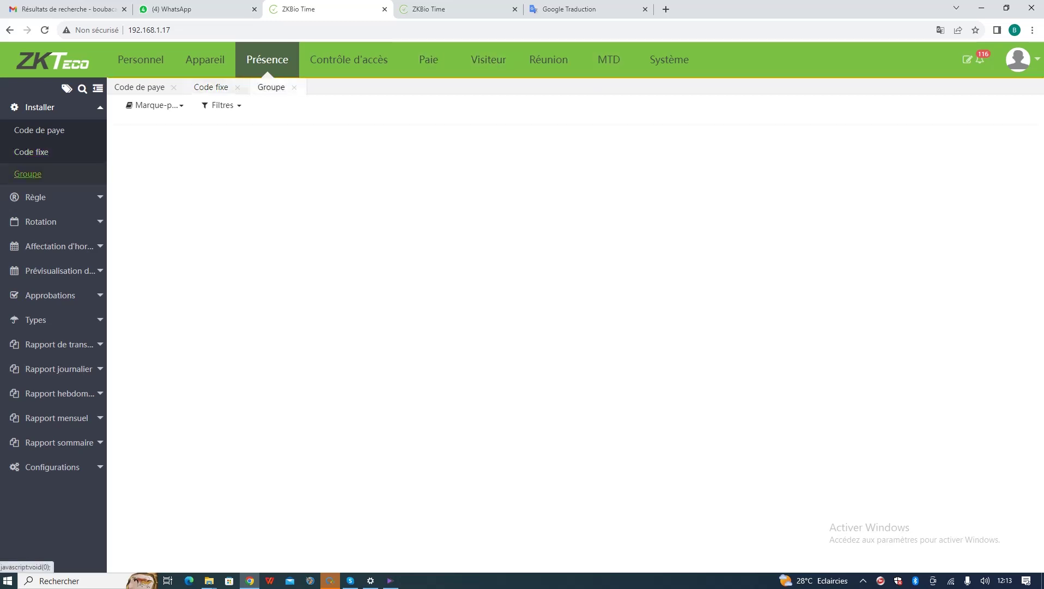
pyautogui.click(135, 129)
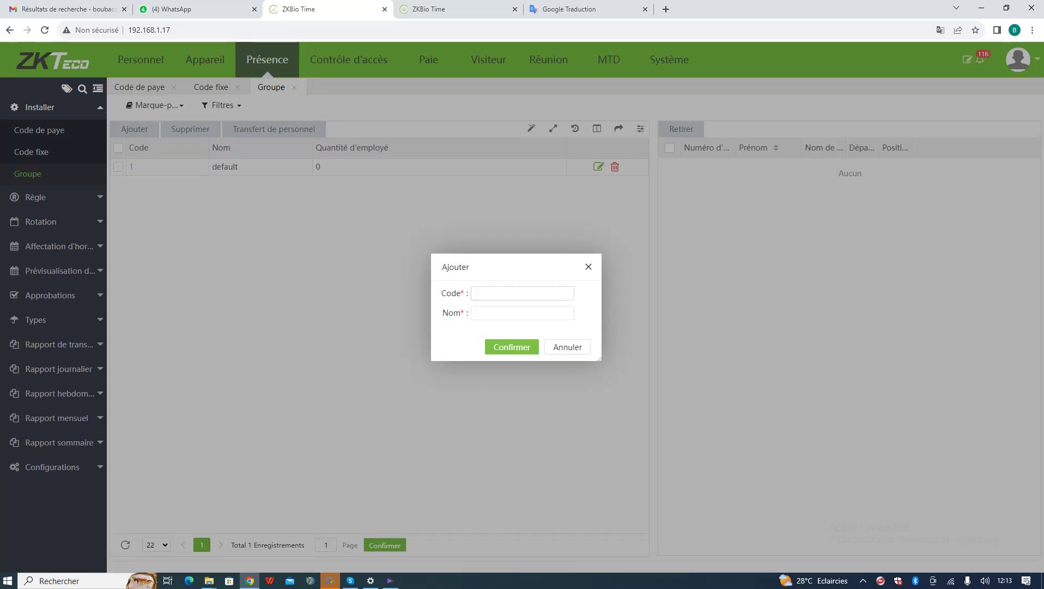
pyautogui.write('2')
pyautogui.press('Tab')
pyautogui.write('goupe test')
pyautogui.click(512, 347)
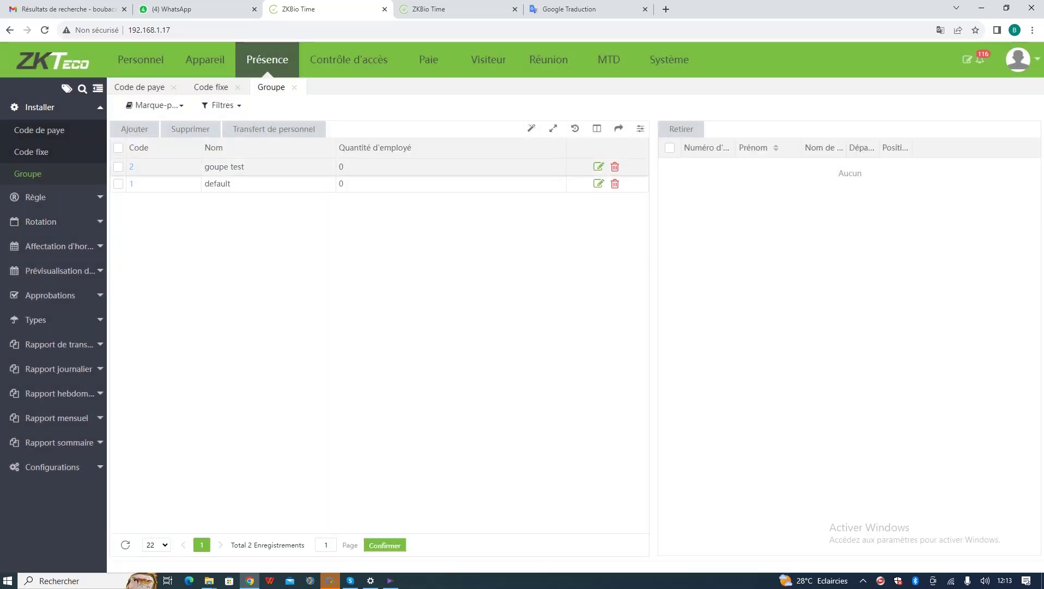
# - Select goupe test and close Transfert de personnel without moving anyone
pyautogui.click(118, 166)
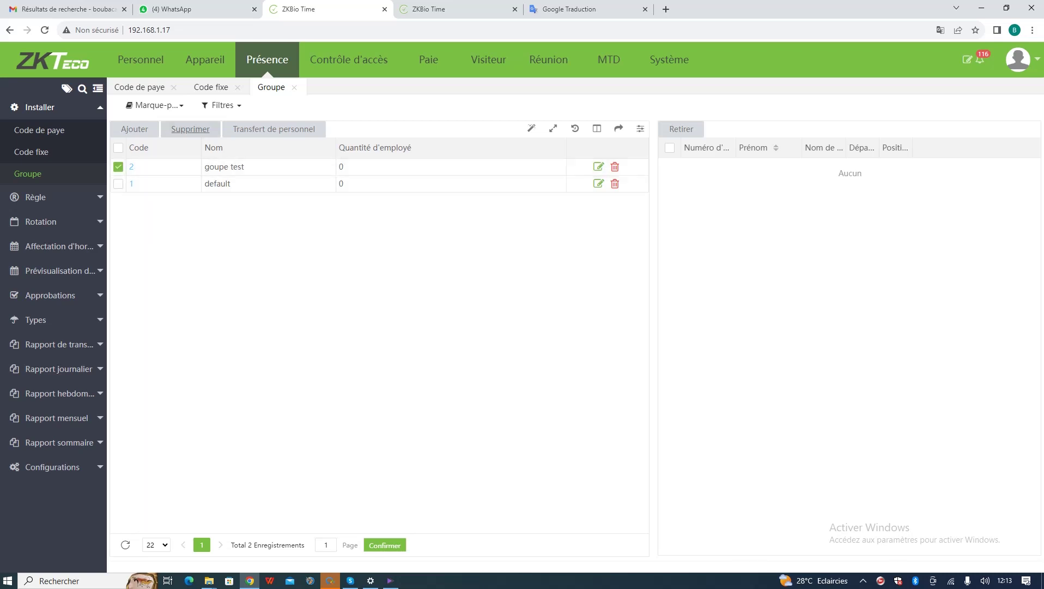
pyautogui.click(274, 128)
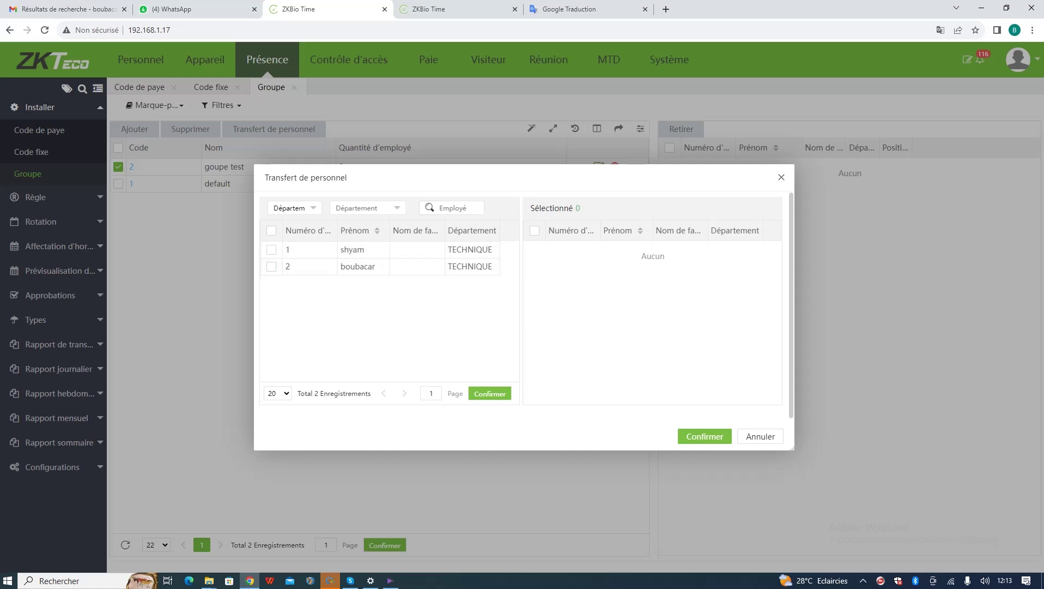
pyautogui.click(781, 178)
pyautogui.click(35, 197)
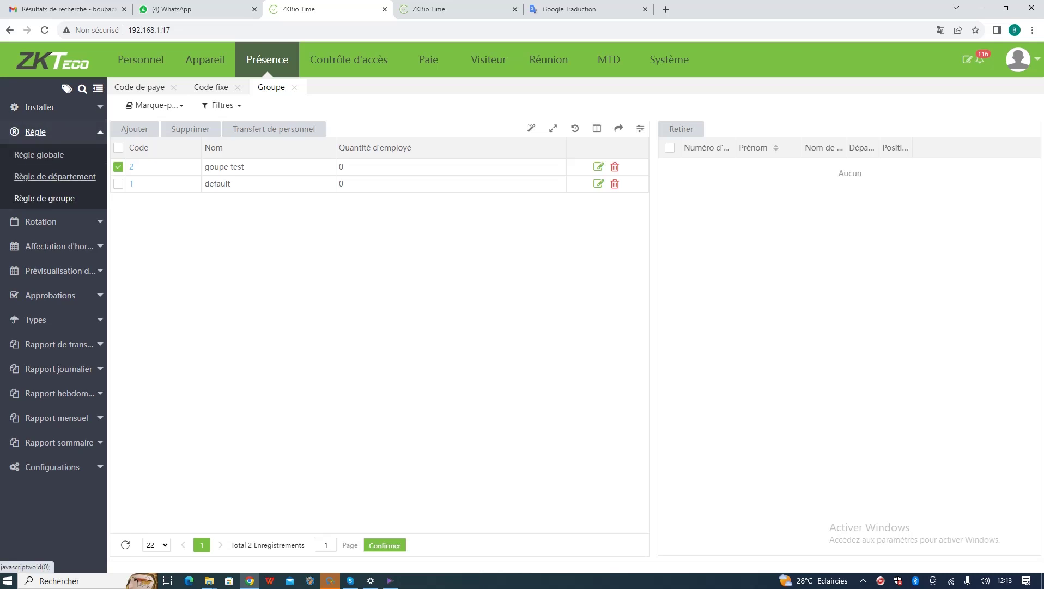
# - Open Règle globale, then Règle de groupe and cancel its Ajouter form
pyautogui.click(38, 154)
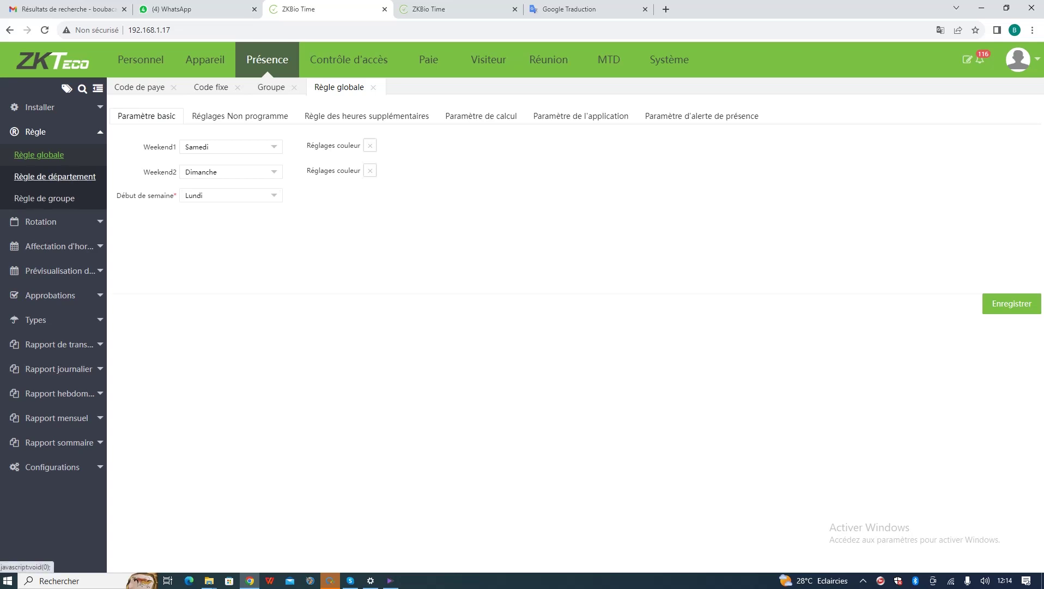
pyautogui.click(44, 198)
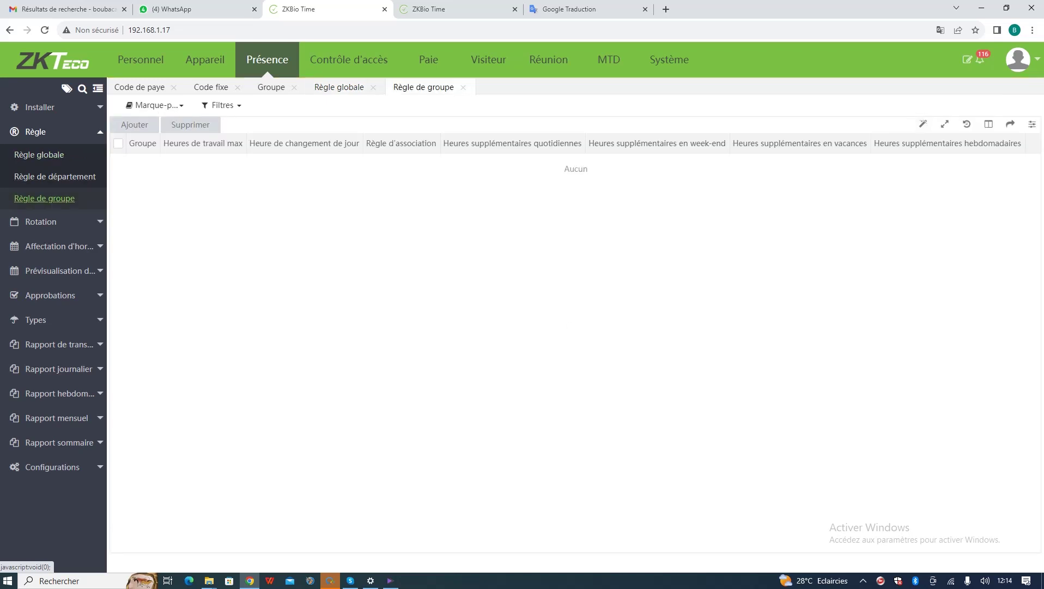
pyautogui.click(118, 134)
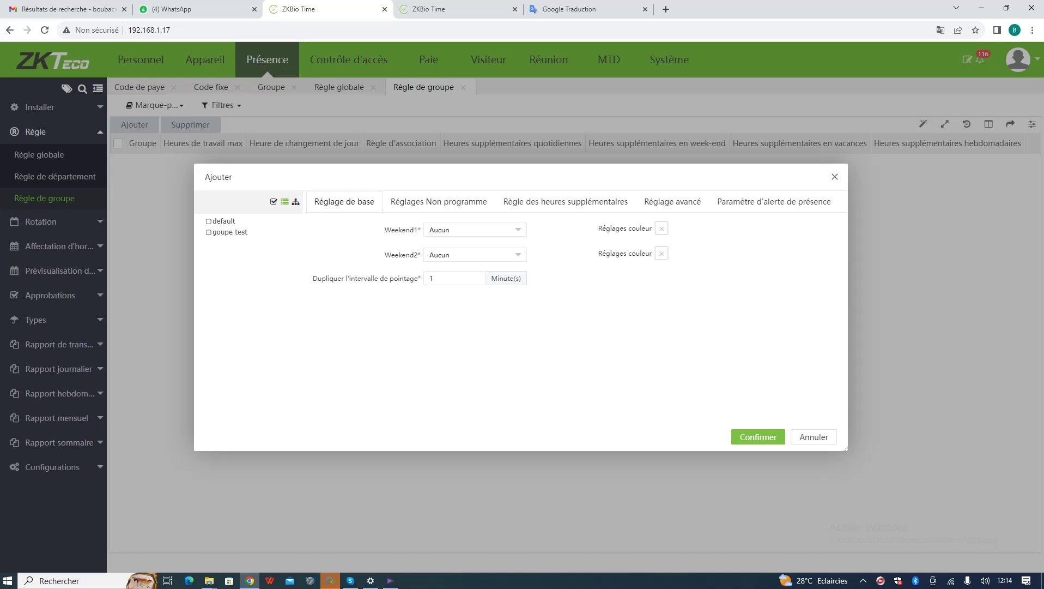
pyautogui.press('Escape')
# - Open Règle de département, cancel its Ajouter form, and return to Règle globale
pyautogui.click(54, 176)
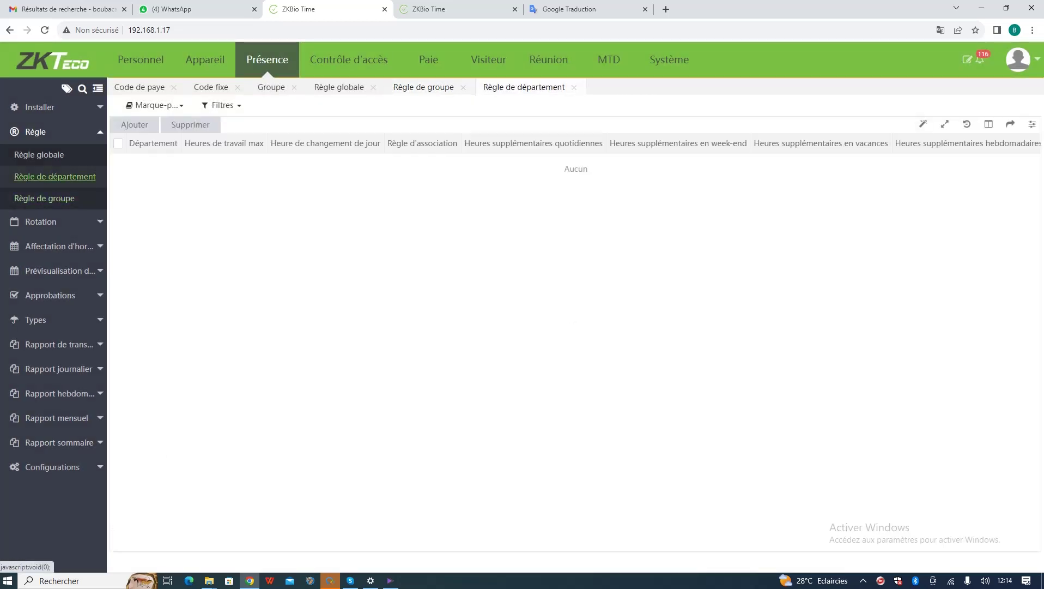
pyautogui.click(134, 125)
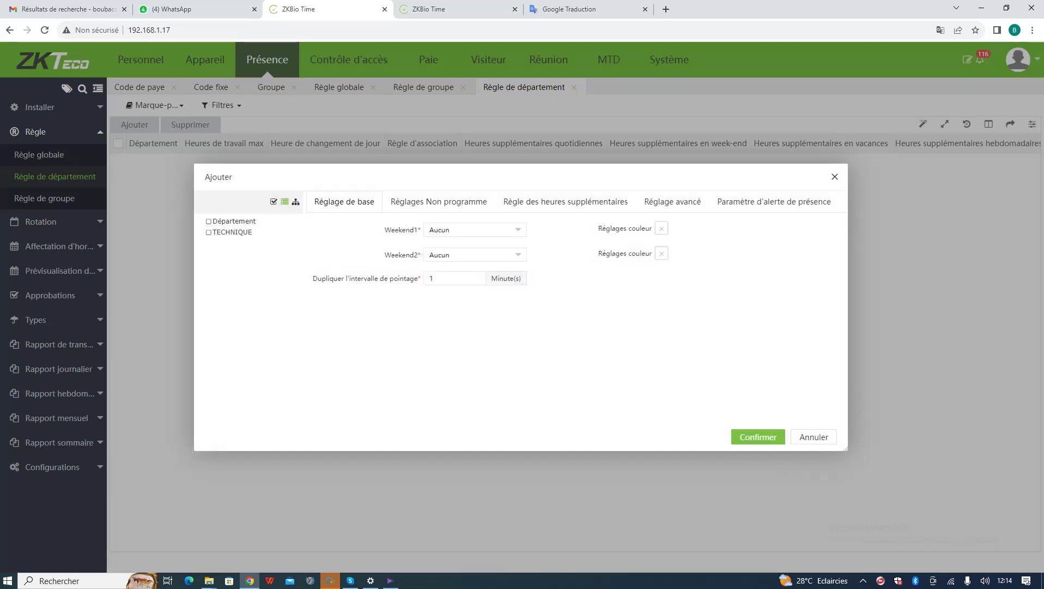
pyautogui.press('Escape')
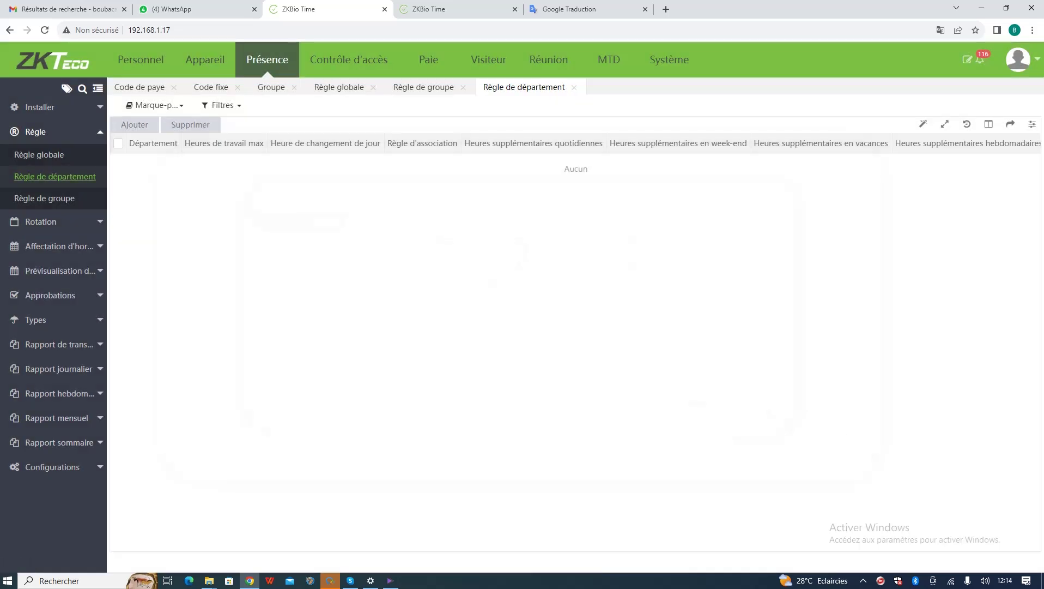
pyautogui.click(39, 154)
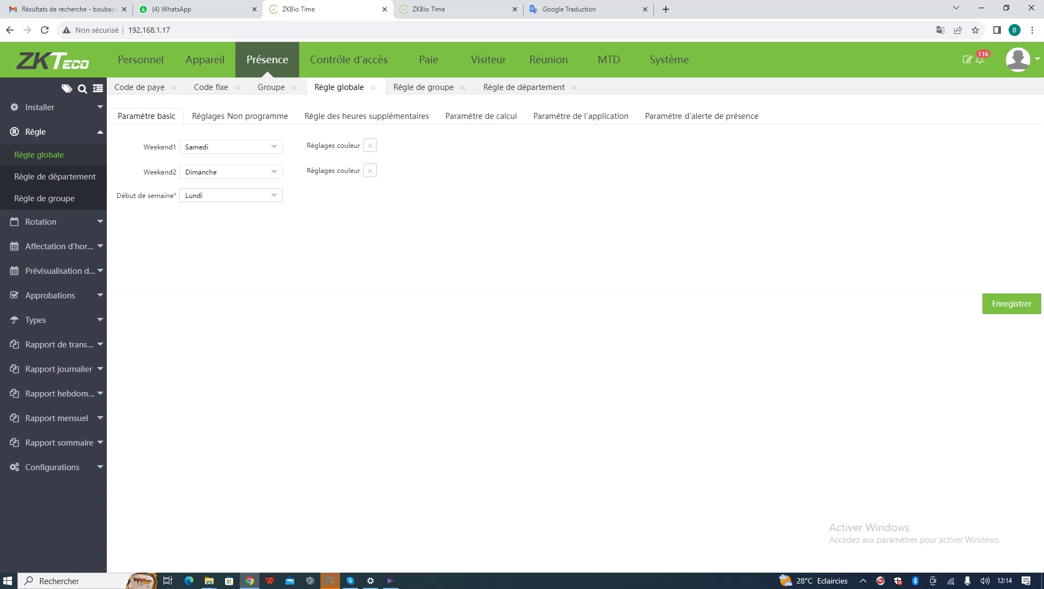
# - Keep Lundi as the week start day and show the Réglages Non programme settings
pyautogui.click(273, 195)
pyautogui.click(275, 195)
pyautogui.click(273, 195)
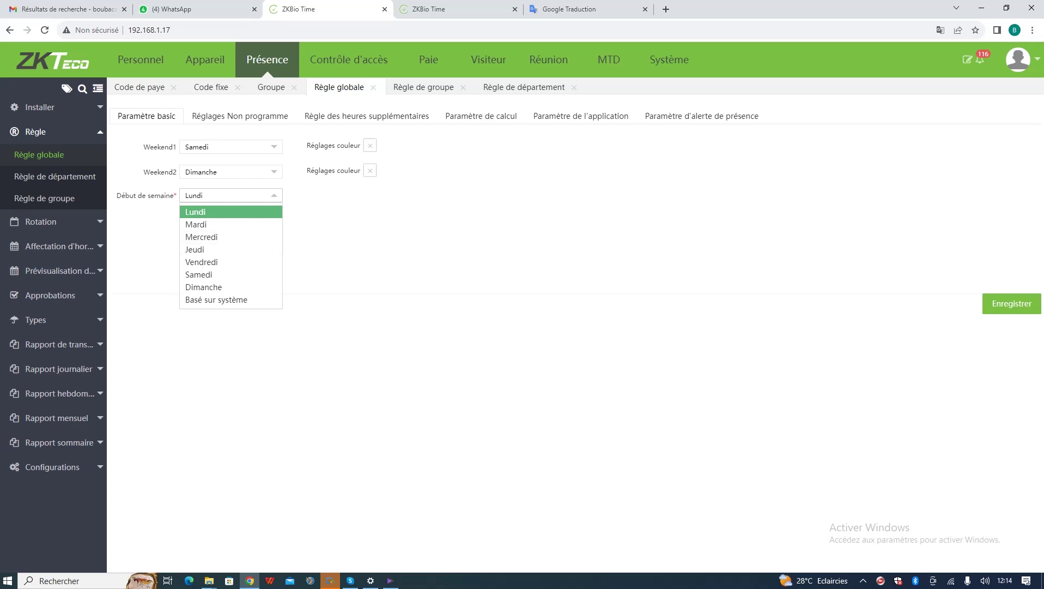
pyautogui.click(276, 195)
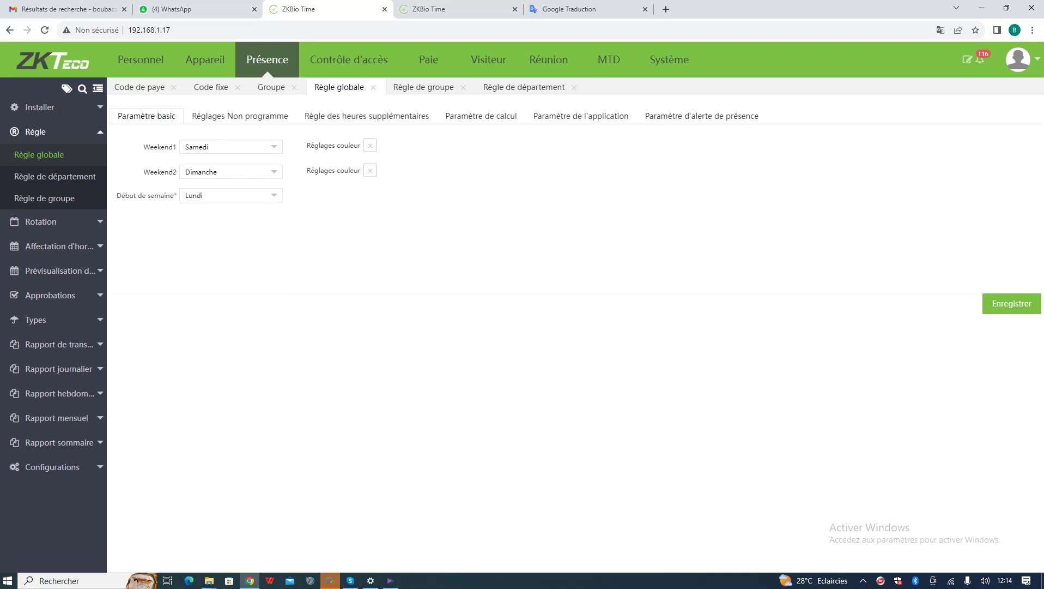
pyautogui.click(240, 116)
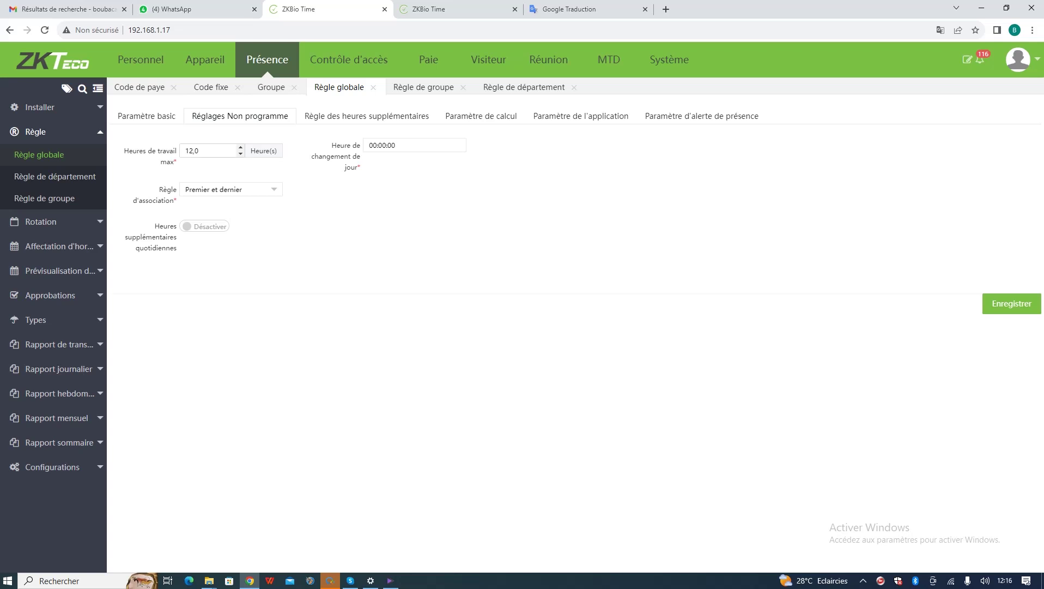
# - Set max working hours to 12, day change 00:00:00, association rule Premier et dernier
pyautogui.press('BackSpace')
pyautogui.press('BackSpace')
pyautogui.press('BackSpace')
pyautogui.write('24')
pyautogui.press('Tab')
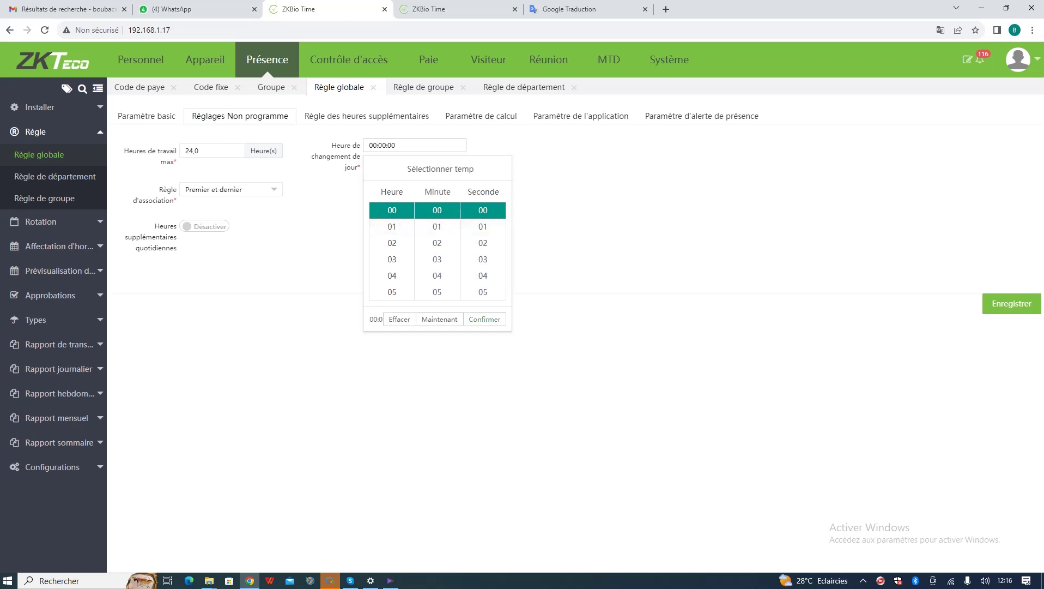
pyautogui.click(484, 319)
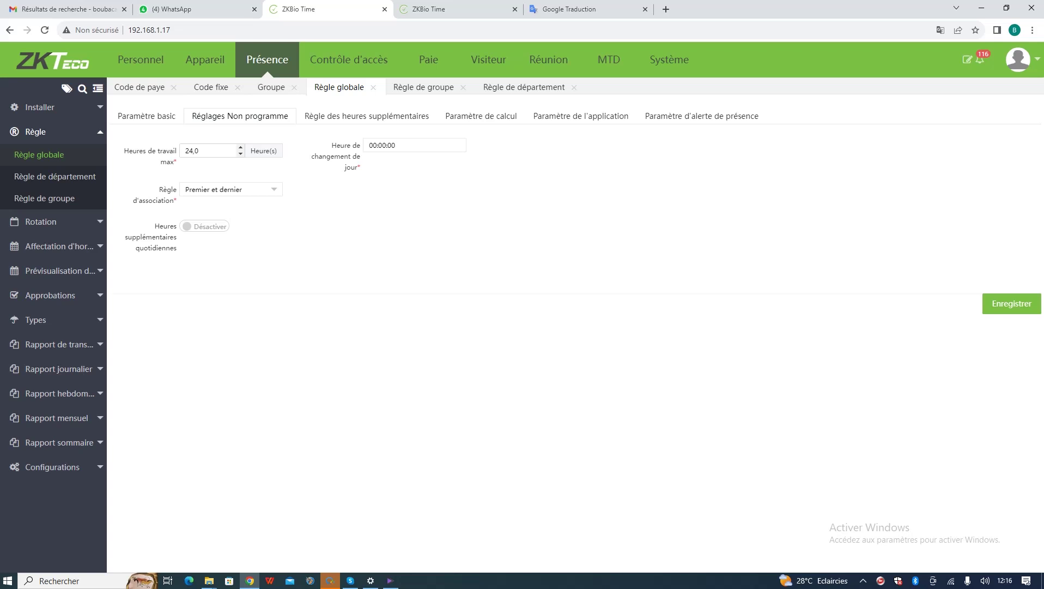
pyautogui.press('BackSpace')
pyautogui.press('BackSpace')
pyautogui.write('12')
pyautogui.click(231, 189)
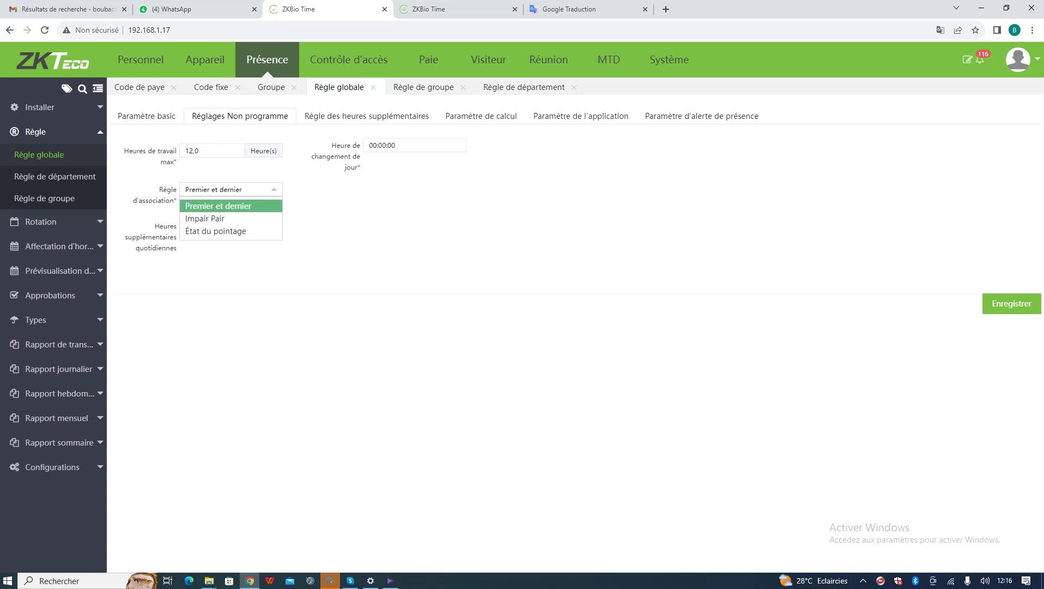
pyautogui.click(219, 206)
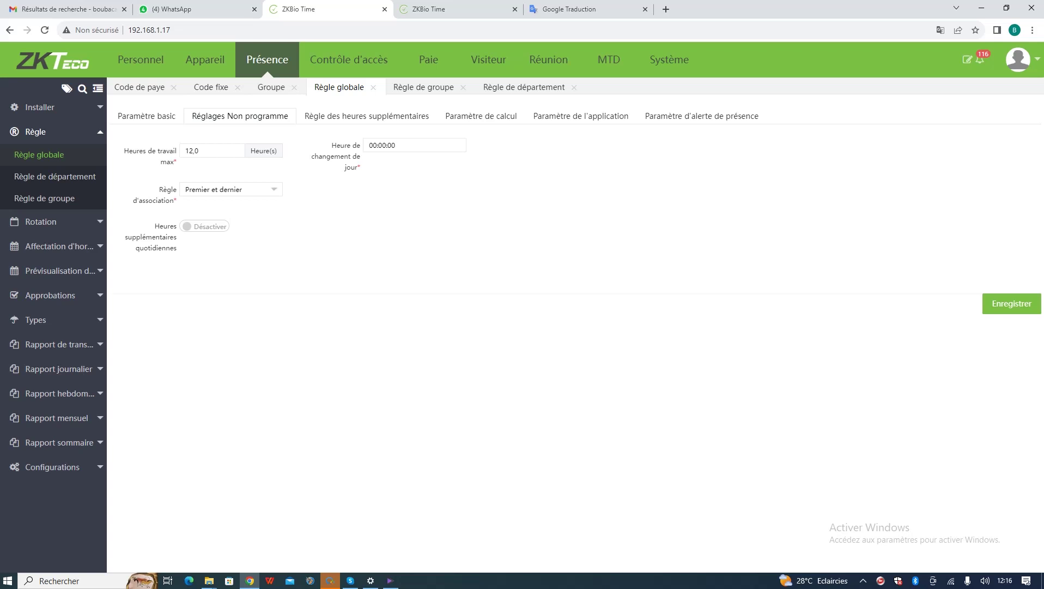
# - Turn daily overtime on to inspect HS1 categories, then switch it back off
pyautogui.click(204, 226)
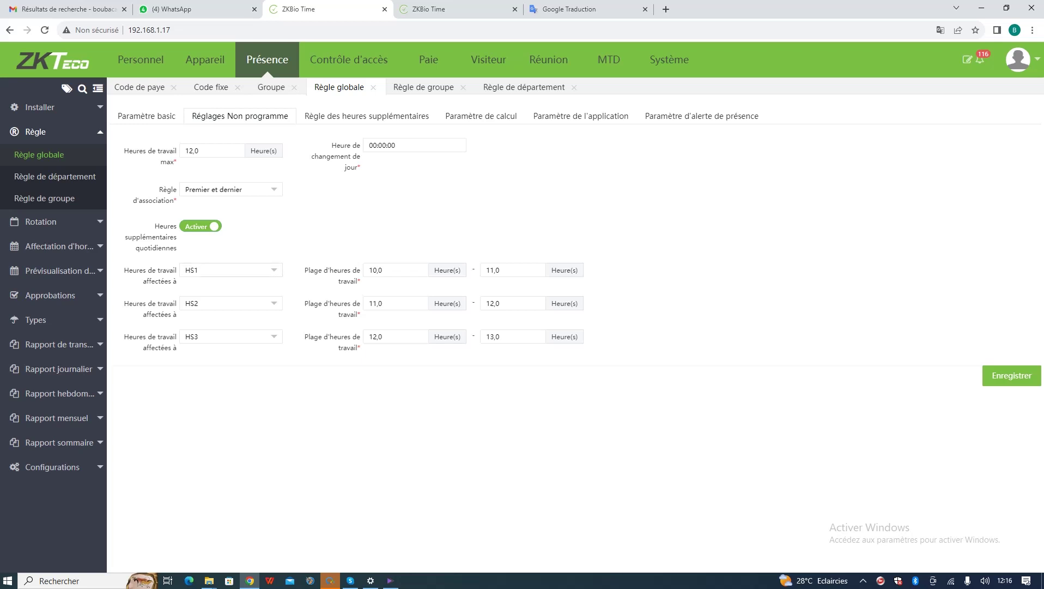
pyautogui.click(231, 270)
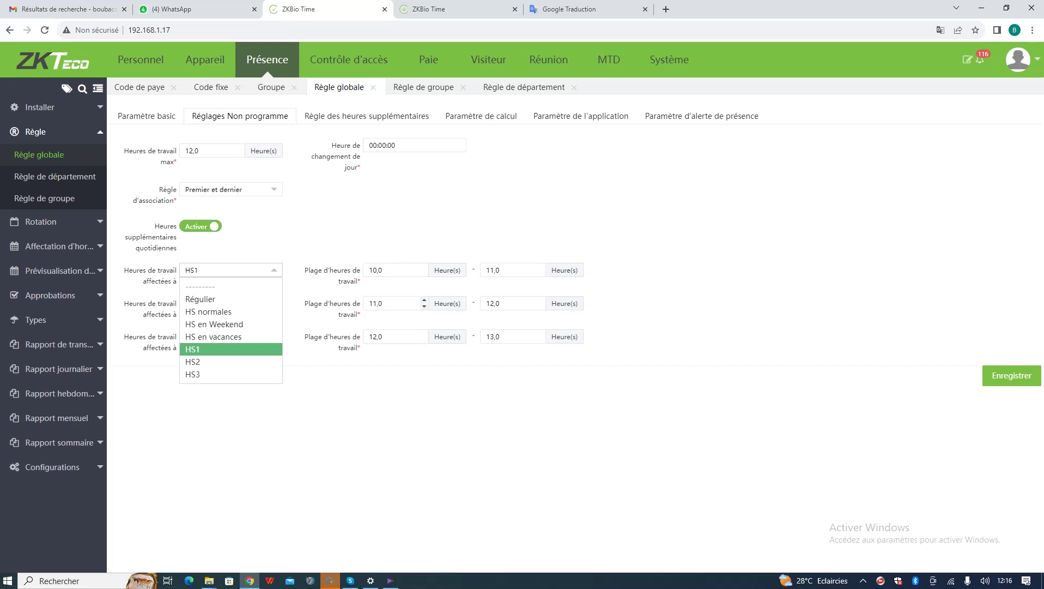
pyautogui.press('Escape')
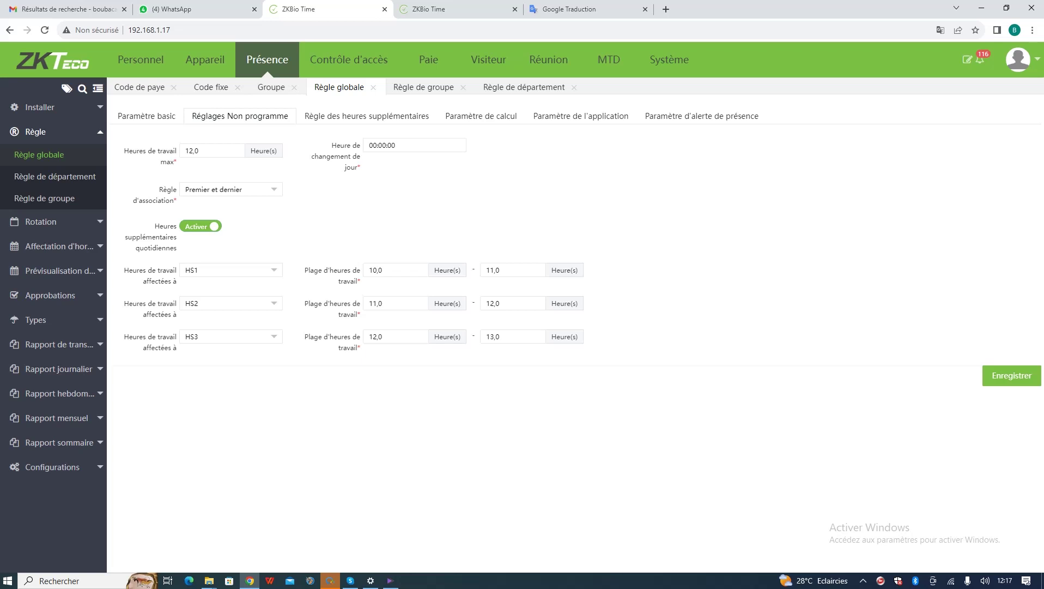
pyautogui.click(201, 226)
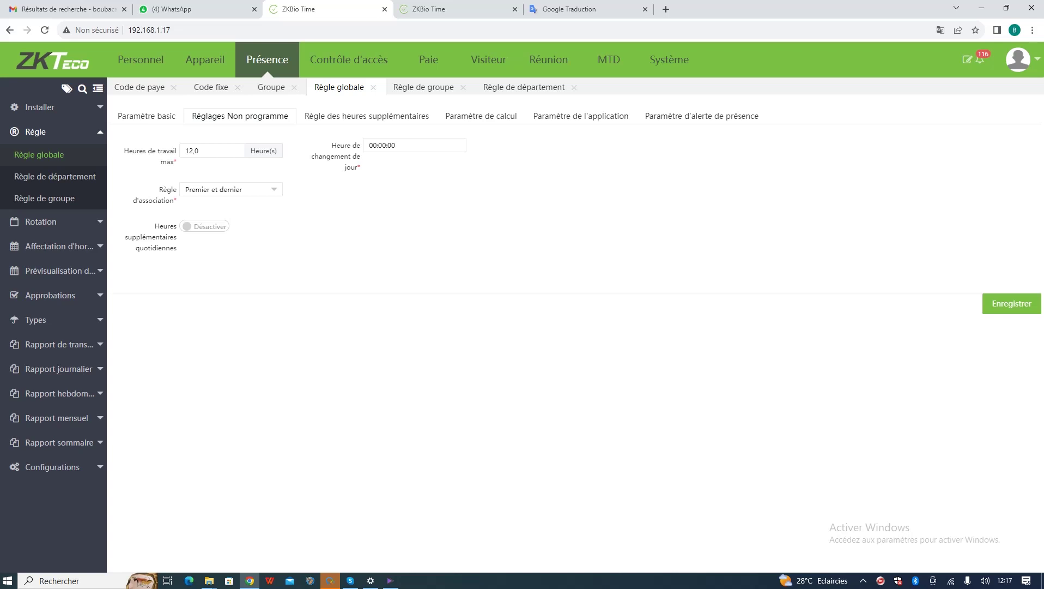
pyautogui.click(367, 116)
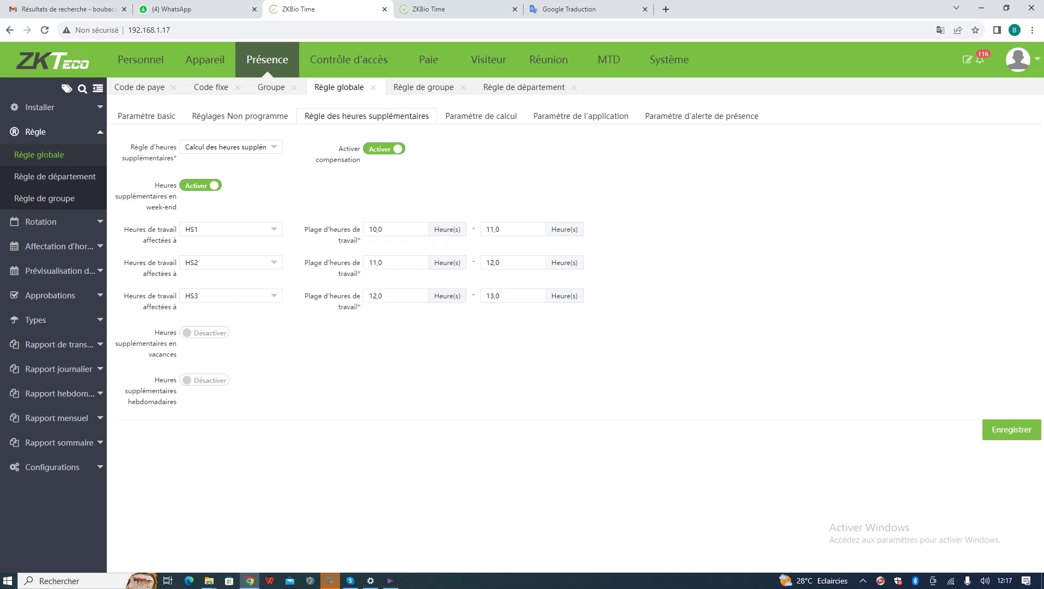
# - Review the overtime rule options and leave weekly overtime switched off
pyautogui.click(231, 147)
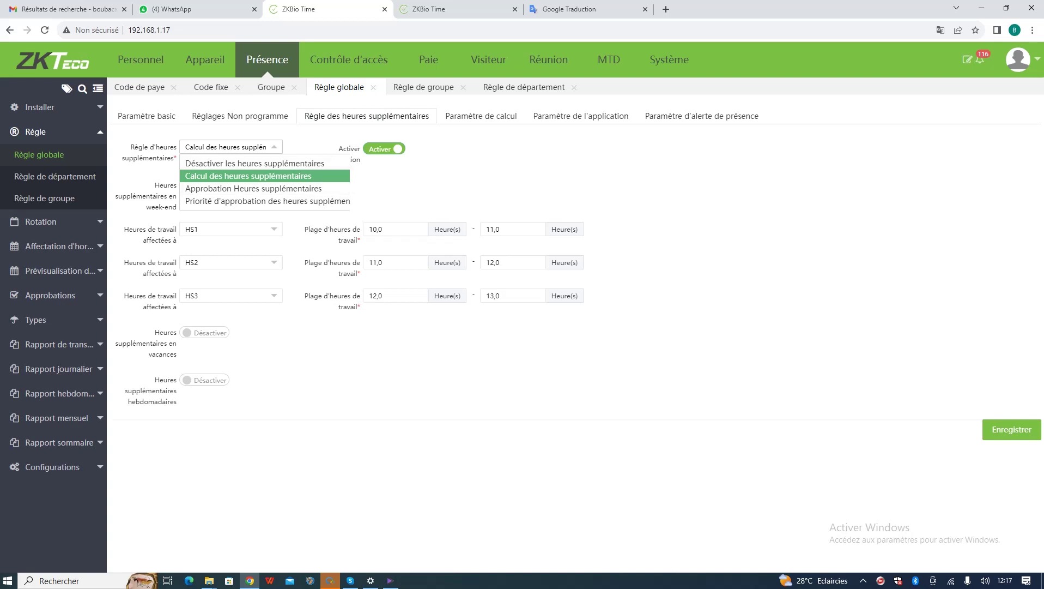
pyautogui.press('Escape')
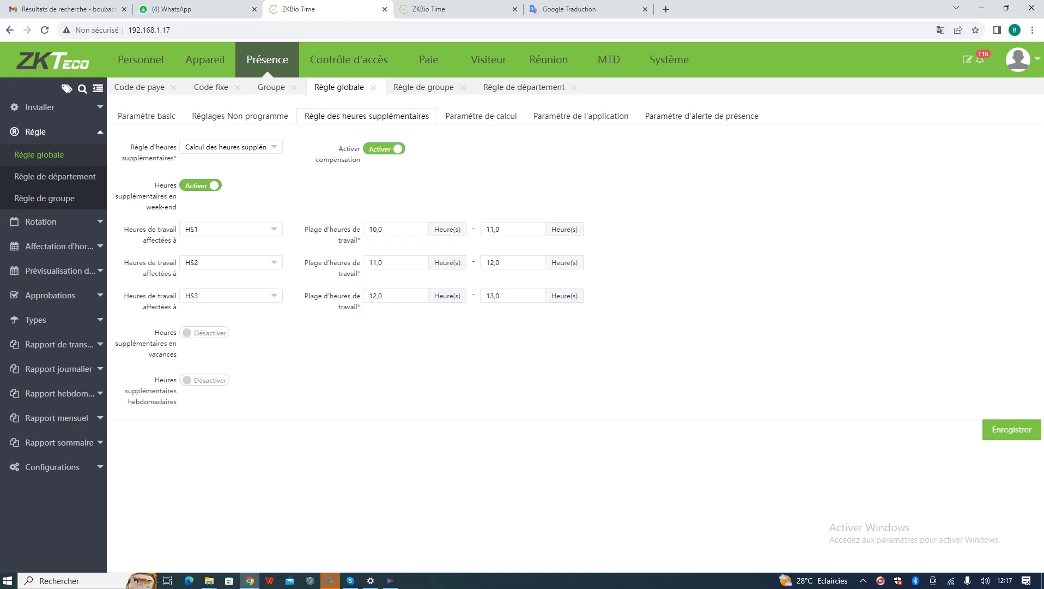
pyautogui.click(204, 380)
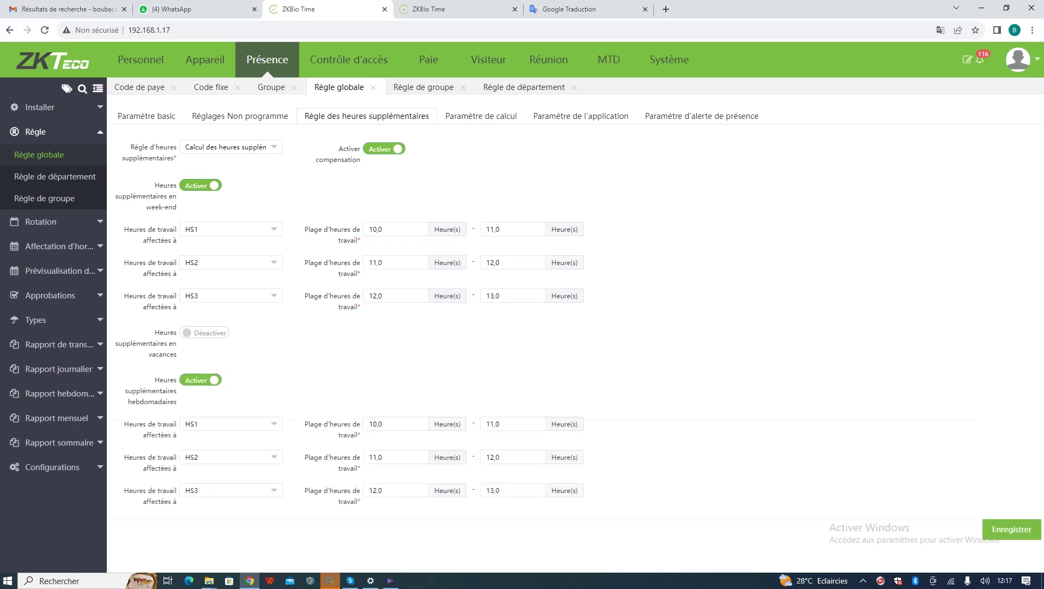
pyautogui.click(205, 380)
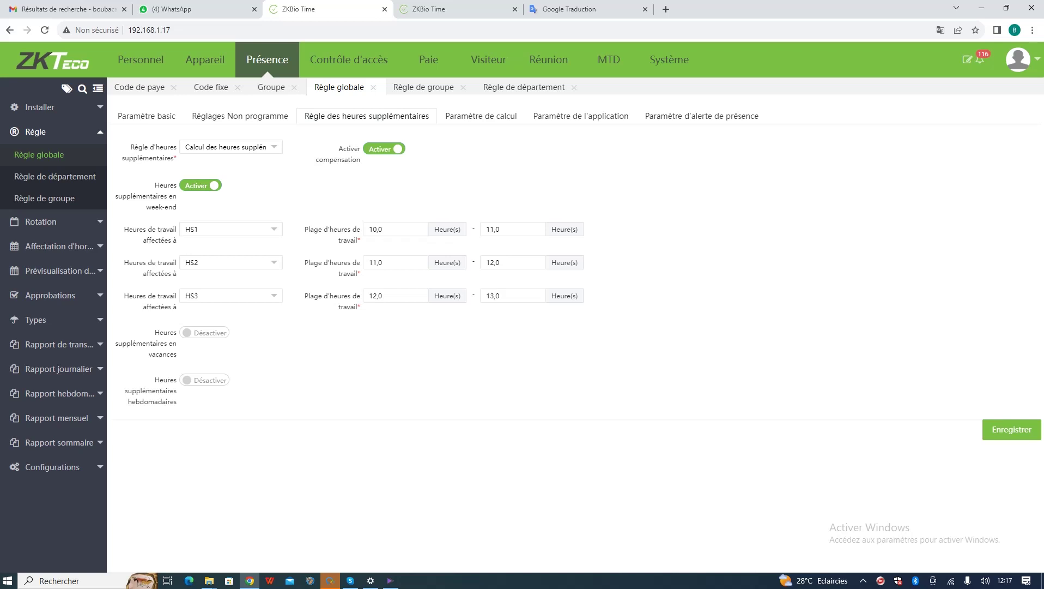
# - Turn off week-end overtime and view the missed check-in options in Paramètre de calcul
pyautogui.click(201, 185)
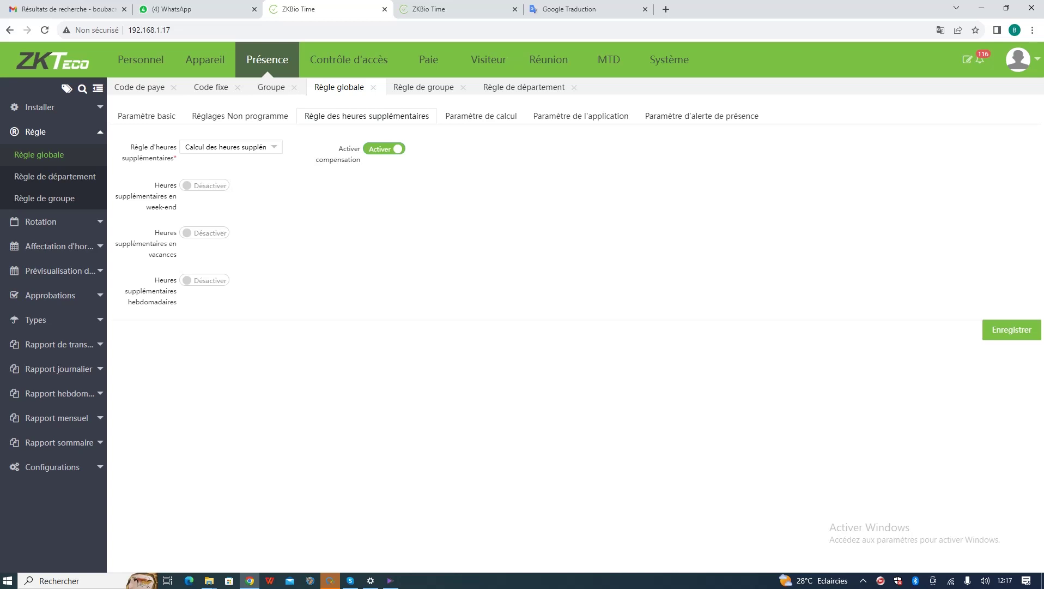
pyautogui.click(480, 116)
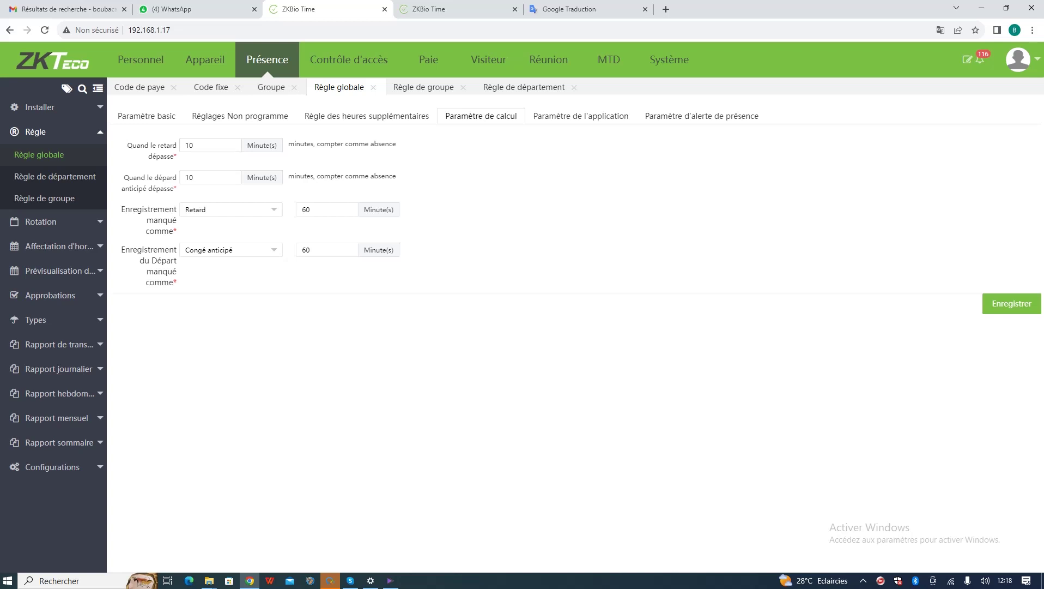
pyautogui.click(240, 210)
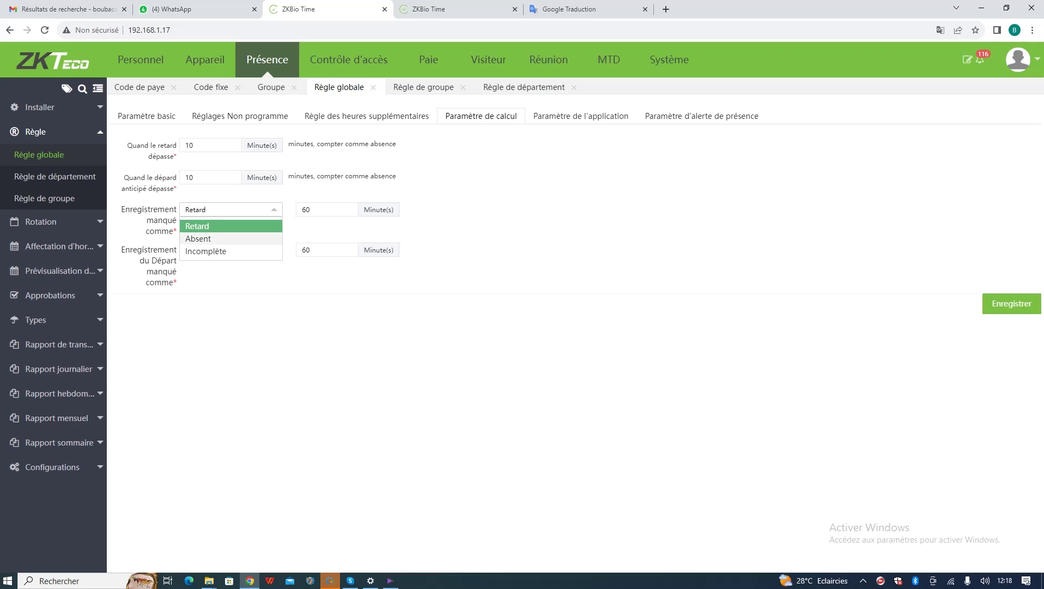
# - Keep missed check-ins as Retard and missed check-outs as Congé anticipé, then view application parameters
pyautogui.click(235, 227)
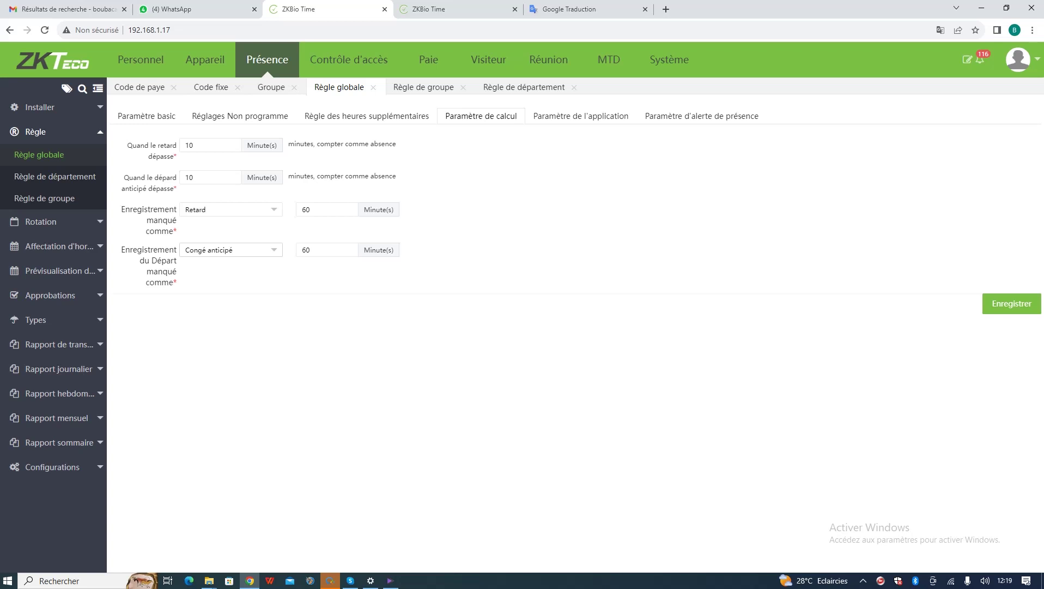
pyautogui.click(229, 250)
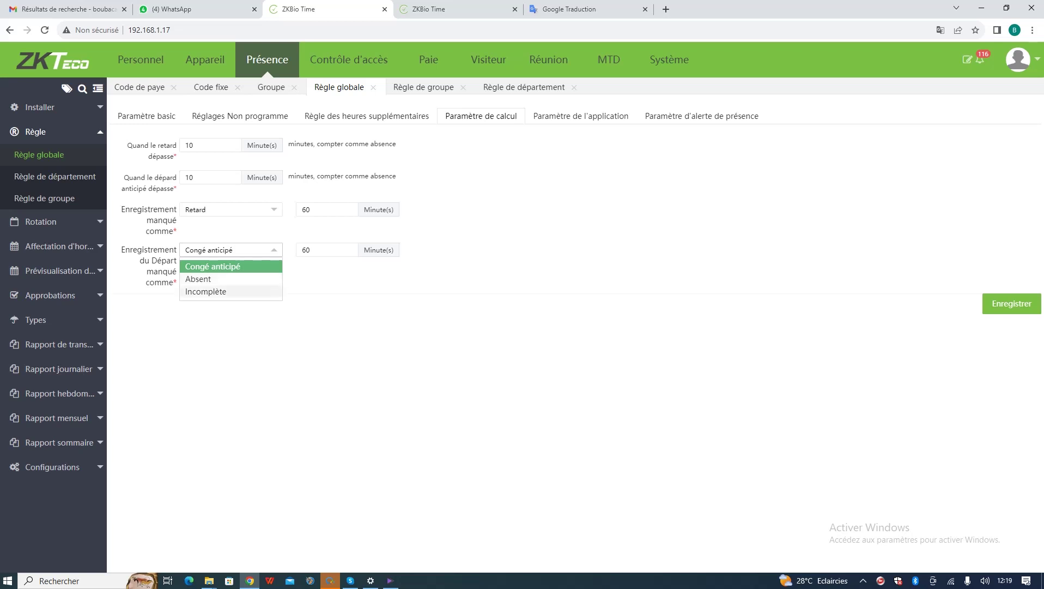
pyautogui.click(229, 250)
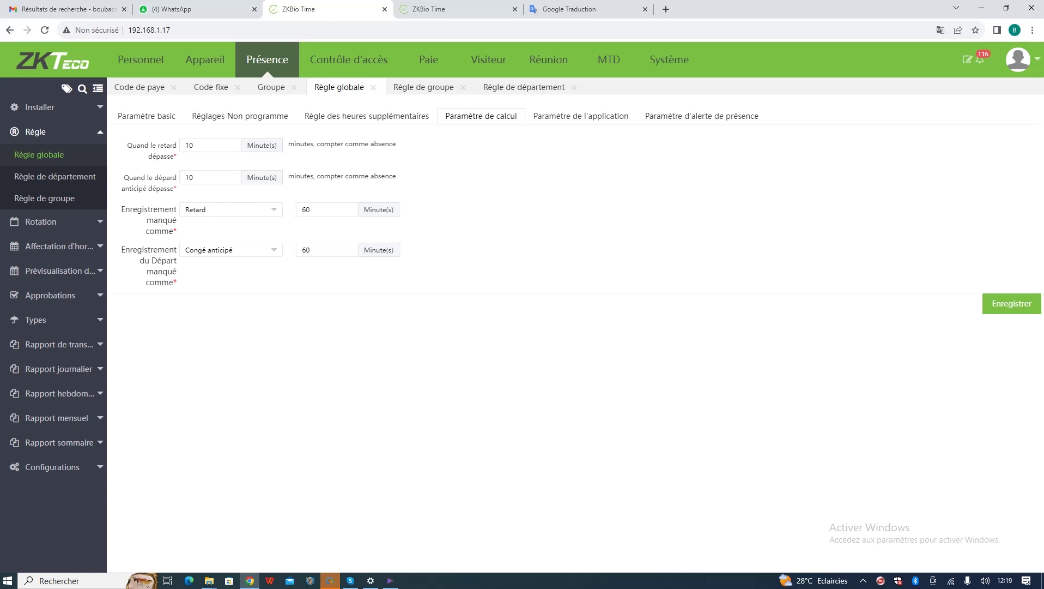
pyautogui.click(580, 115)
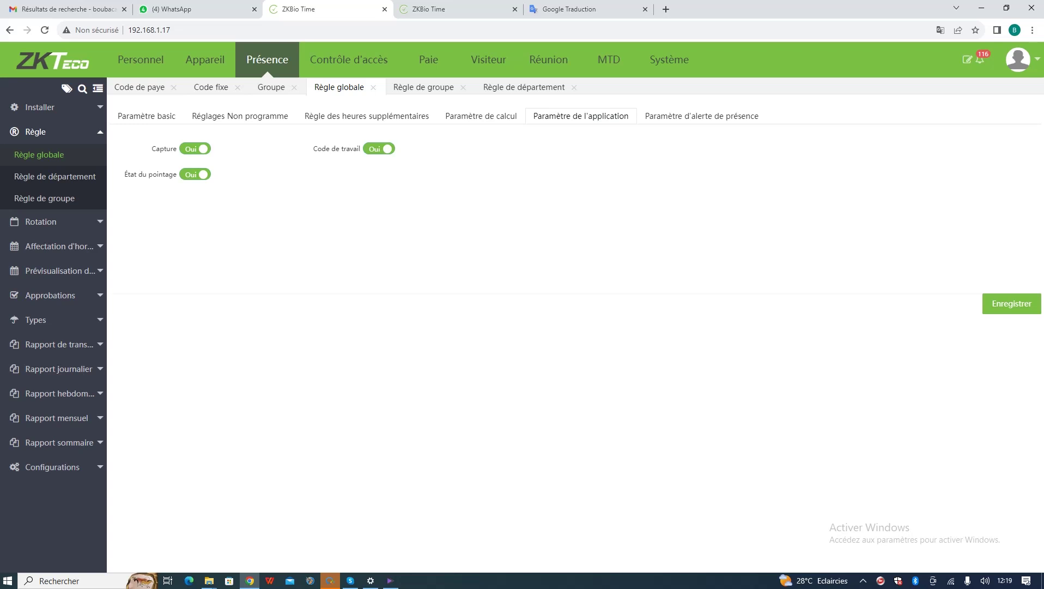
# - Show the alert thresholds: 0 late, 4 early leaves, 2 absences
pyautogui.click(702, 116)
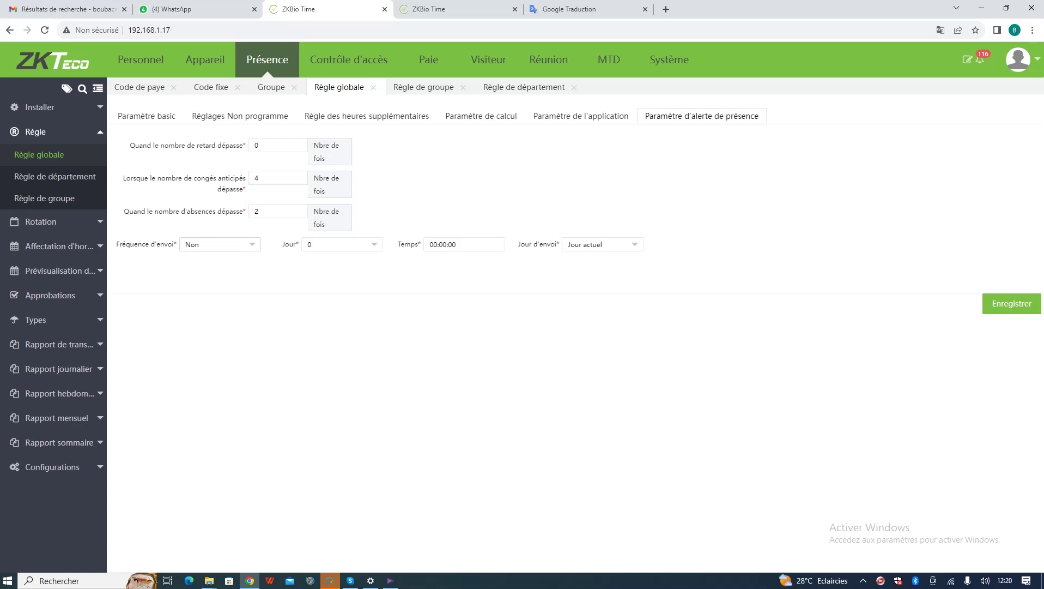
# - Review the Fréquence d'envoi, Jour and Jour d'envoi options, leaving them unchanged
pyautogui.click(220, 245)
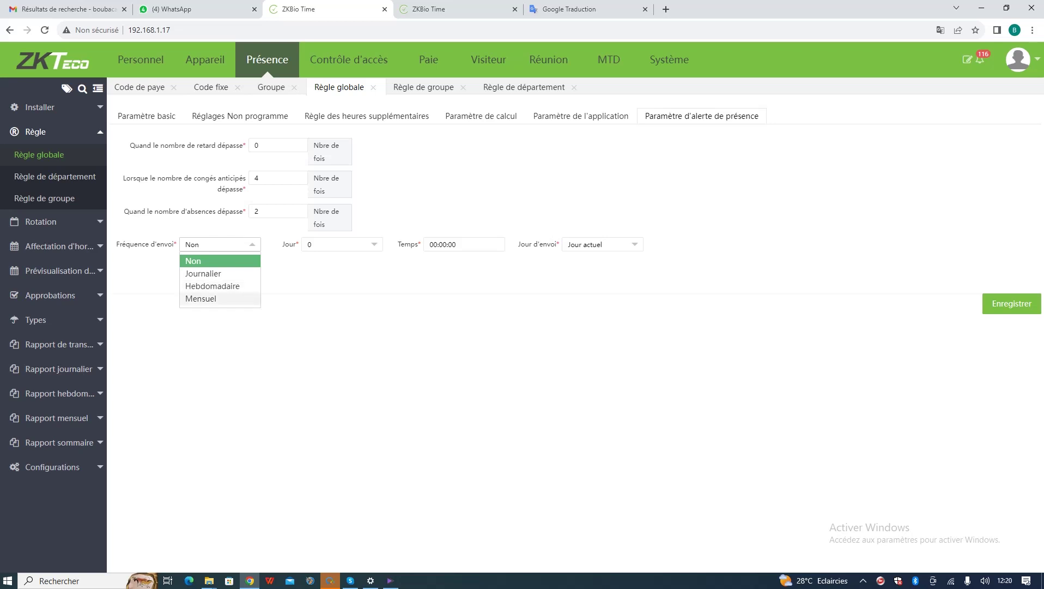
pyautogui.press('Escape')
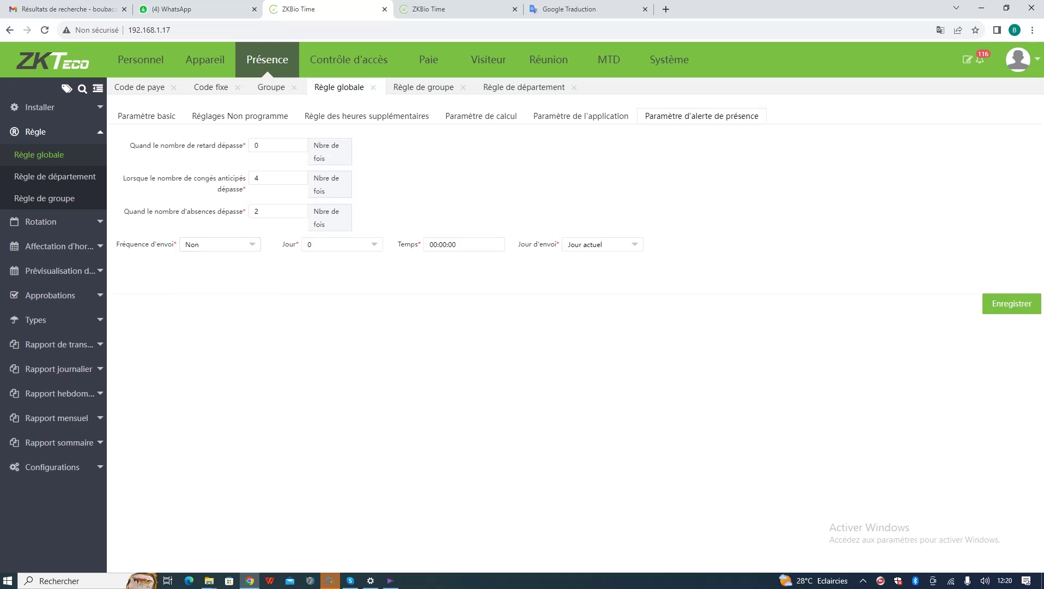
pyautogui.click(341, 244)
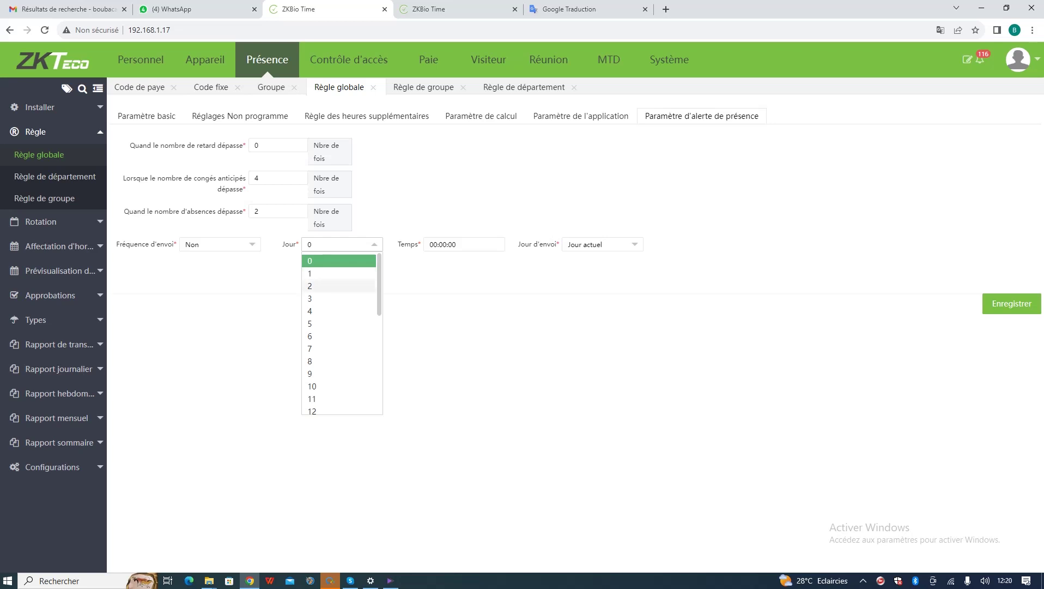
pyautogui.press('Escape')
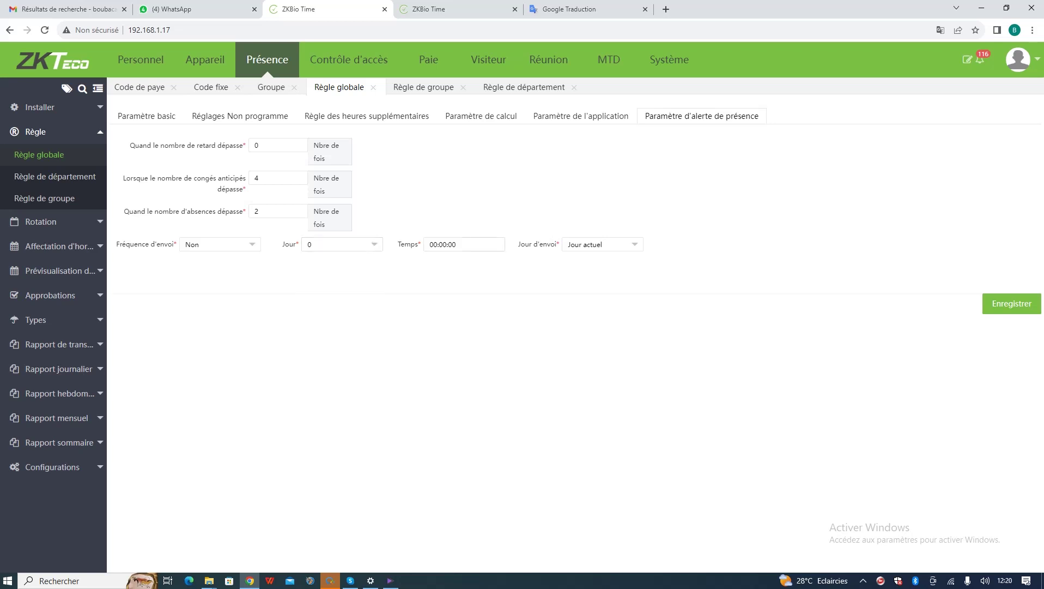
pyautogui.click(602, 244)
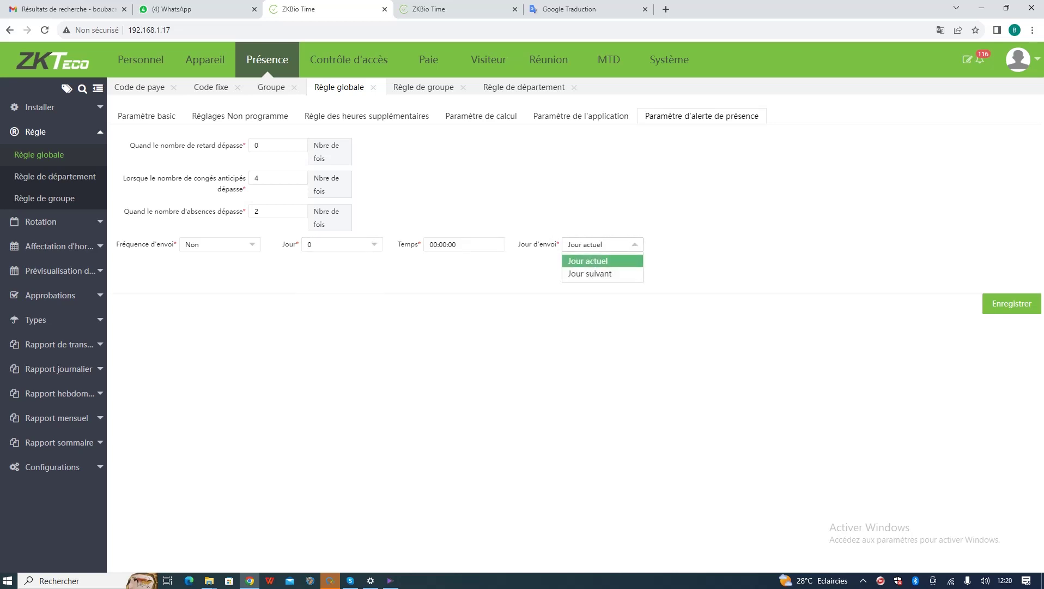
pyautogui.press('Escape')
# - Set the lateness alert threshold to 5 and save the alert settings
pyautogui.click(275, 145)
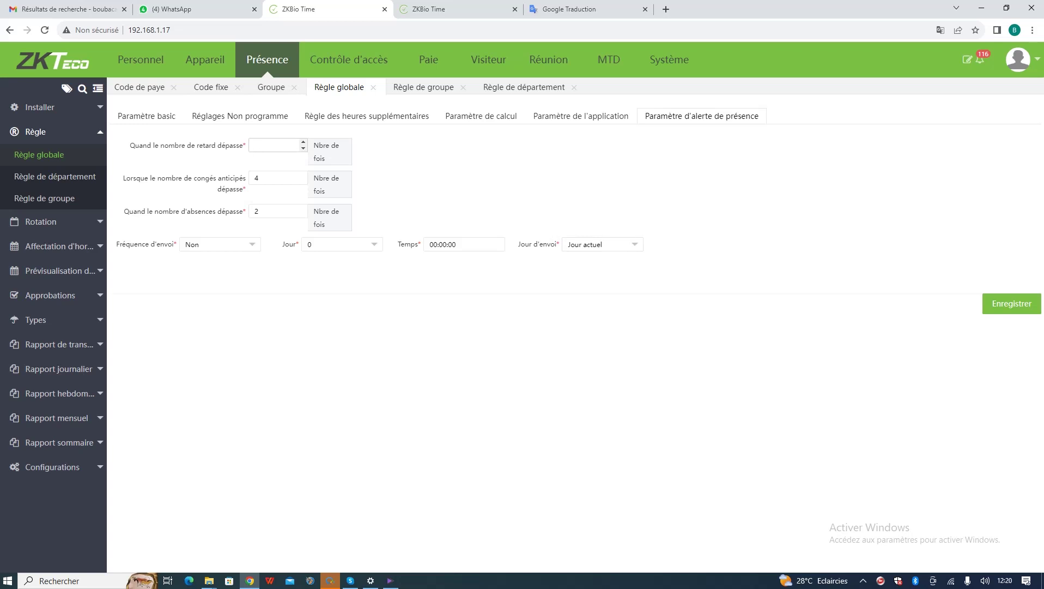
pyautogui.write('5')
pyautogui.click(1012, 303)
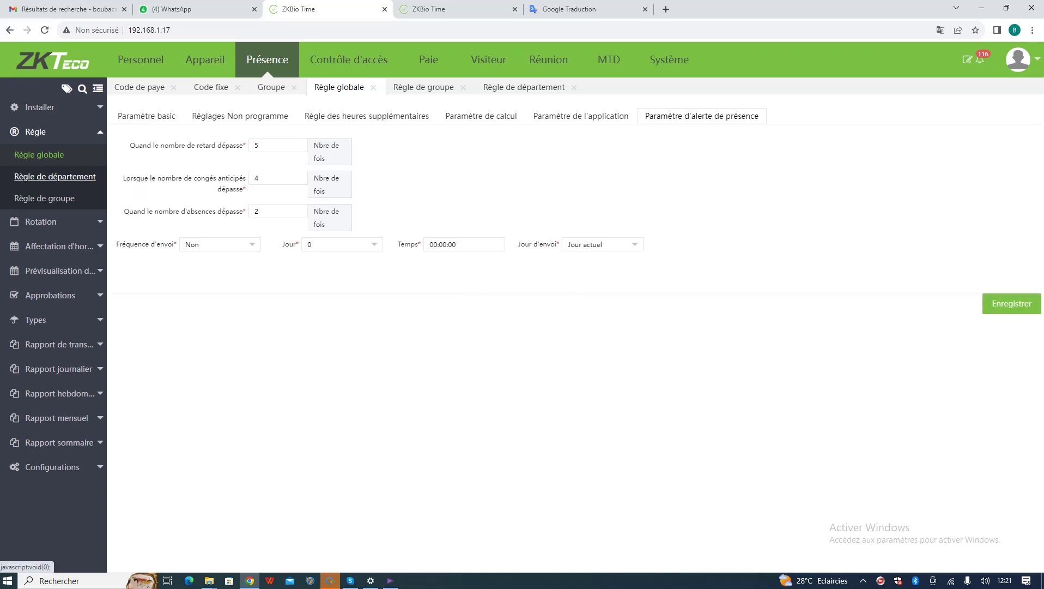
pyautogui.click(55, 176)
# - Go through Règle de groupe and the Rotation menu to the empty Temps de pause list
pyautogui.click(44, 198)
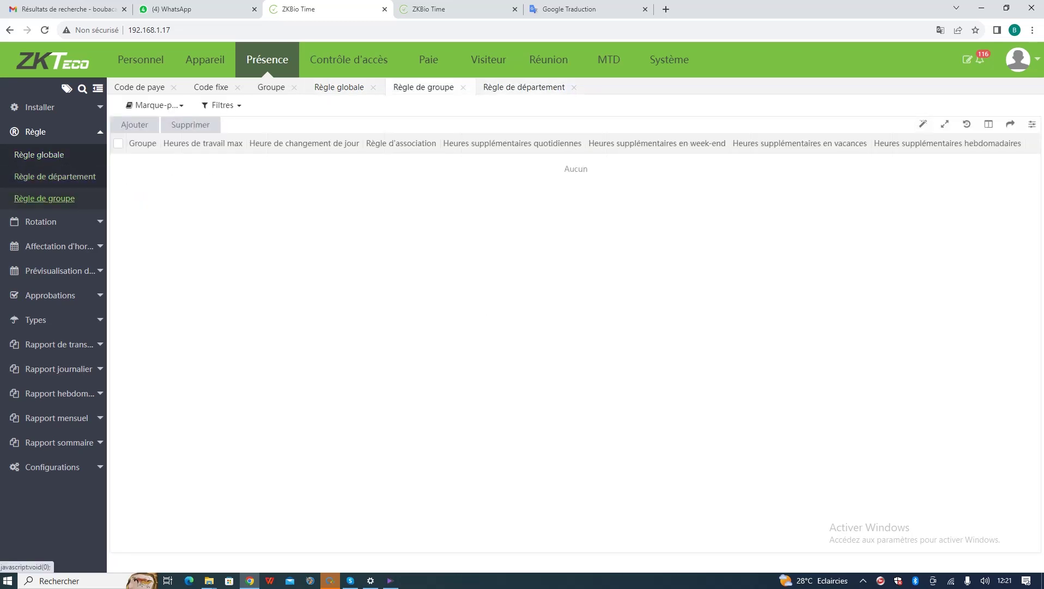
pyautogui.click(41, 222)
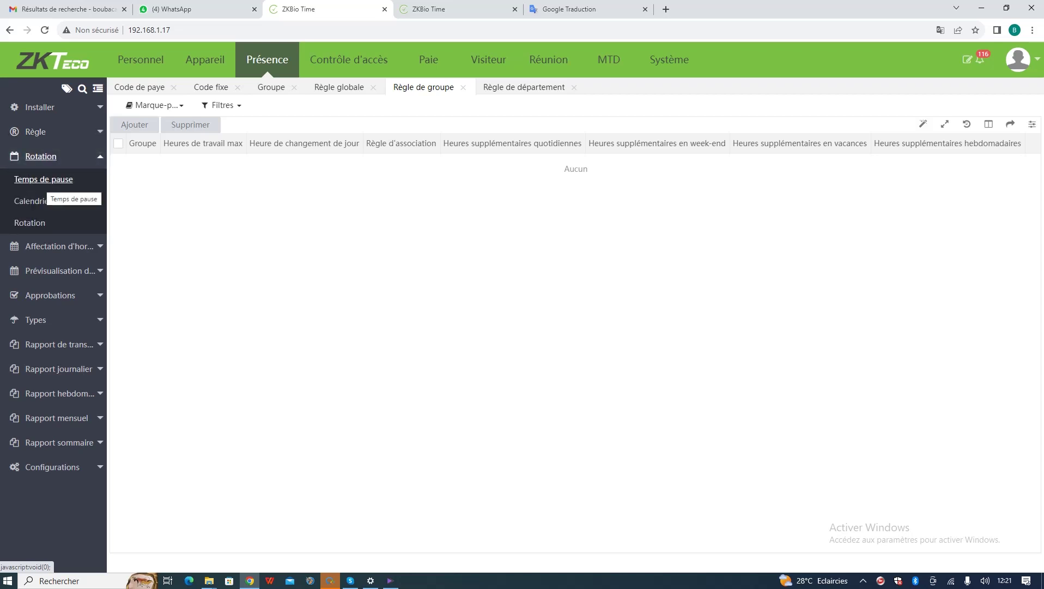
pyautogui.click(47, 180)
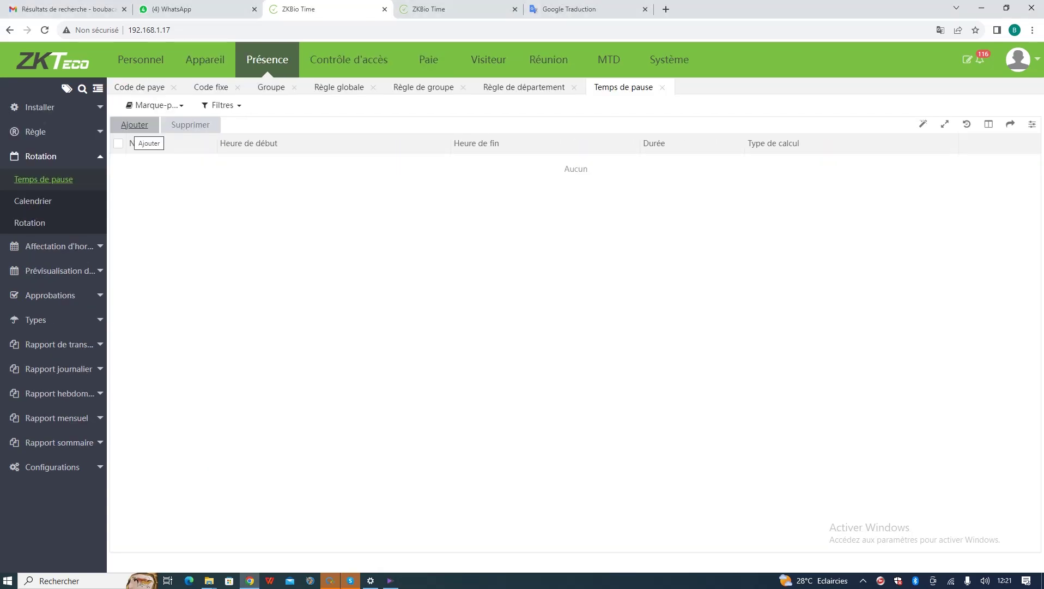
# - Start a new break and name it 'pause test'
pyautogui.click(134, 125)
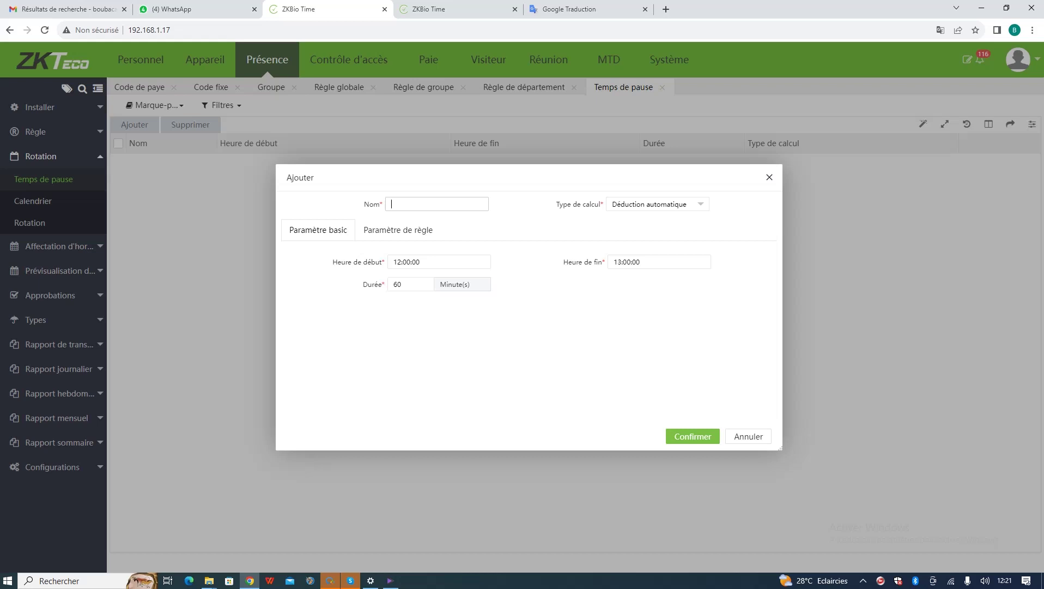
pyautogui.write('pause test')
# - Set punch-state basis to Oui, keep Déduction automatique, save the break, and open Calendrier
pyautogui.click(398, 229)
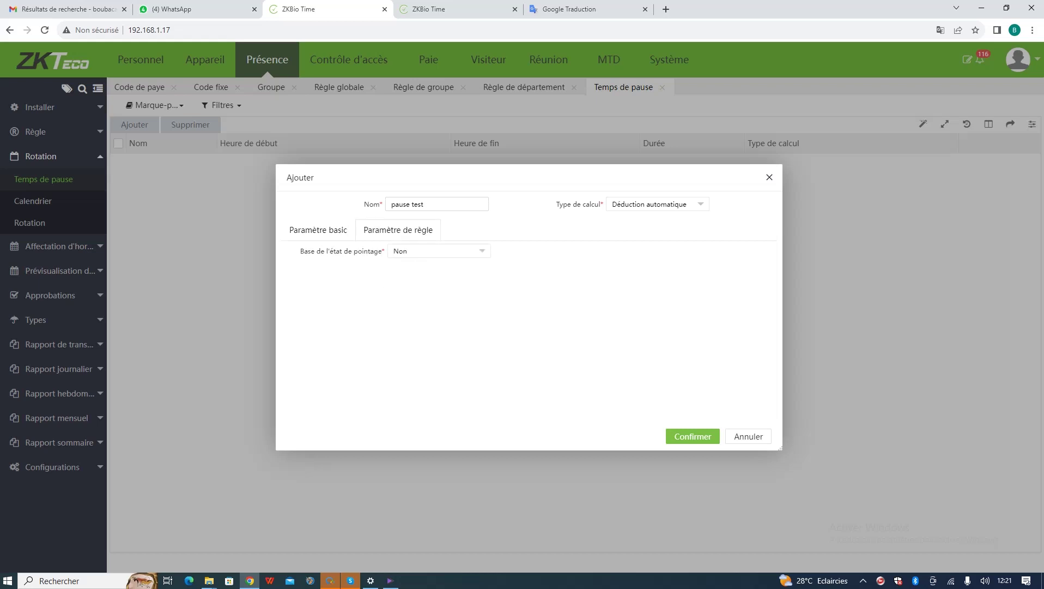
pyautogui.click(439, 251)
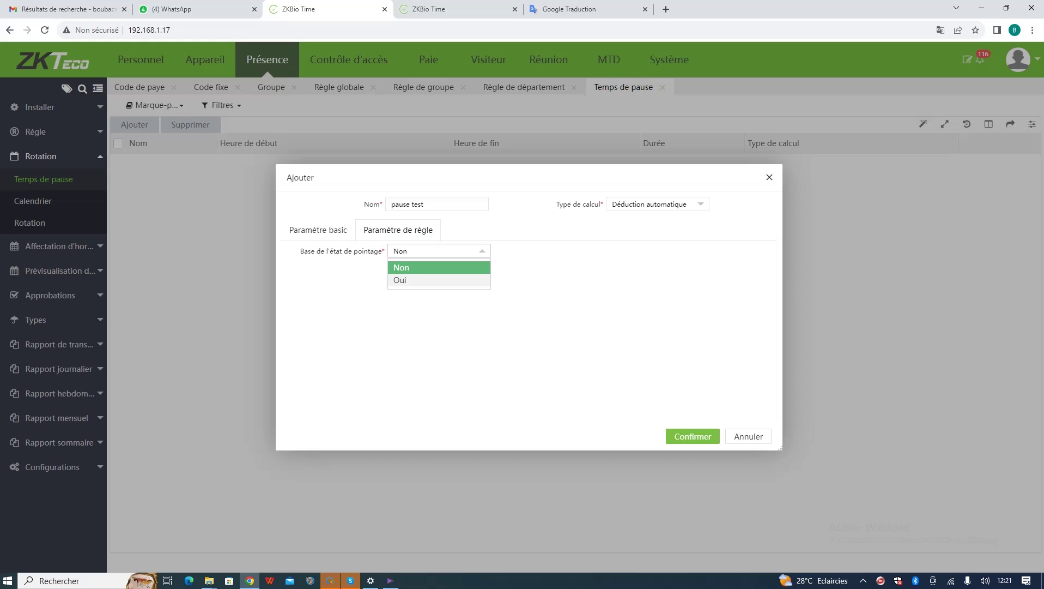
pyautogui.click(400, 279)
pyautogui.click(654, 203)
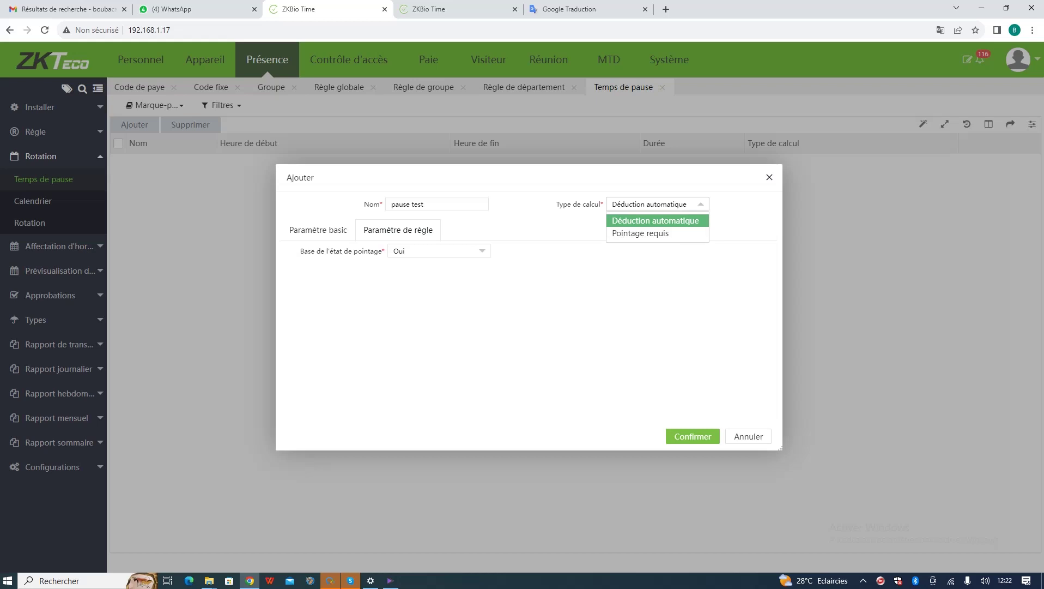
pyautogui.click(656, 220)
pyautogui.click(692, 436)
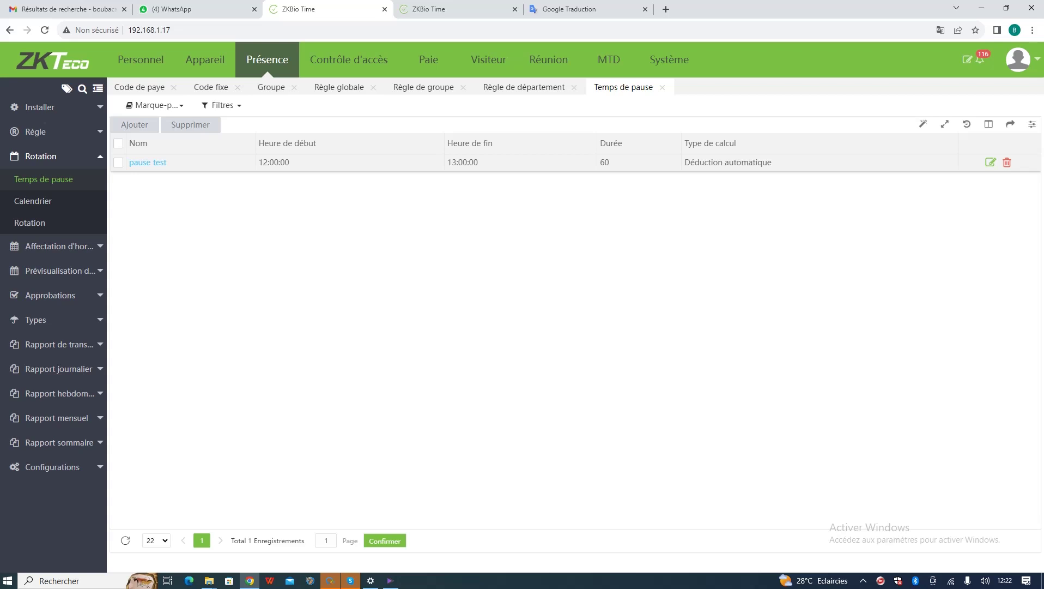
pyautogui.click(33, 201)
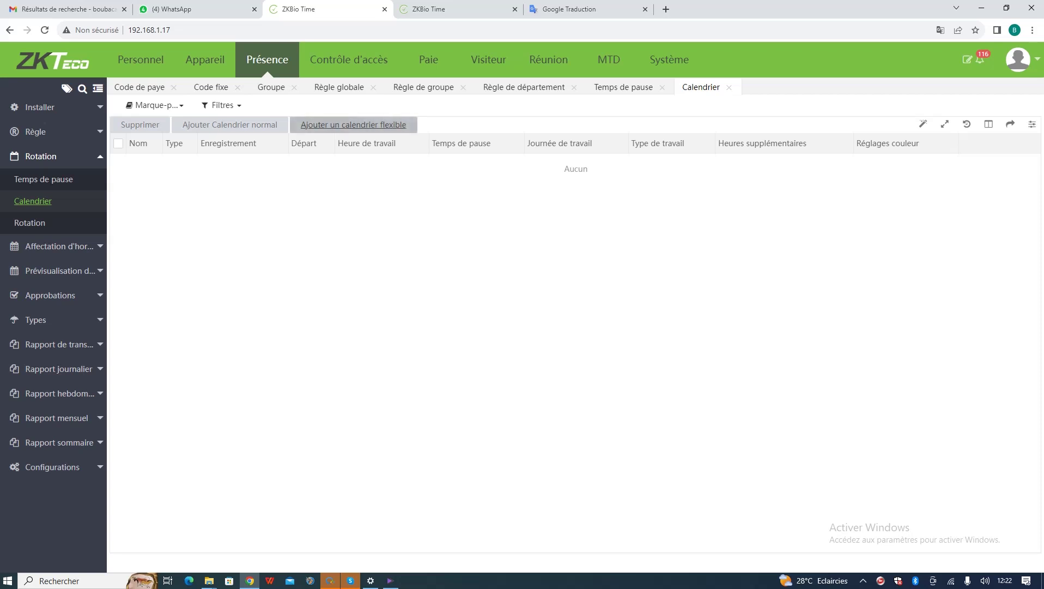
# - Dismiss the flexible calendar form and name a new normal calendar 'calendrier test'
pyautogui.click(353, 124)
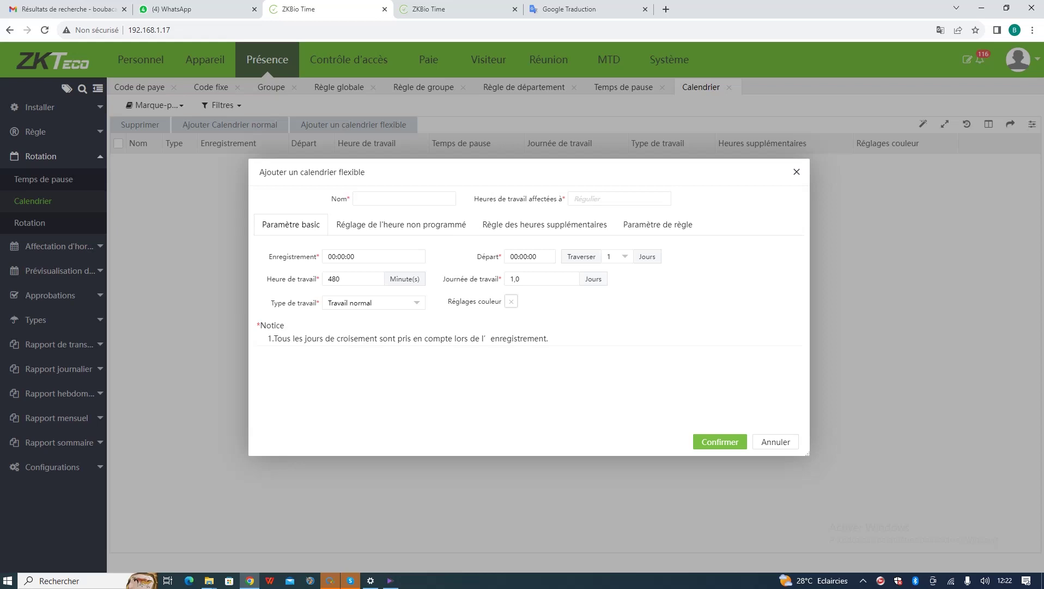
pyautogui.press('Escape')
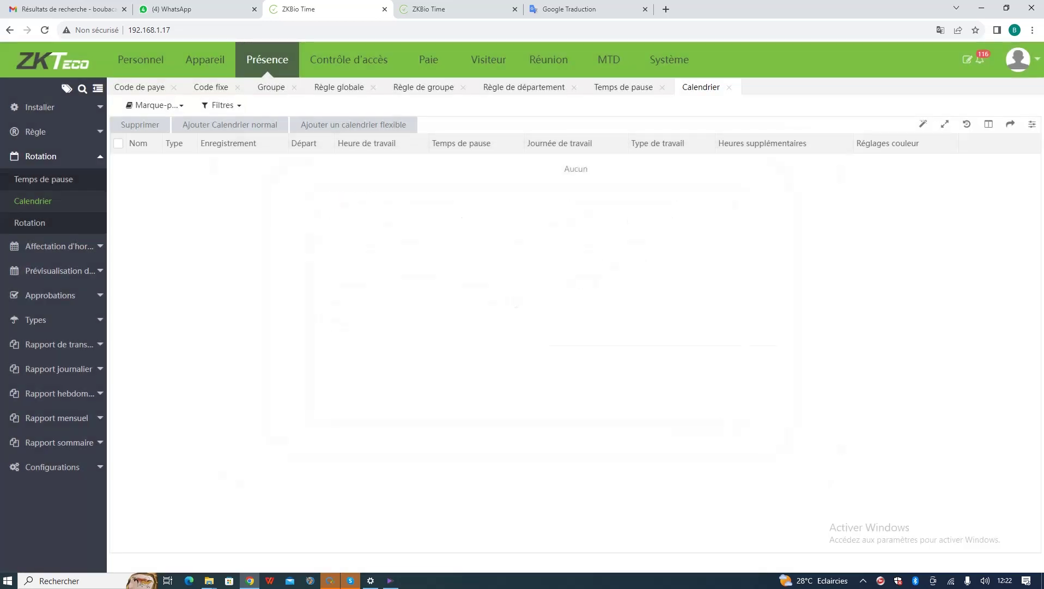
pyautogui.click(229, 124)
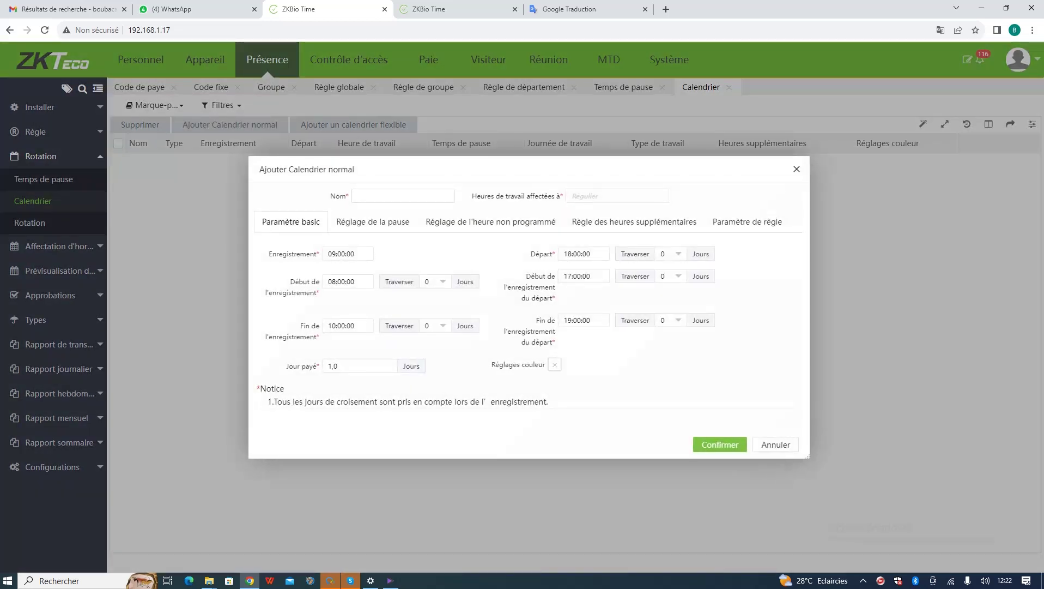
pyautogui.write('ca')
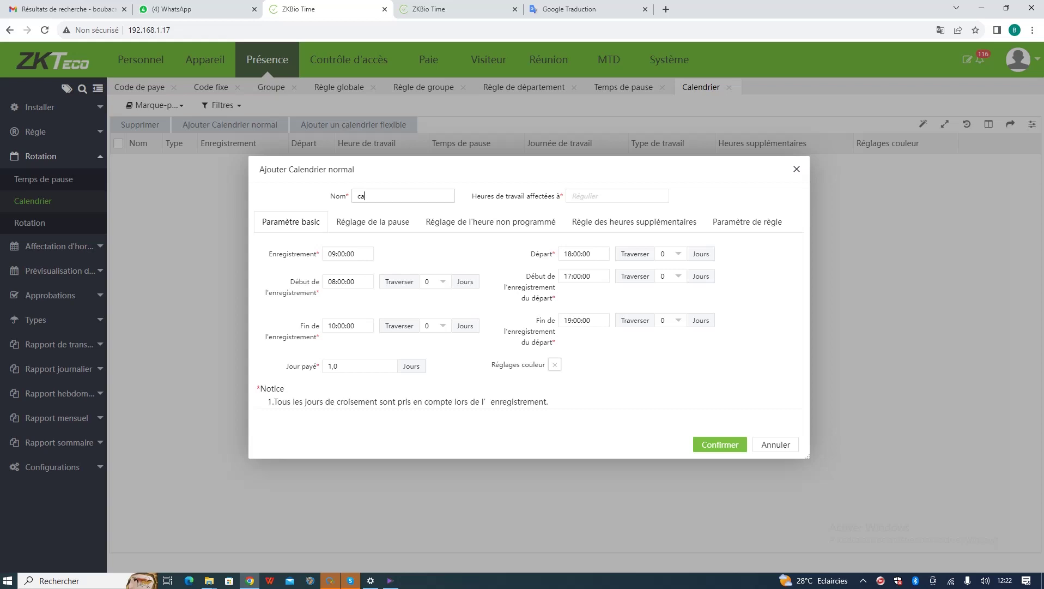
pyautogui.write('lendrier test')
# - Check the departure day-crossing choices, leaving them at 0
pyautogui.click(670, 254)
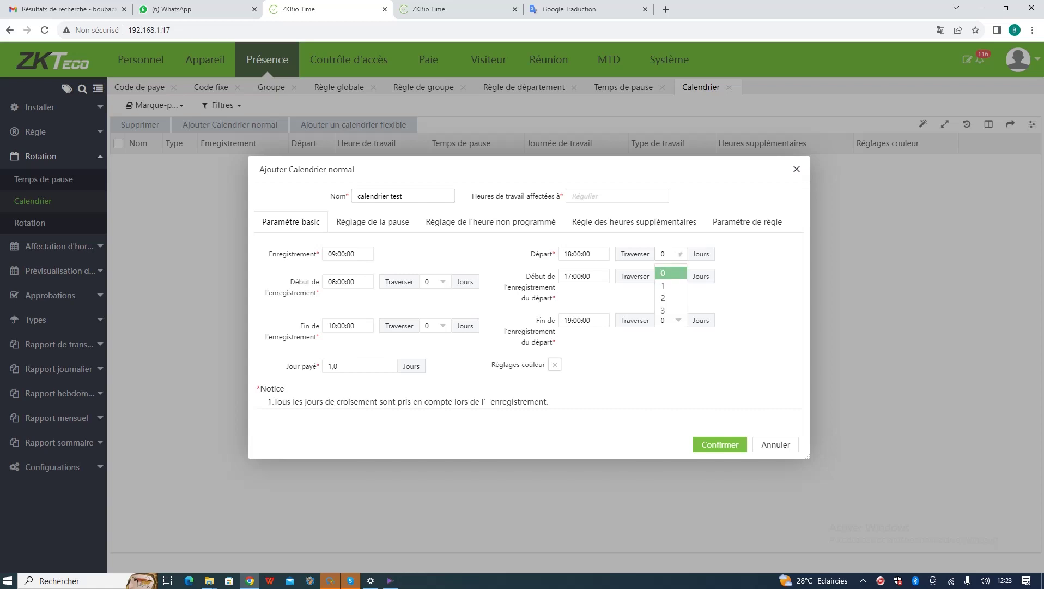
pyautogui.click(680, 254)
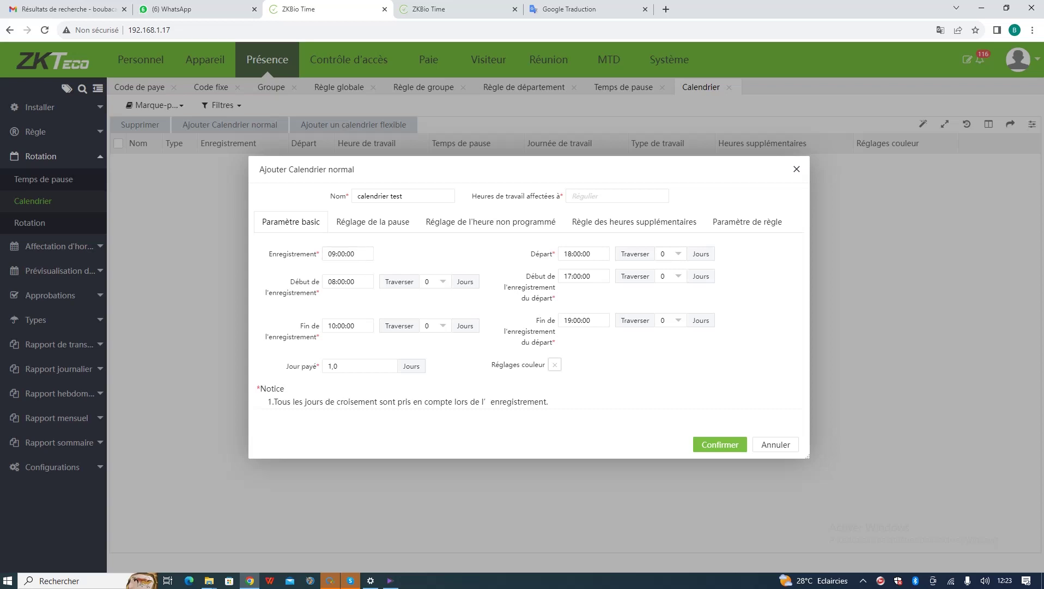
pyautogui.click(671, 253)
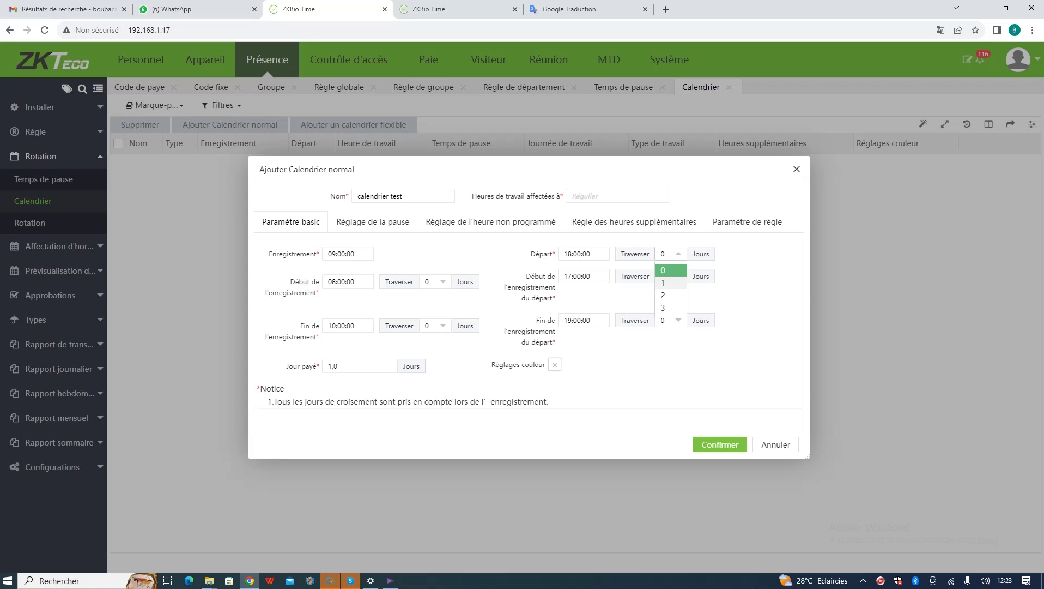
pyautogui.press('Escape')
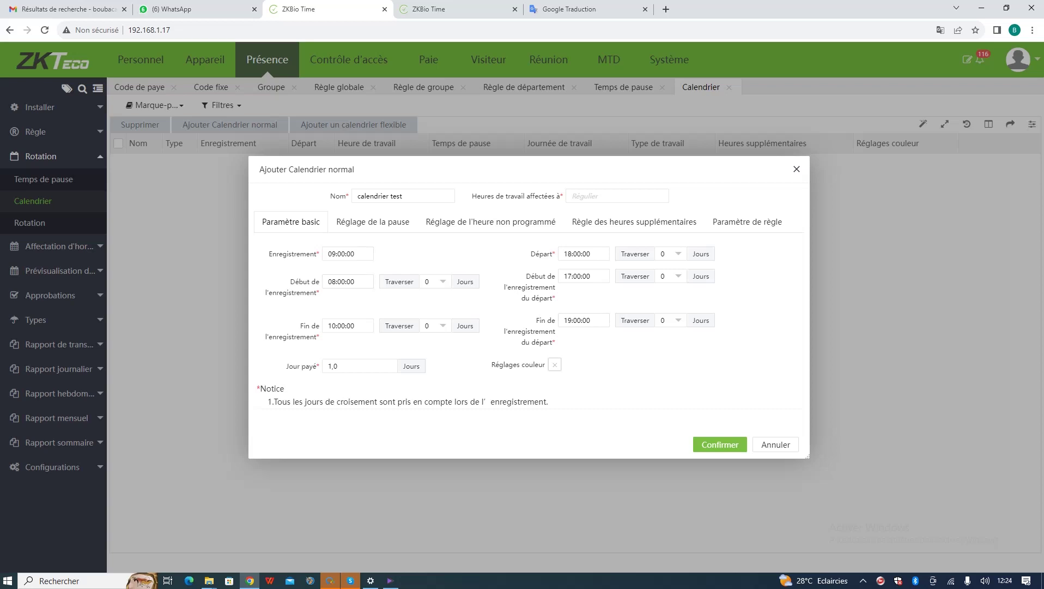
# - Try an overnight 22:00–05:00 schedule with departure and window end crossing one day
pyautogui.click(336, 253)
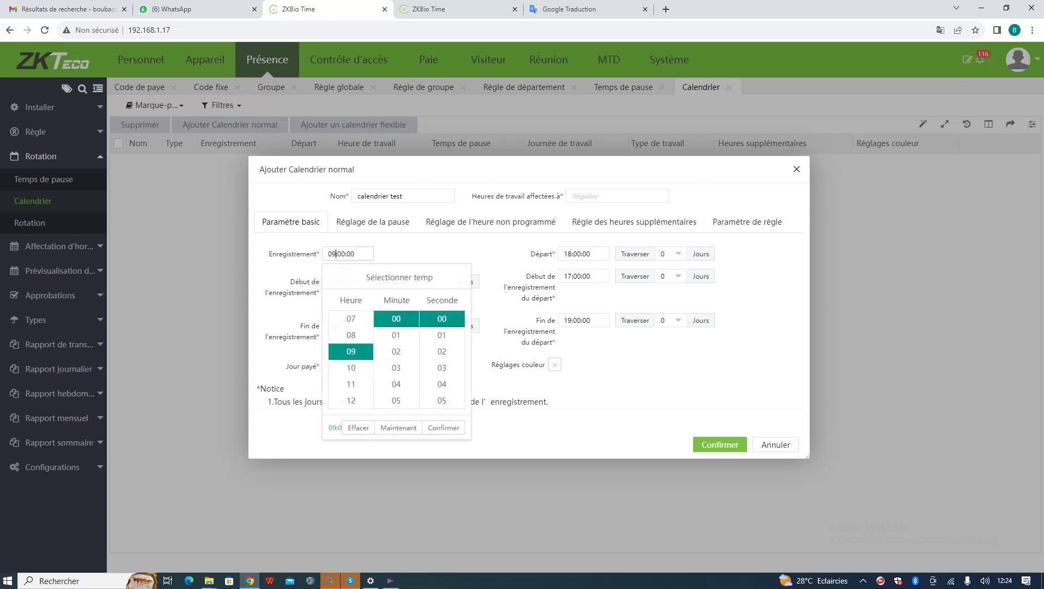
pyautogui.scroll(-4, 351, 360)
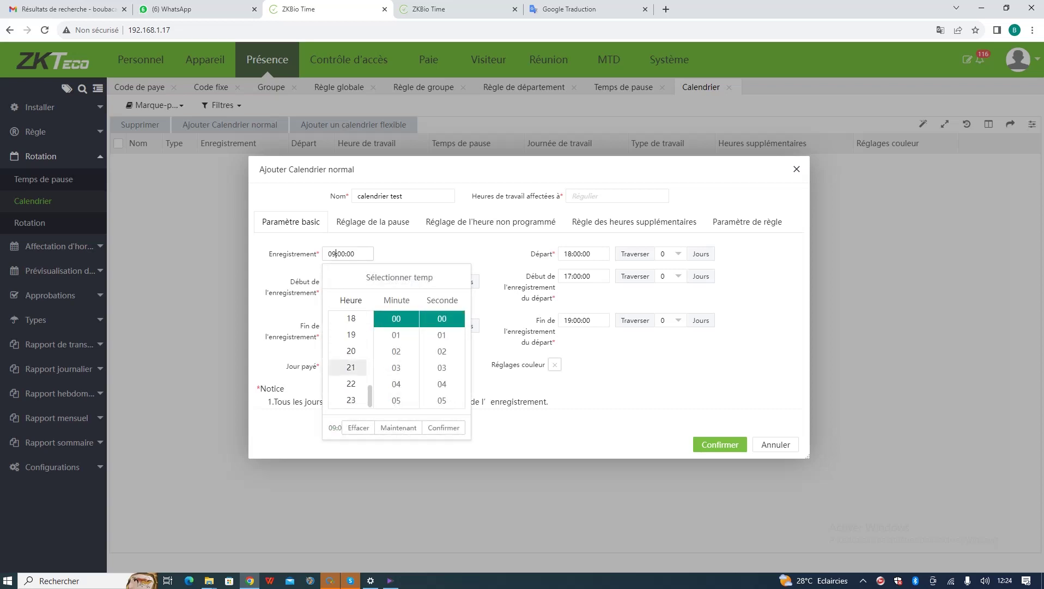
pyautogui.click(351, 383)
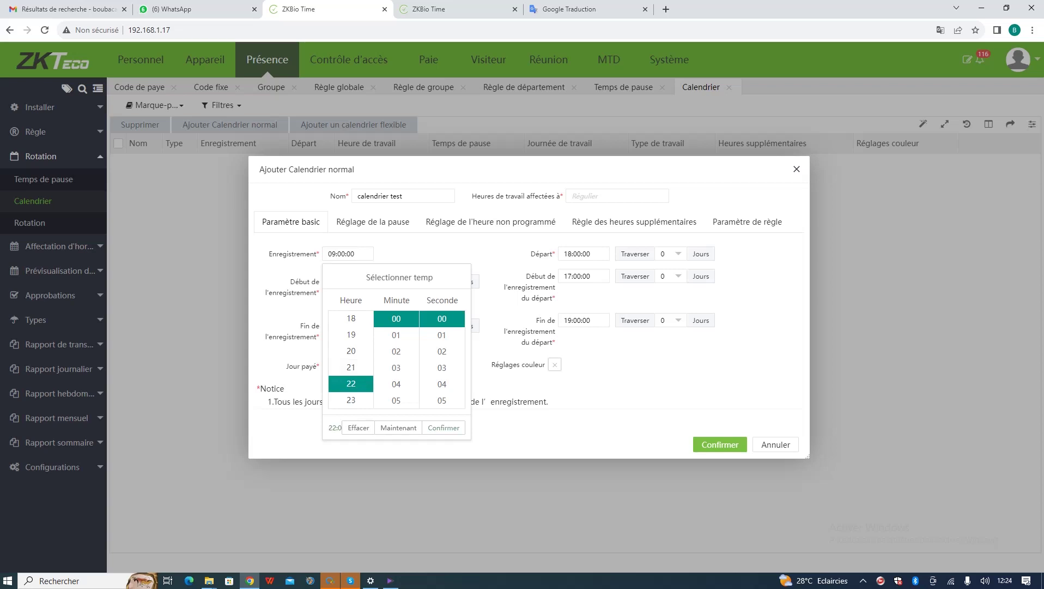
pyautogui.press('Return')
pyautogui.click(578, 253)
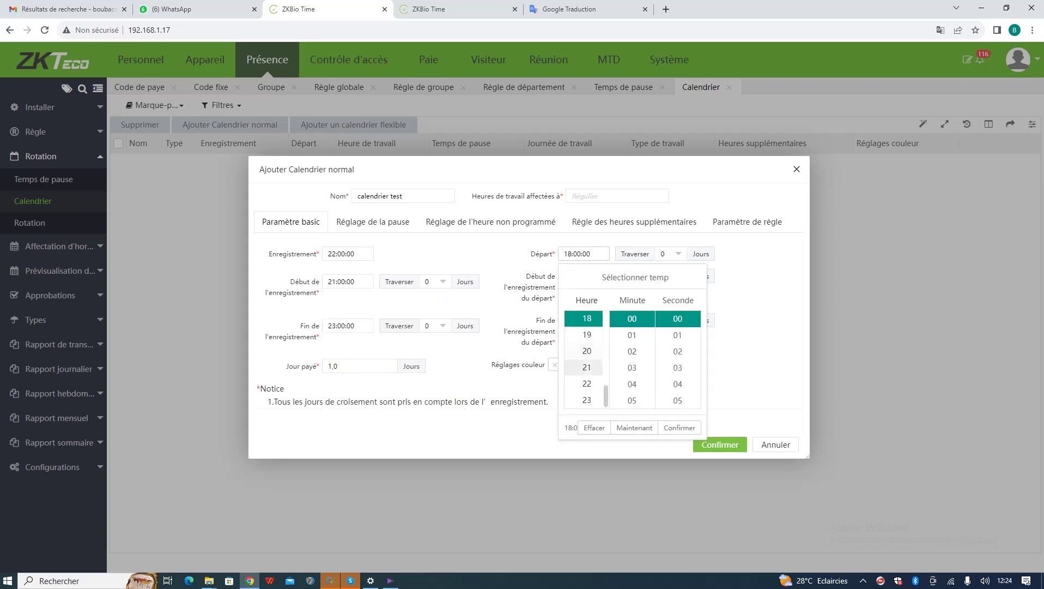
pyautogui.scroll(5, 586, 360)
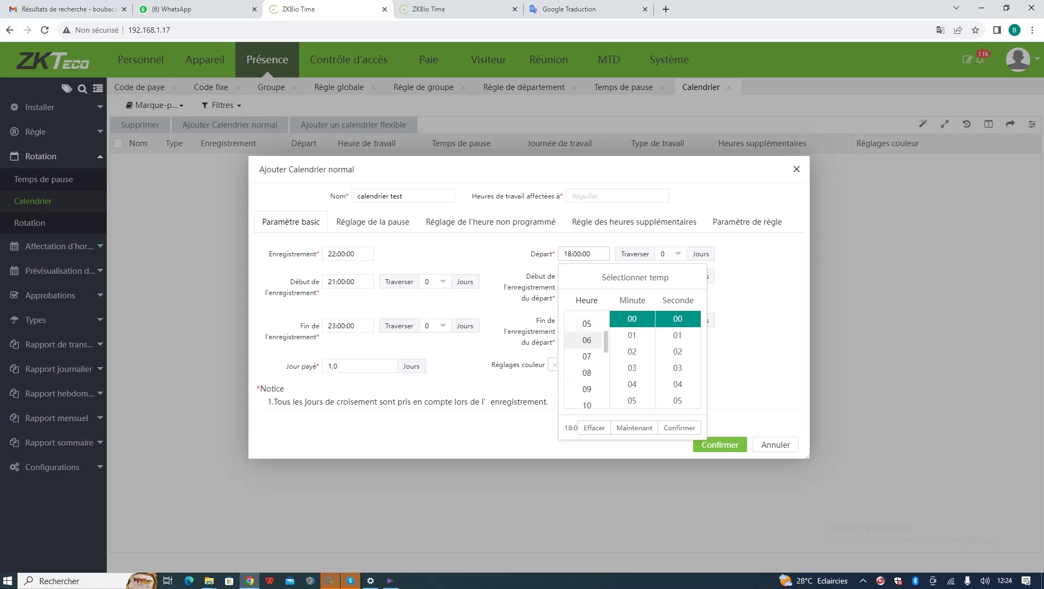
pyautogui.click(586, 351)
pyautogui.press('Return')
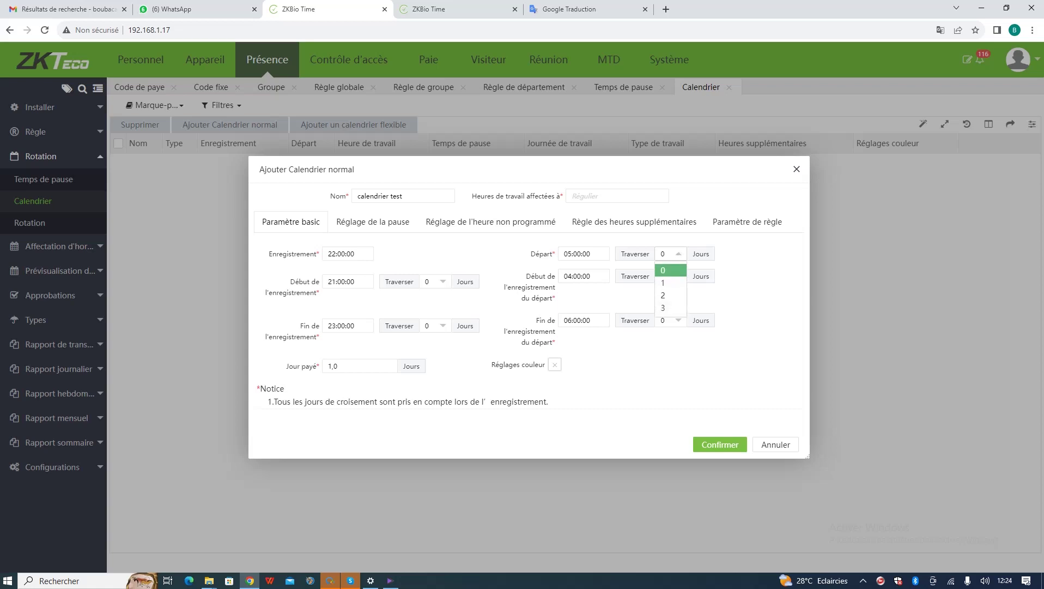
pyautogui.click(668, 282)
pyautogui.click(676, 320)
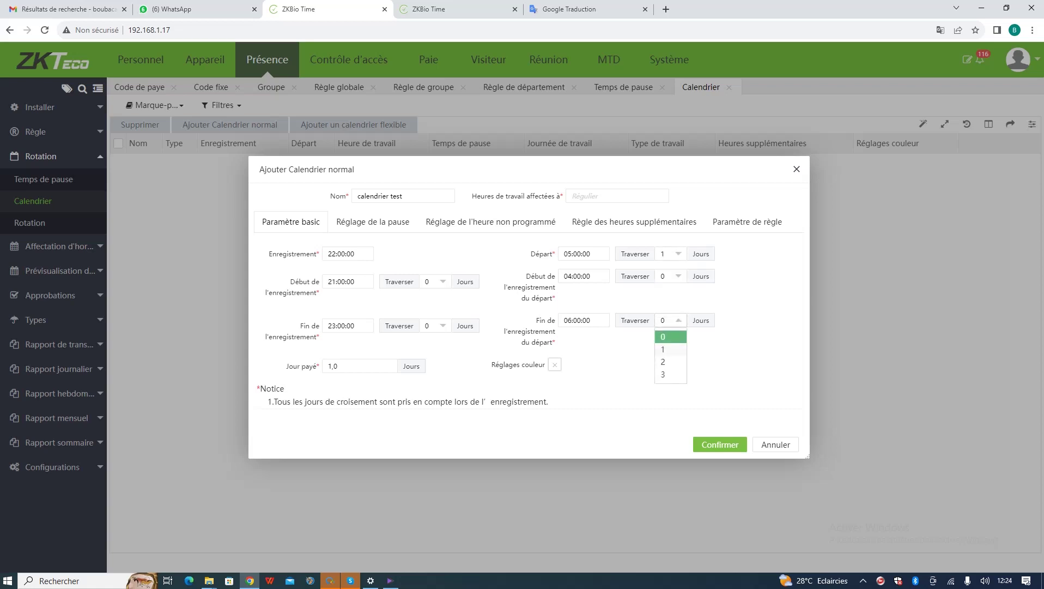
pyautogui.click(664, 351)
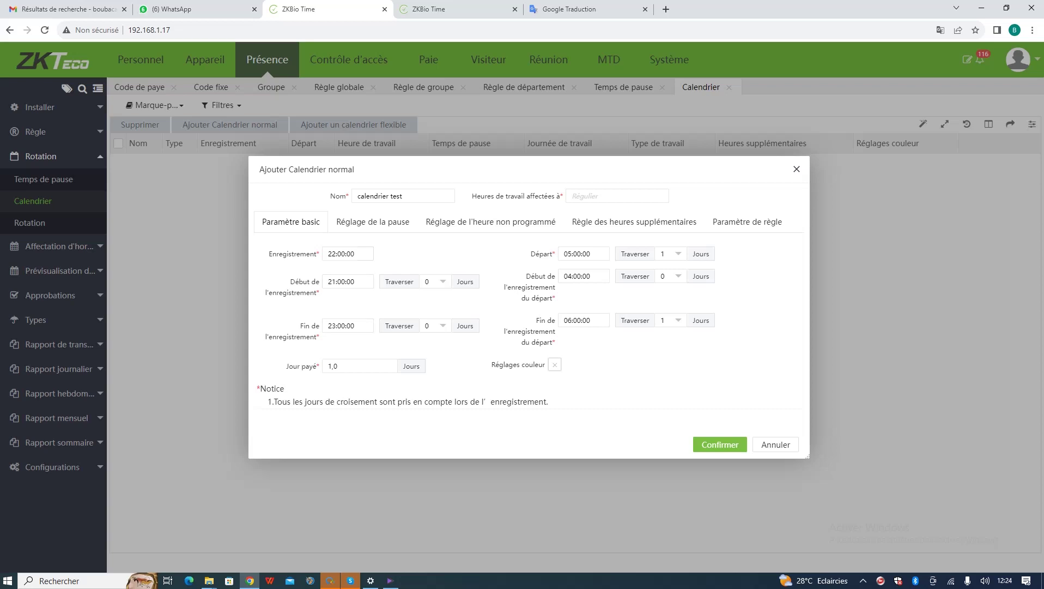
# - Restore check-in to 09:00:00 and departure to 18:00:00
pyautogui.click(329, 253)
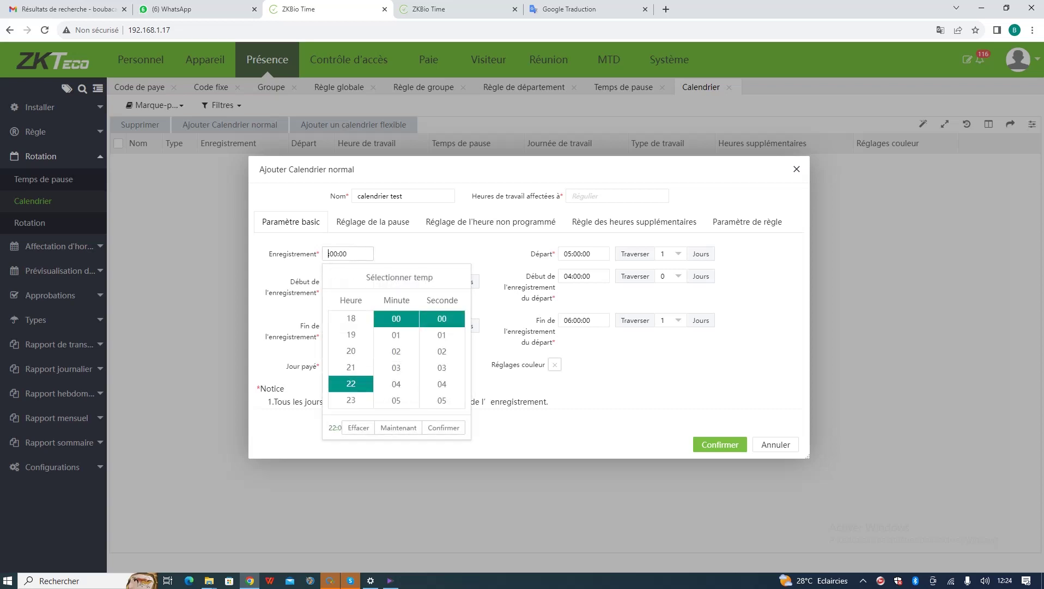
pyautogui.scroll(5, 351, 341)
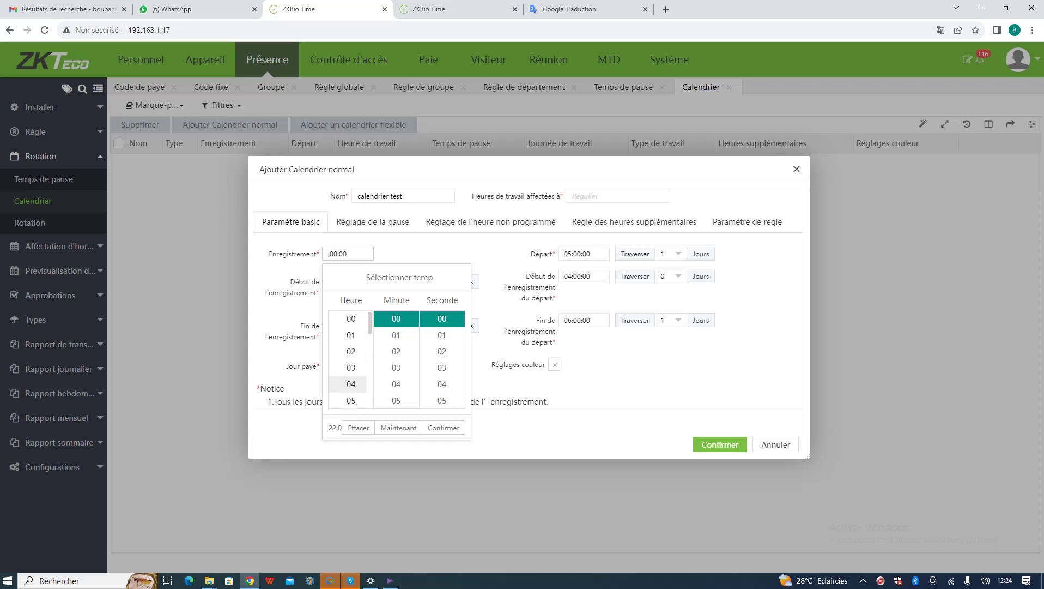
pyautogui.scroll(-2, 351, 342)
pyautogui.click(351, 351)
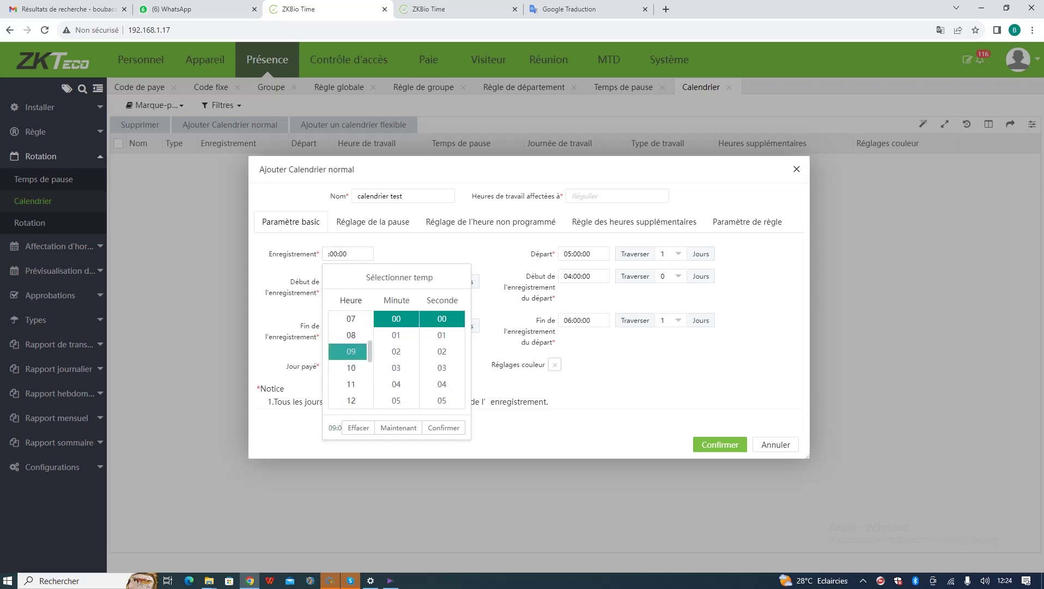
pyautogui.press('Return')
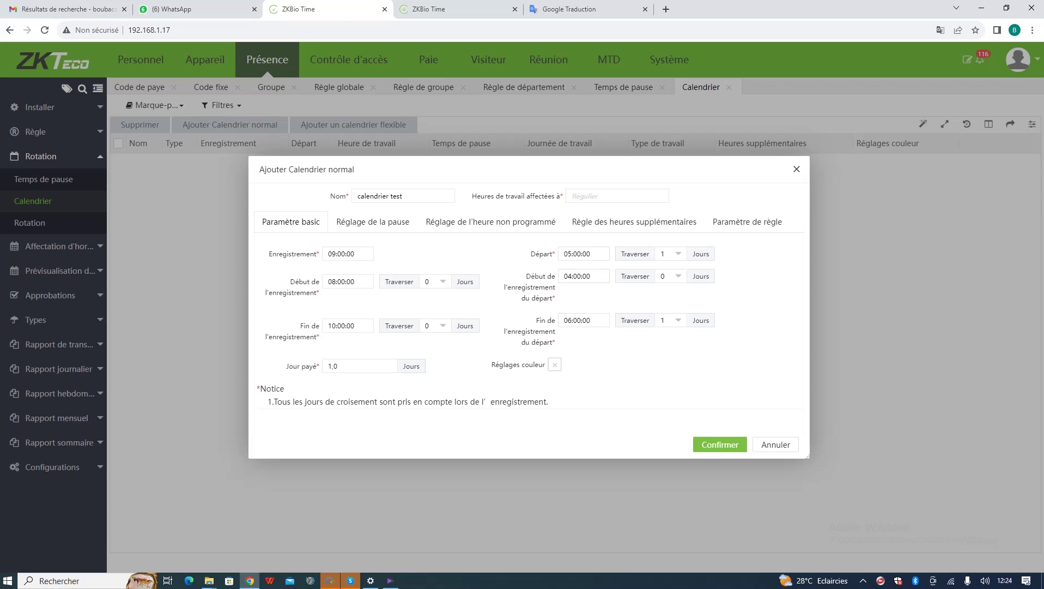
pyautogui.click(583, 253)
pyautogui.scroll(-4, 587, 354)
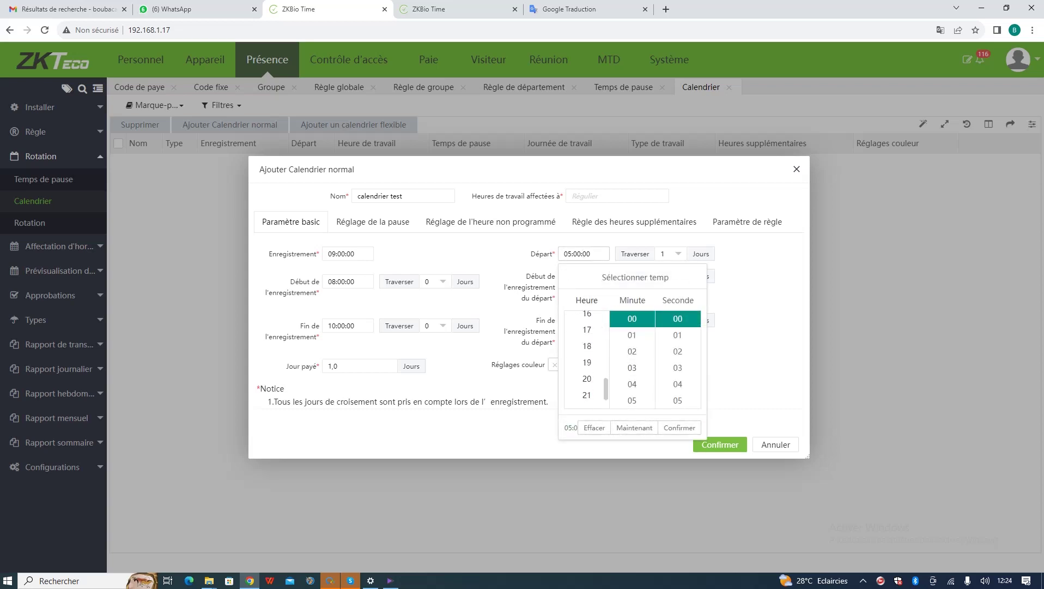
pyautogui.scroll(2, 587, 367)
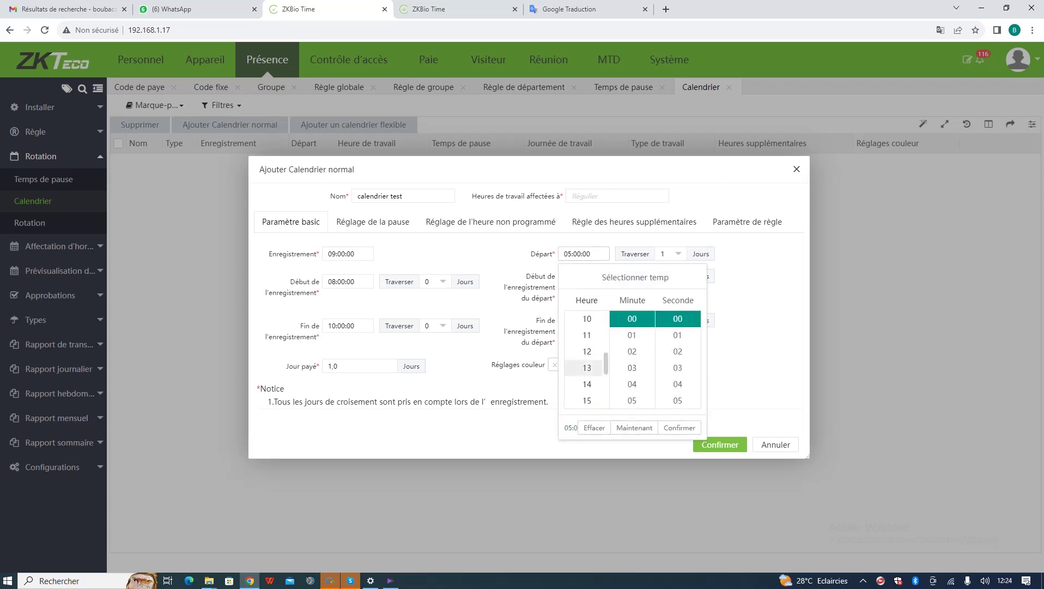
pyautogui.scroll(-3, 587, 368)
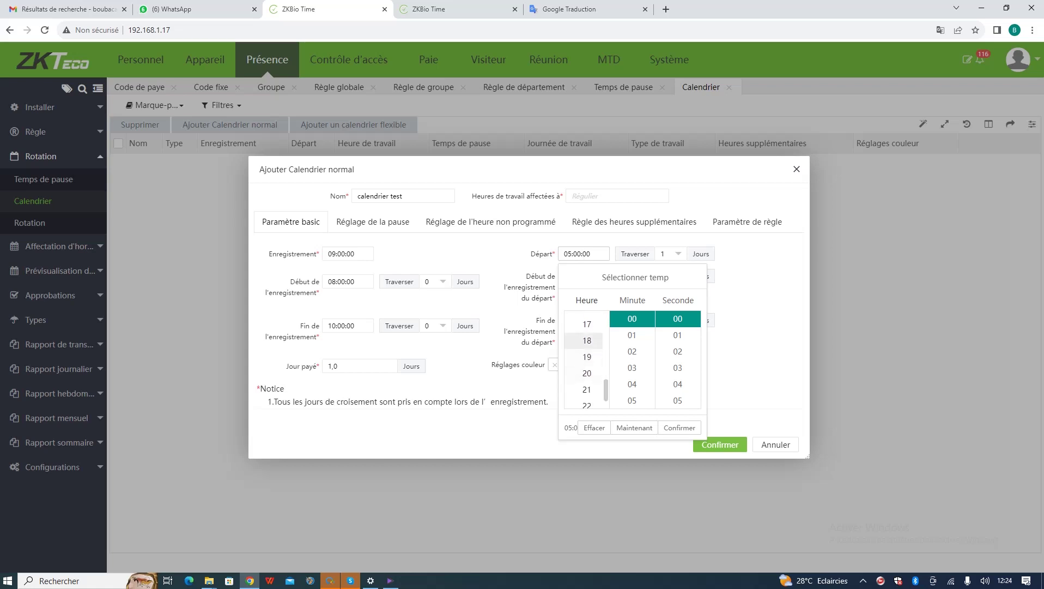
pyautogui.click(587, 340)
pyautogui.press('Return')
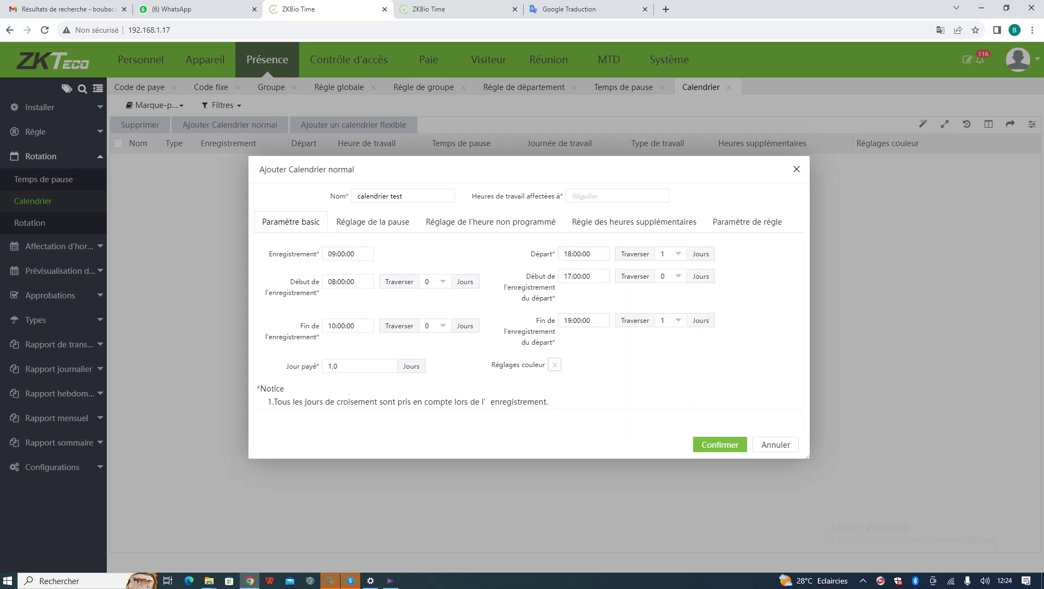
# - Reset departure and window-end day crossings to 0 and show the break settings
pyautogui.click(669, 254)
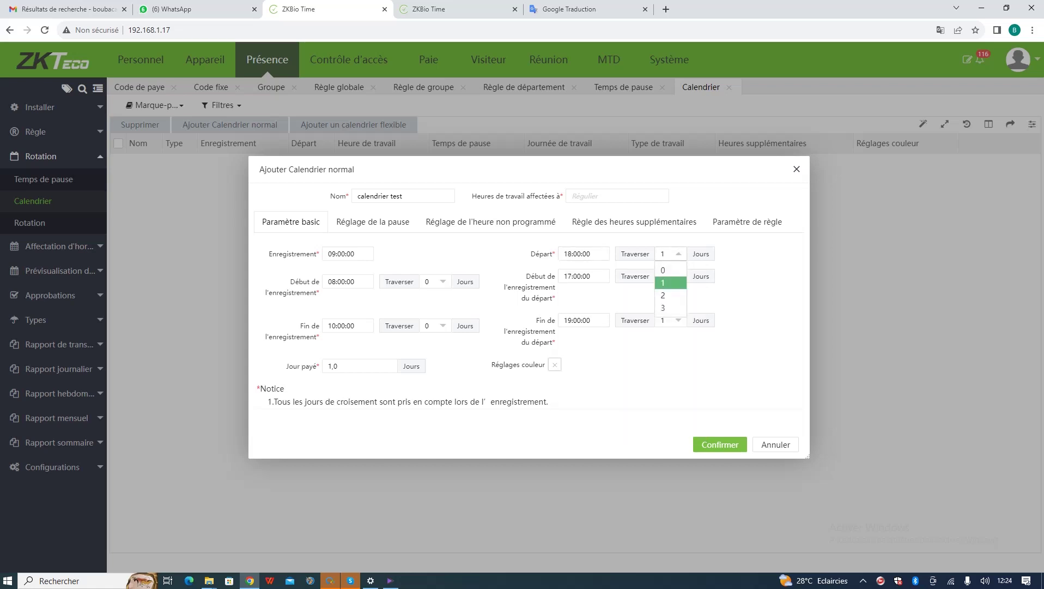
pyautogui.click(668, 267)
pyautogui.click(679, 320)
pyautogui.click(669, 333)
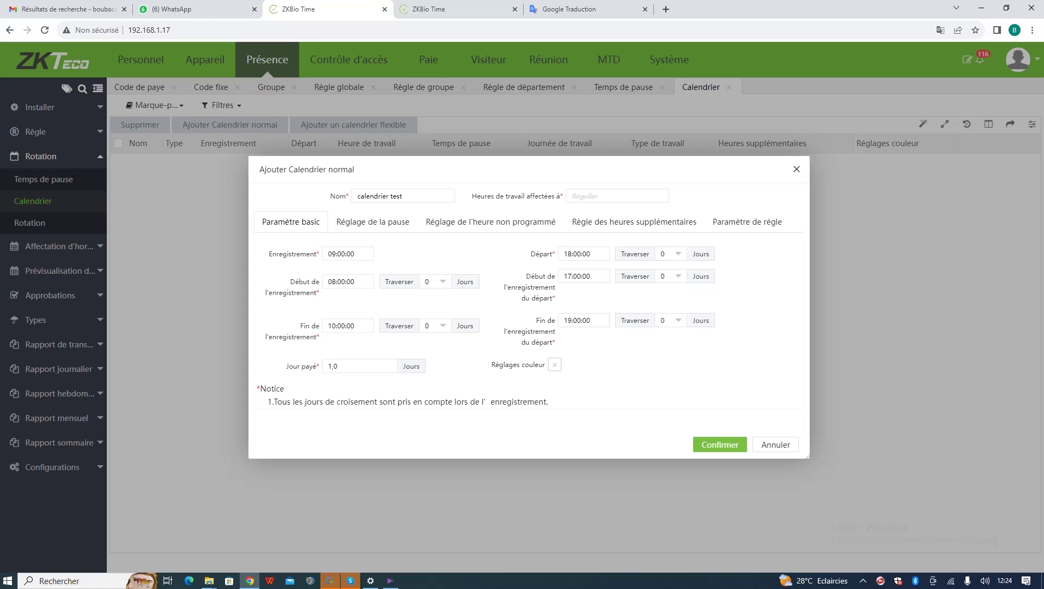
pyautogui.click(373, 221)
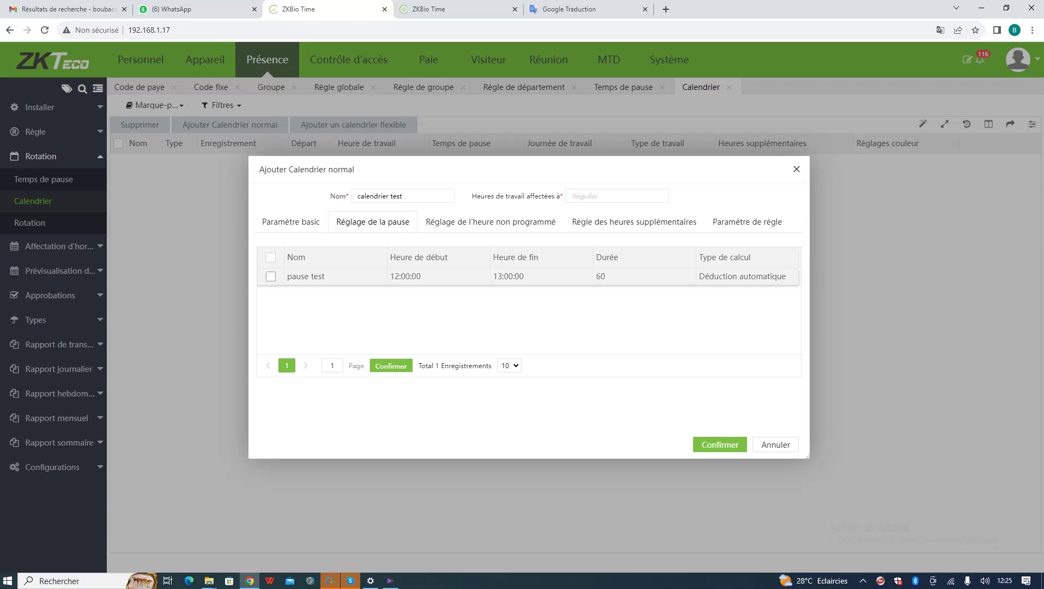
# - Attach the 12:00–13:00 pause test break to calendrier test, then view unscheduled-hours settings
pyautogui.click(271, 277)
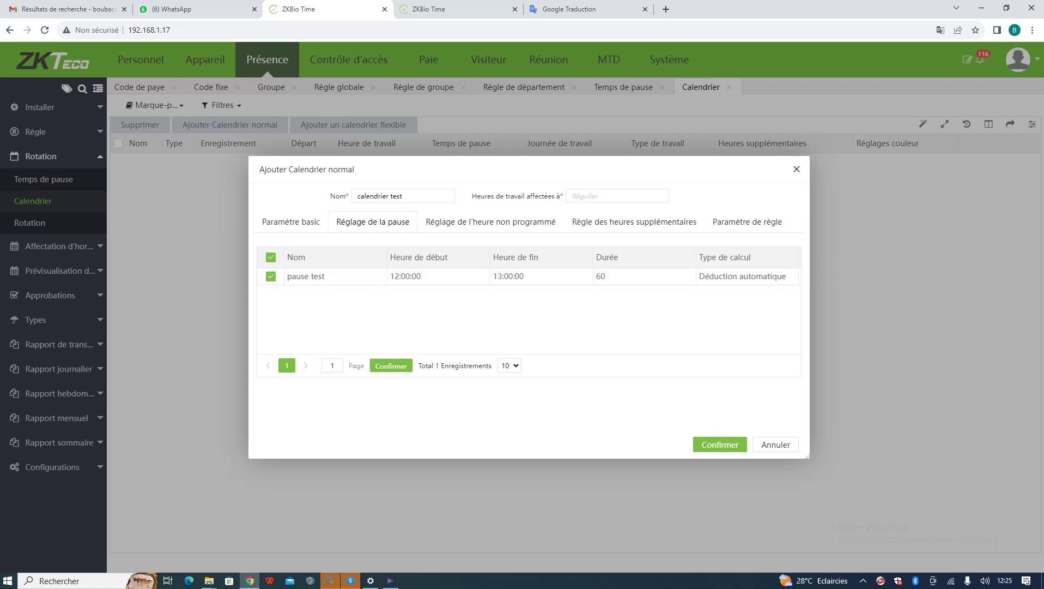
pyautogui.click(491, 221)
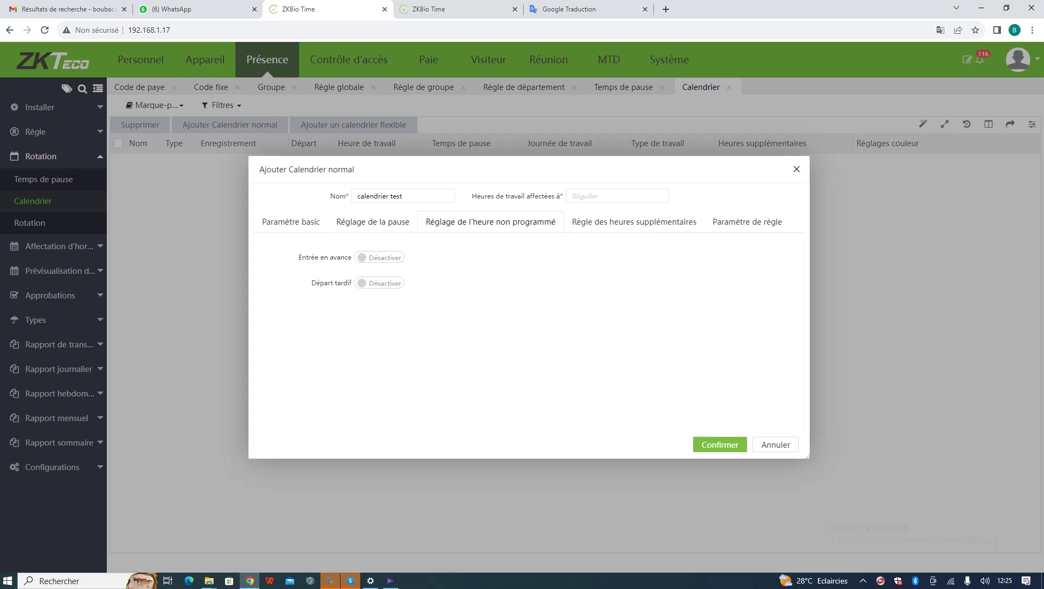
# - Inspect the Entrée en avance and Départ tardif options, leaving both disabled
pyautogui.click(376, 257)
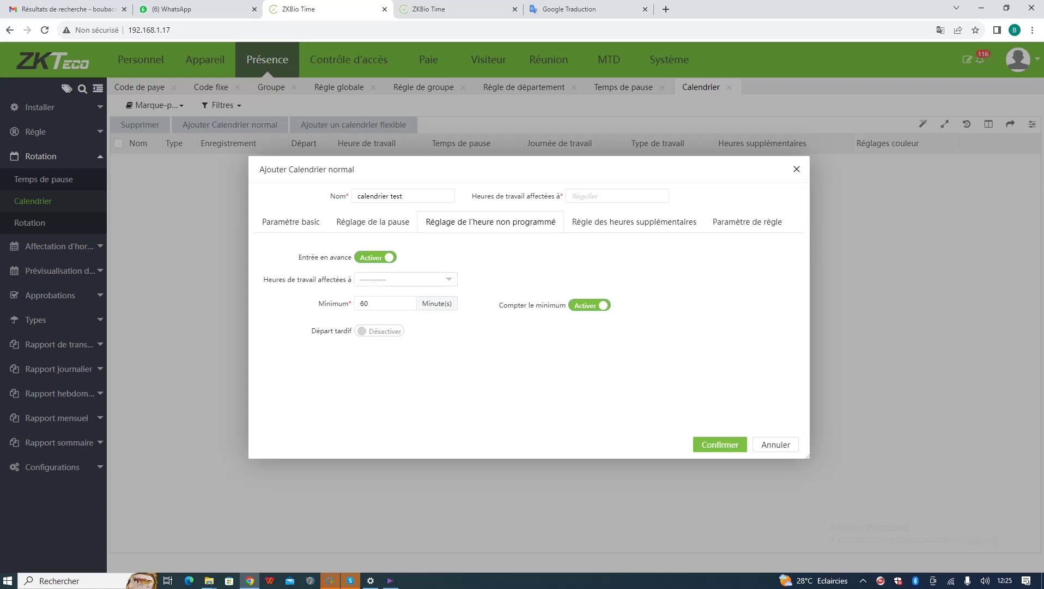
pyautogui.click(405, 279)
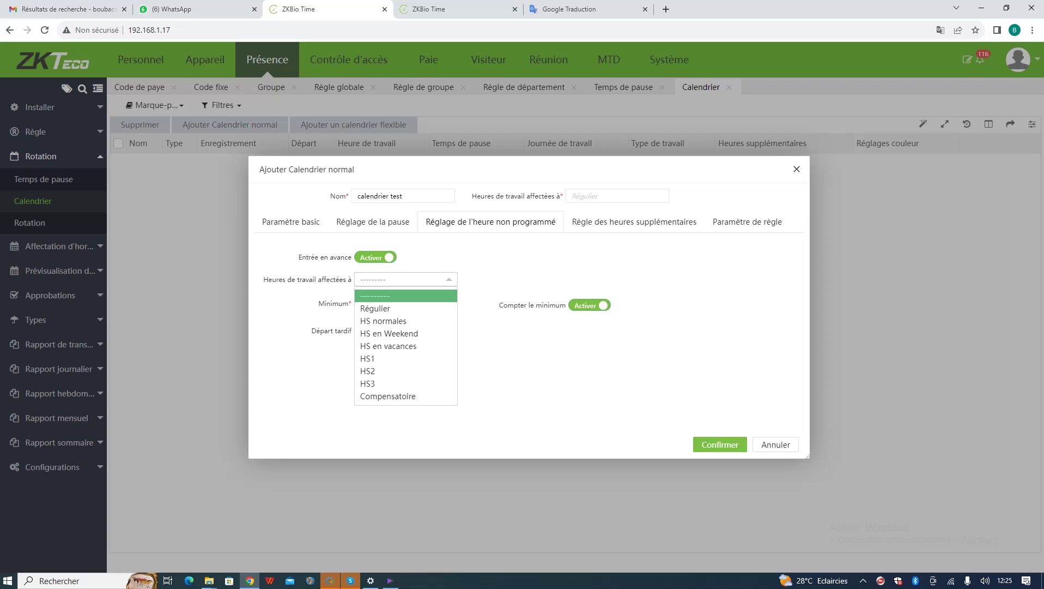
pyautogui.click(375, 257)
pyautogui.click(375, 282)
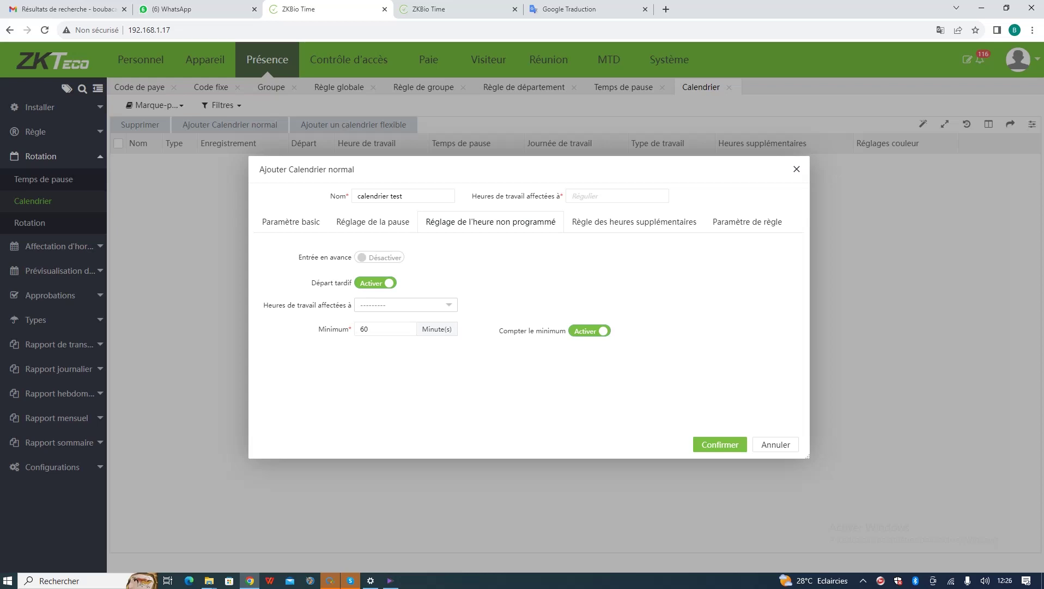
pyautogui.click(405, 305)
pyautogui.click(449, 304)
pyautogui.click(376, 283)
pyautogui.click(634, 222)
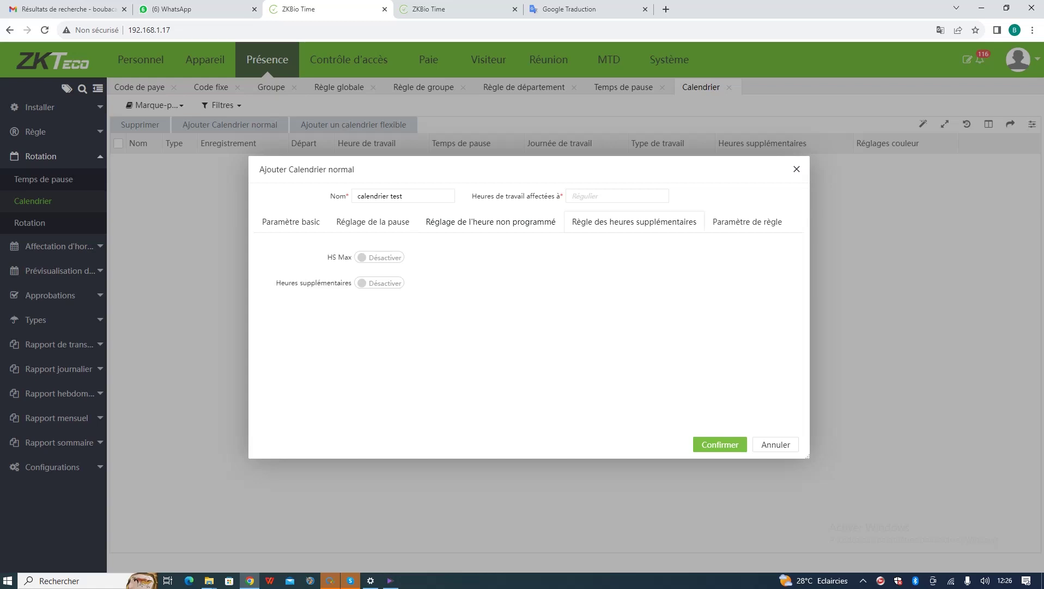
# - Toggle HS Max on and back off so the overtime limit stays disabled
pyautogui.click(379, 257)
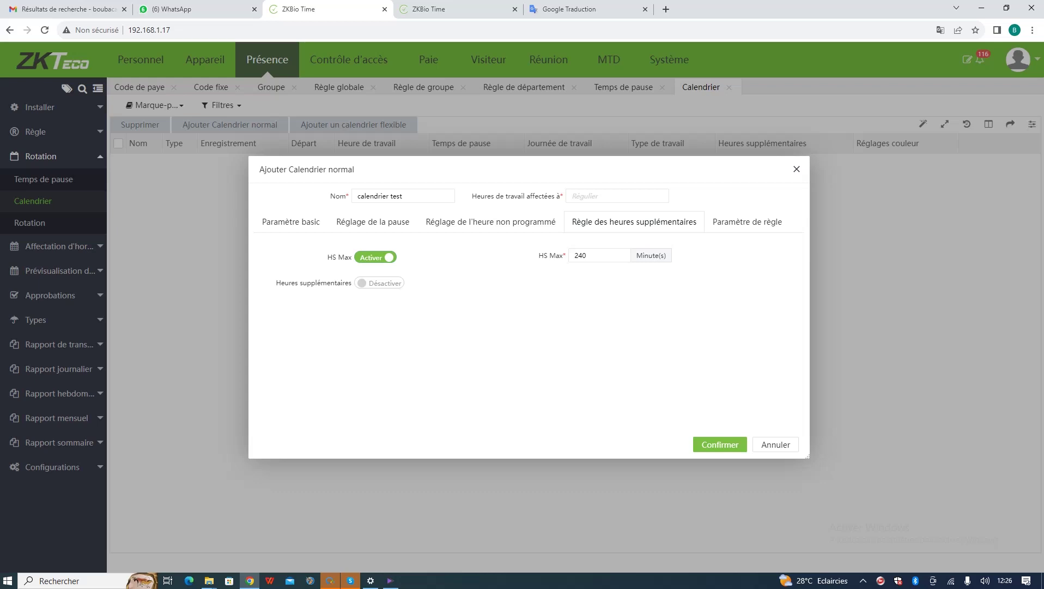
pyautogui.click(375, 256)
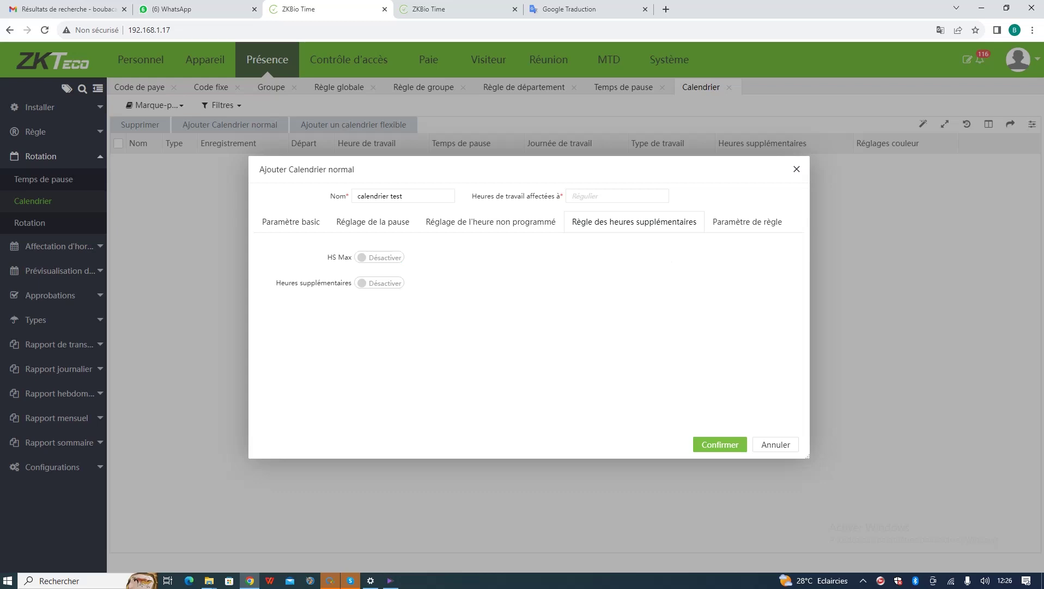
pyautogui.click(747, 222)
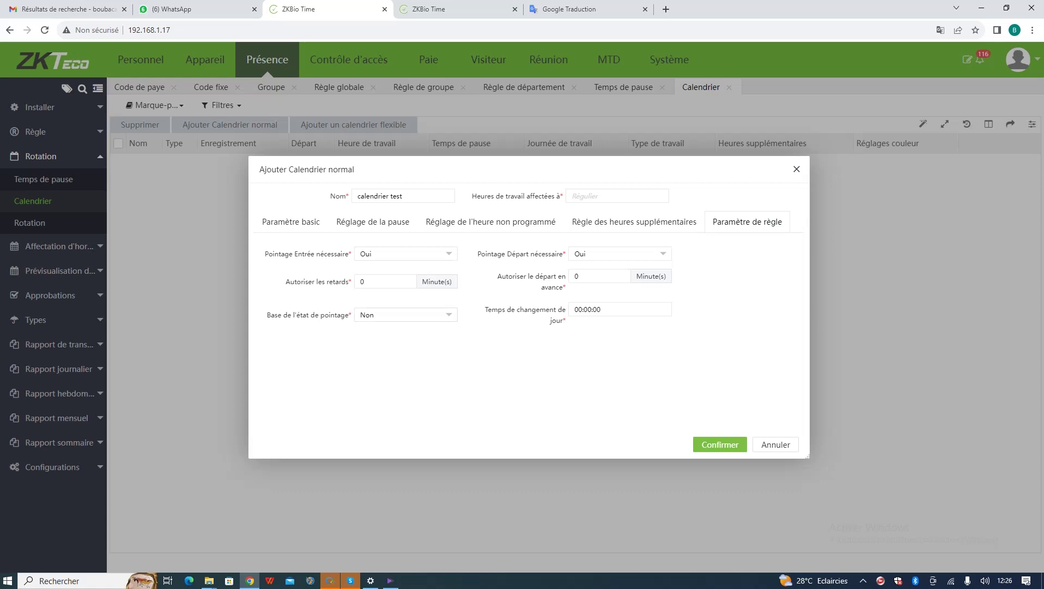
# - Keep punch-state basis at Non and day change at 00:00:00, then save calendrier test
pyautogui.click(406, 315)
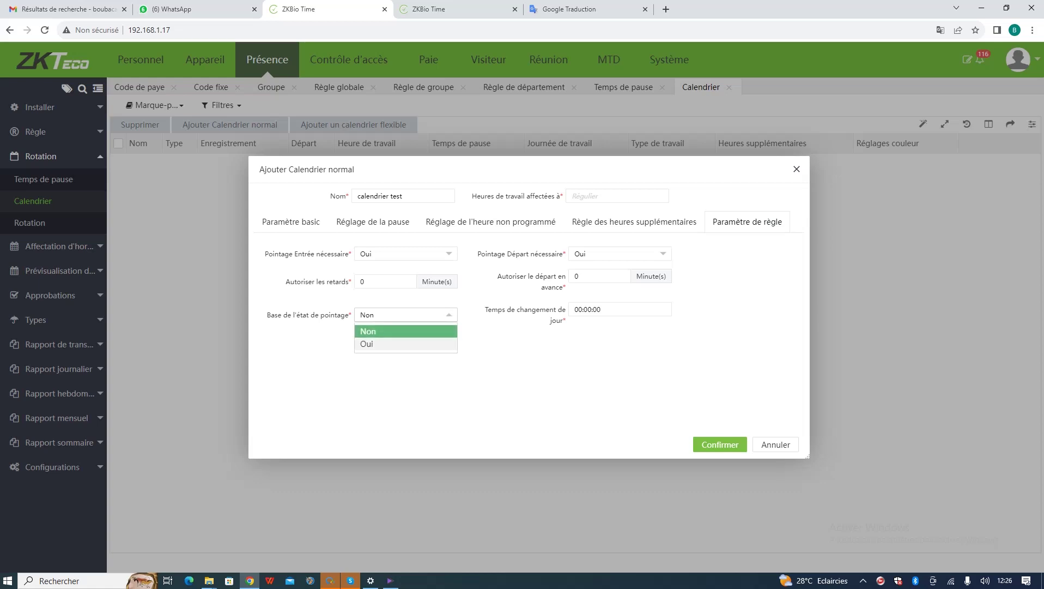
pyautogui.click(367, 343)
pyautogui.click(367, 342)
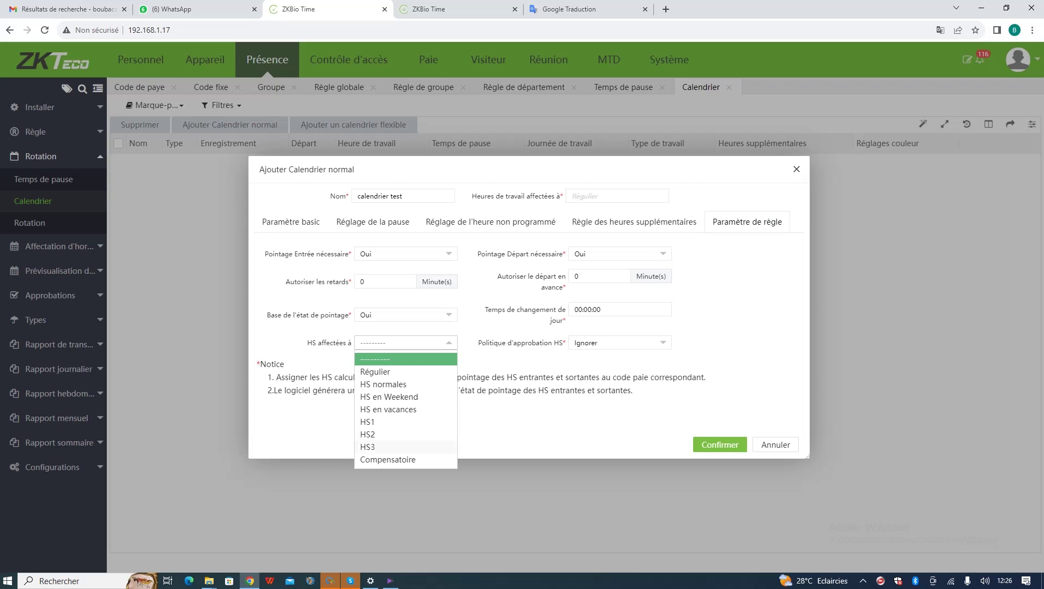
pyautogui.click(406, 314)
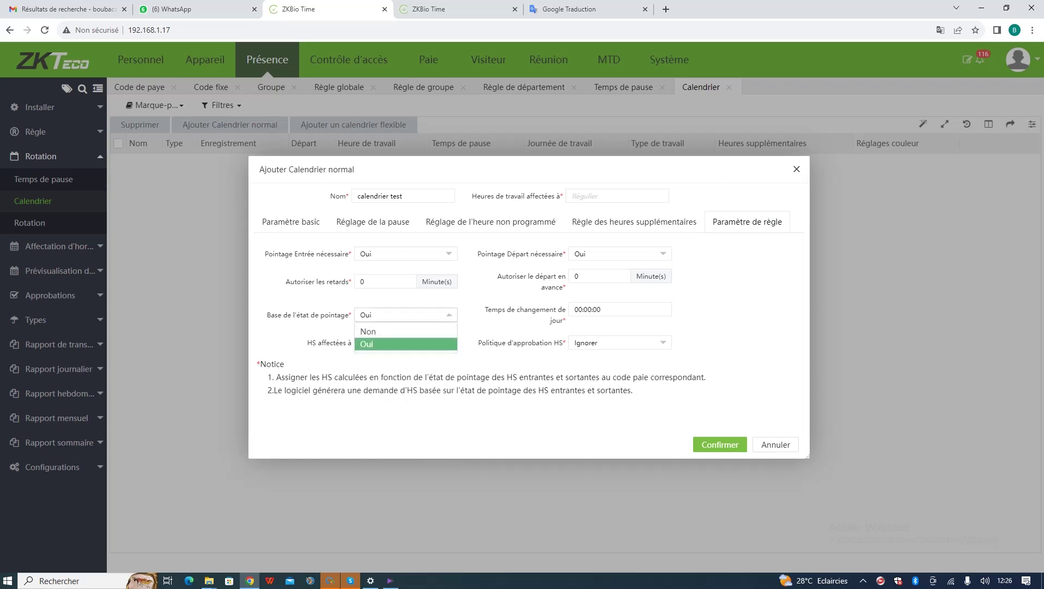
pyautogui.click(371, 333)
pyautogui.click(582, 309)
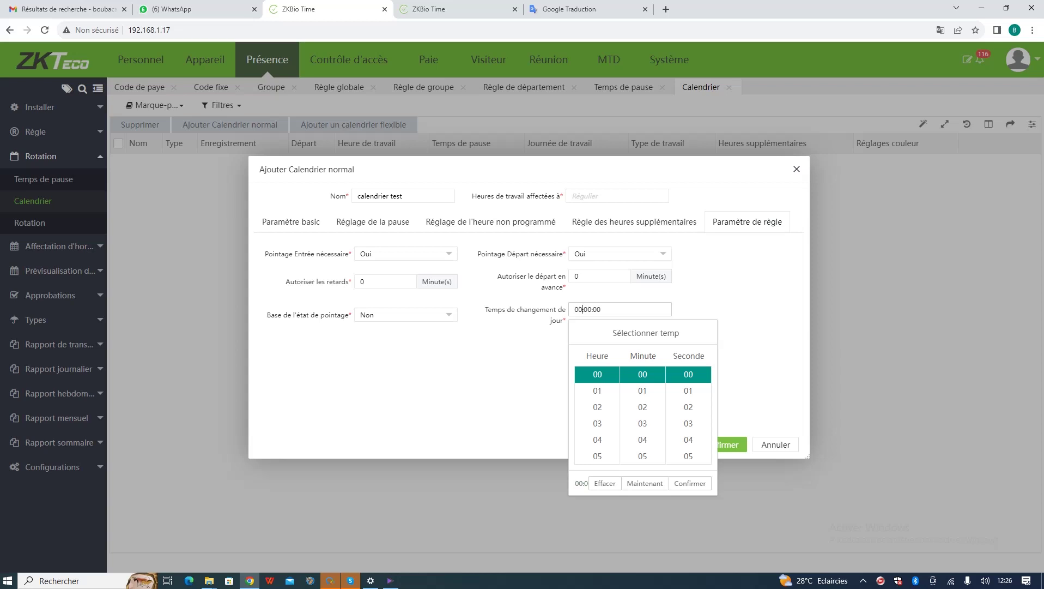
pyautogui.press('Escape')
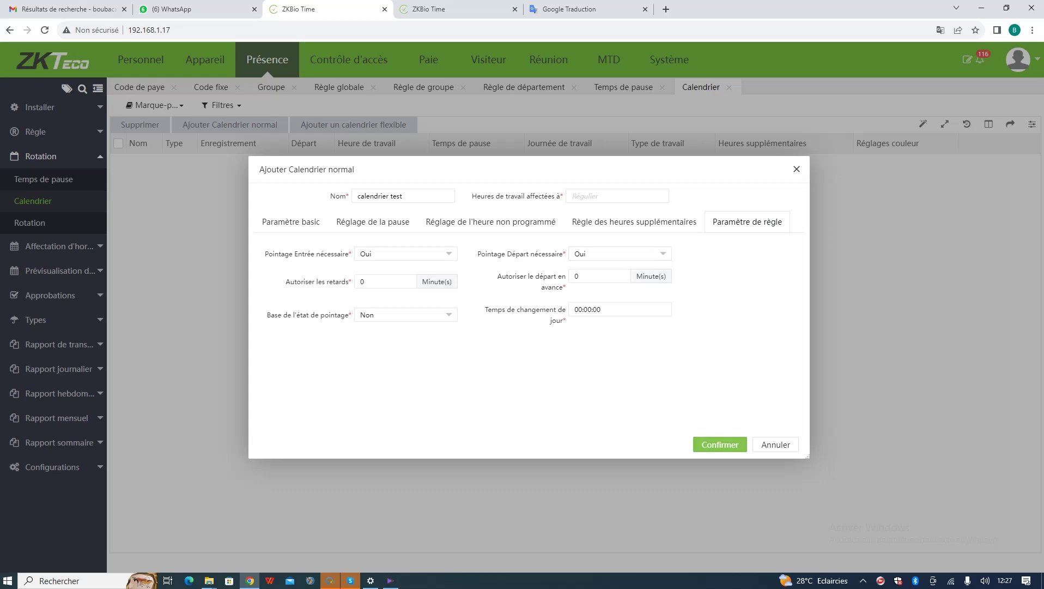
pyautogui.click(720, 444)
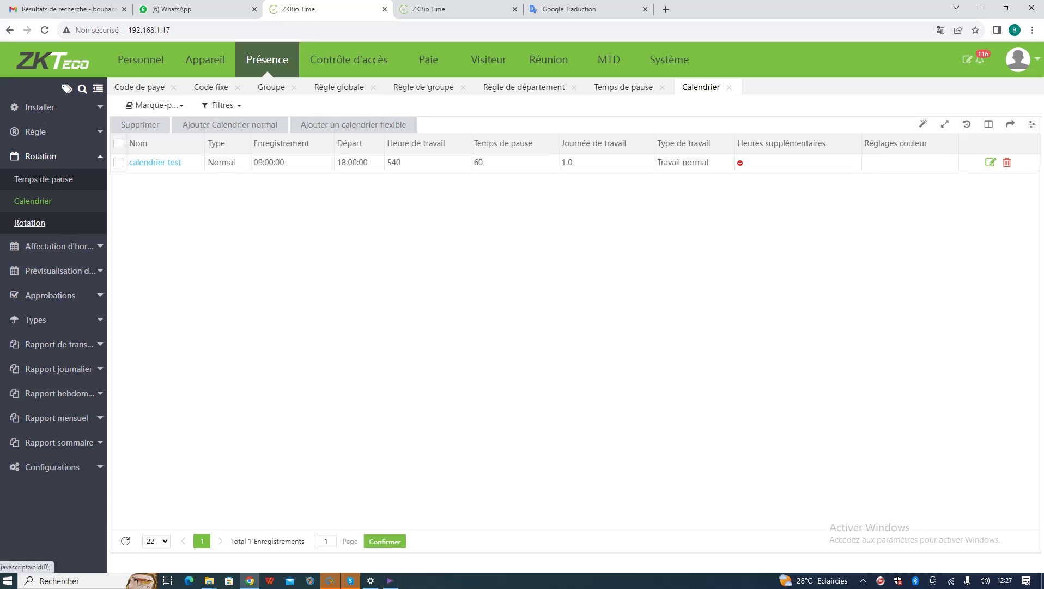
# - Open the Rotation page and start a new rotation
pyautogui.click(30, 223)
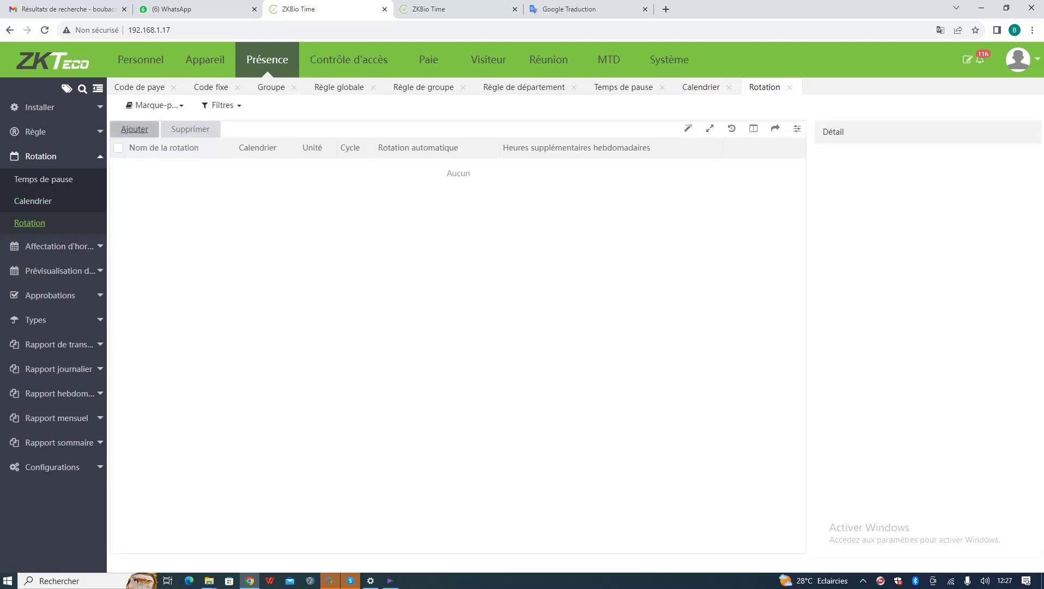
pyautogui.click(134, 128)
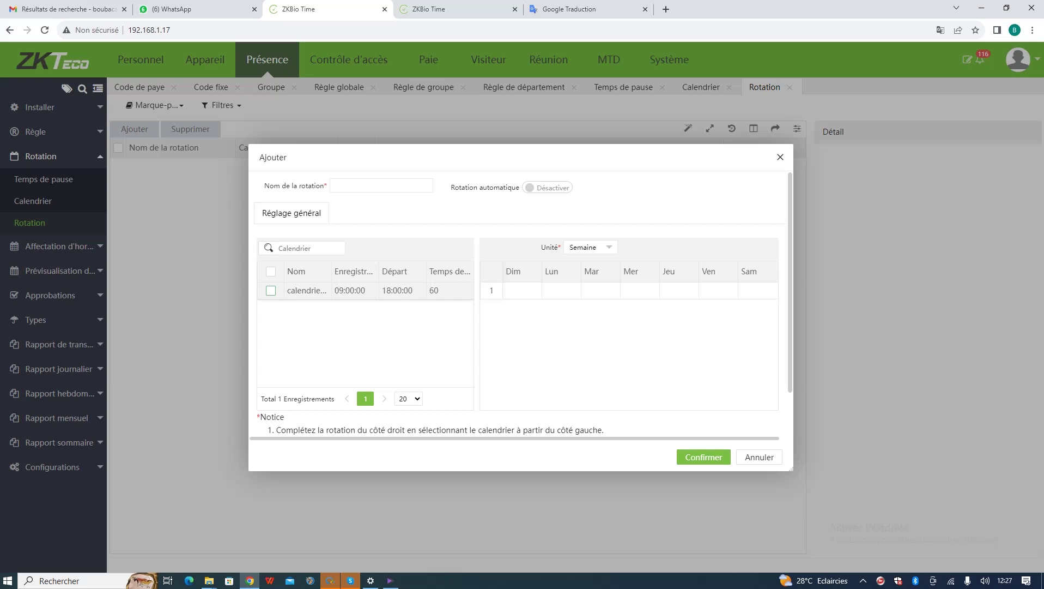
# - Assign calendrier test to Monday through Friday in row 1
pyautogui.click(271, 290)
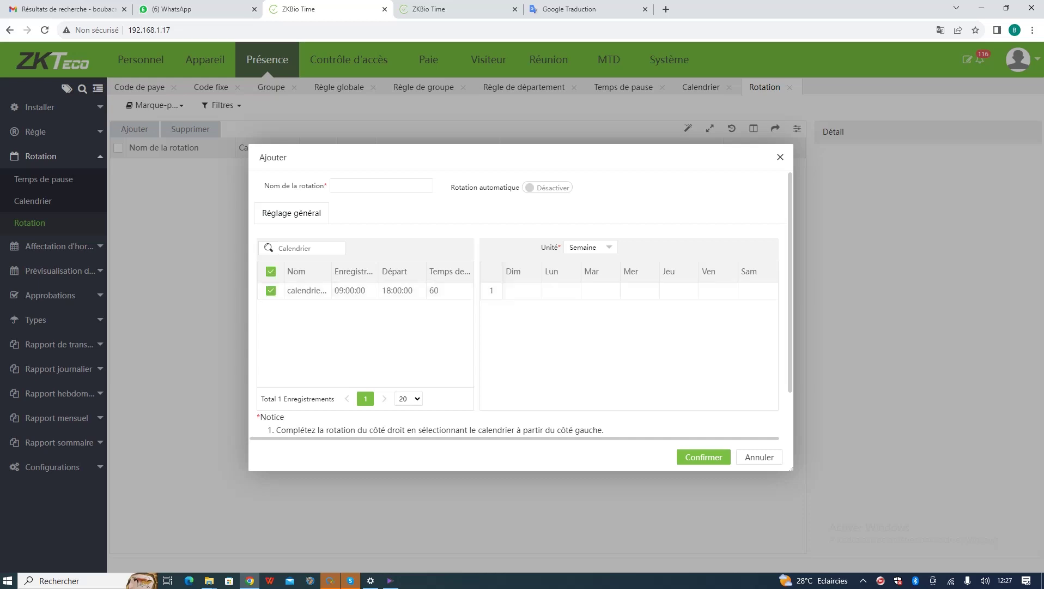
pyautogui.click(561, 290)
pyautogui.click(600, 290)
pyautogui.click(640, 290)
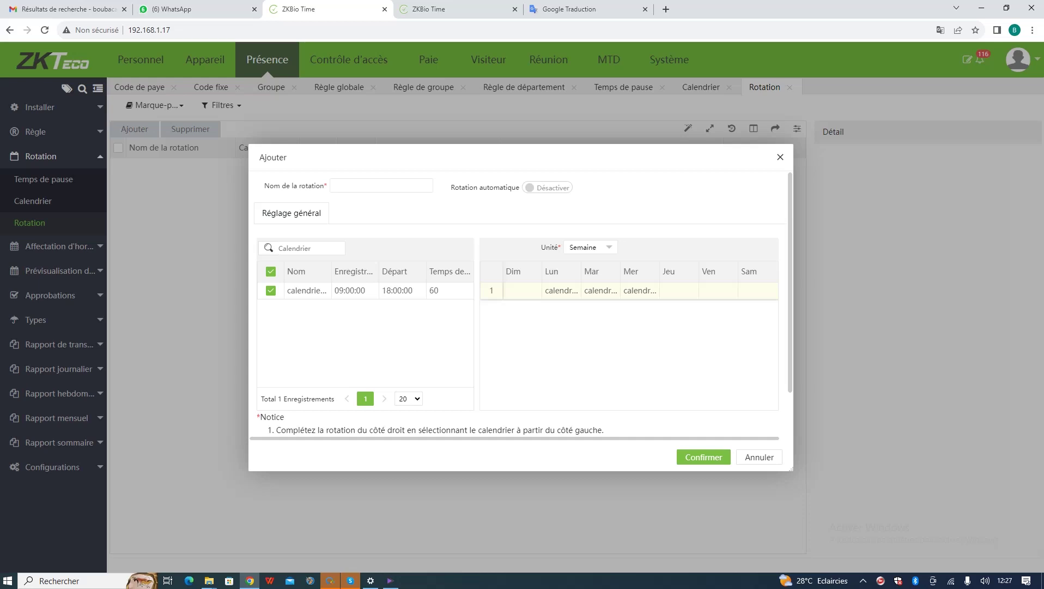
pyautogui.click(679, 290)
pyautogui.click(719, 290)
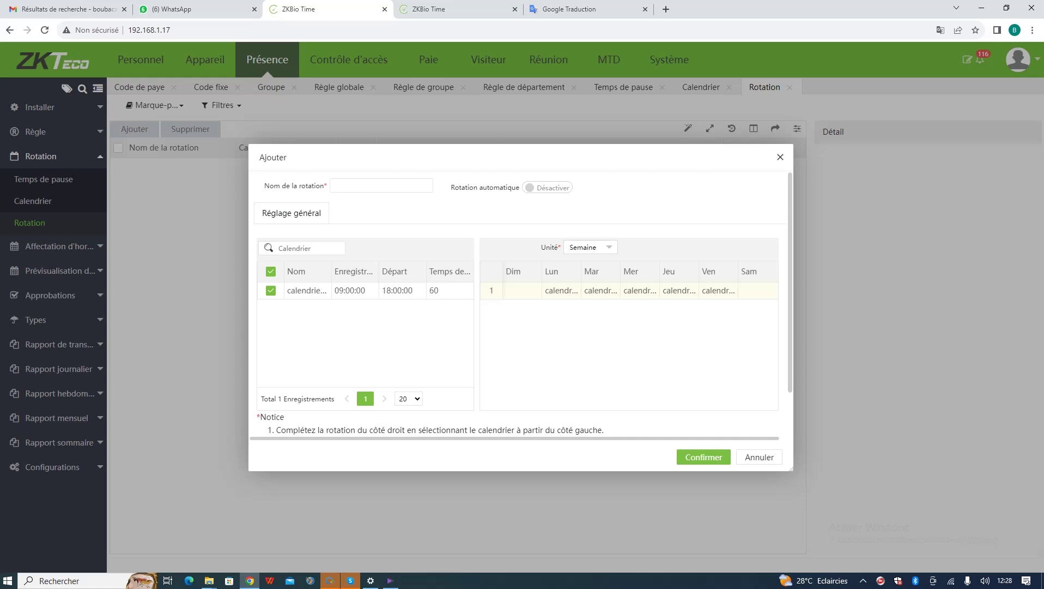
# - Keep the rotation unit on Semaine and enable Rotation automatique
pyautogui.click(591, 247)
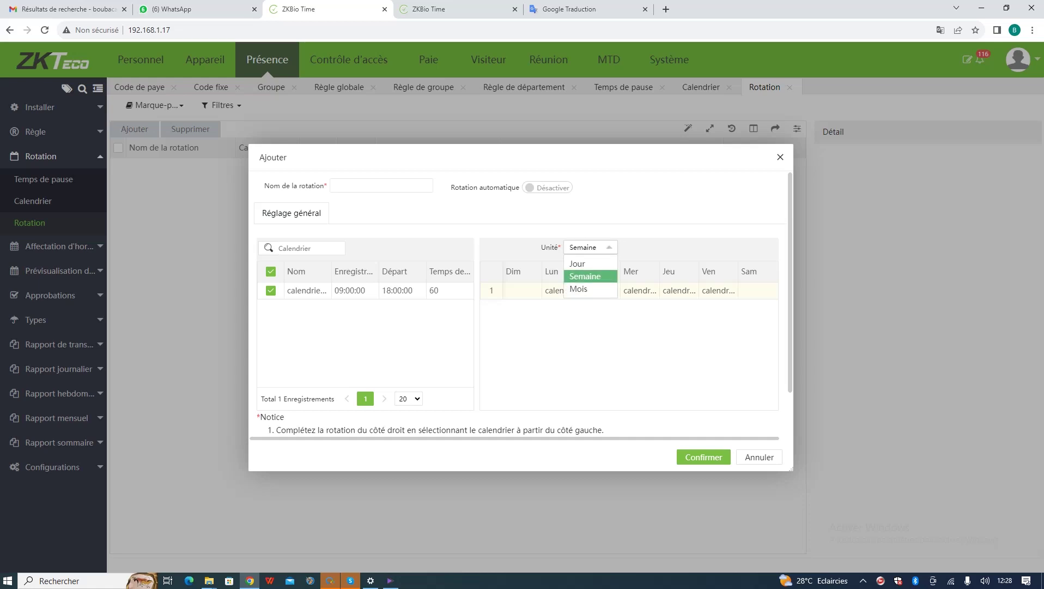
pyautogui.scroll(-1, 520, 305)
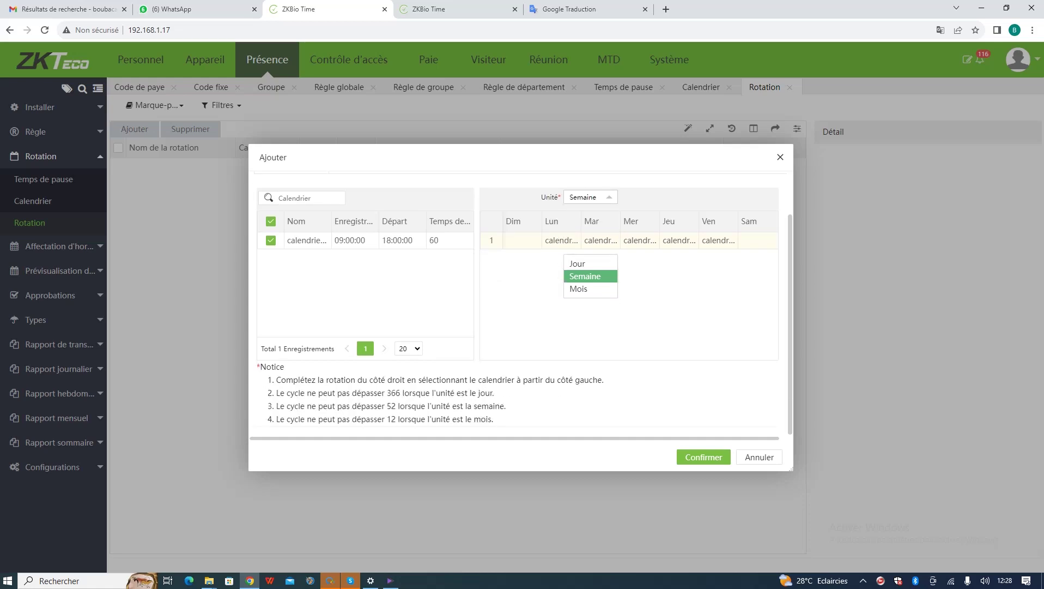
pyautogui.click(610, 196)
pyautogui.scroll(1, 520, 303)
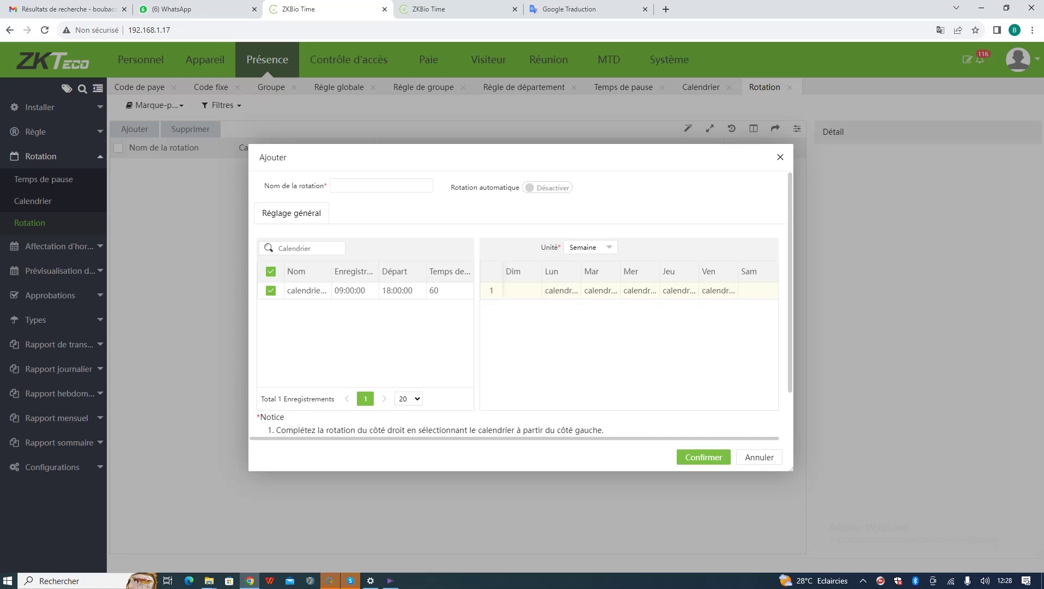
pyautogui.scroll(-1, 520, 304)
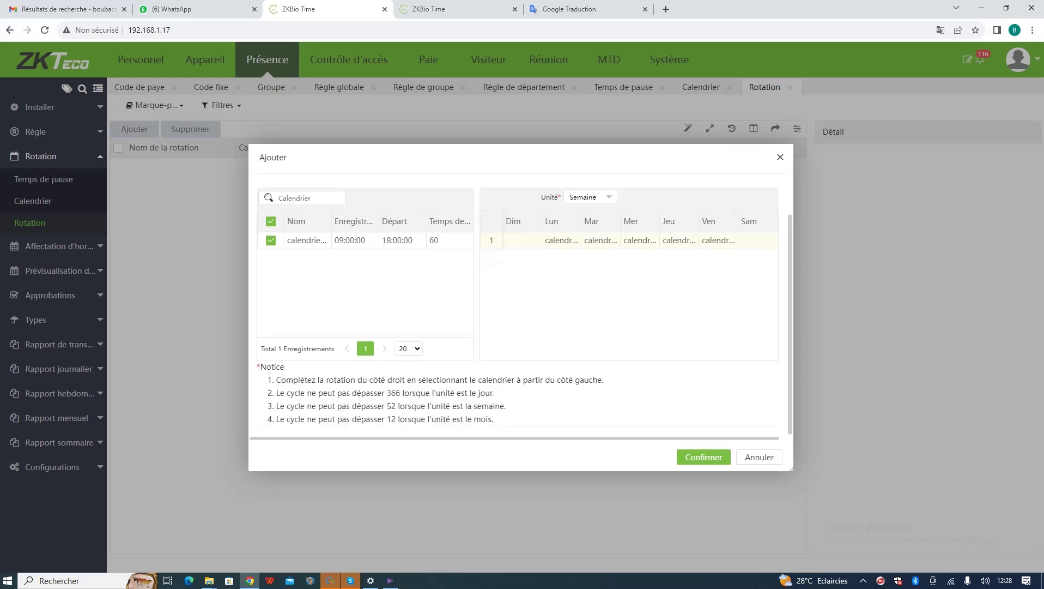
pyautogui.scroll(1, 520, 305)
pyautogui.click(547, 187)
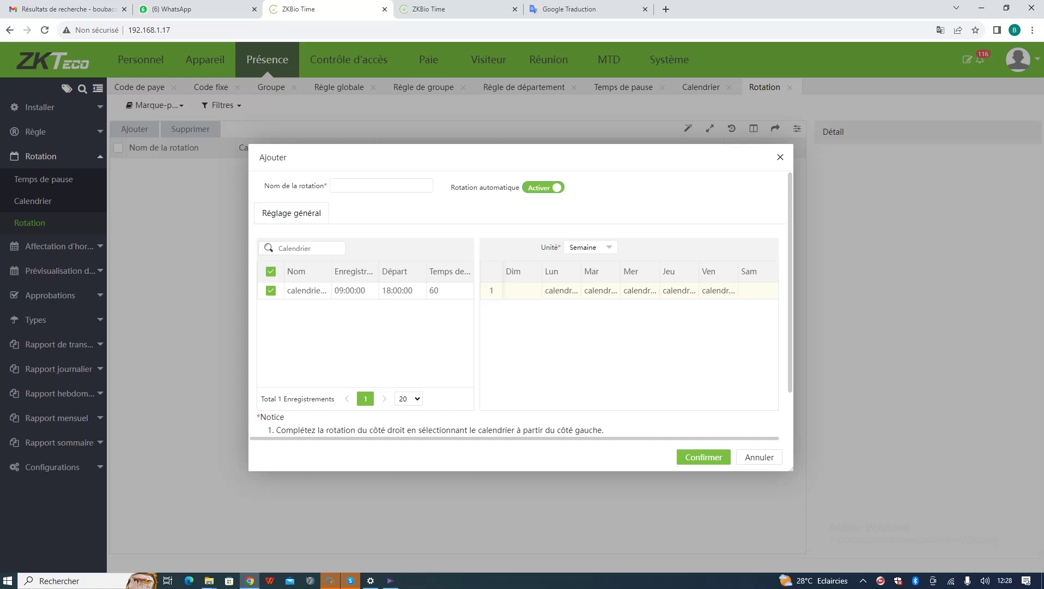
# - Name the rotation 'rotation test' and set its unit to Semaine after trying Jour and Mois
pyautogui.scroll(-1, 523, 303)
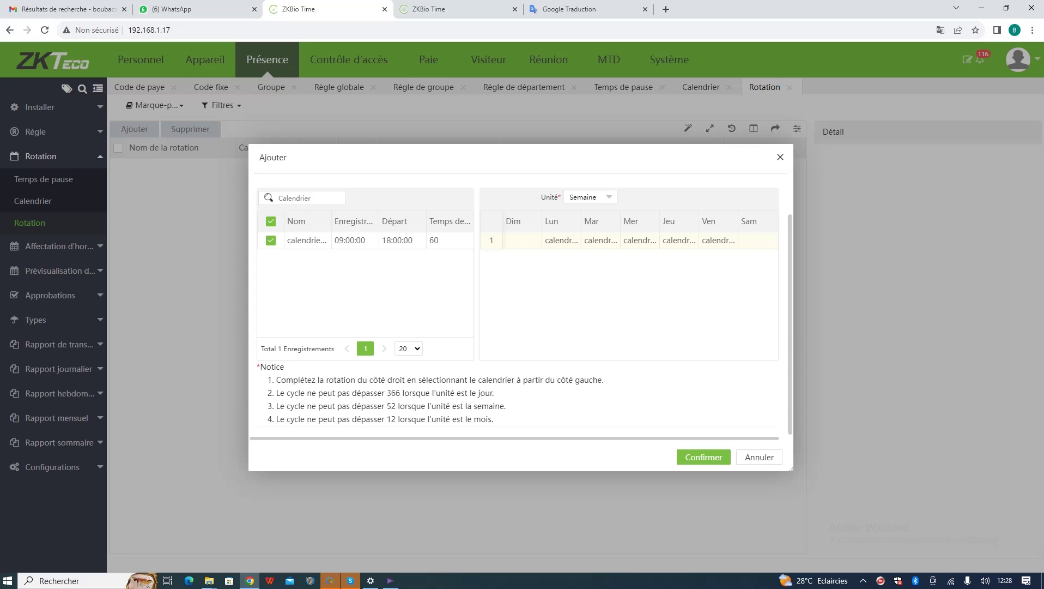
pyautogui.scroll(1, 525, 303)
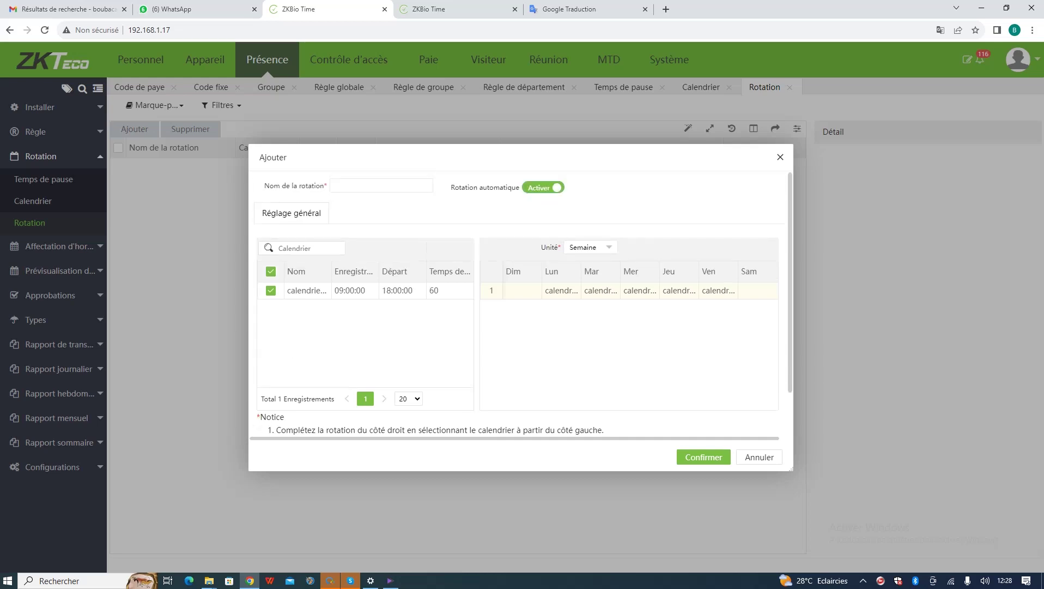
pyautogui.scroll(-1, 524, 303)
pyautogui.scroll(1, 524, 303)
pyautogui.write('rotation test')
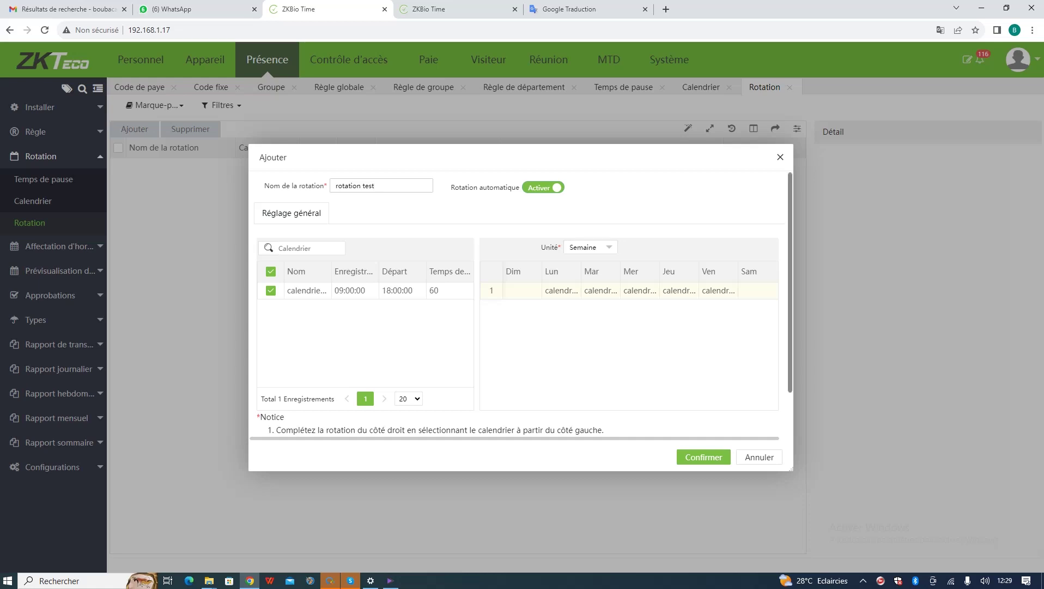
pyautogui.click(590, 247)
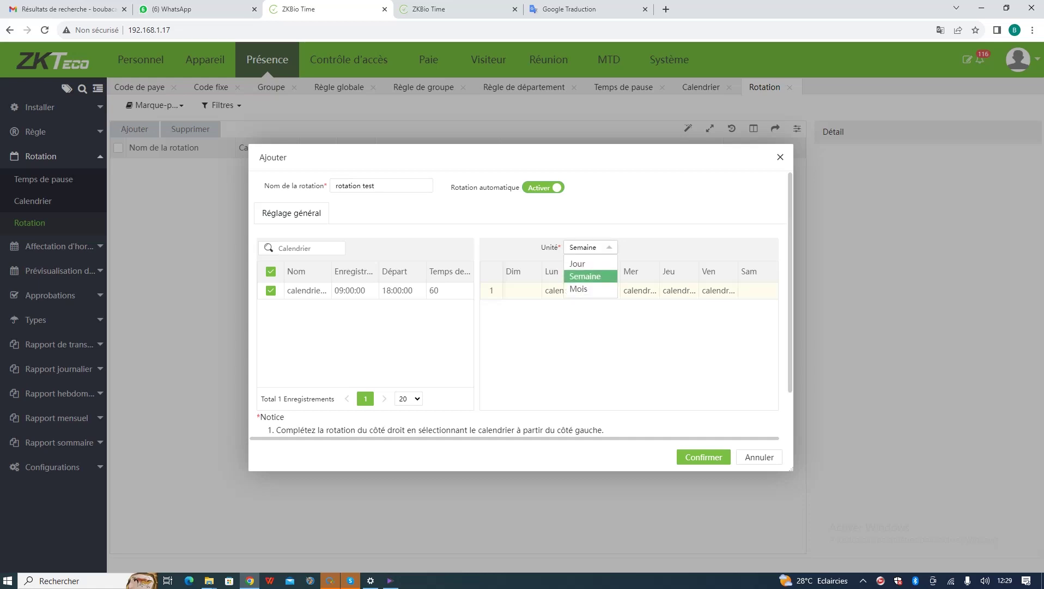
pyautogui.click(577, 263)
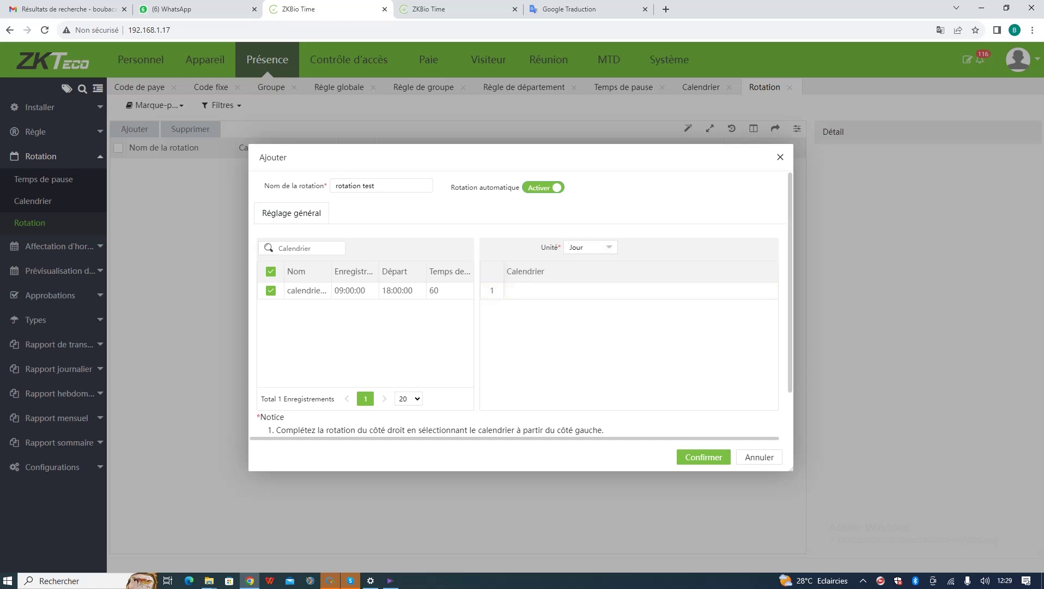
pyautogui.click(591, 247)
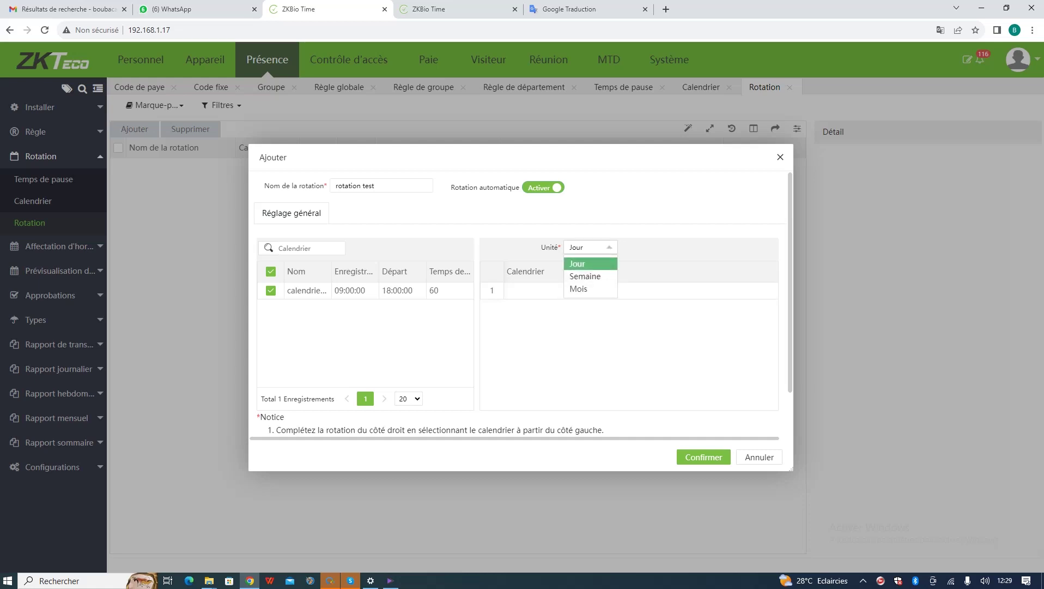
pyautogui.click(578, 288)
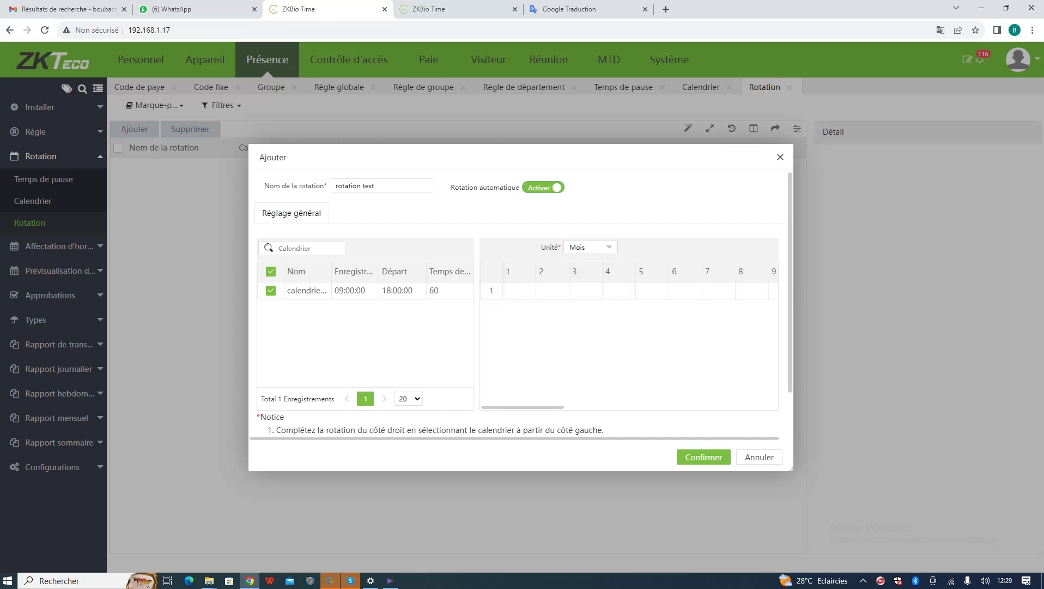
pyautogui.click(590, 247)
pyautogui.click(585, 276)
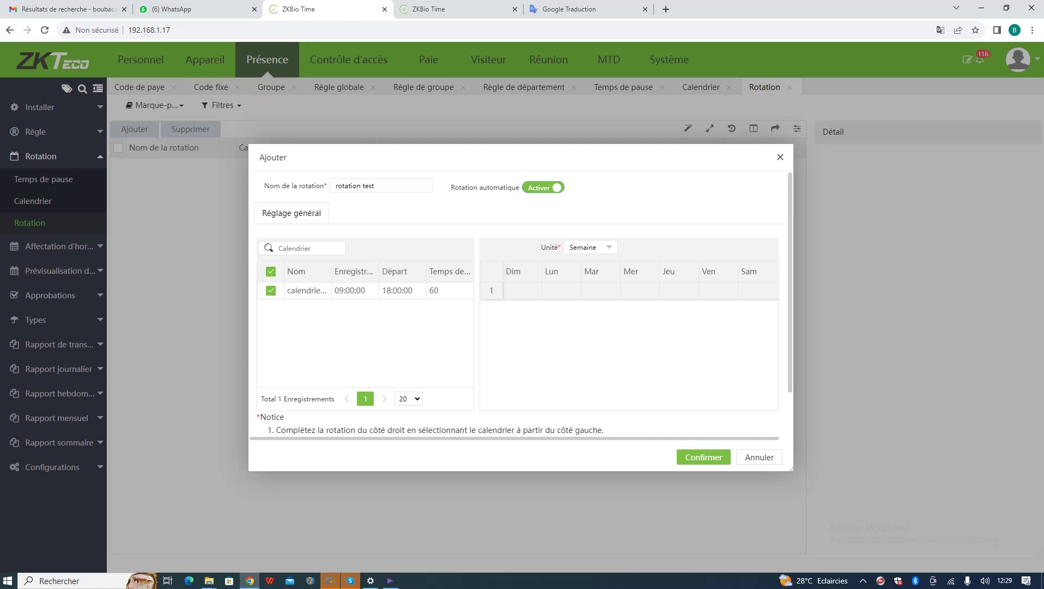
# - Assign calendrier test to Monday through Thursday and save the rotation
pyautogui.click(562, 290)
pyautogui.click(600, 291)
pyautogui.click(640, 290)
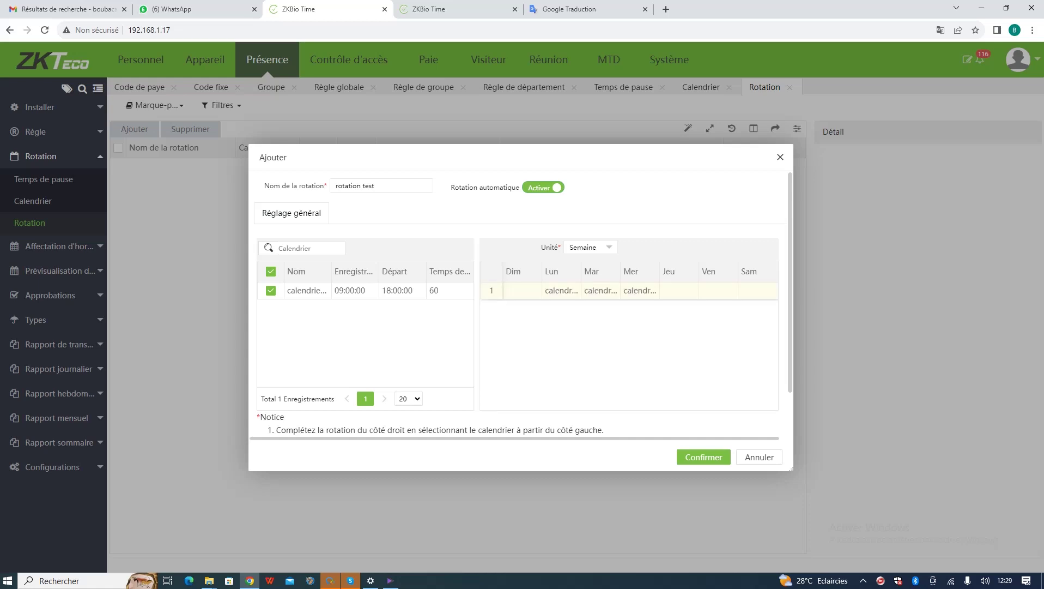
pyautogui.click(679, 290)
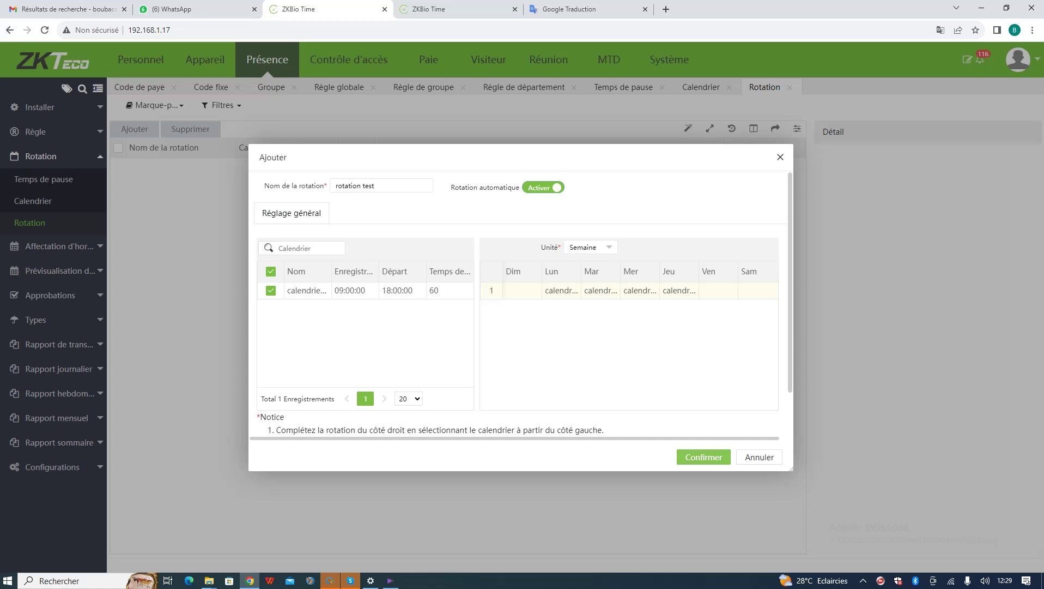
pyautogui.click(704, 457)
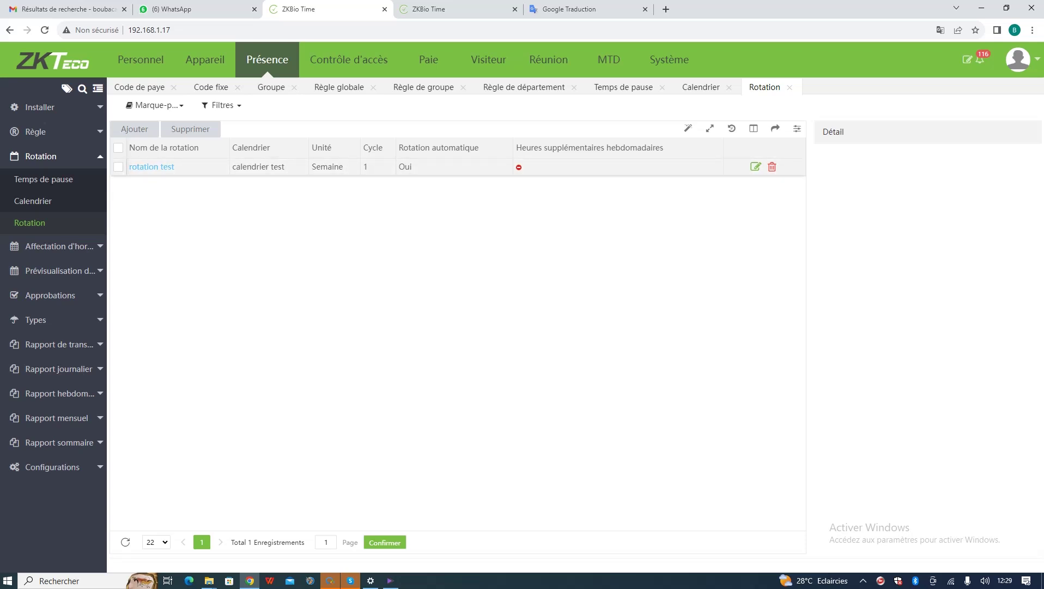
# - Preview rotation test's Monday–Thursday 09:00–18:00 week, re-save it unchanged, then expand Affectation d'horaire
pyautogui.click(389, 167)
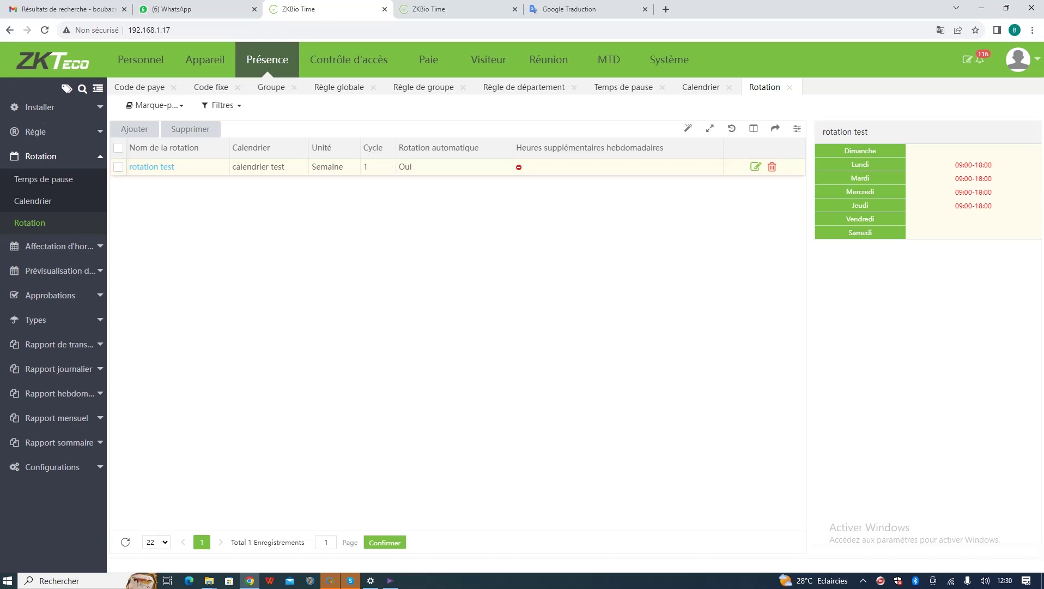
pyautogui.click(755, 167)
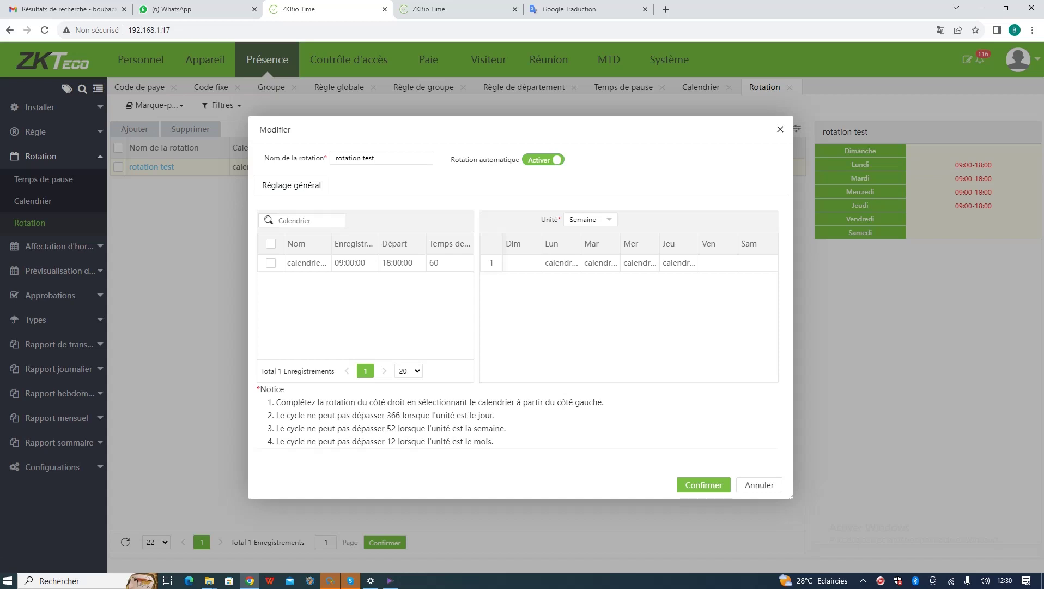
pyautogui.click(408, 371)
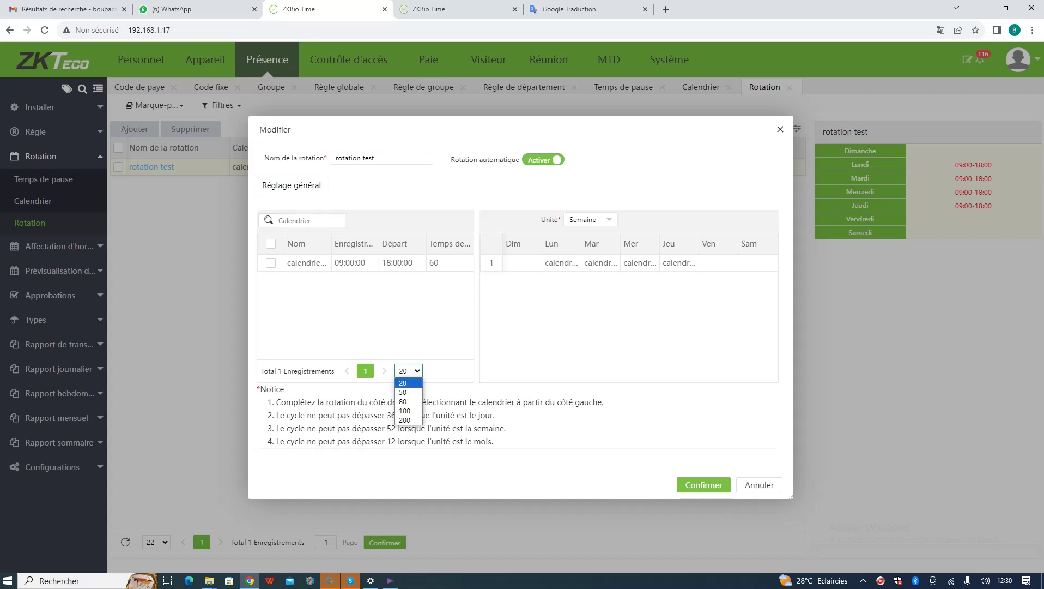
pyautogui.click(403, 392)
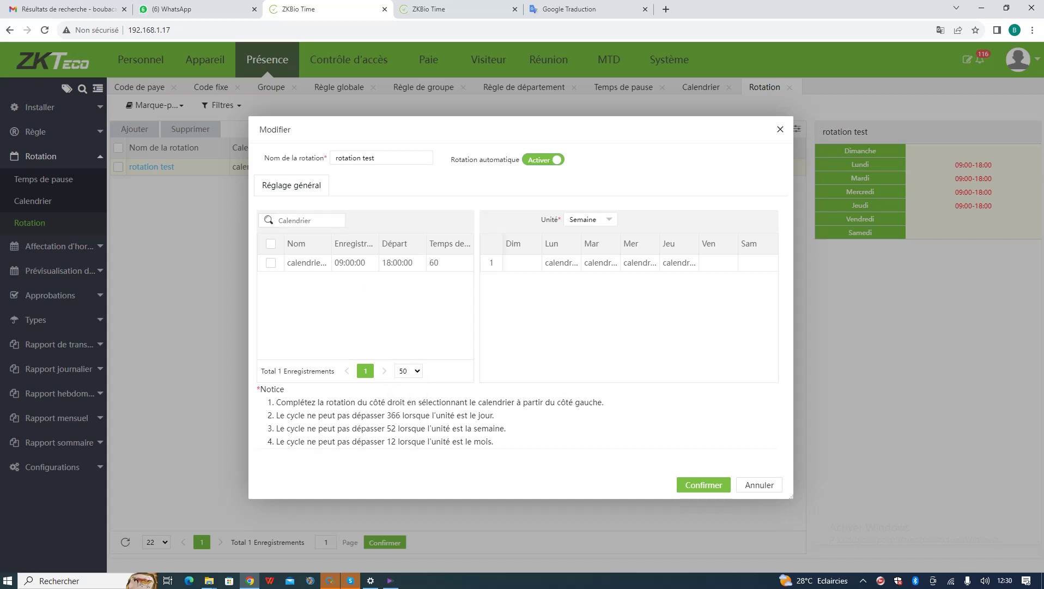
pyautogui.click(409, 371)
pyautogui.click(403, 381)
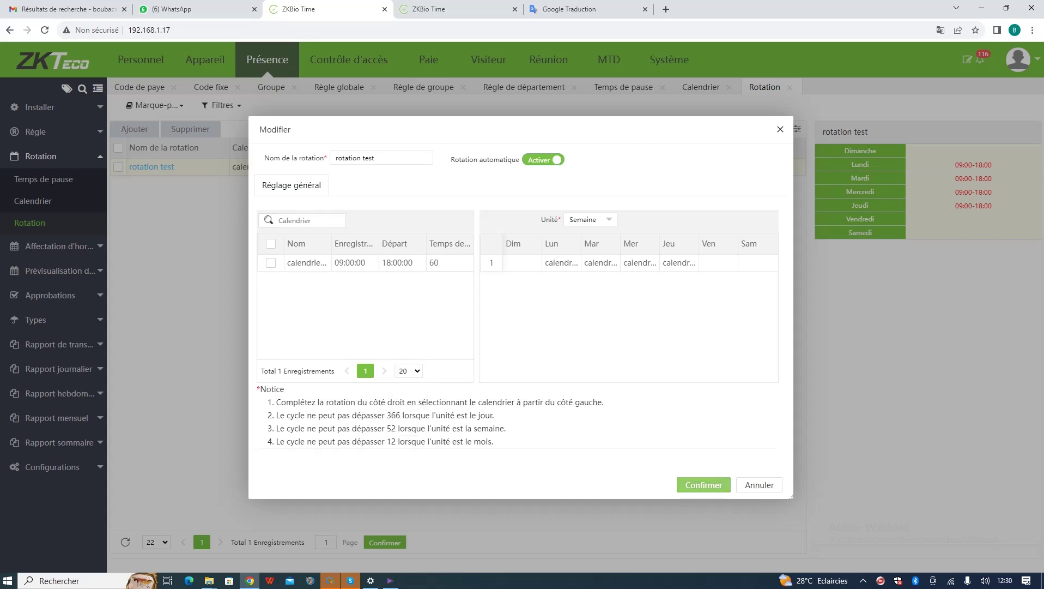
pyautogui.click(704, 485)
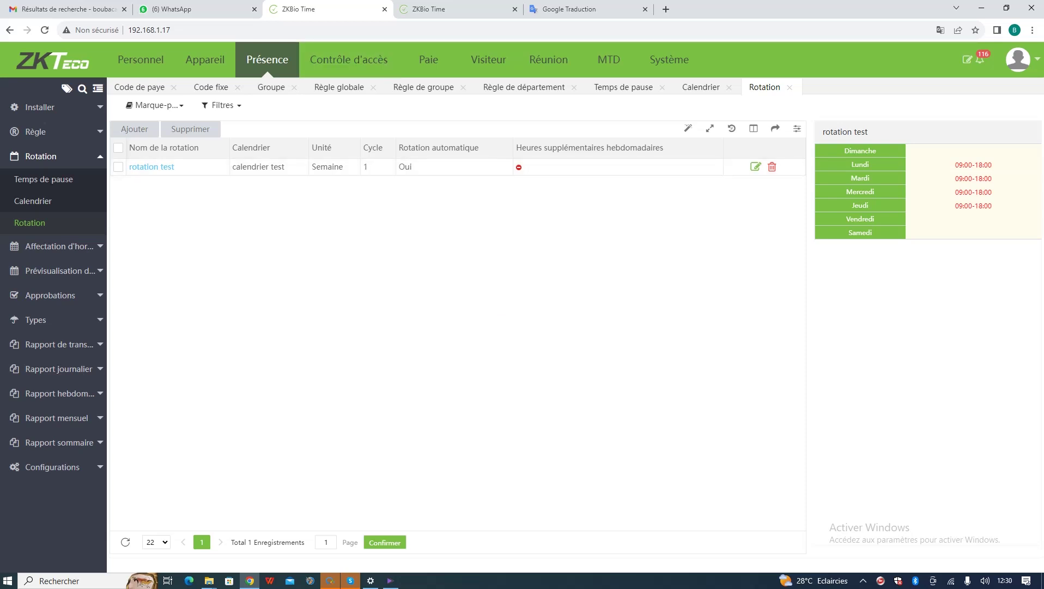
pyautogui.click(54, 245)
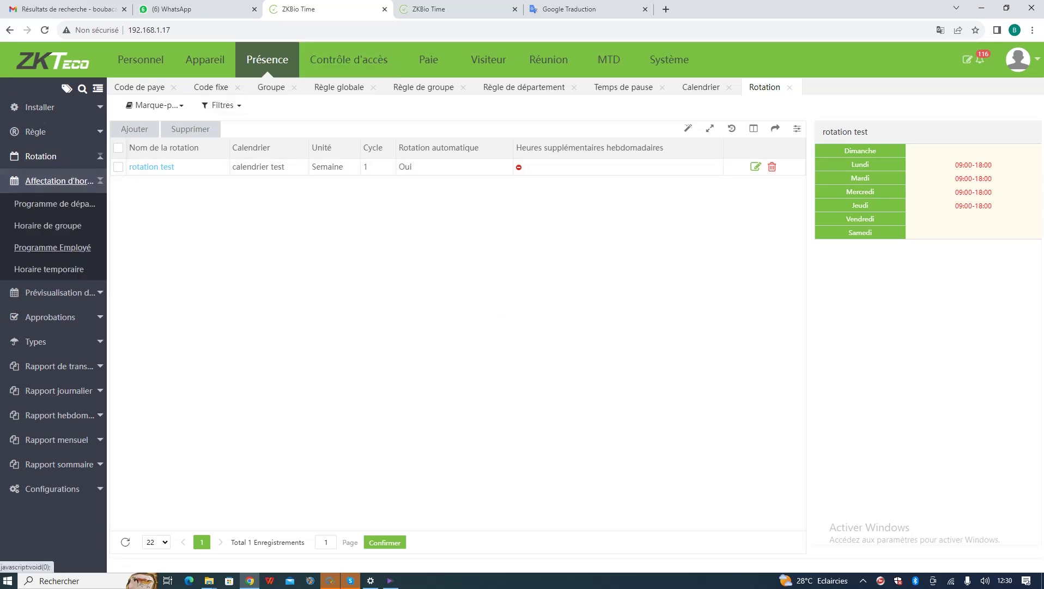
# - In Programme Employé, assign rotation test to employees 1 and 2 for 2023-08-01 to 2023-08-31
pyautogui.click(55, 204)
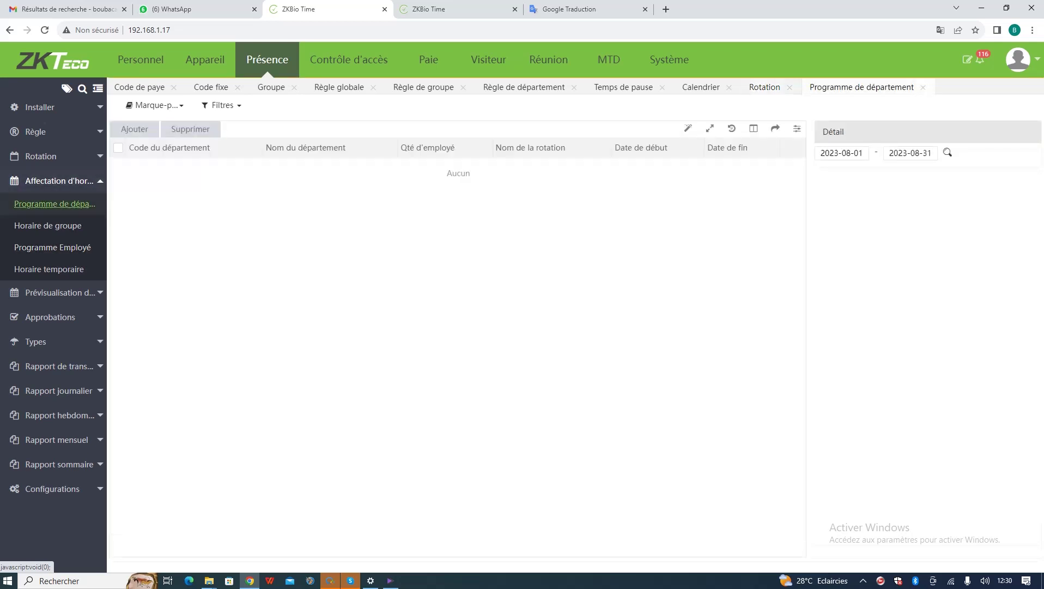
pyautogui.click(48, 225)
pyautogui.click(52, 247)
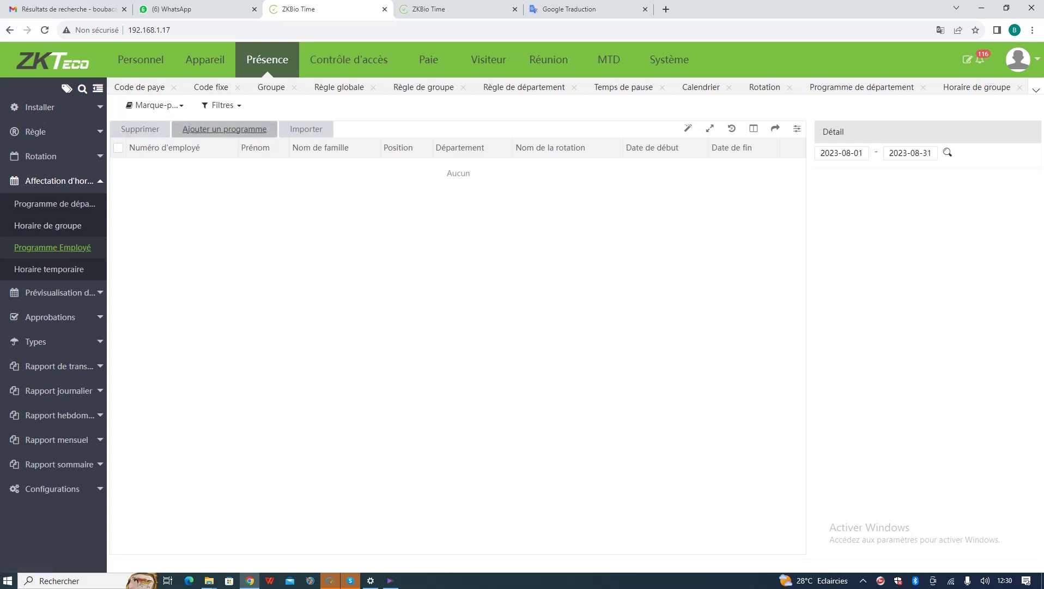
pyautogui.click(225, 129)
pyautogui.click(294, 180)
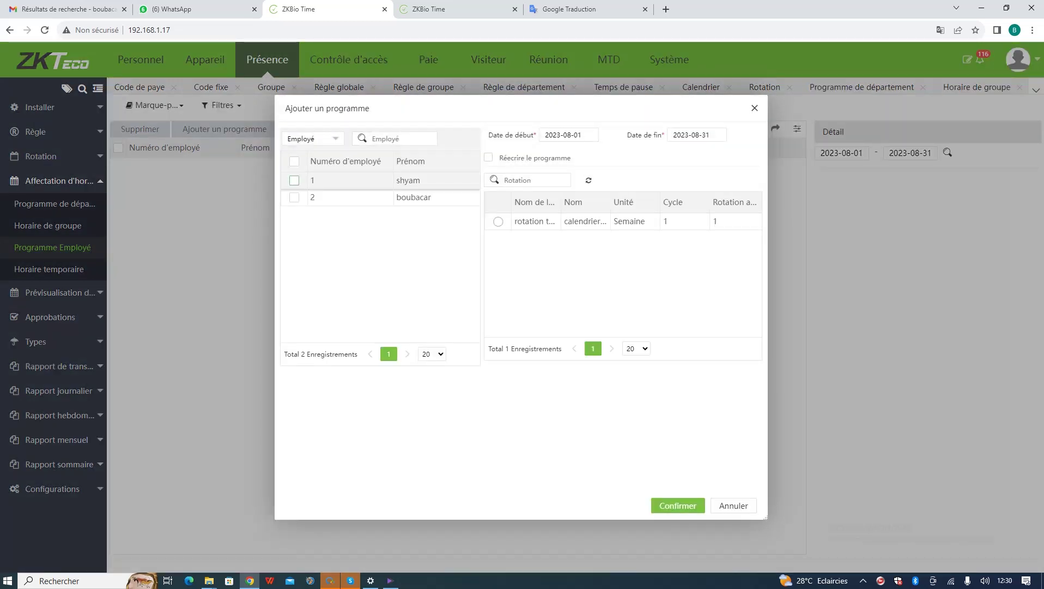
pyautogui.click(294, 197)
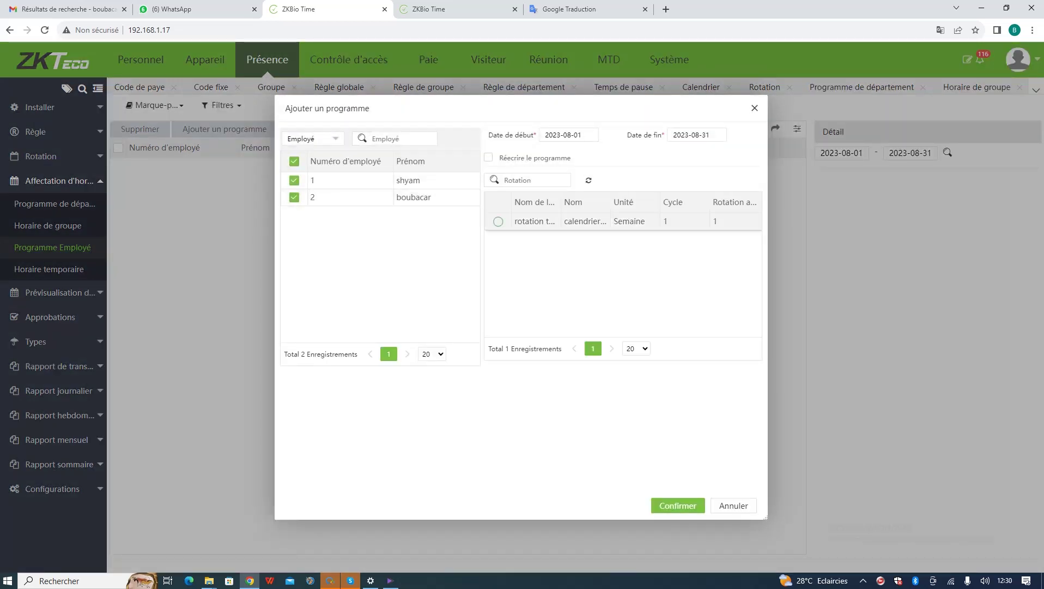
pyautogui.click(497, 220)
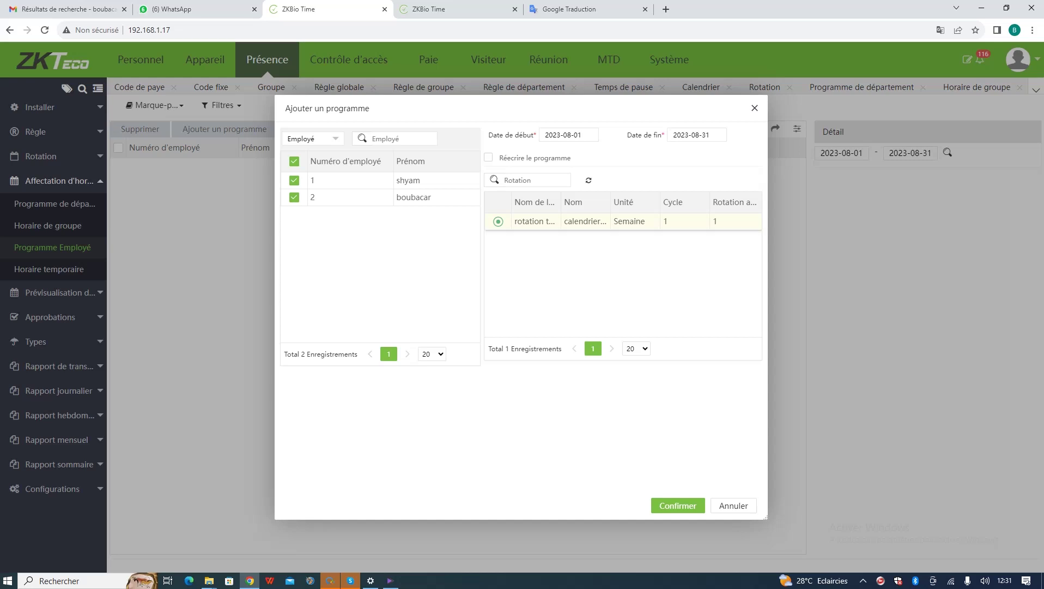
pyautogui.click(678, 506)
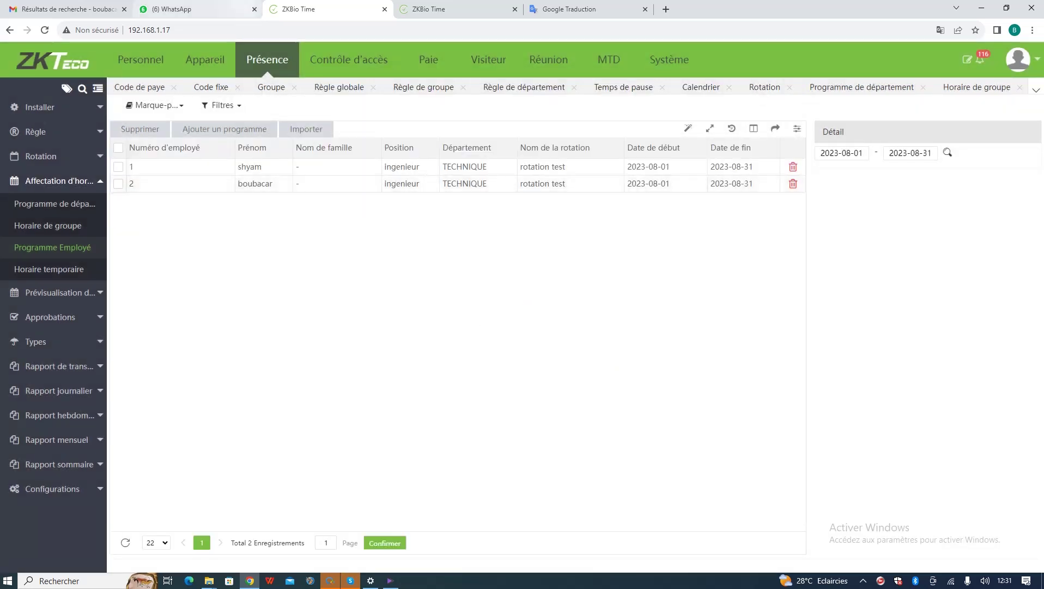
# - Preview employee 1's August schedule, inspect calendrier test without changes, and return to the Rotation list
pyautogui.click(247, 166)
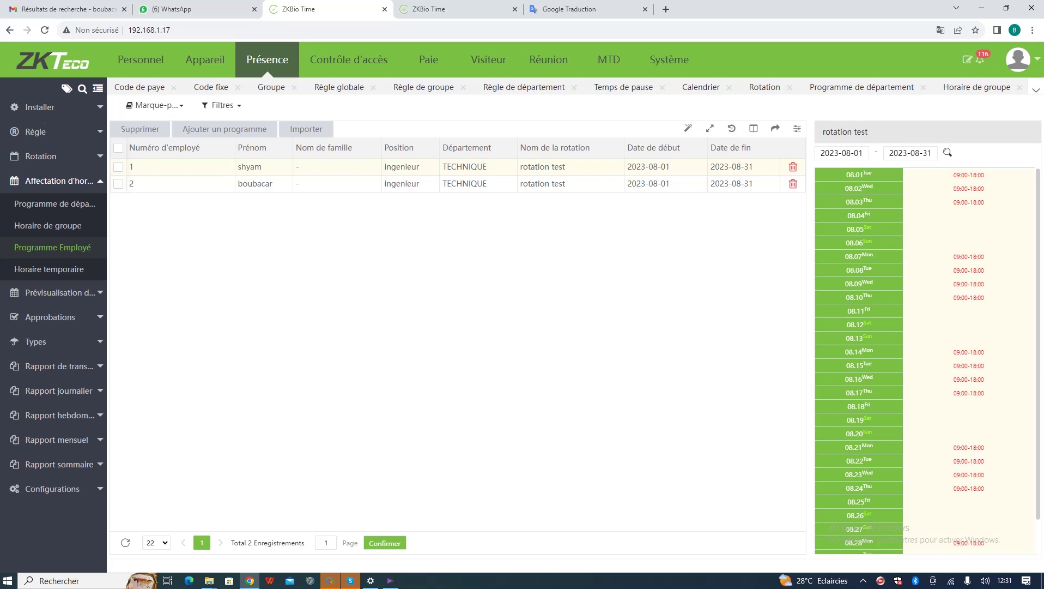
pyautogui.click(41, 156)
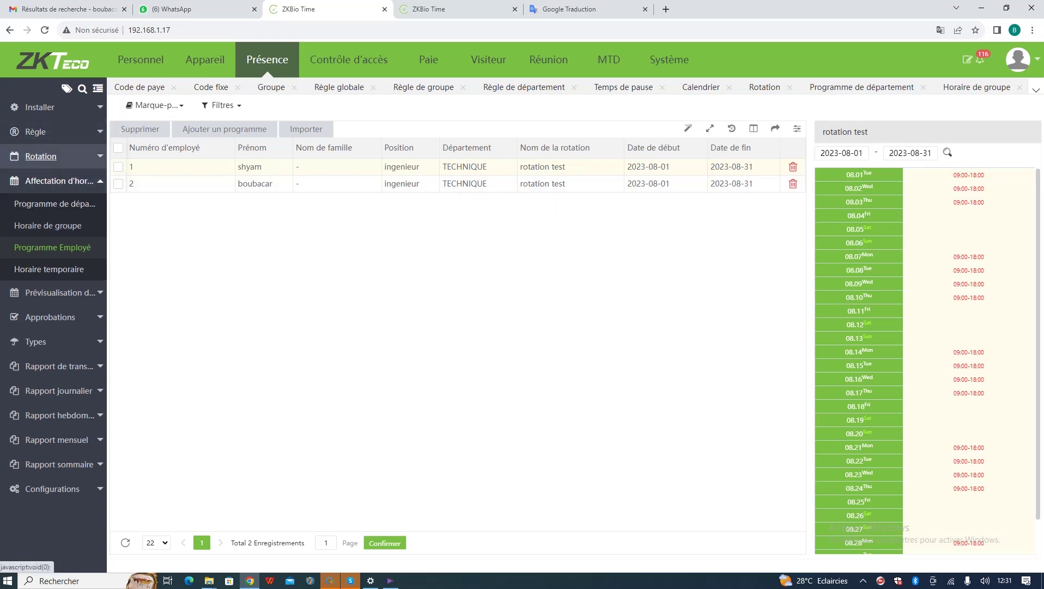
pyautogui.click(32, 201)
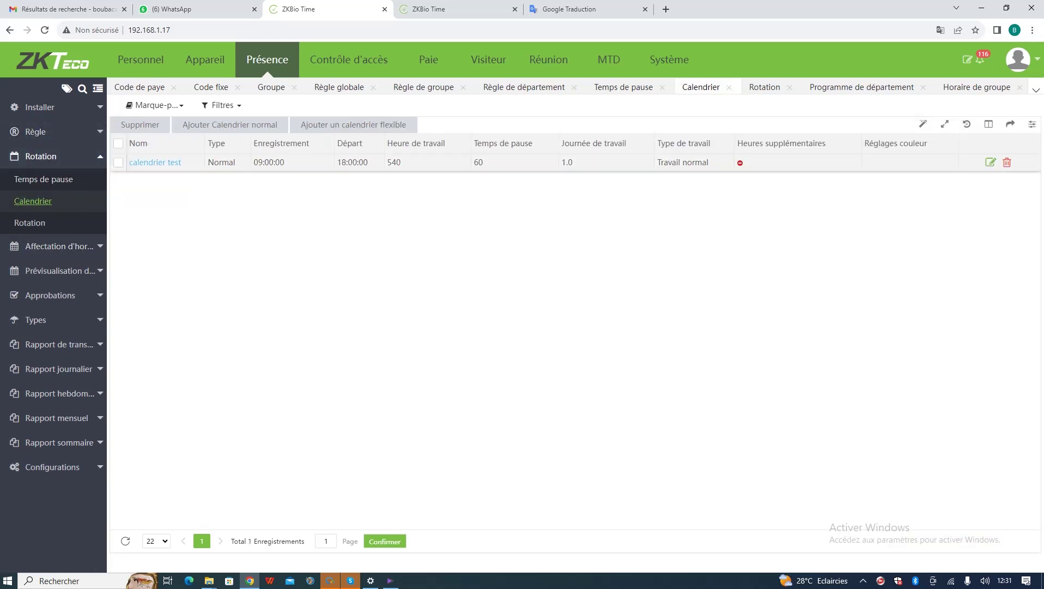
pyautogui.click(155, 162)
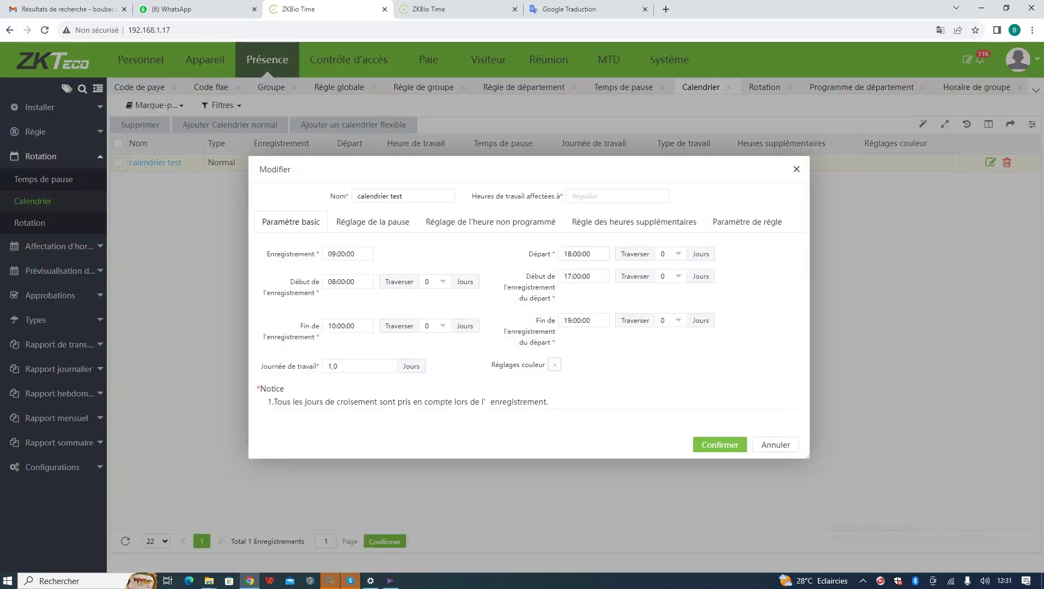
pyautogui.press('Escape')
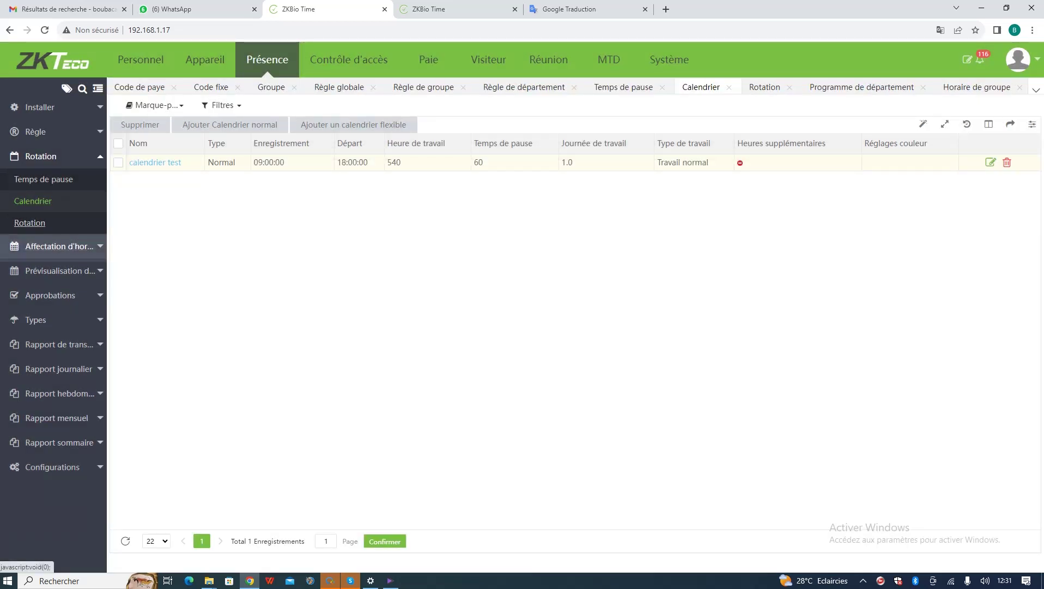
pyautogui.click(30, 222)
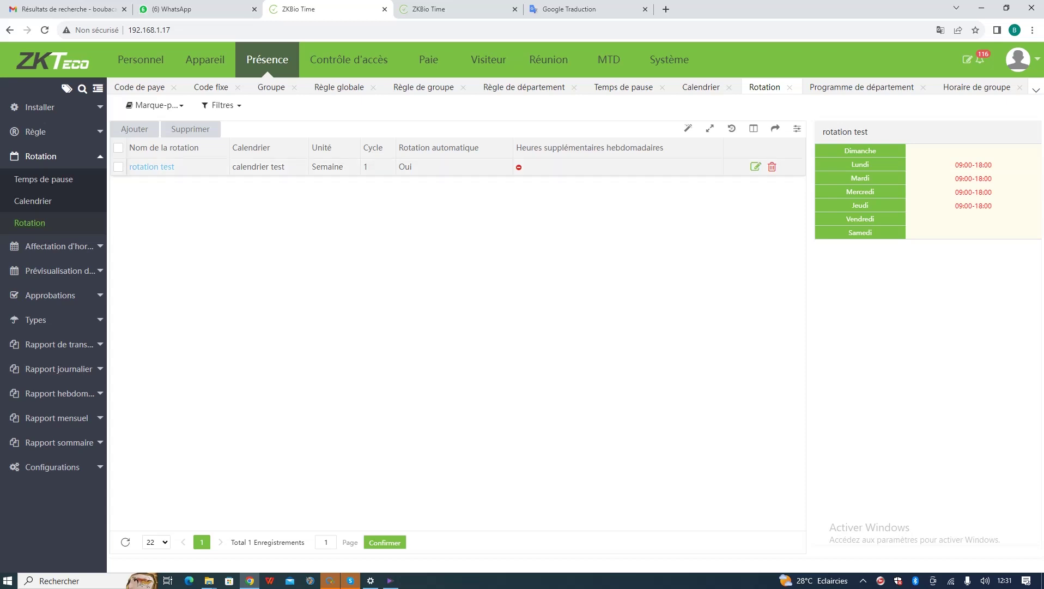
# - Set rotation test's cycle to 1 and save it
pyautogui.click(152, 166)
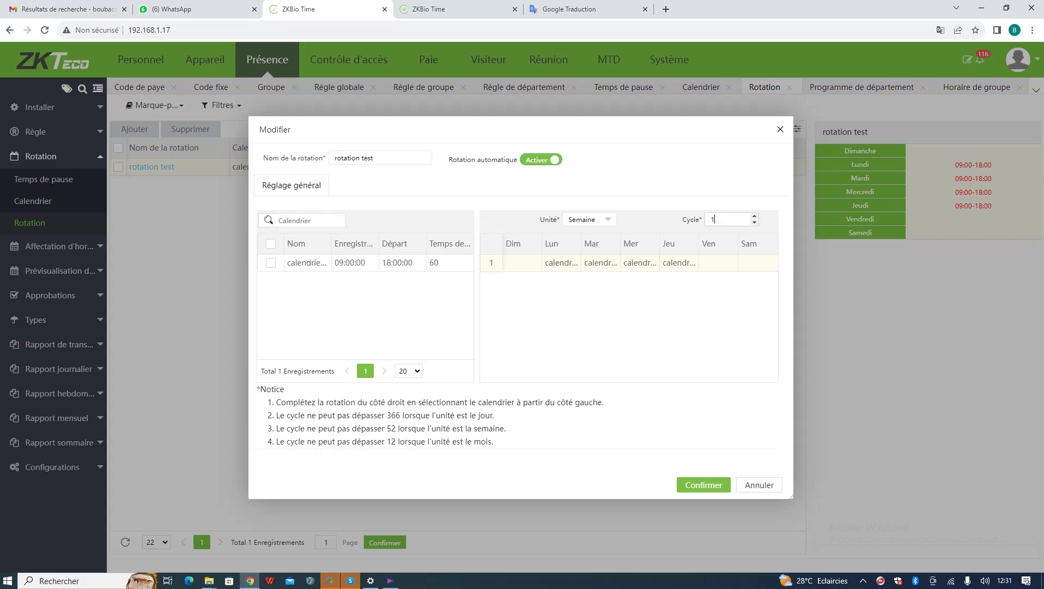
pyautogui.click(755, 222)
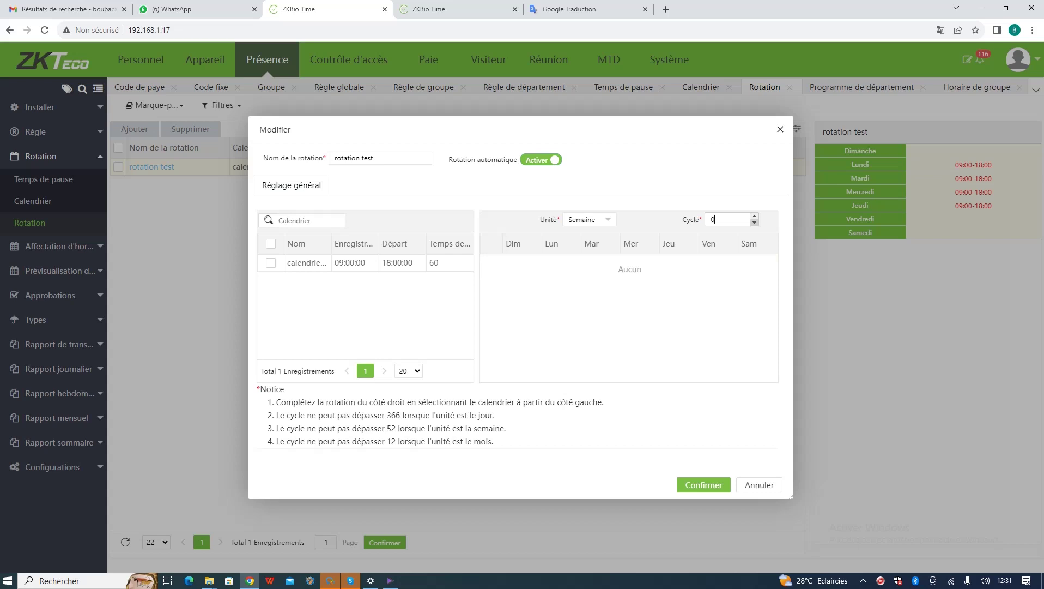
pyautogui.click(754, 216)
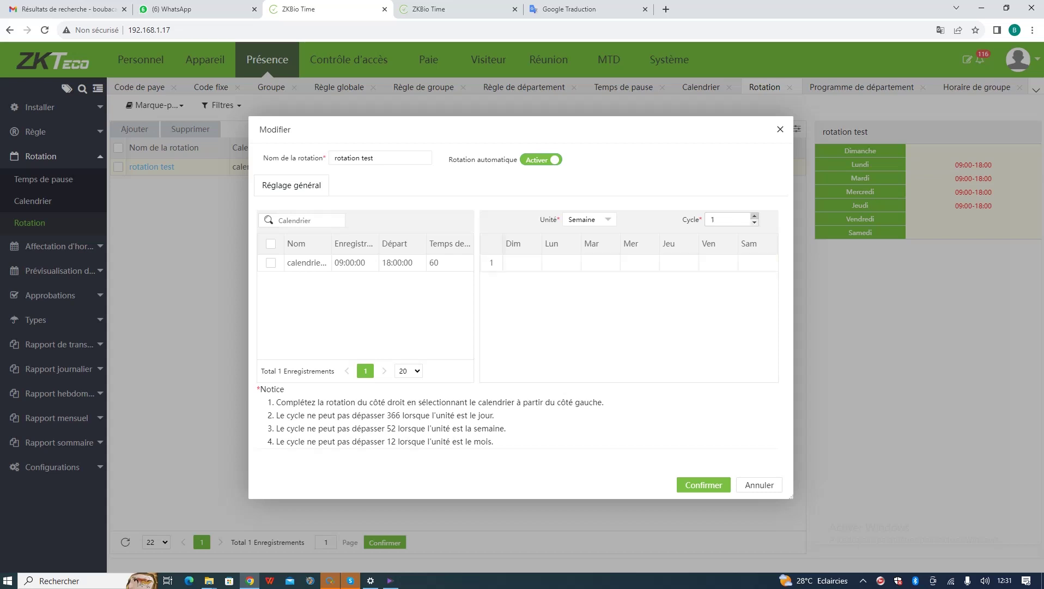
pyautogui.click(754, 215)
pyautogui.click(754, 223)
pyautogui.click(704, 485)
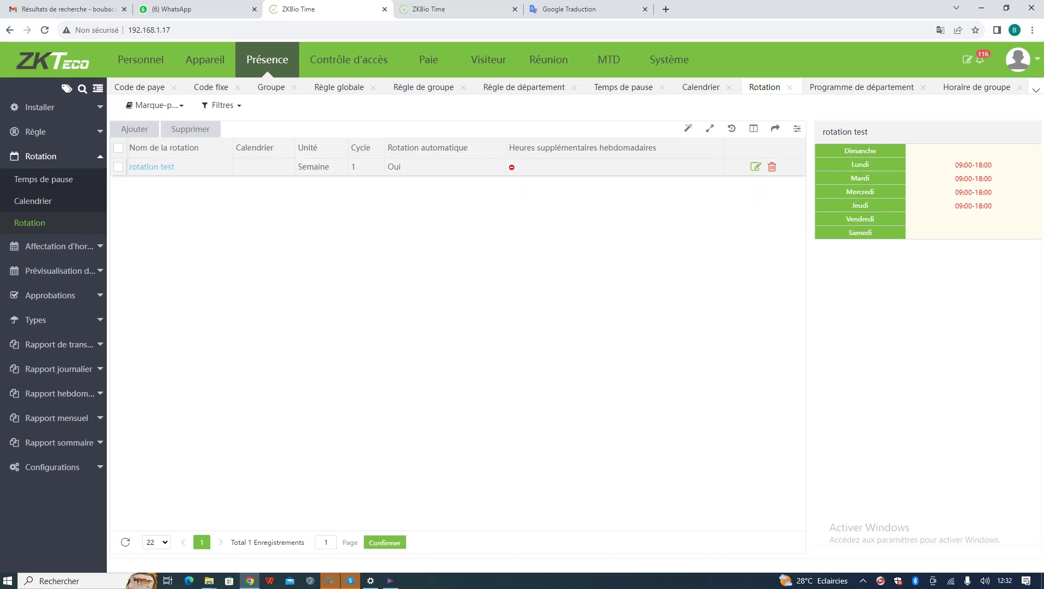
# - Assign calendrier test to Monday through Friday in rotation test and save
pyautogui.click(151, 167)
pyautogui.click(271, 263)
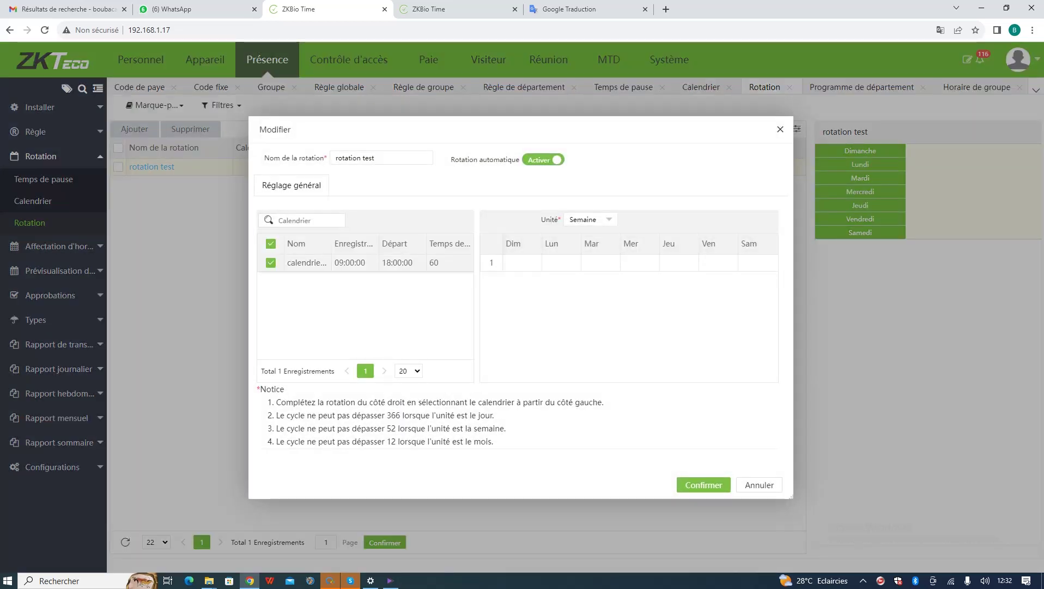
pyautogui.click(562, 263)
pyautogui.click(600, 262)
pyautogui.click(640, 262)
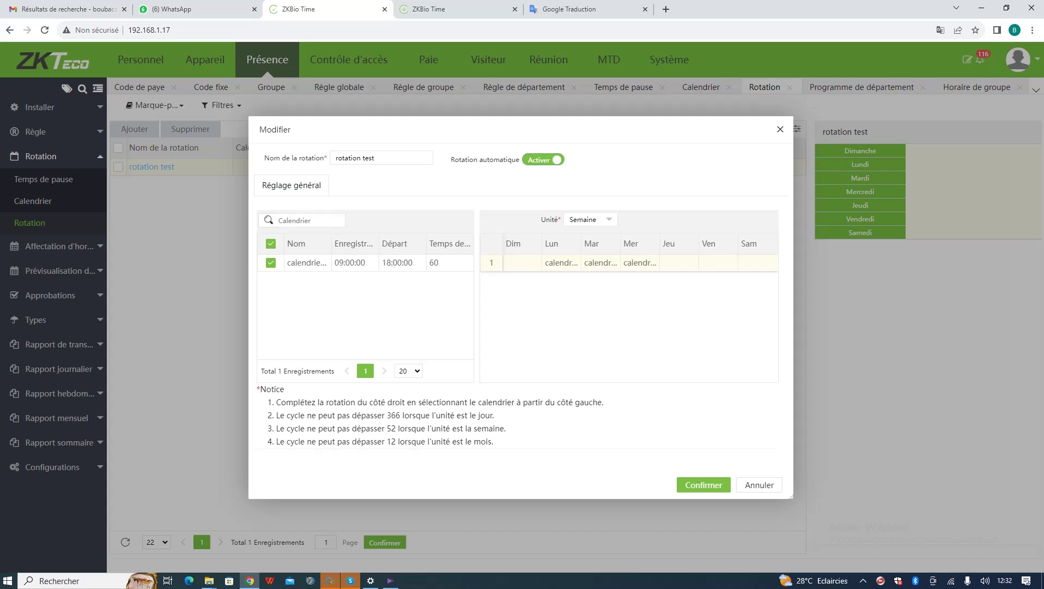
pyautogui.click(679, 263)
pyautogui.click(719, 263)
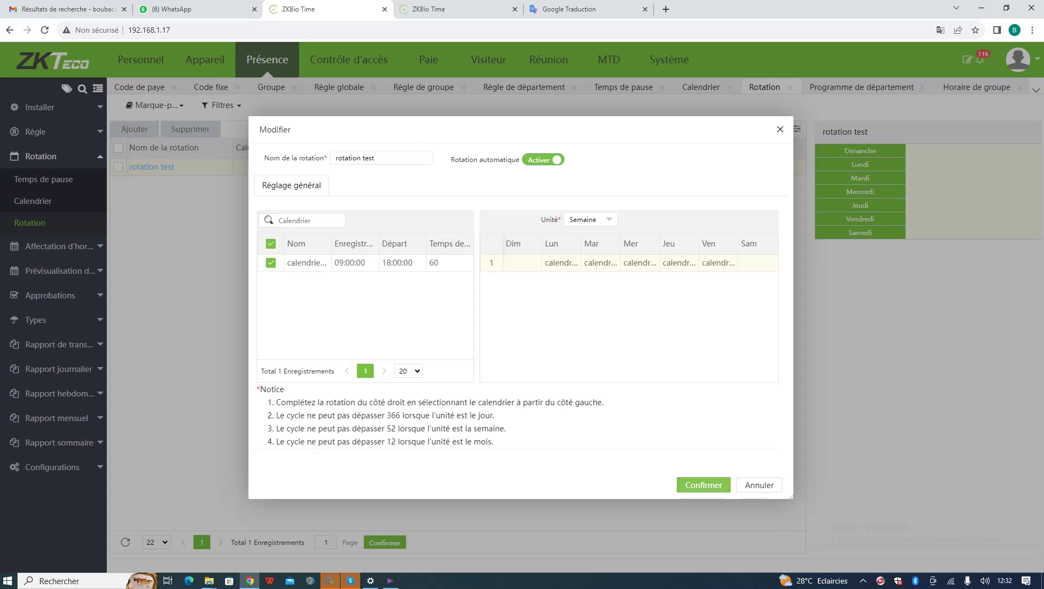
pyautogui.click(704, 484)
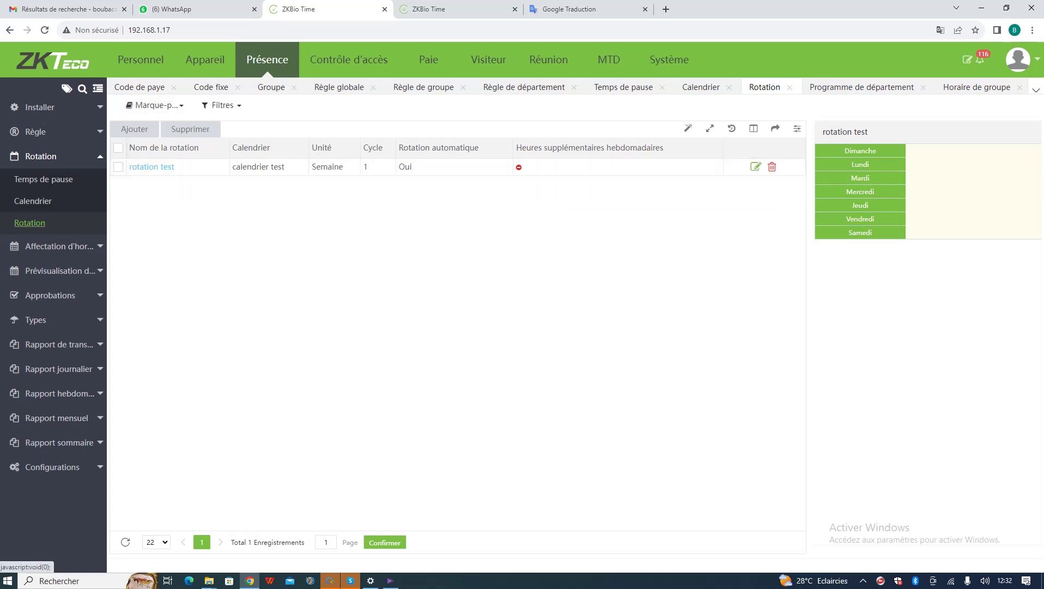
pyautogui.click(60, 246)
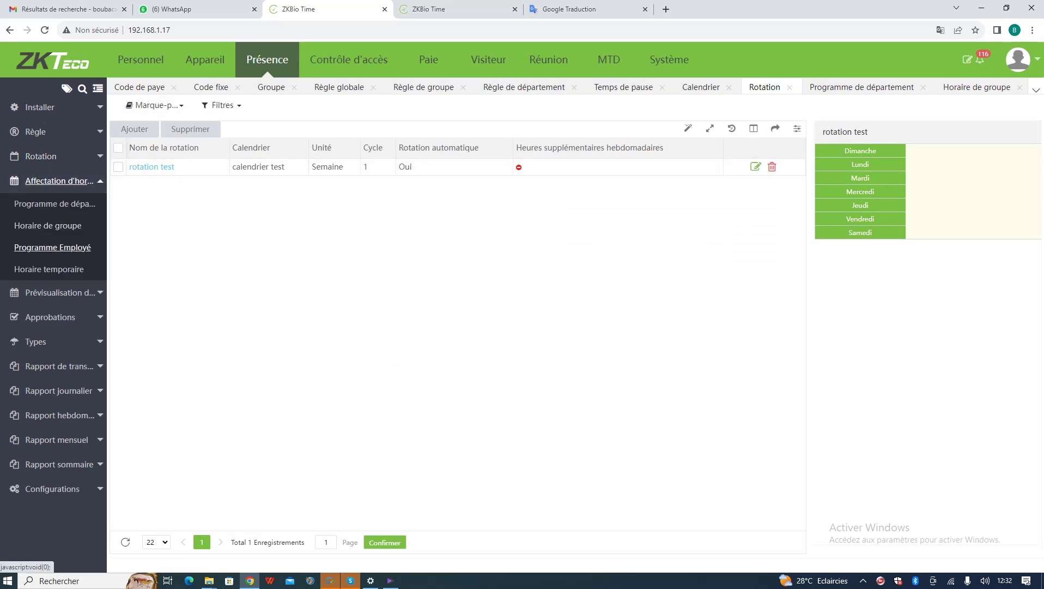
# - Preview employee 1's August schedule in Programme Employé, then go to Horaire temporaire
pyautogui.click(52, 247)
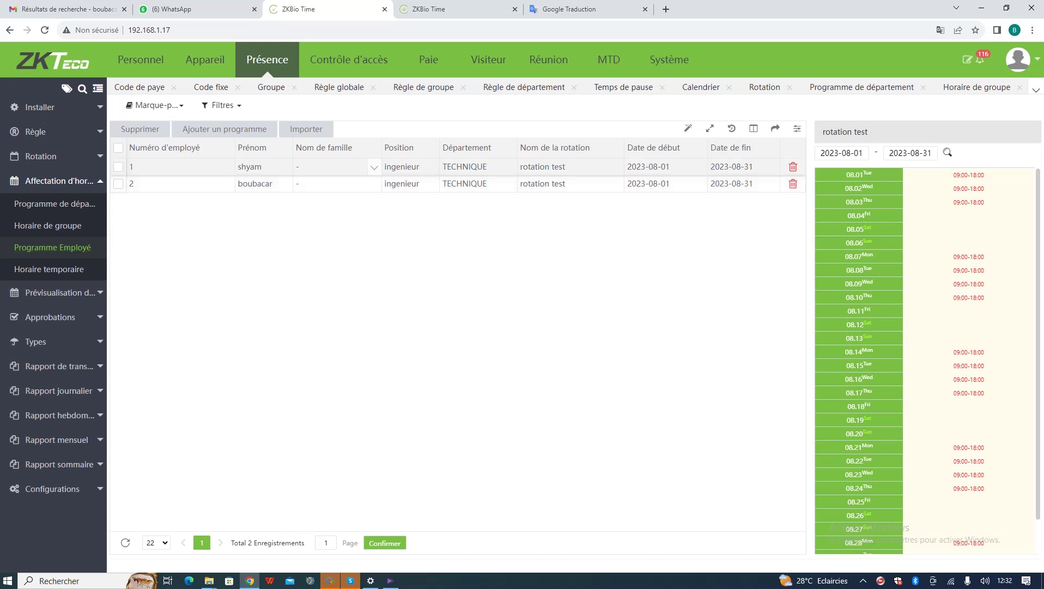
pyautogui.click(374, 184)
pyautogui.click(411, 168)
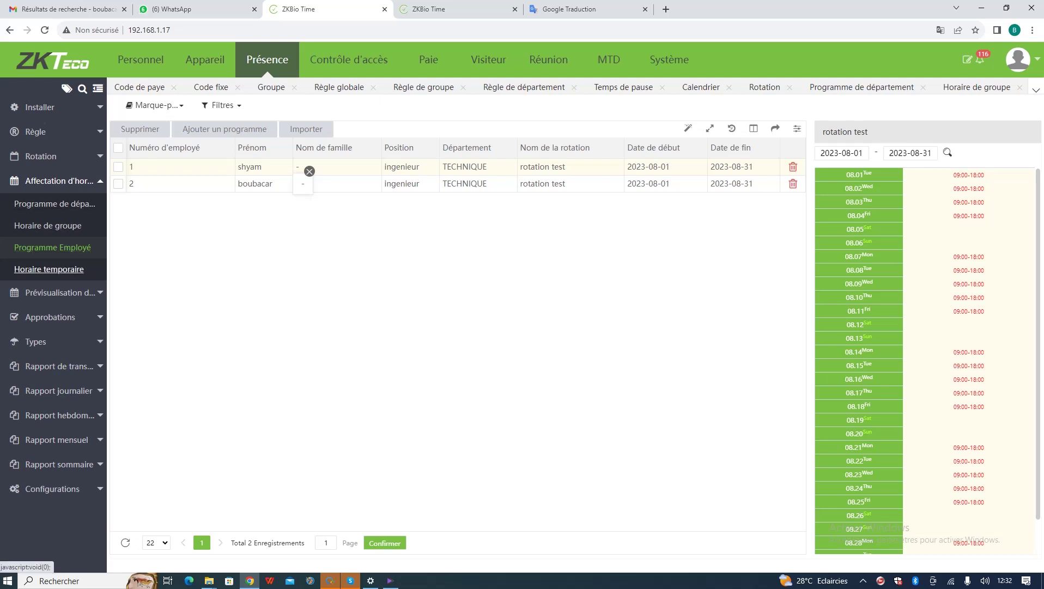
pyautogui.click(49, 269)
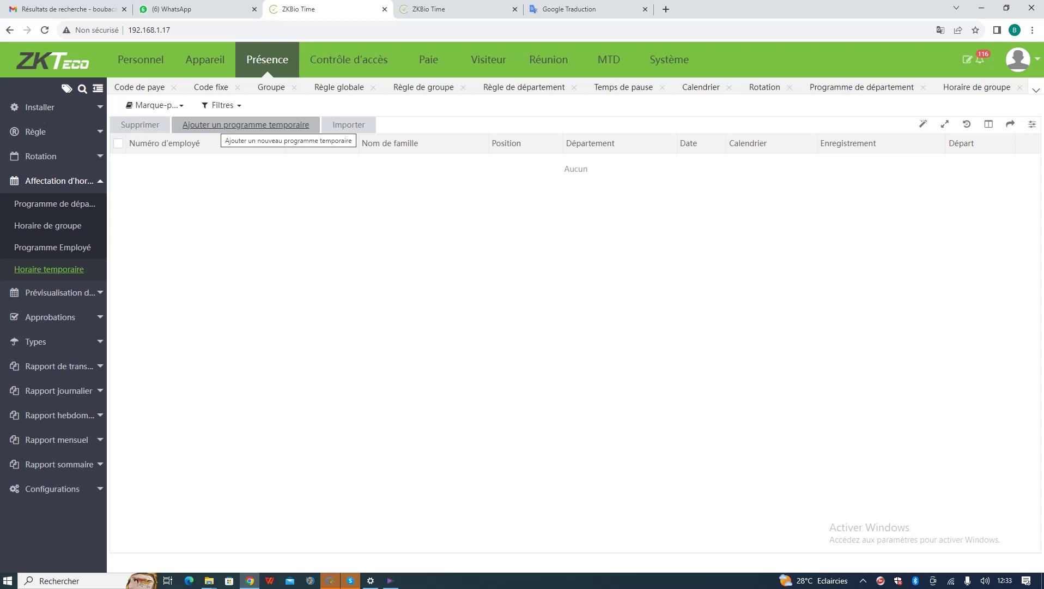
# - Draft a temporary schedule giving the second employee calendrier test on 8–10 August
pyautogui.click(246, 125)
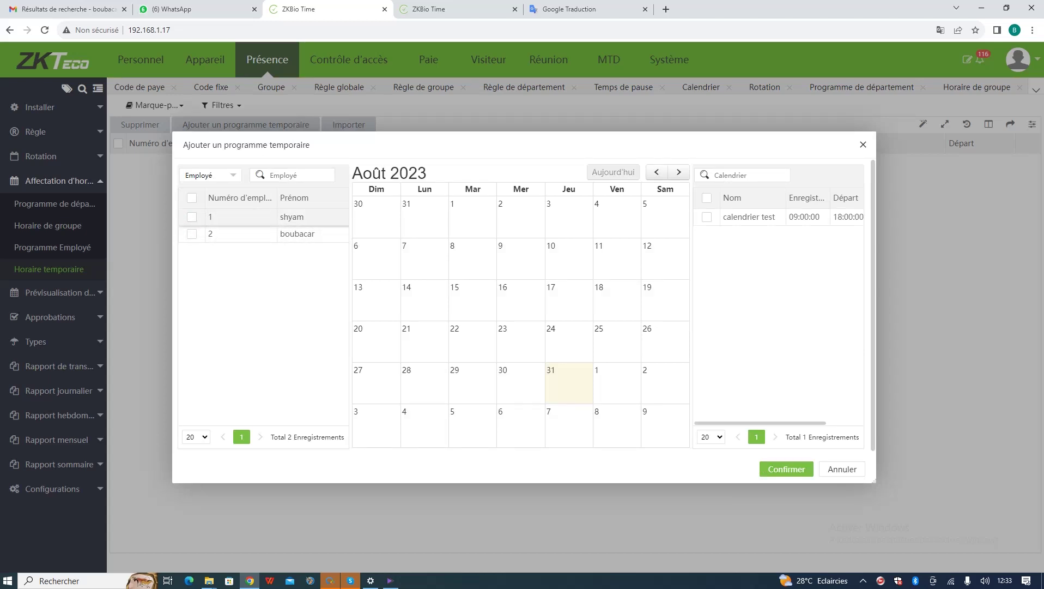
pyautogui.click(192, 216)
pyautogui.click(707, 216)
pyautogui.click(191, 217)
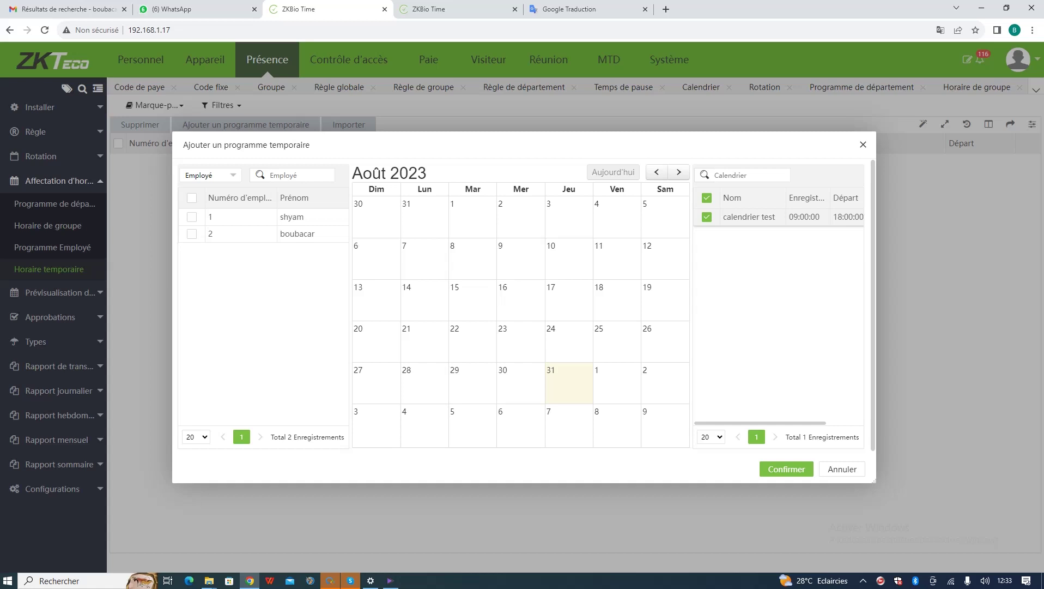
pyautogui.click(707, 217)
pyautogui.click(191, 233)
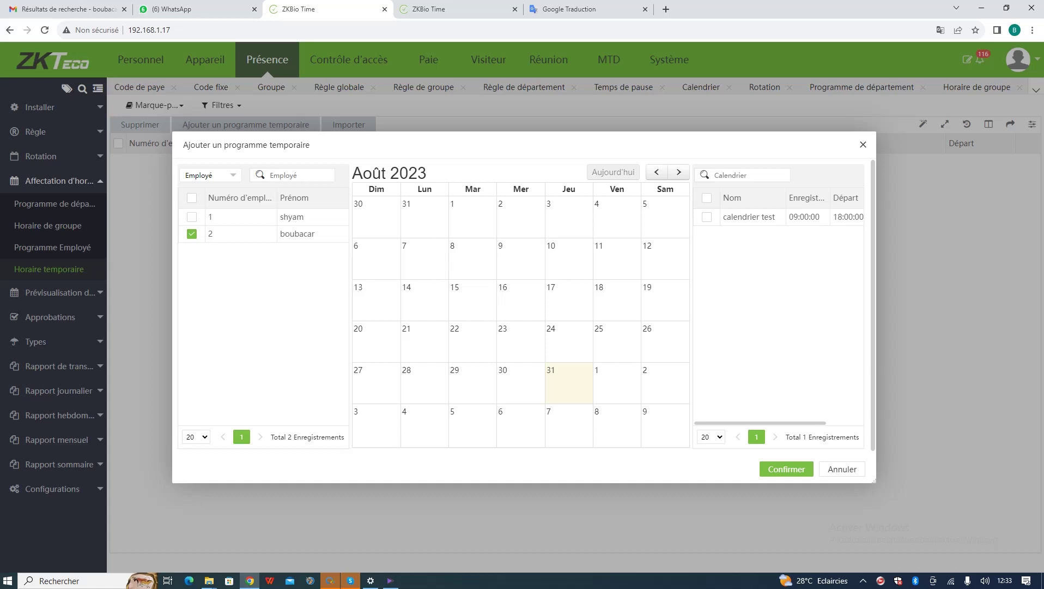
pyautogui.click(707, 217)
pyautogui.click(472, 262)
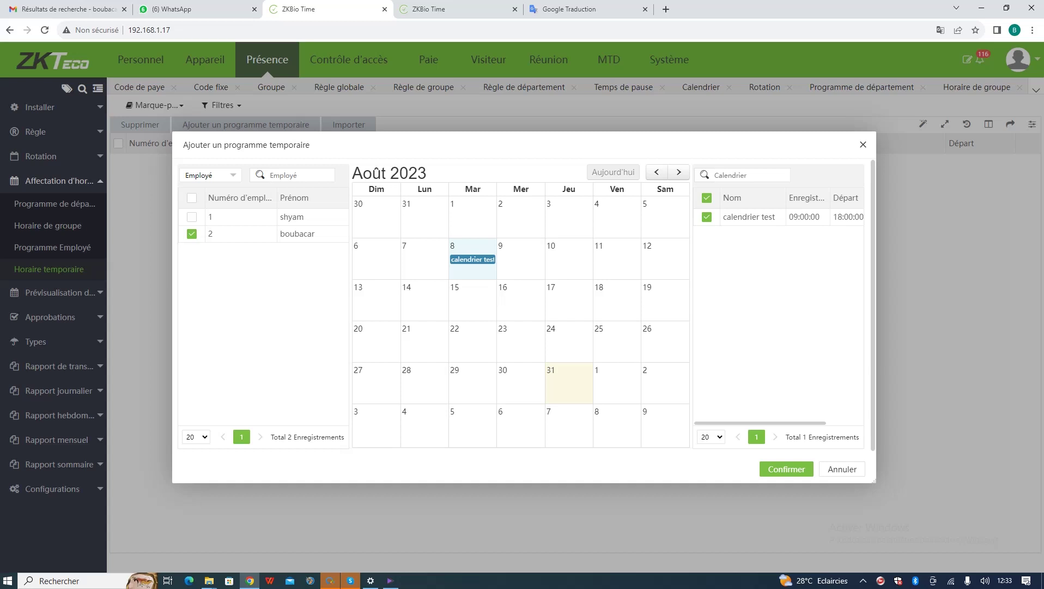
pyautogui.click(520, 264)
pyautogui.click(569, 264)
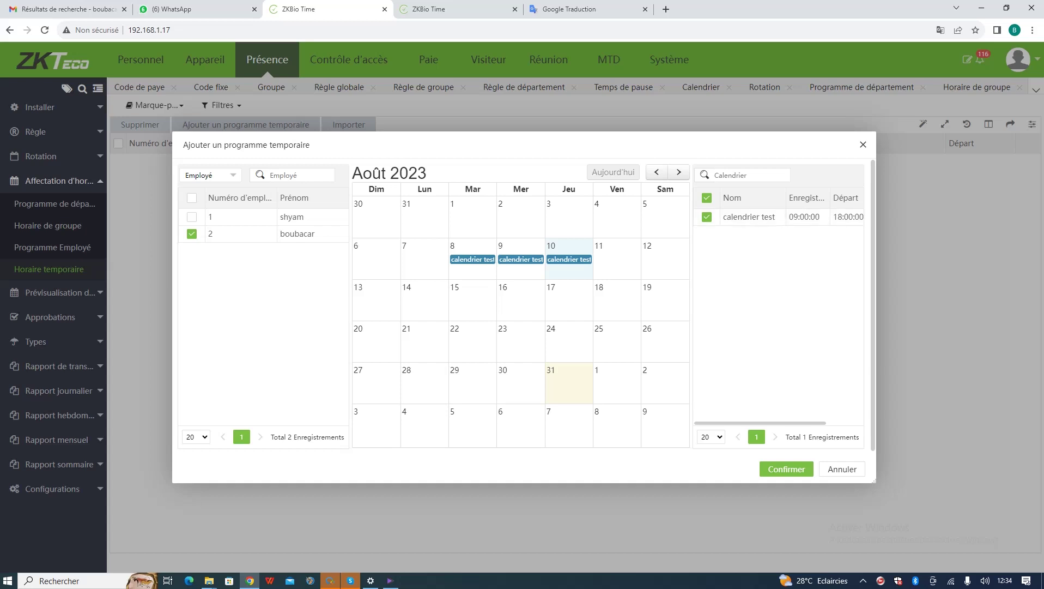
# - Discard the temporary schedule unsaved and open the schedule overview under Prévisualisation
pyautogui.click(862, 144)
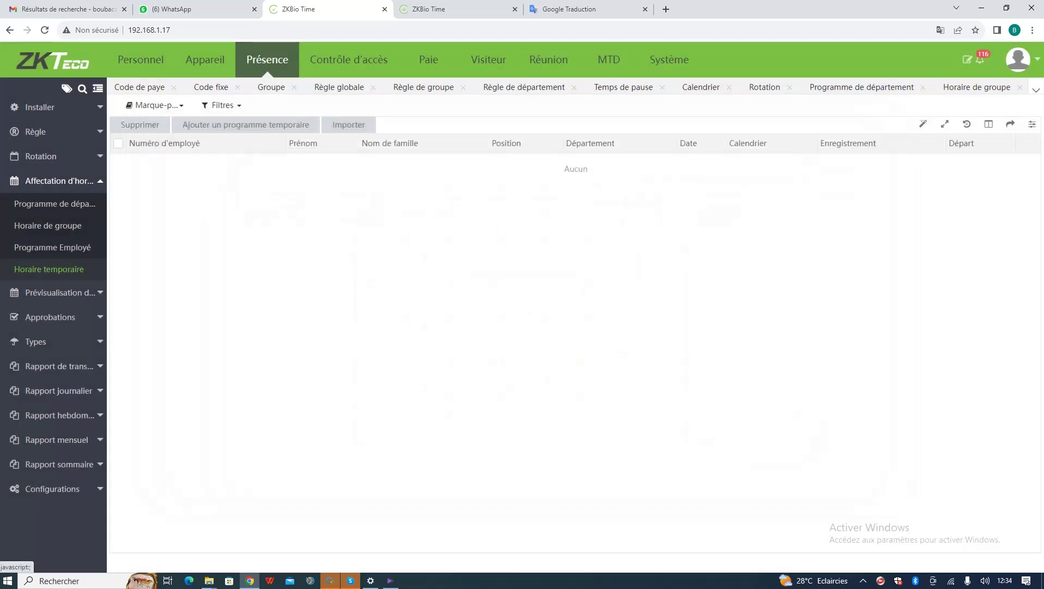
pyautogui.click(54, 292)
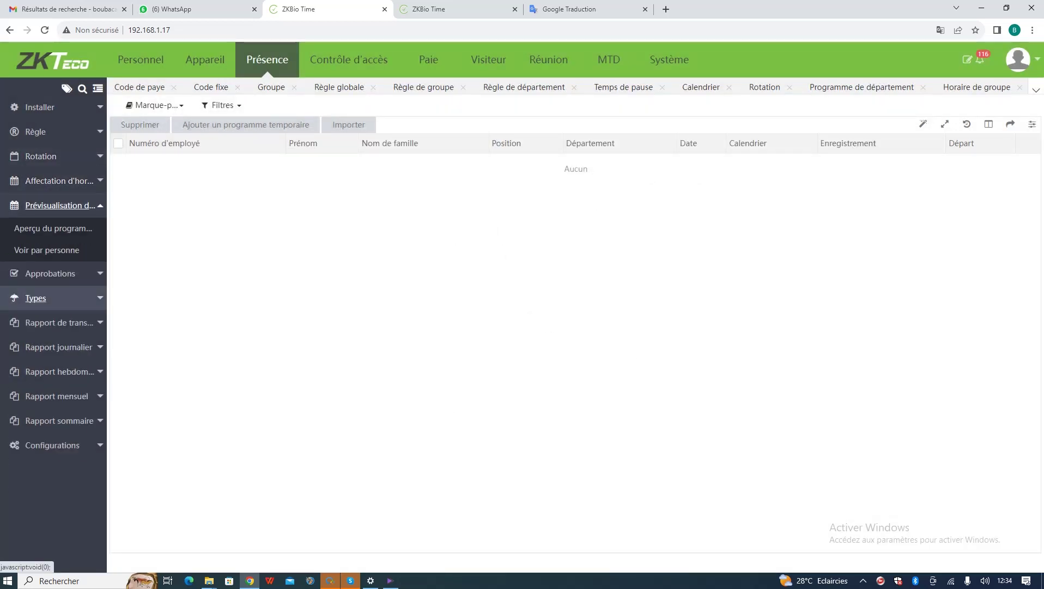
pyautogui.click(53, 228)
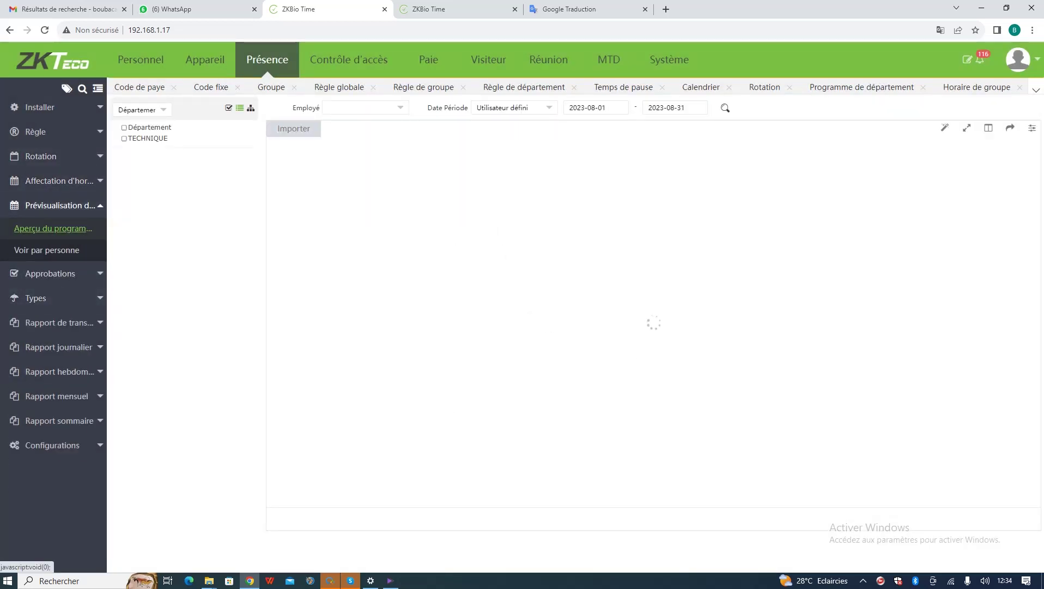
# - Preview both TECHNIQUE employees' August 2023 schedules in the per-person view
pyautogui.click(148, 138)
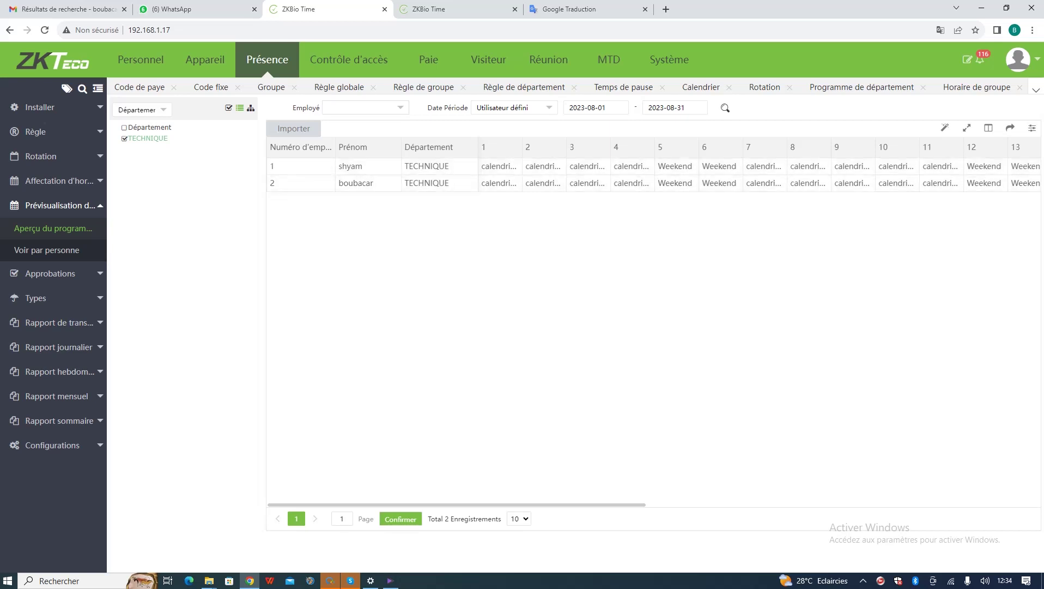
pyautogui.click(364, 107)
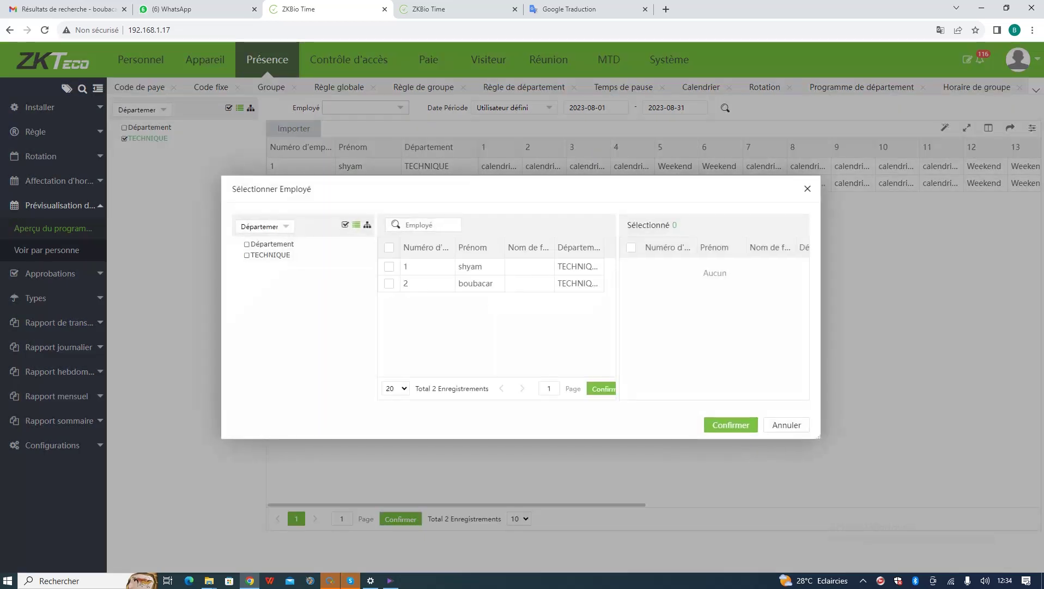
pyautogui.click(388, 266)
pyautogui.click(389, 283)
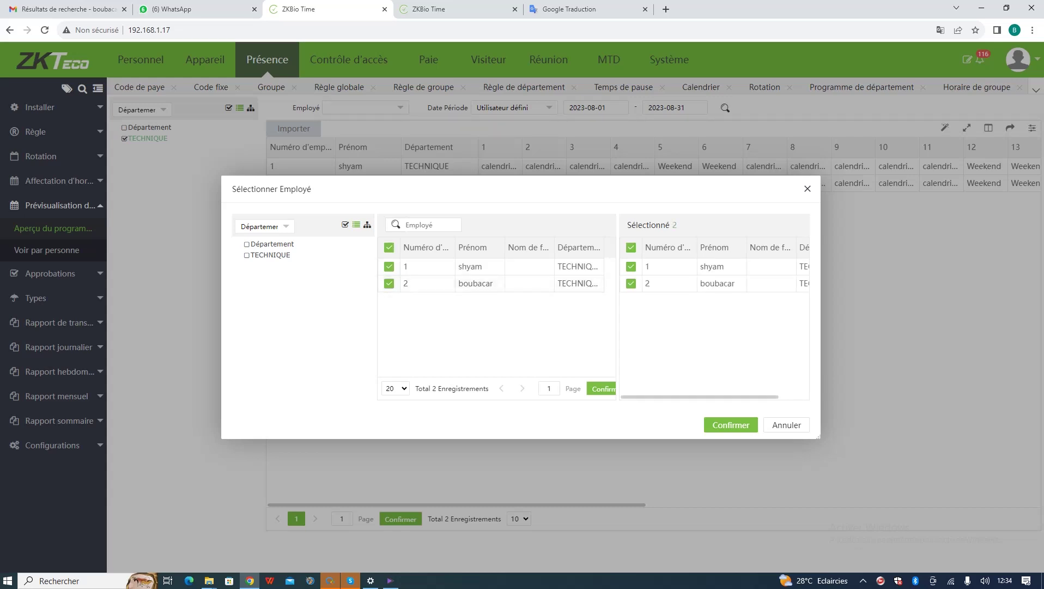
pyautogui.click(731, 425)
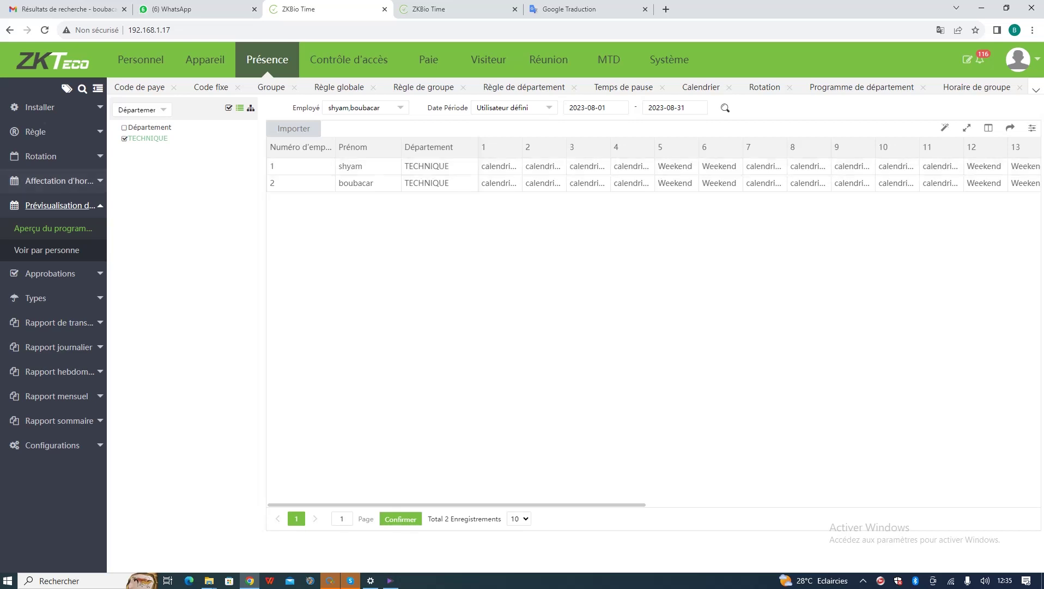
pyautogui.click(46, 249)
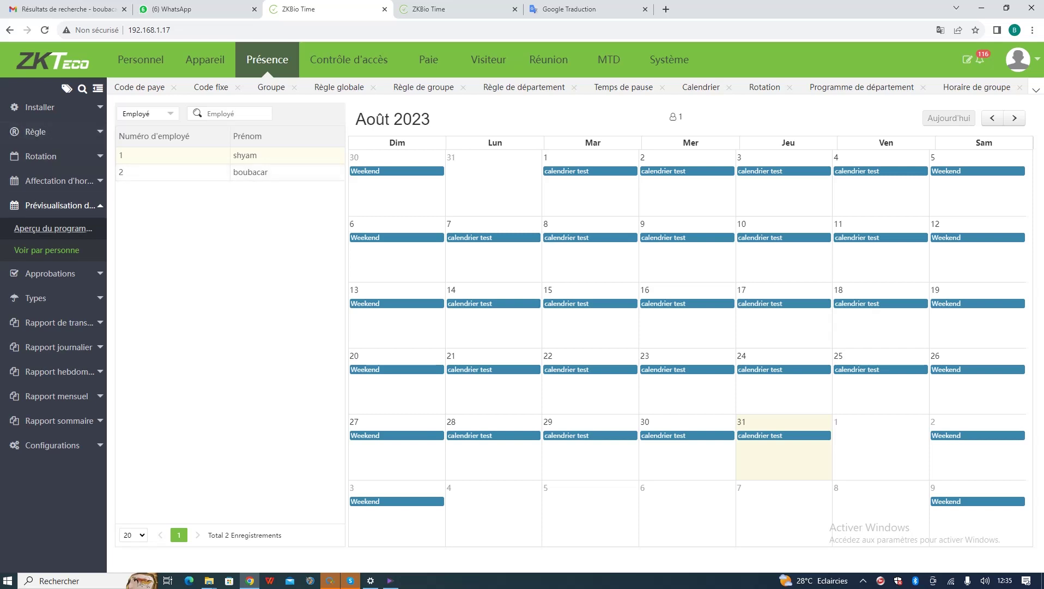
# - Open Journal manuel under Approbations
pyautogui.click(33, 274)
pyautogui.click(42, 253)
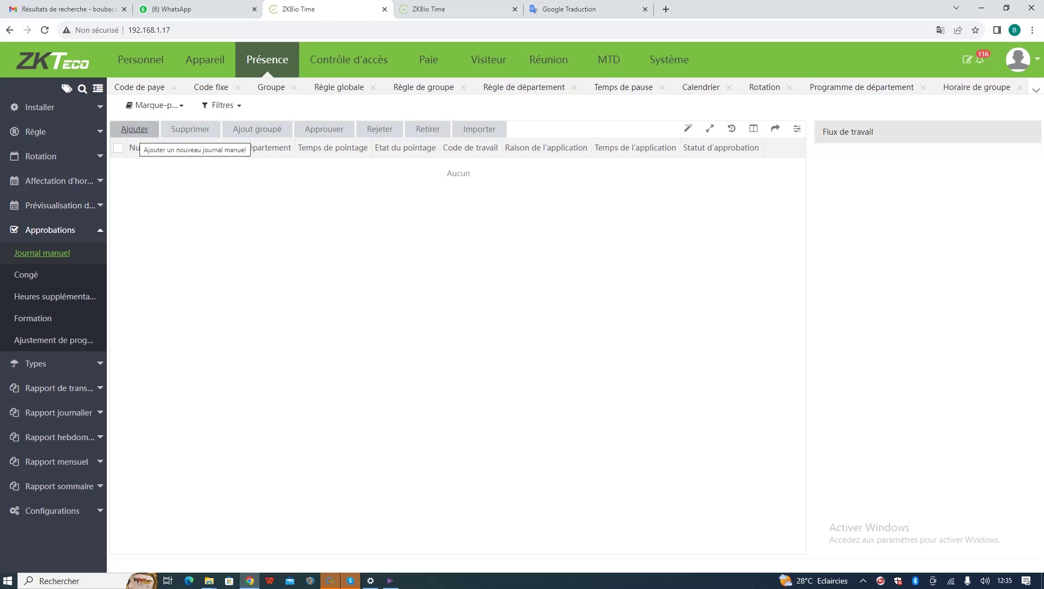
# - Start a manual punch for employee 1 dated 2023-08-30 at 09:05
pyautogui.click(135, 130)
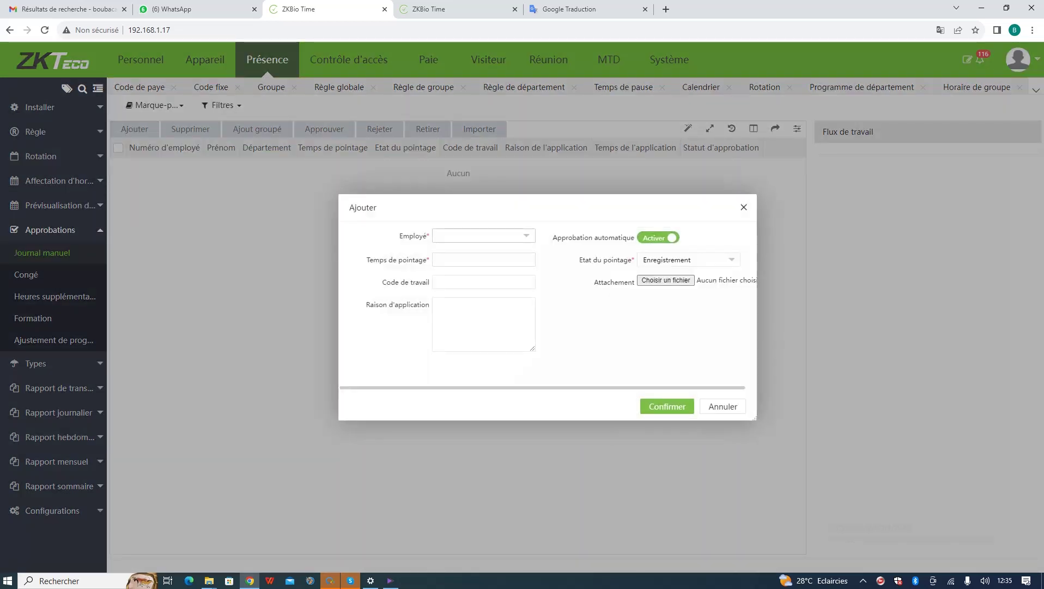
pyautogui.write('1')
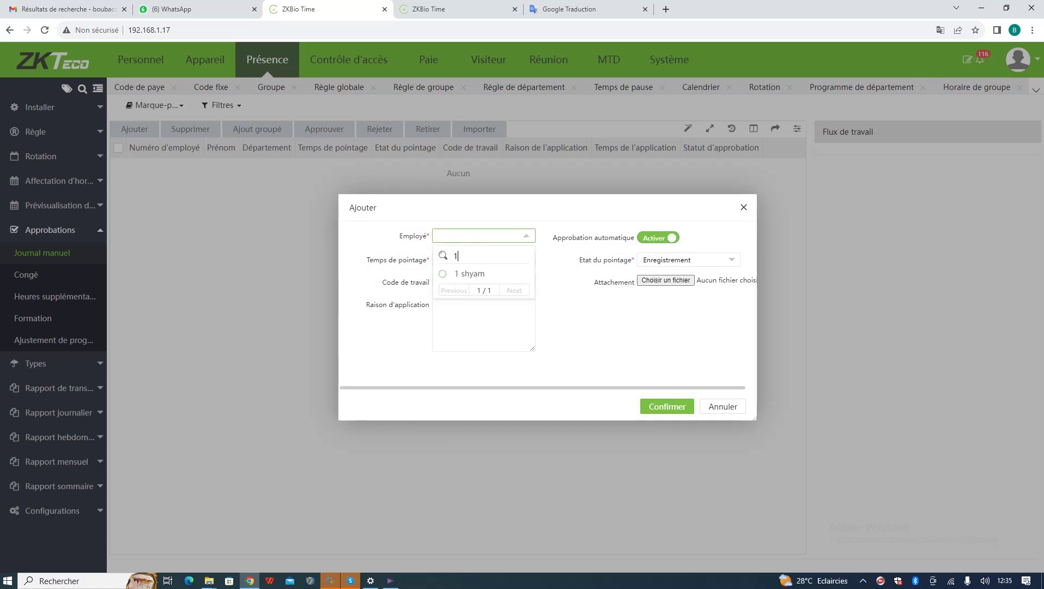
pyautogui.press('Return')
pyautogui.press('Tab')
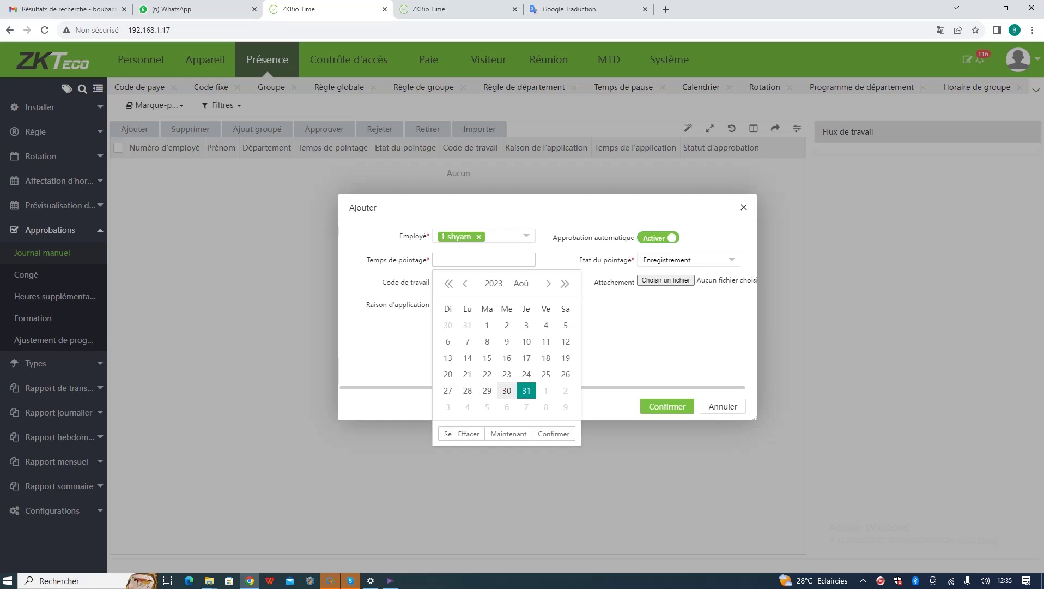
pyautogui.click(507, 391)
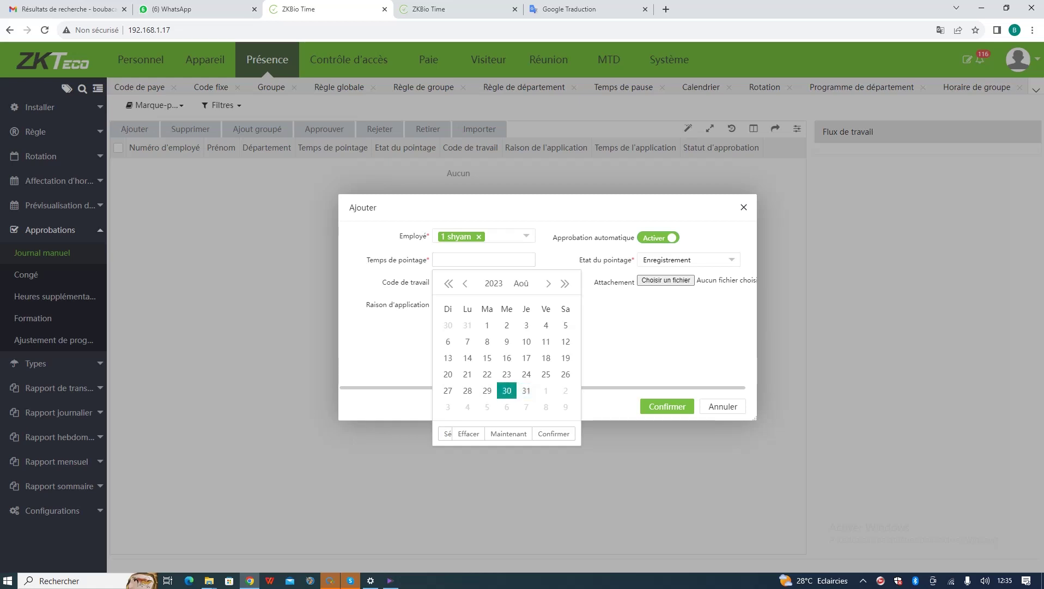
pyautogui.click(446, 434)
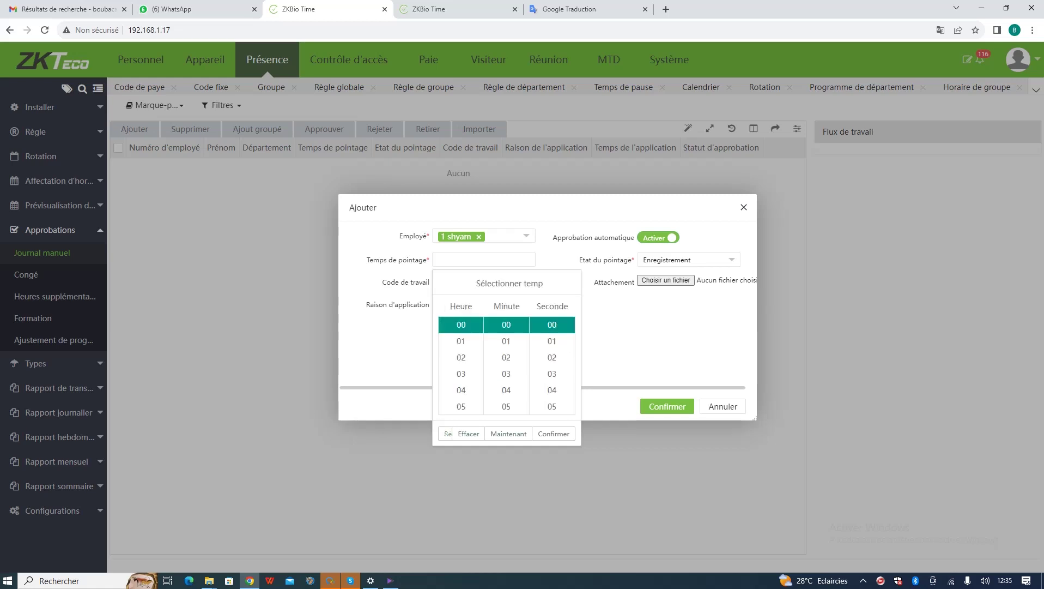
pyautogui.scroll(-3, 461, 366)
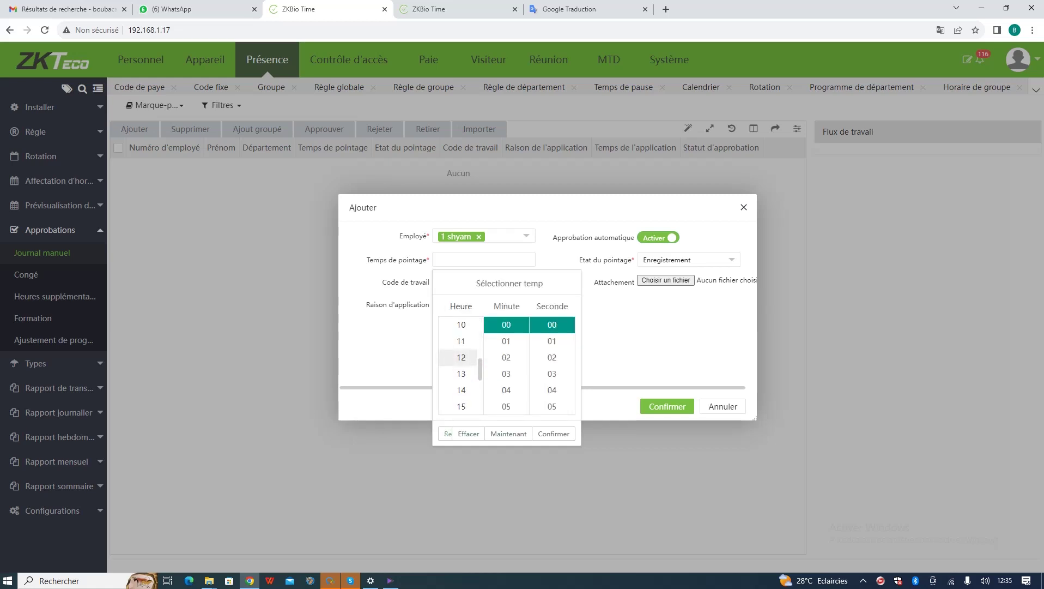
pyautogui.scroll(-3, 461, 360)
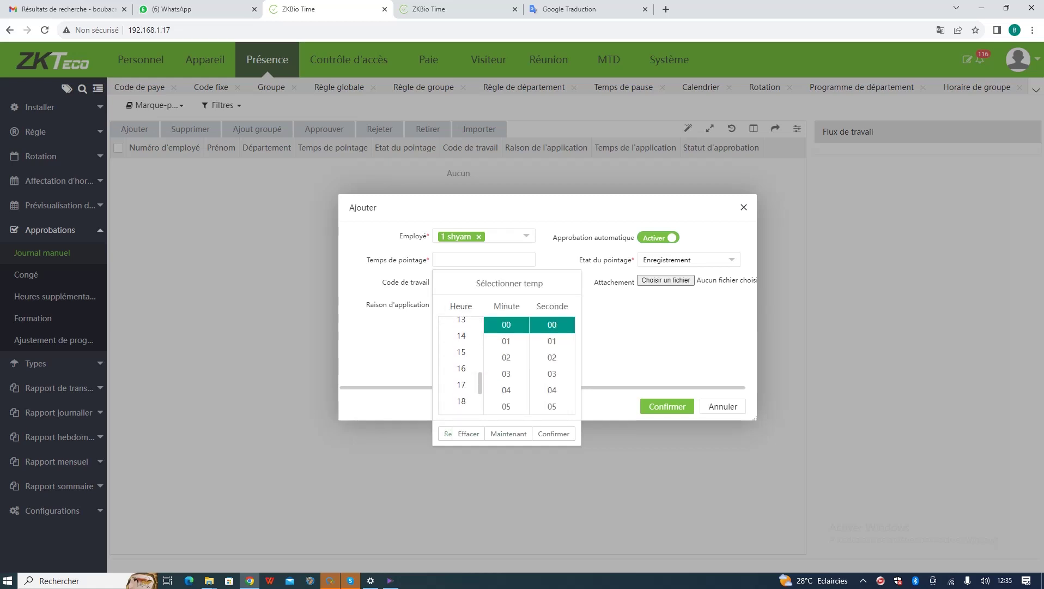
pyautogui.scroll(6, 461, 354)
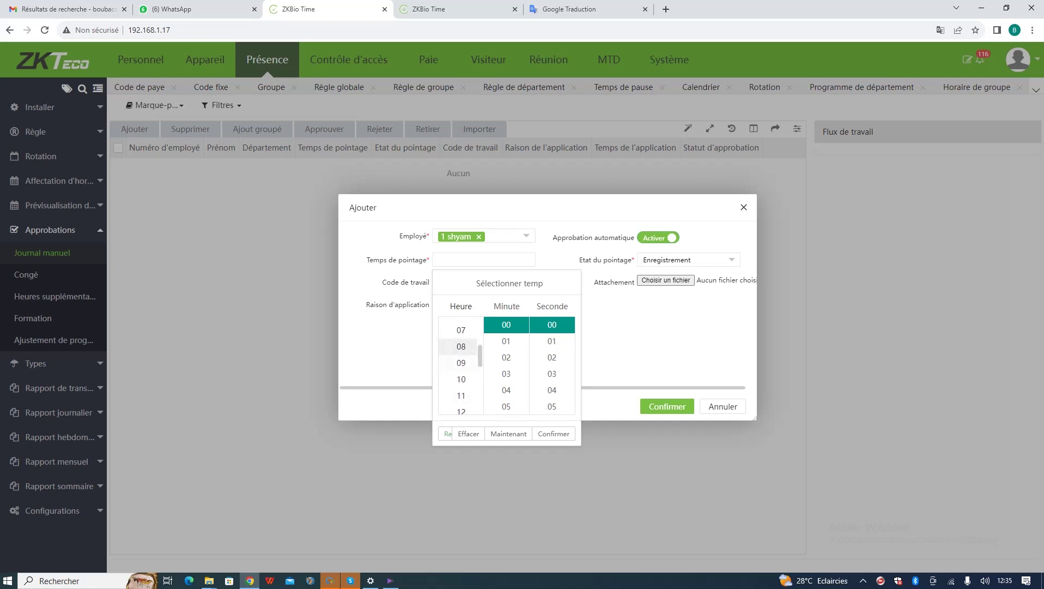
pyautogui.click(461, 362)
pyautogui.scroll(-1, 507, 352)
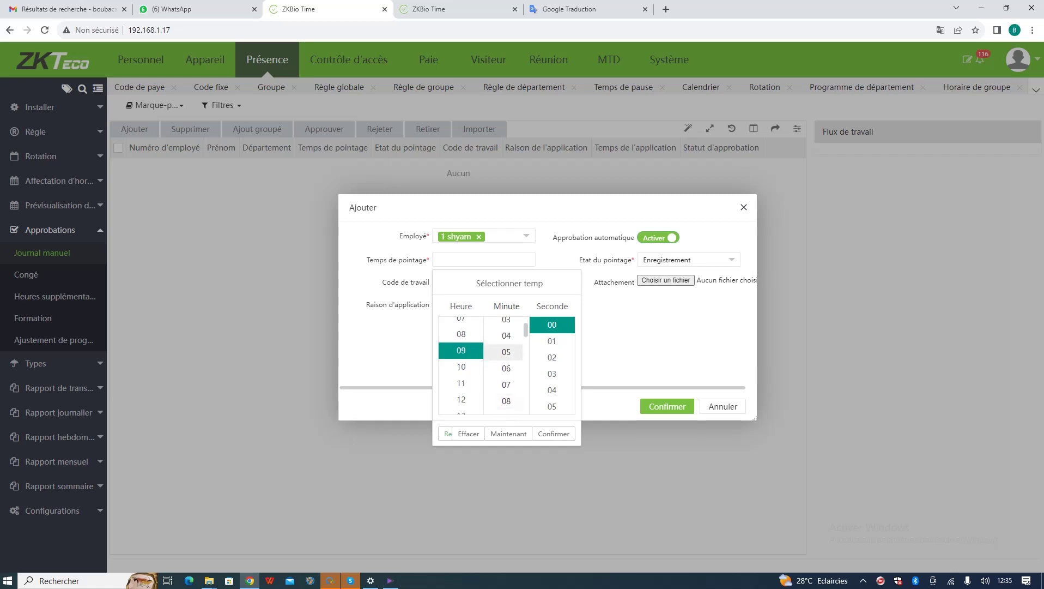
pyautogui.click(506, 351)
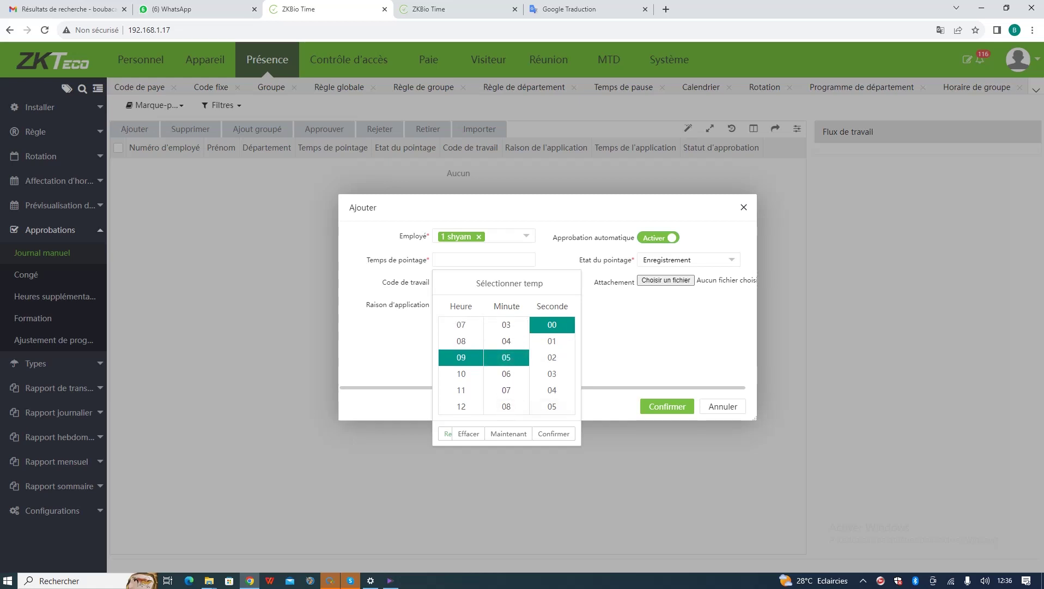
pyautogui.click(554, 433)
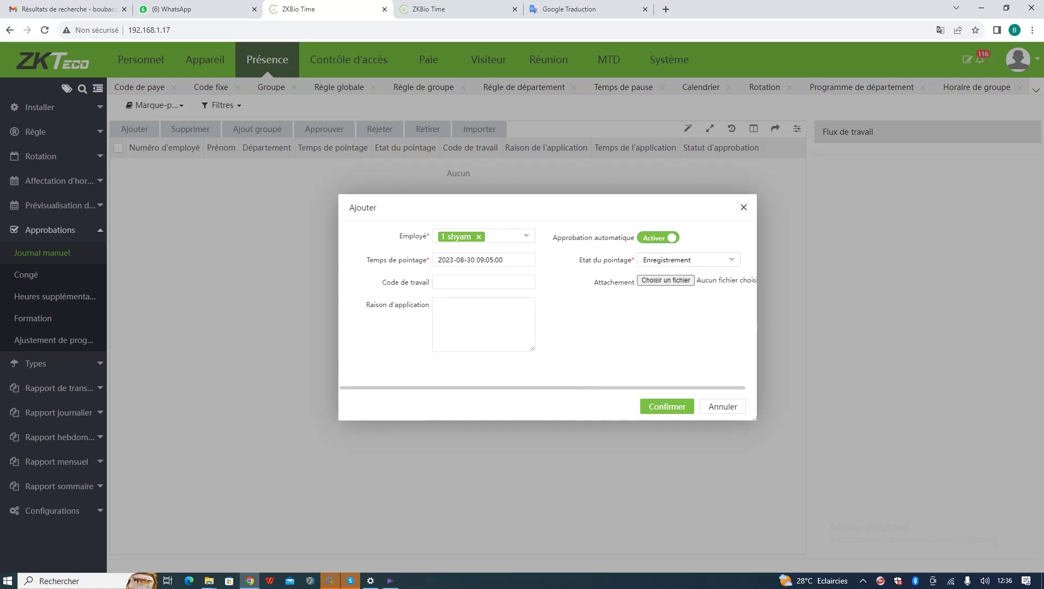
# - Set the punch state to Départ and save the record
pyautogui.click(689, 259)
pyautogui.click(657, 290)
pyautogui.click(667, 407)
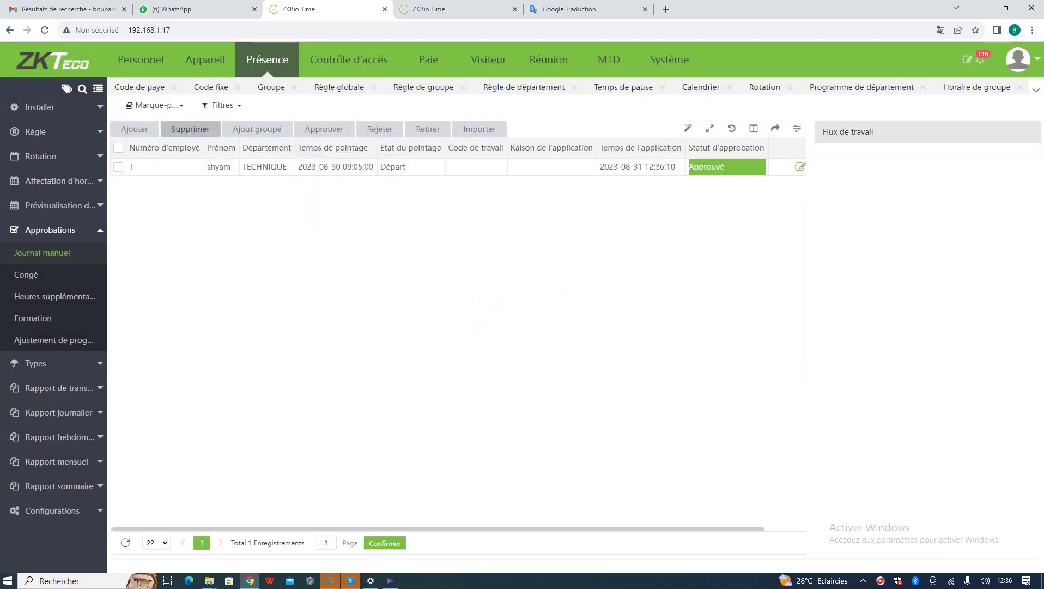
pyautogui.click(134, 128)
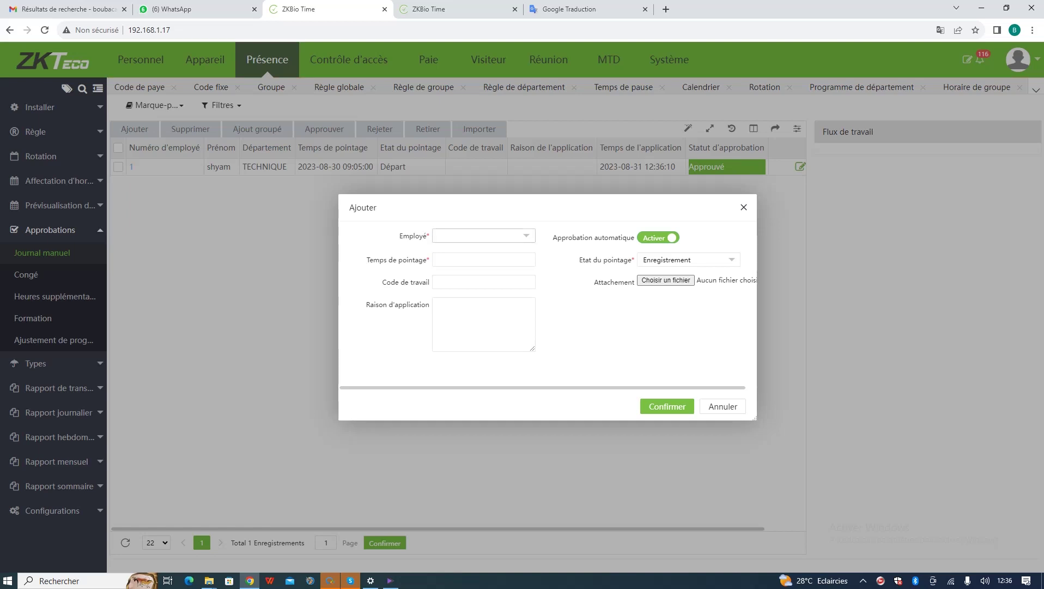
pyautogui.click(484, 235)
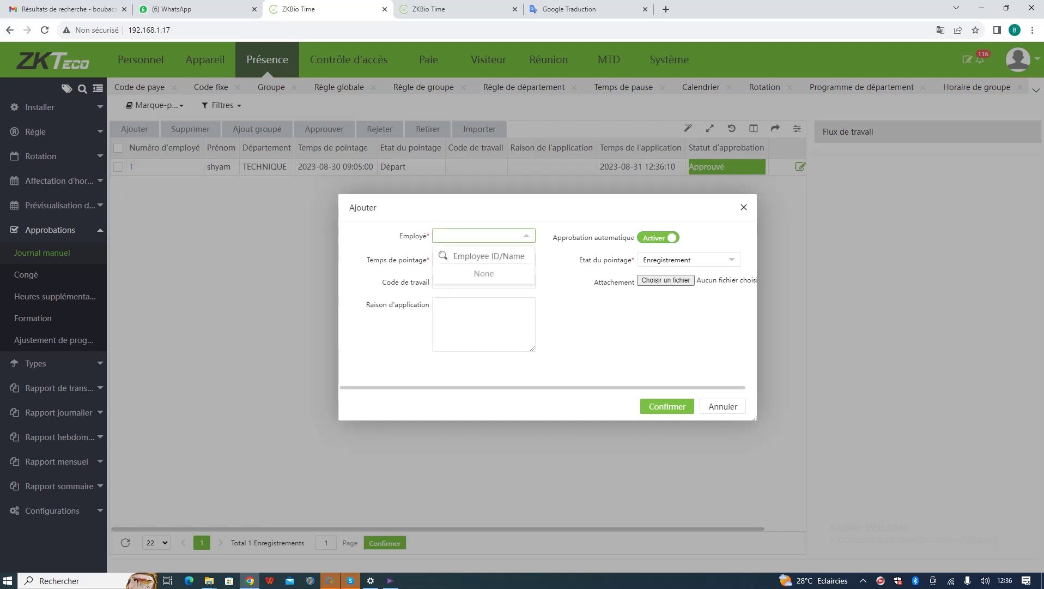
pyautogui.write('1')
pyautogui.press('Return')
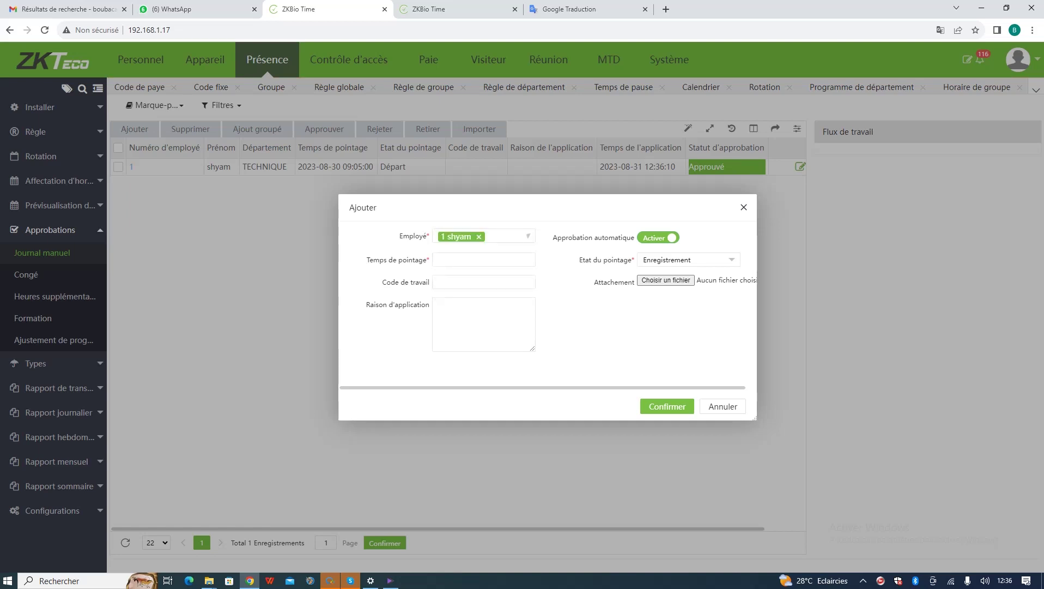
pyautogui.click(483, 260)
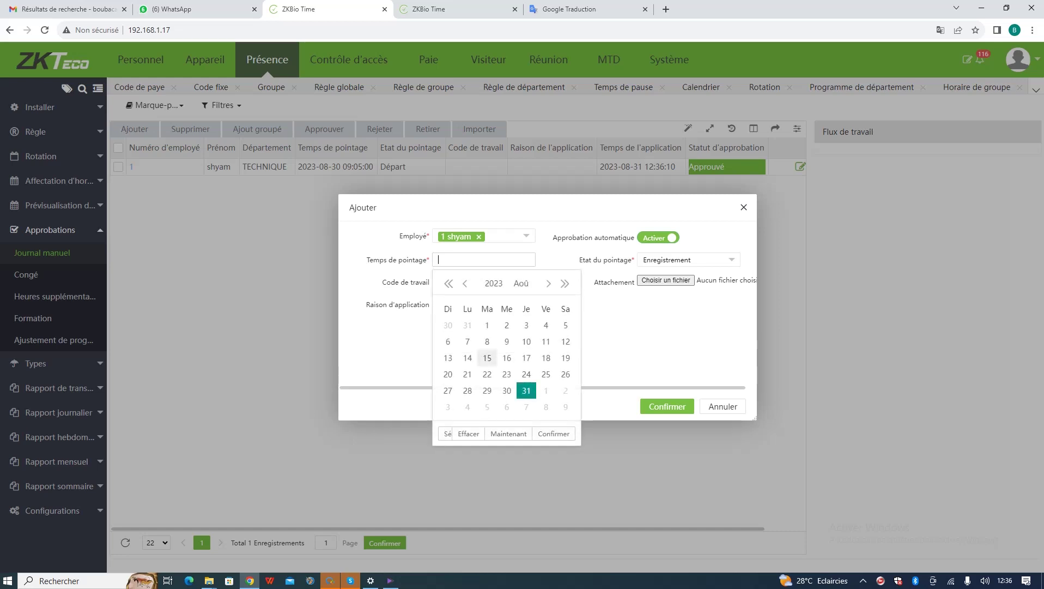
pyautogui.click(507, 391)
pyautogui.click(446, 434)
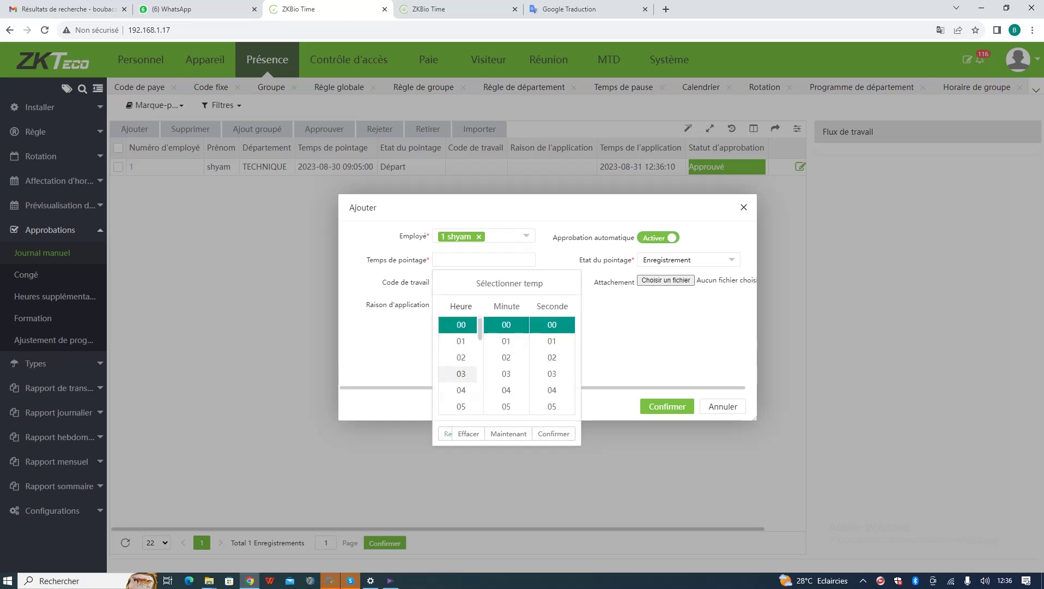
pyautogui.scroll(-3, 460, 371)
pyautogui.scroll(-2, 461, 343)
pyautogui.click(461, 346)
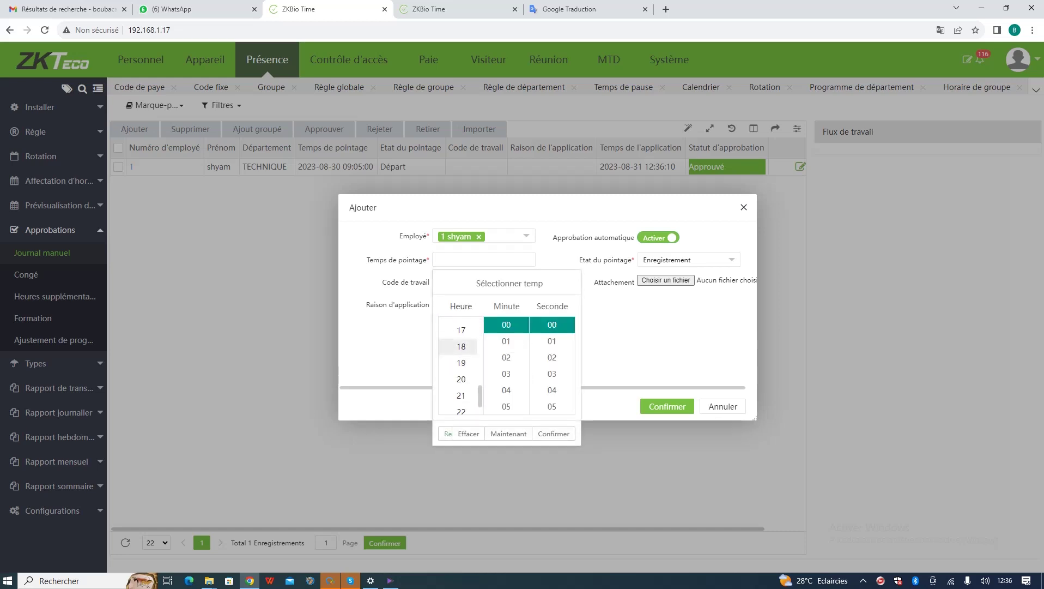
pyautogui.click(553, 433)
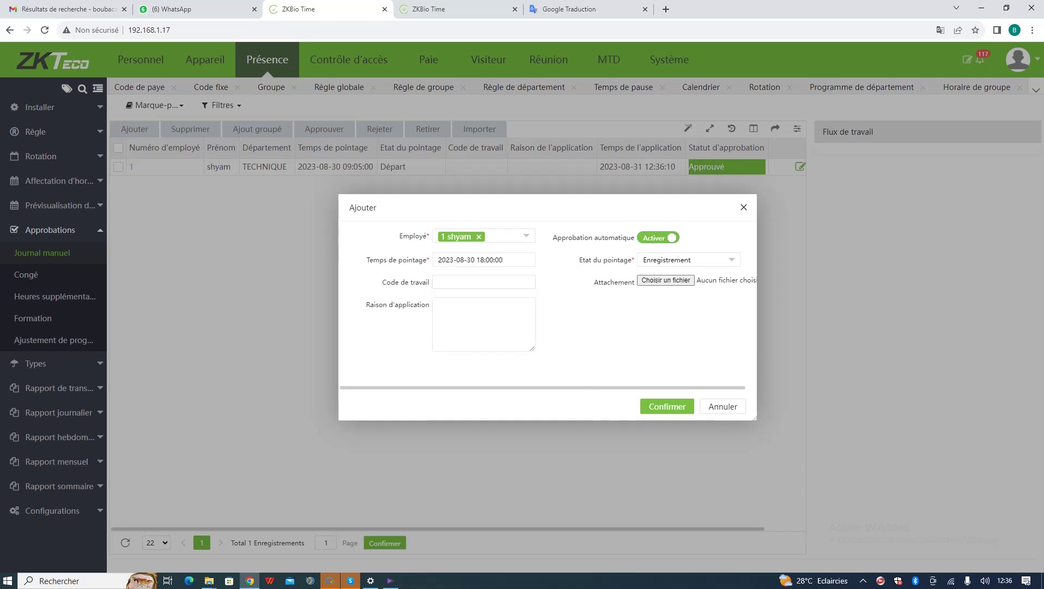
# - Set the punch state to Sortie and confirm the record
pyautogui.click(689, 260)
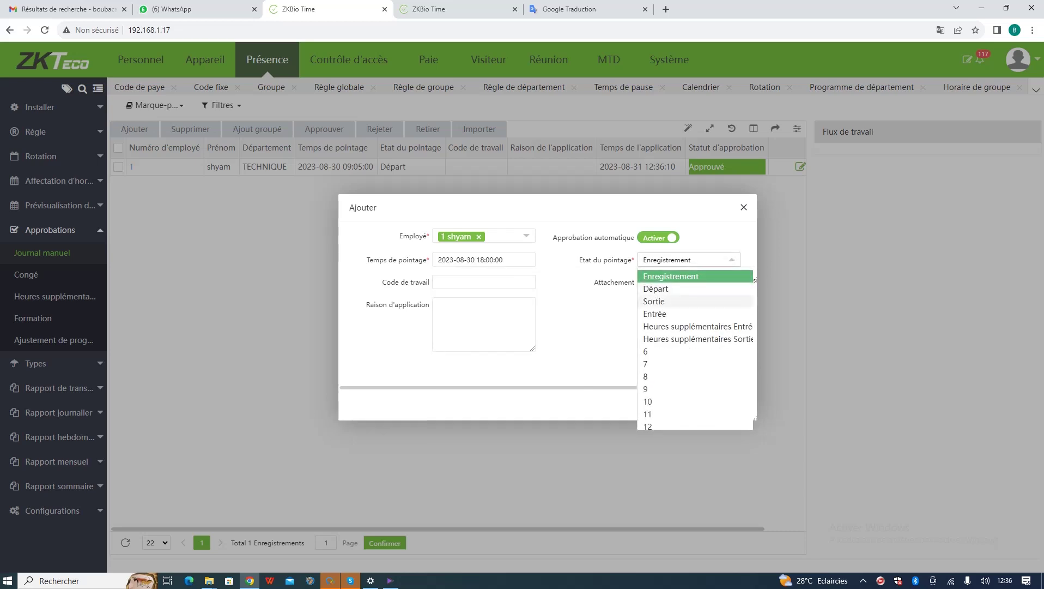
pyautogui.click(670, 301)
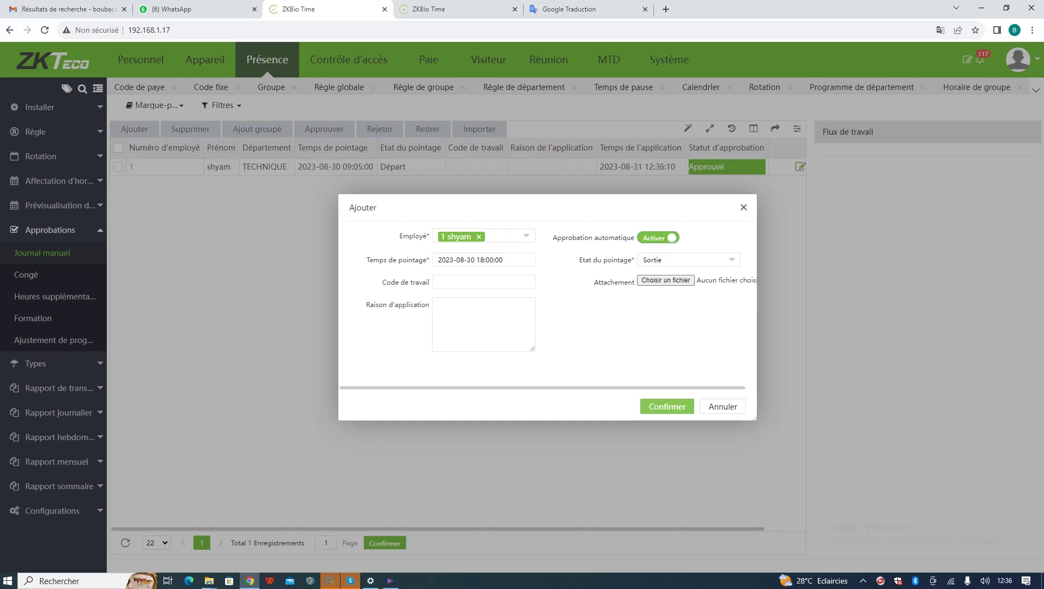
pyautogui.click(667, 406)
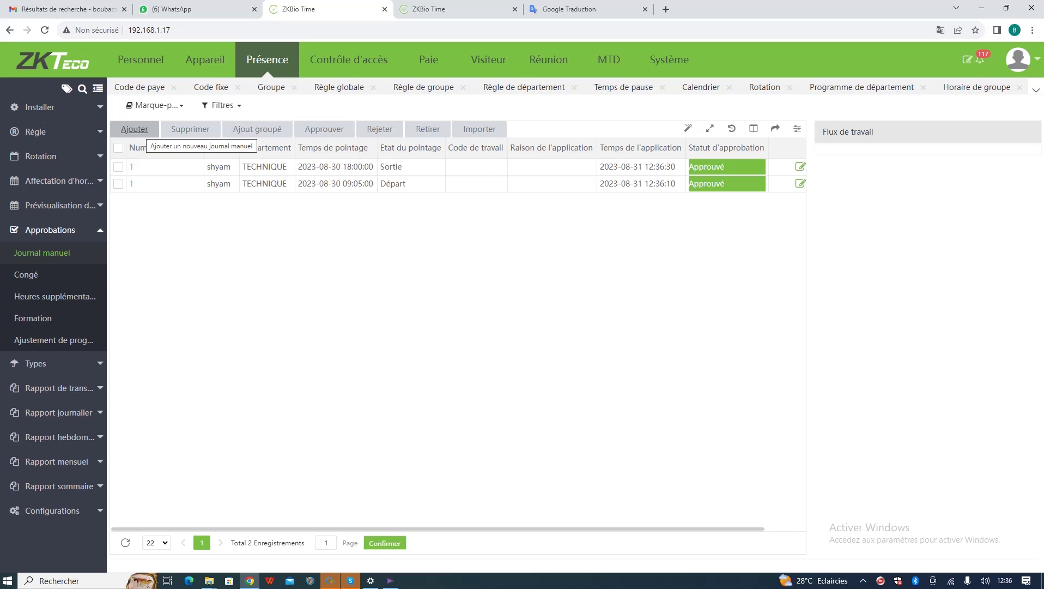
# - Start a new manual punch record for employee 2
pyautogui.click(134, 129)
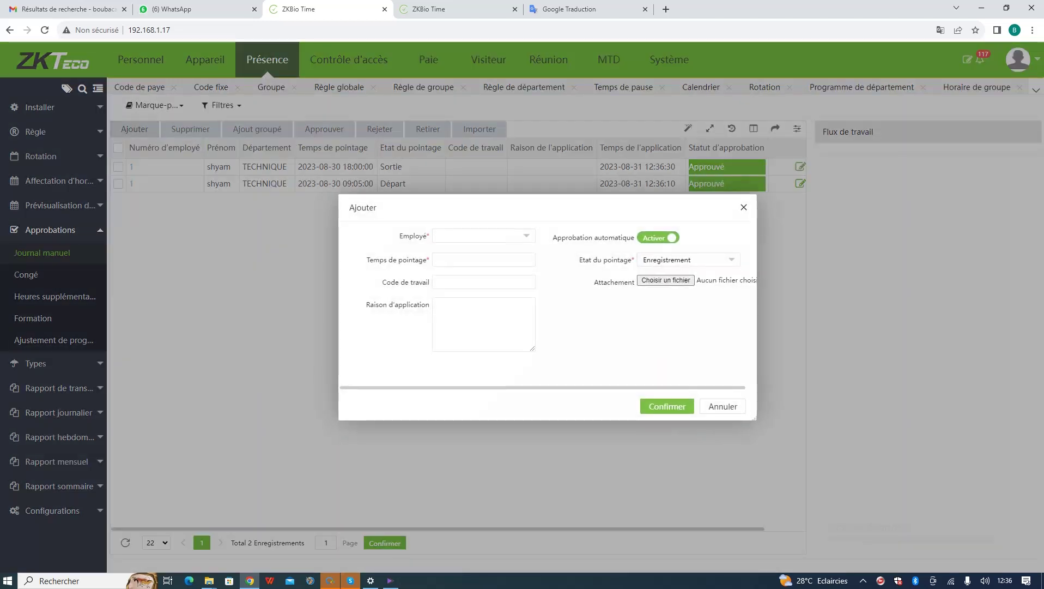
pyautogui.click(479, 235)
pyautogui.write('2')
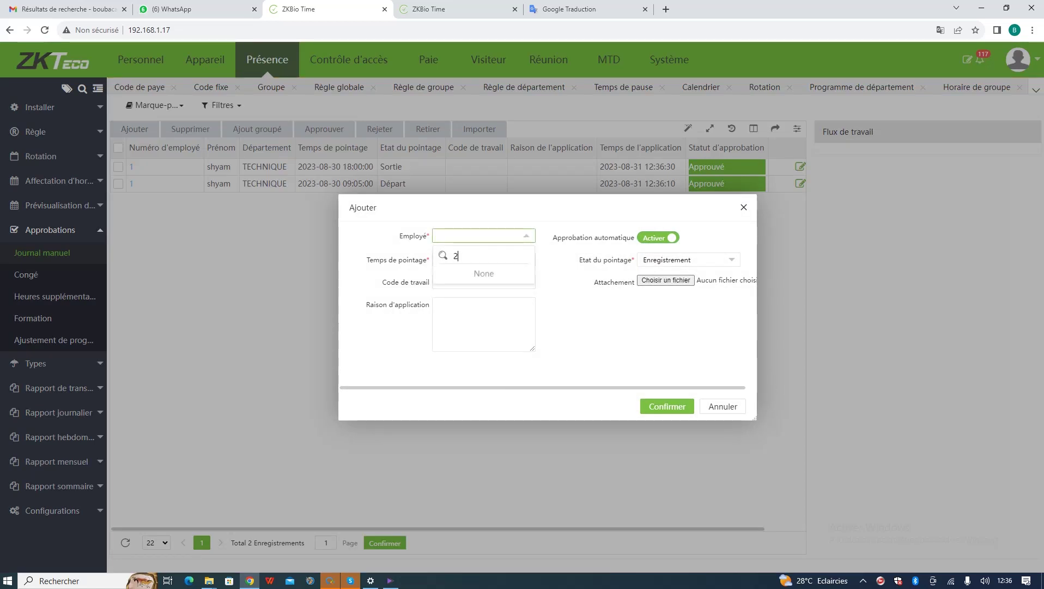
pyautogui.press('Return')
# - Choose 29 August 2023 at 09:15 as the punch time
pyautogui.click(523, 260)
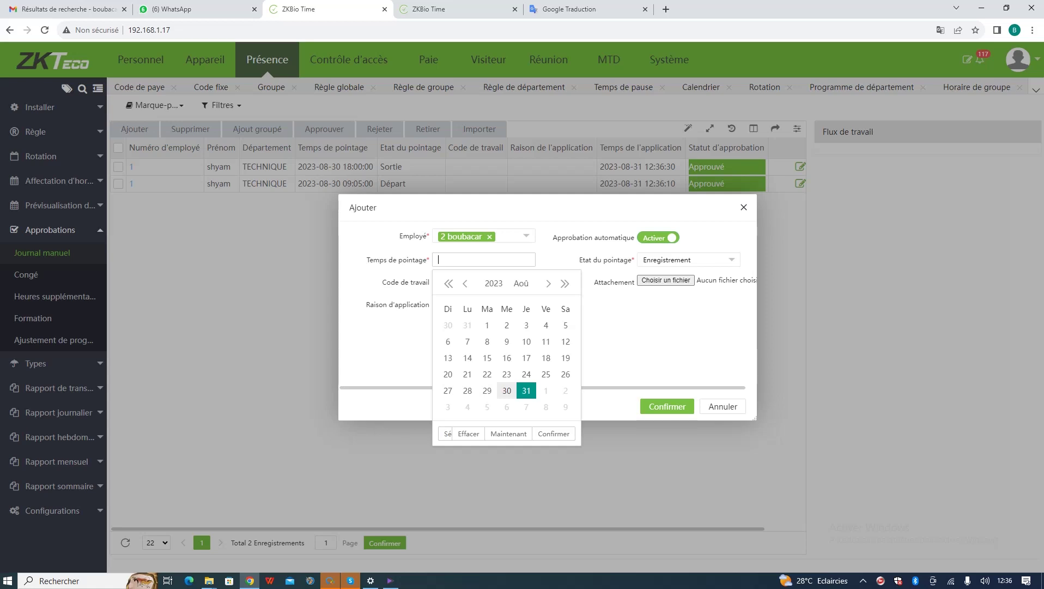
pyautogui.click(487, 390)
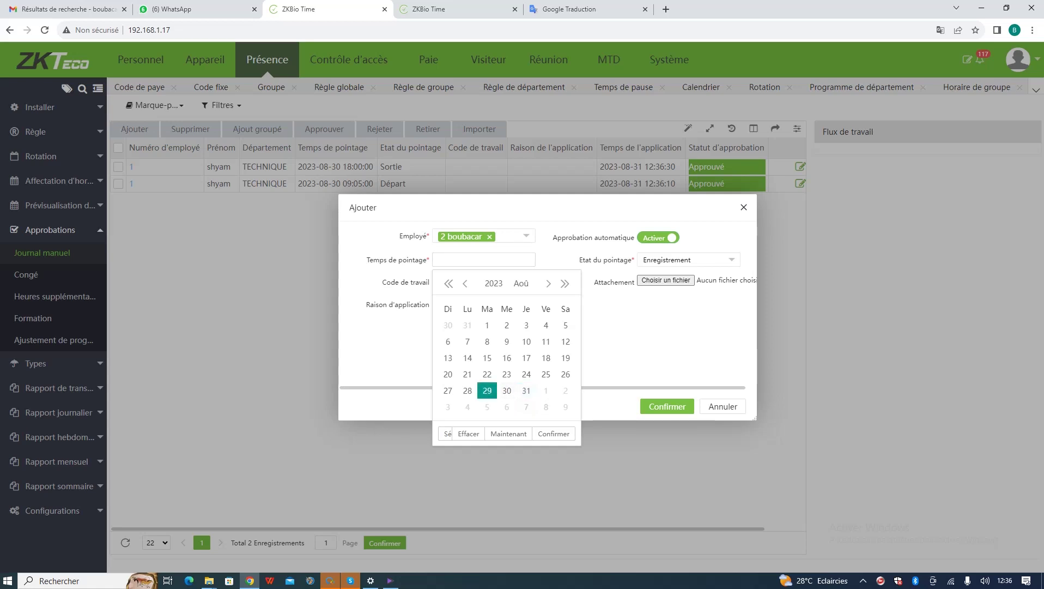
pyautogui.click(445, 433)
pyautogui.scroll(-4, 461, 362)
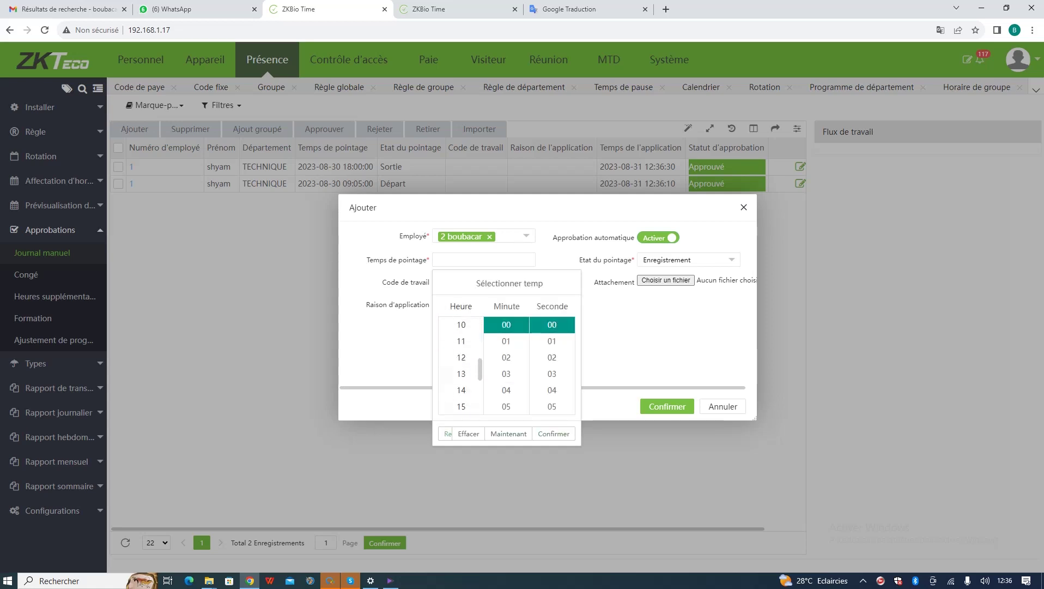
pyautogui.scroll(3, 461, 363)
pyautogui.click(461, 357)
pyautogui.scroll(-6, 506, 357)
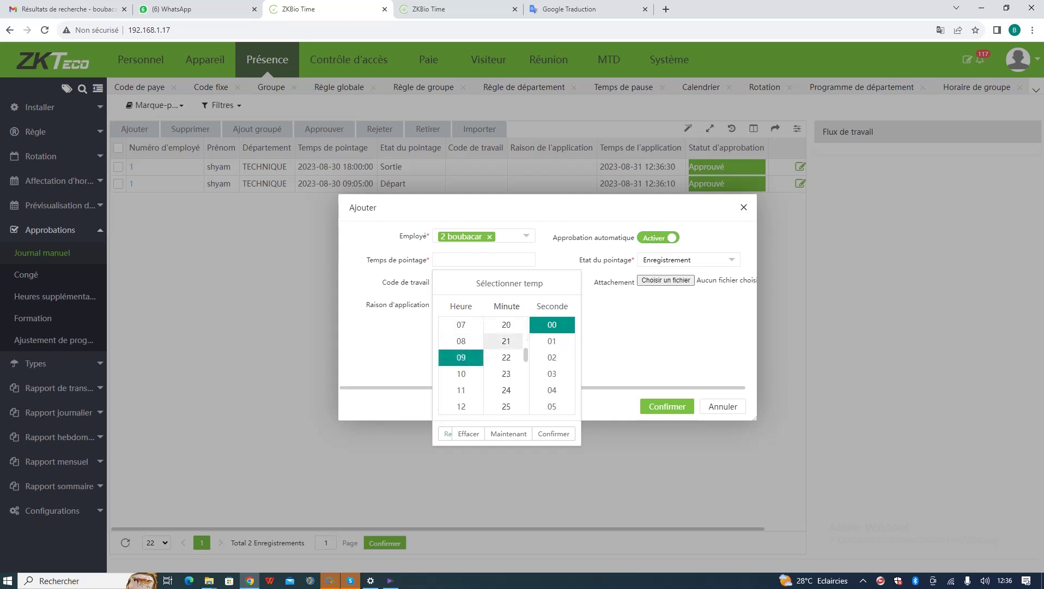
pyautogui.scroll(3, 506, 362)
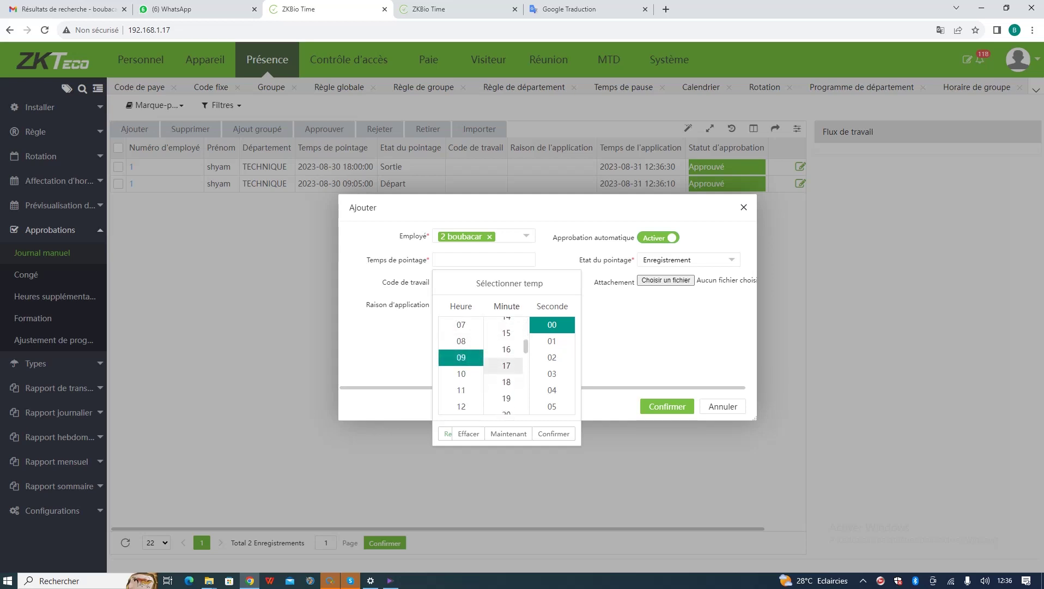
pyautogui.click(506, 351)
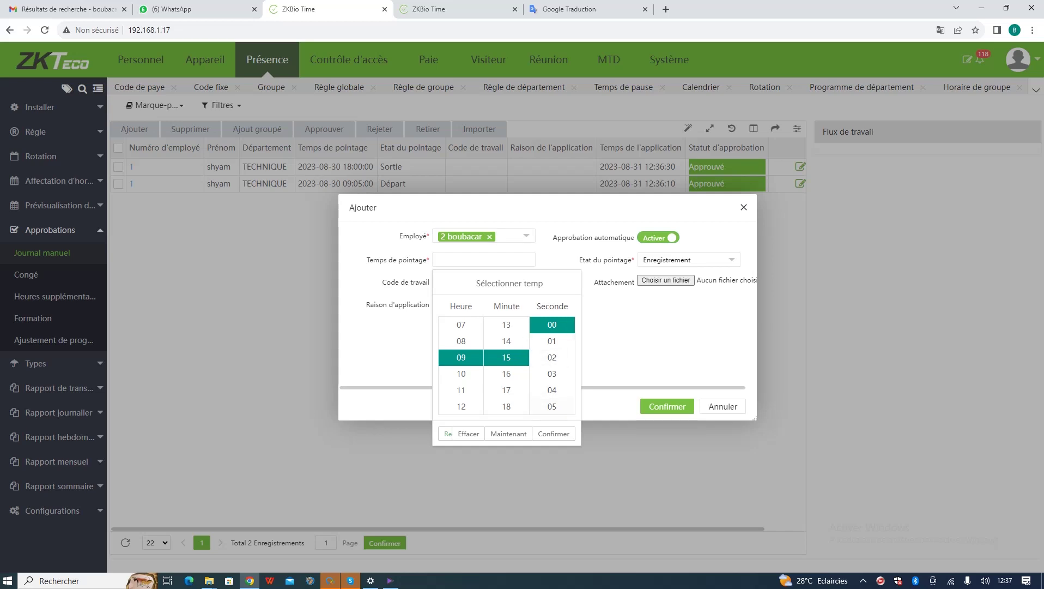
# - Keep 09:15:00 as the punch time, set the punch state to Départ, and save the record
pyautogui.press('Return')
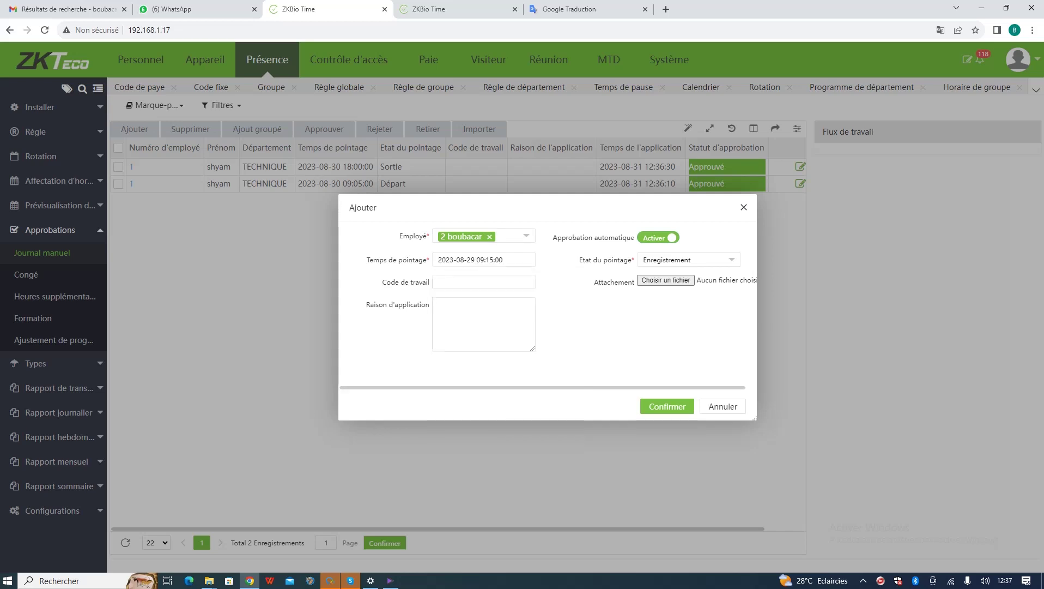
pyautogui.click(689, 259)
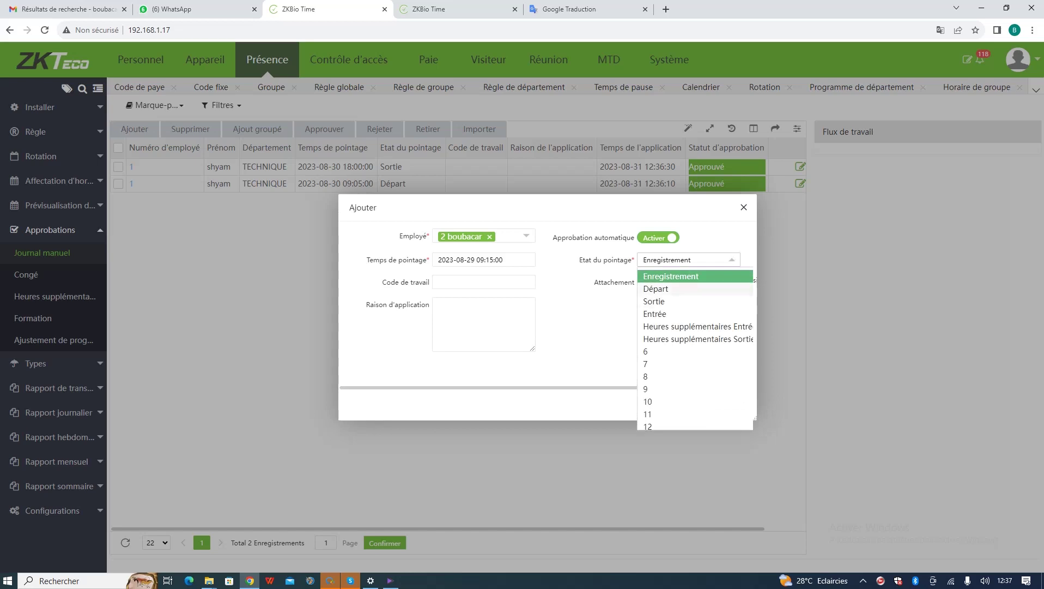
pyautogui.click(657, 291)
pyautogui.click(667, 406)
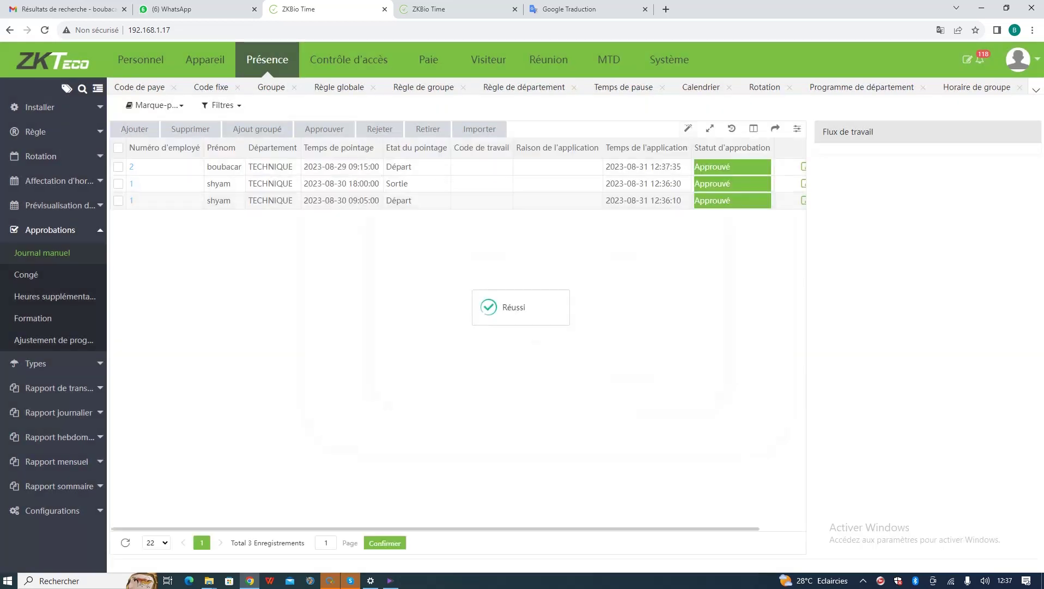
# - Start another manual punch record for employee 2
pyautogui.click(134, 129)
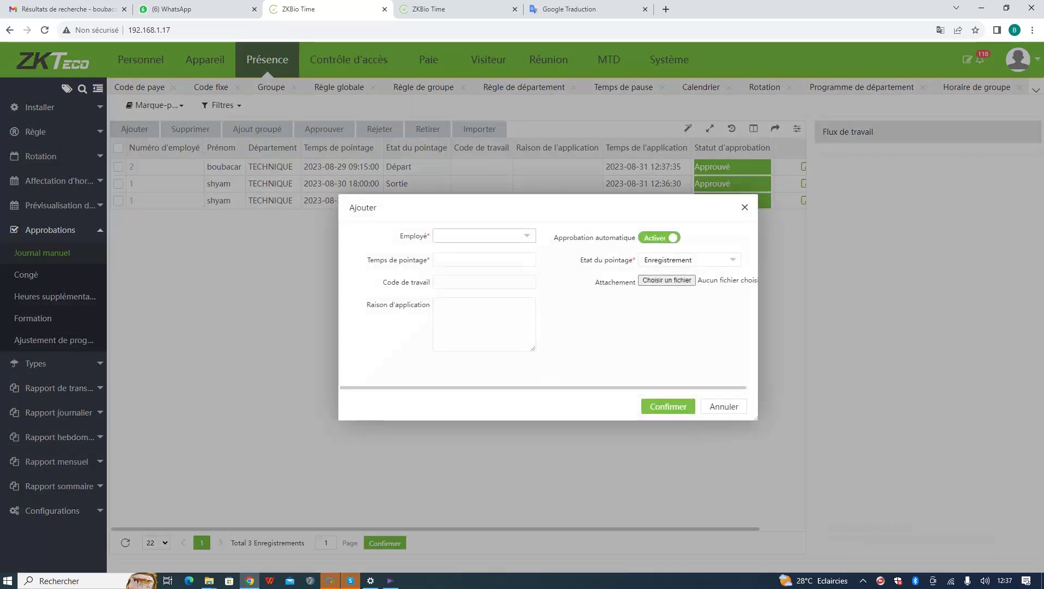
pyautogui.click(480, 235)
pyautogui.write('2')
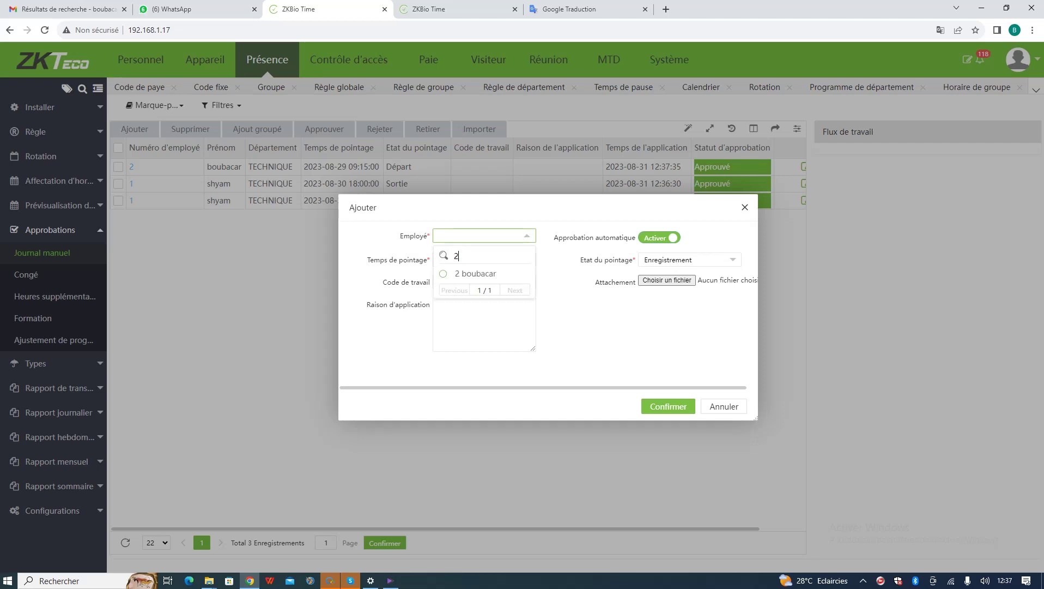
pyautogui.press('Return')
pyautogui.click(484, 259)
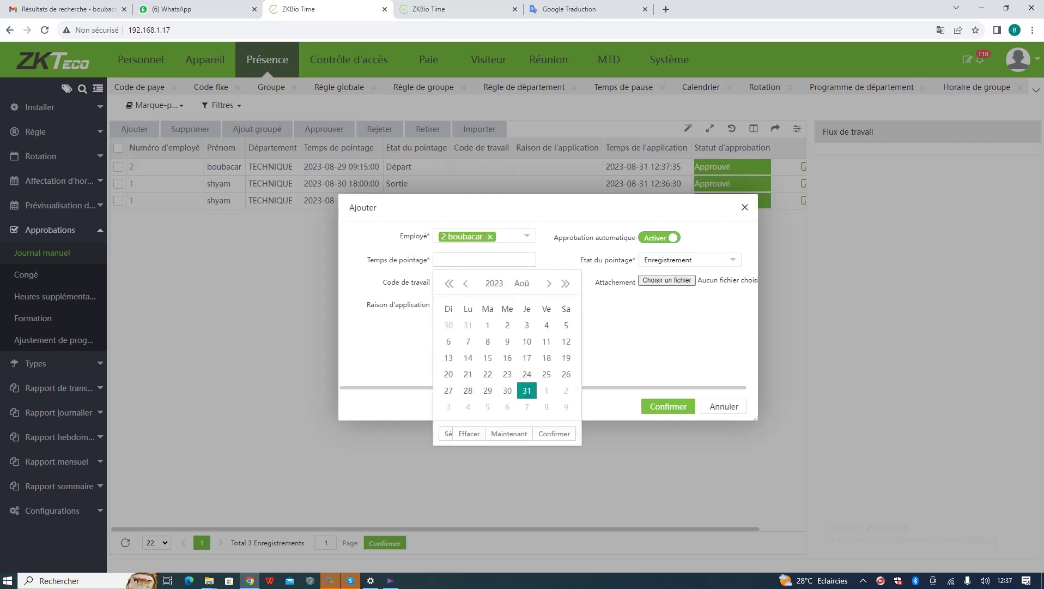
pyautogui.click(488, 391)
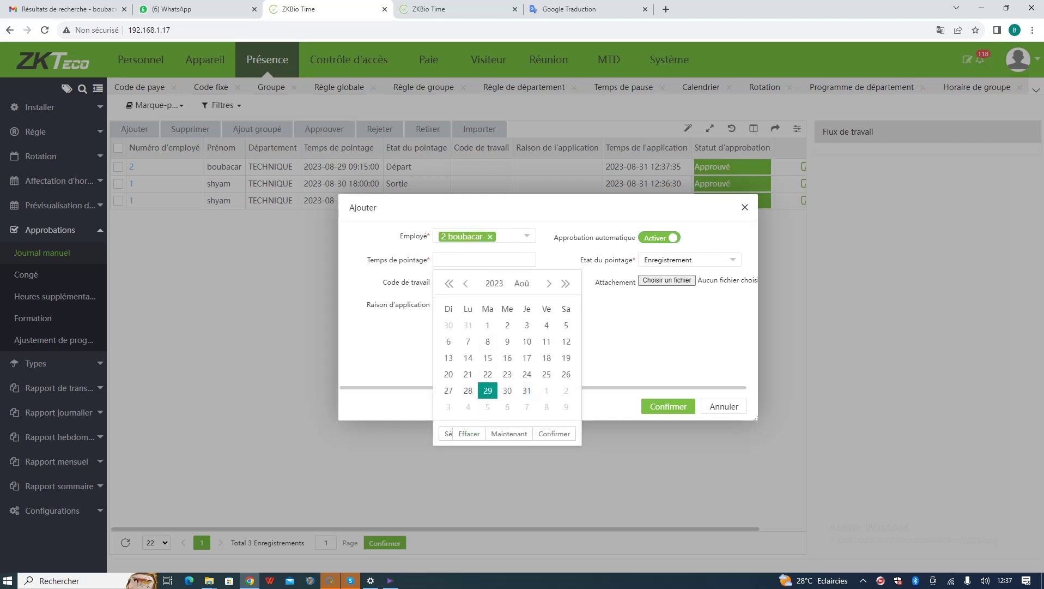
pyautogui.click(446, 433)
pyautogui.scroll(-4, 462, 365)
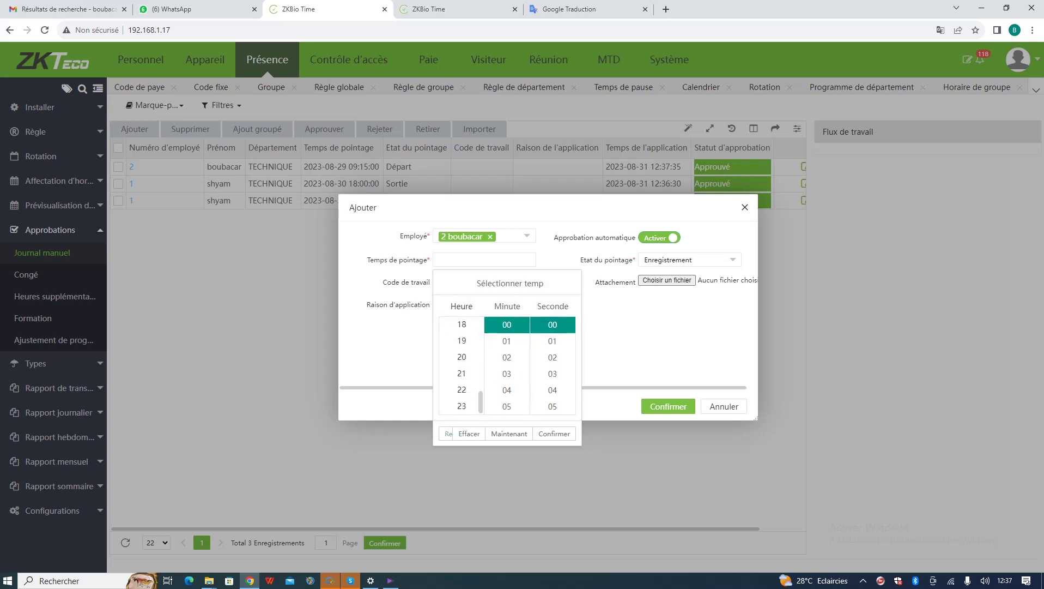
pyautogui.click(461, 325)
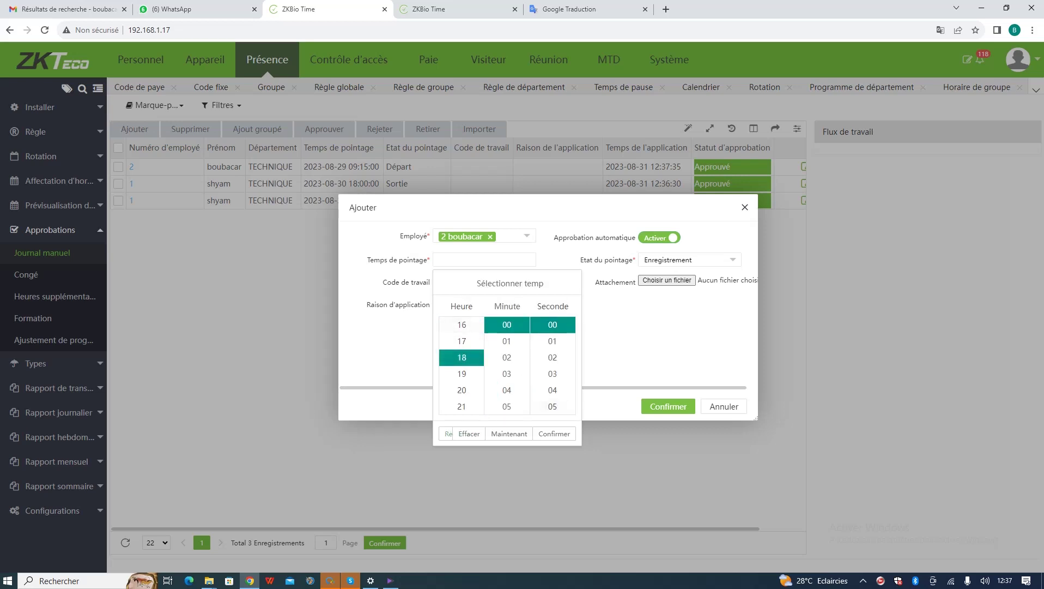
pyautogui.click(554, 434)
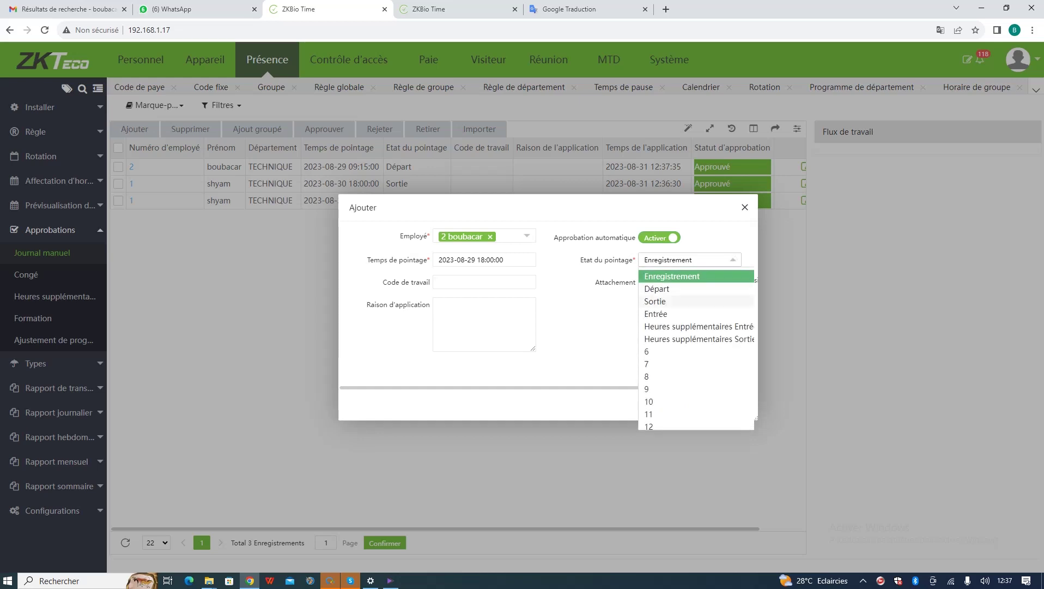
pyautogui.click(670, 301)
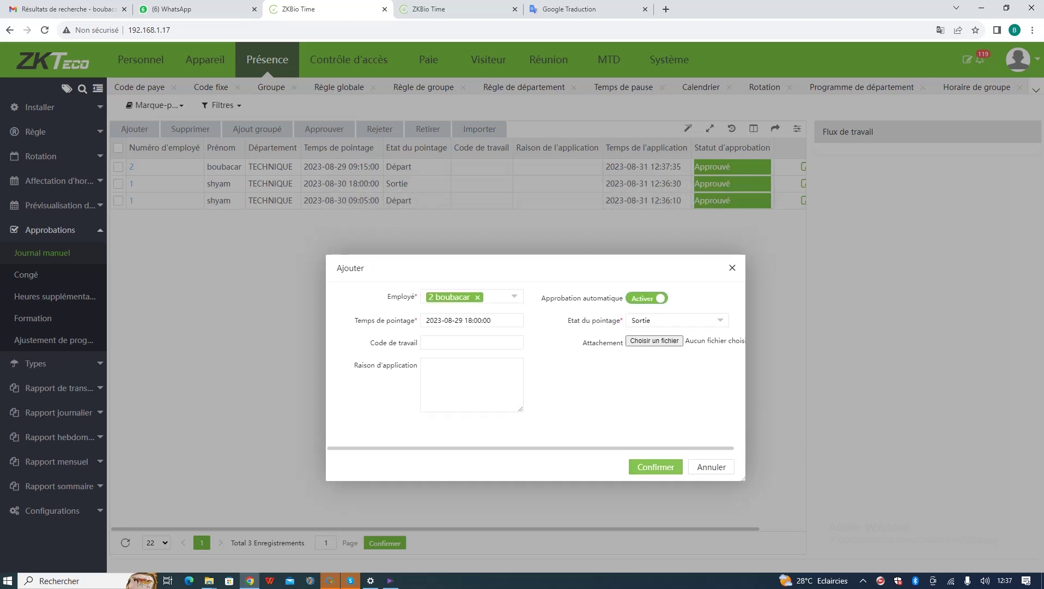
pyautogui.click(656, 466)
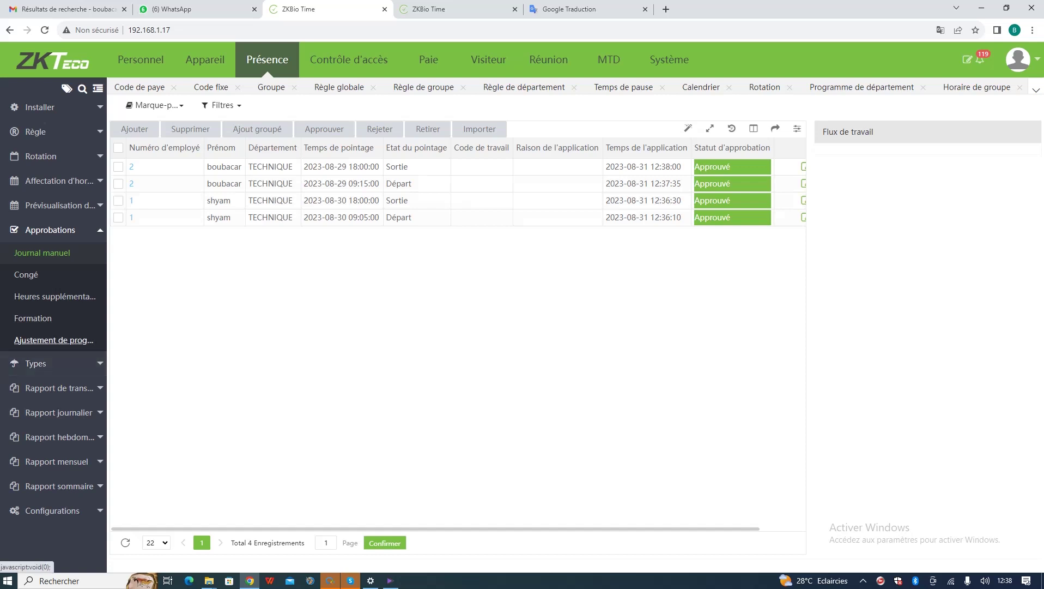
# - Run a manual attendance calculation for all employees
pyautogui.click(53, 510)
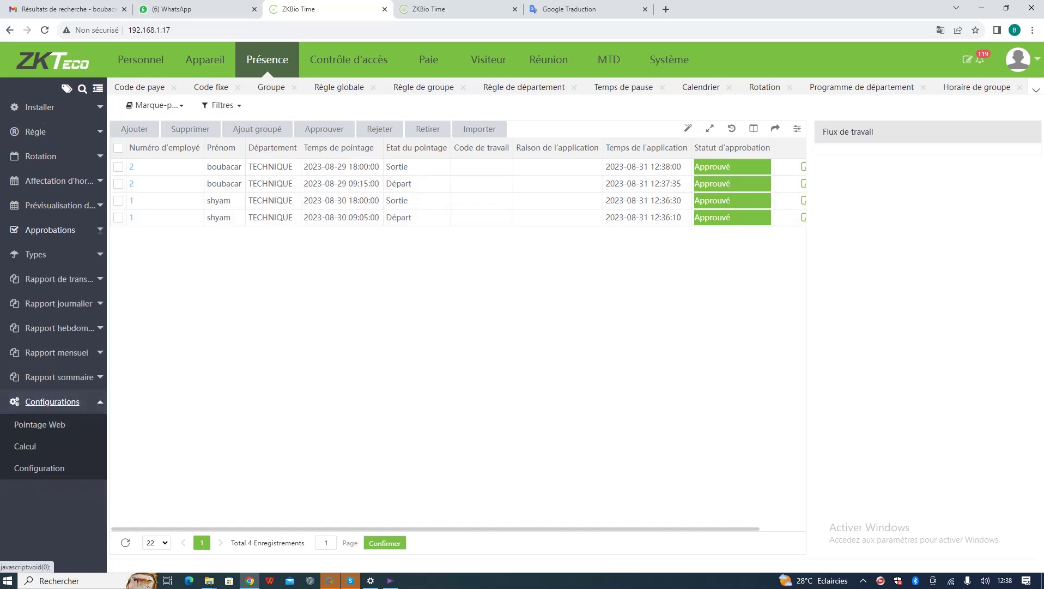
pyautogui.click(25, 446)
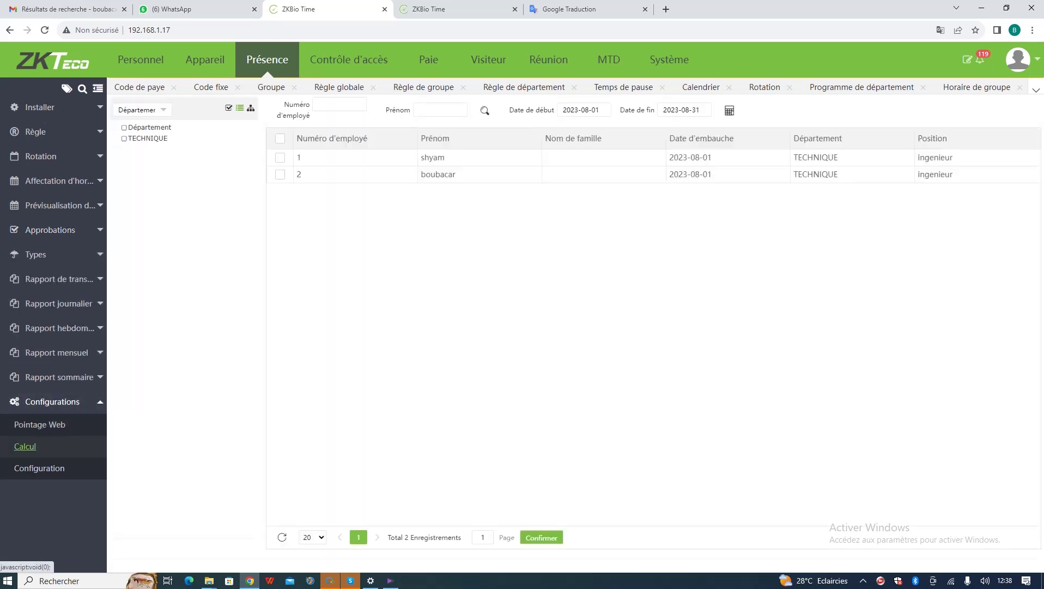
pyautogui.click(280, 139)
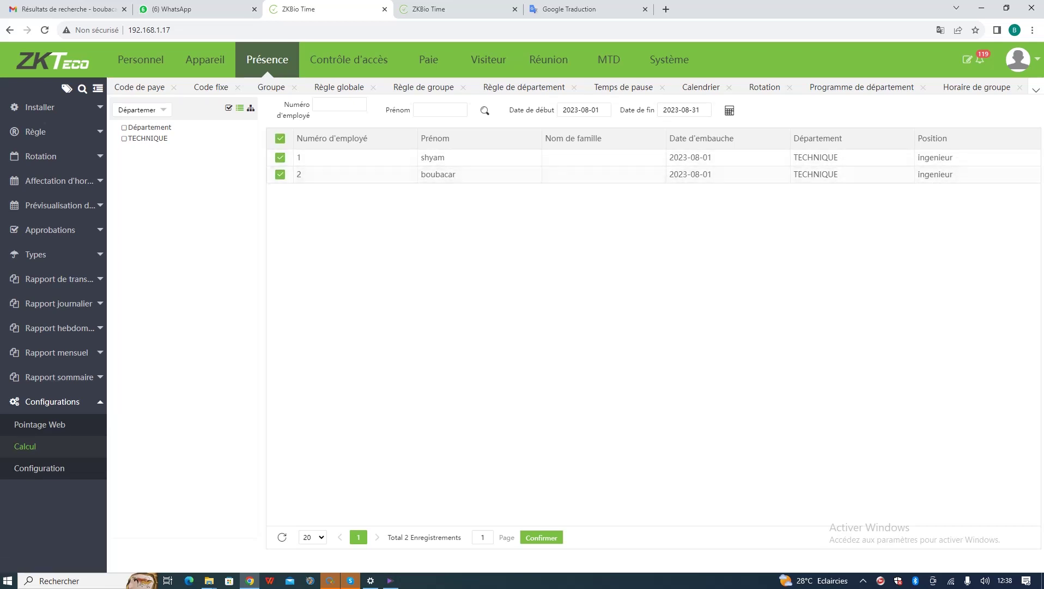
pyautogui.click(729, 111)
# - Leave Calcul auto set to Oui and save the Configuration settings
pyautogui.click(39, 468)
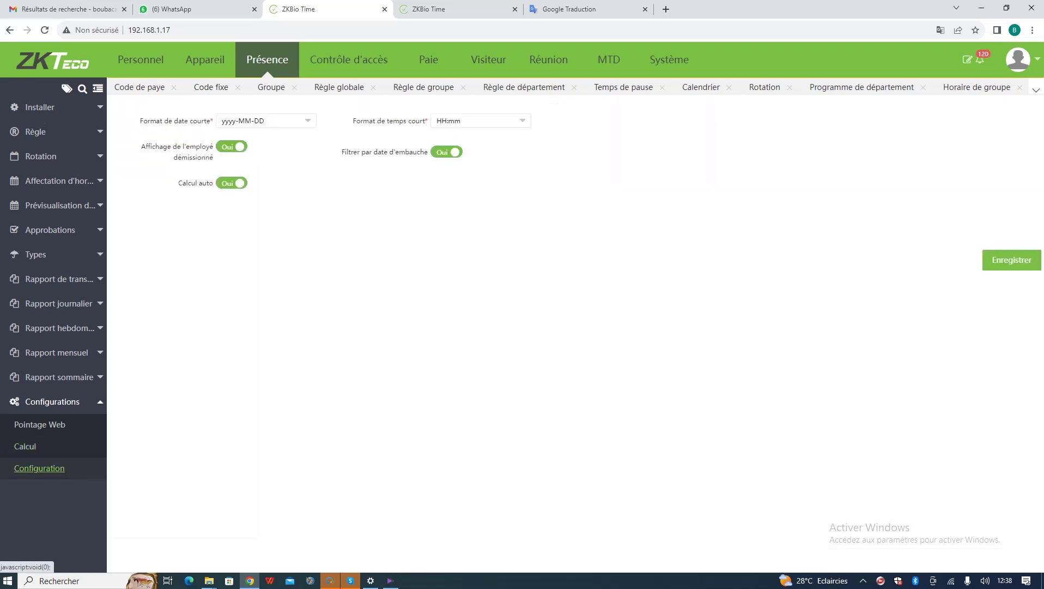
pyautogui.click(232, 182)
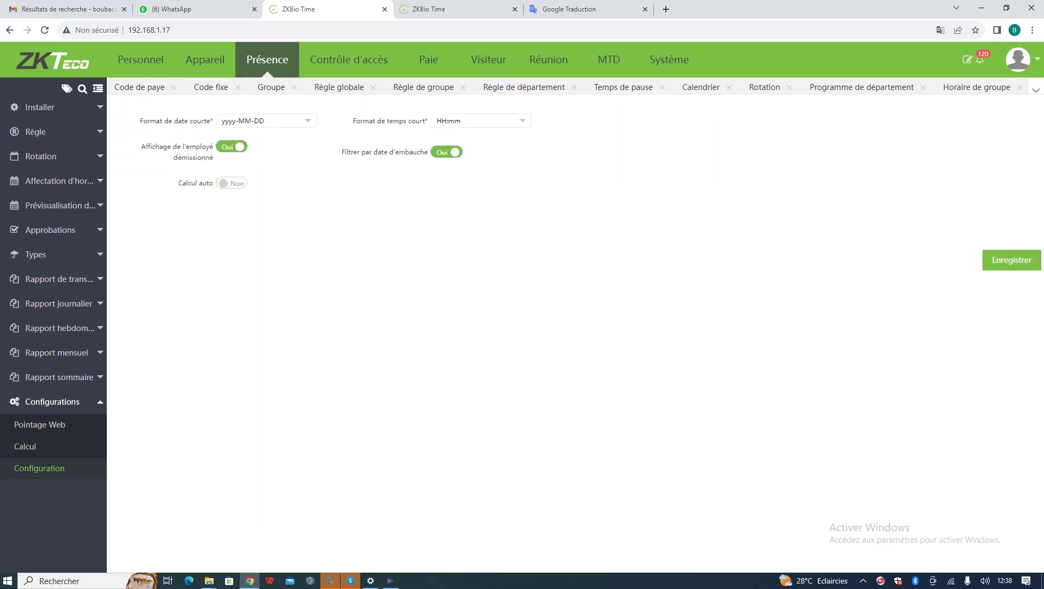
pyautogui.click(232, 182)
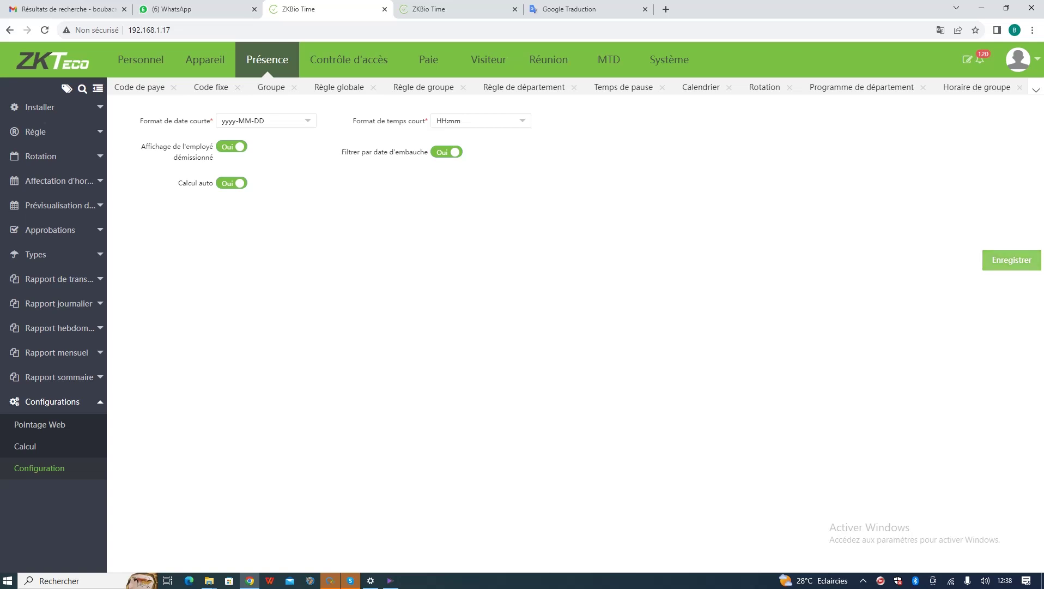
pyautogui.click(1012, 260)
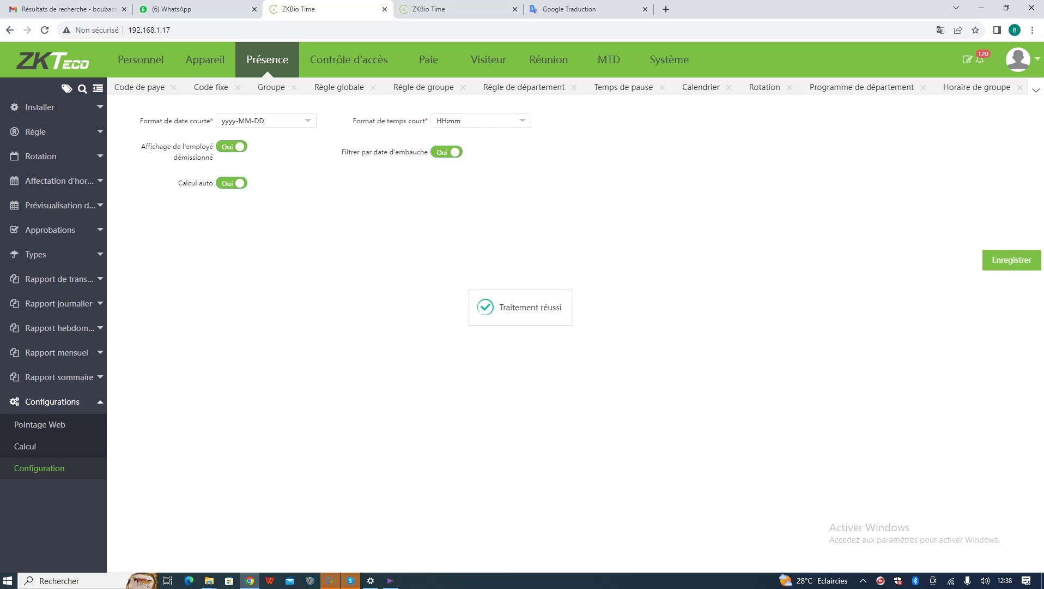
pyautogui.click(50, 230)
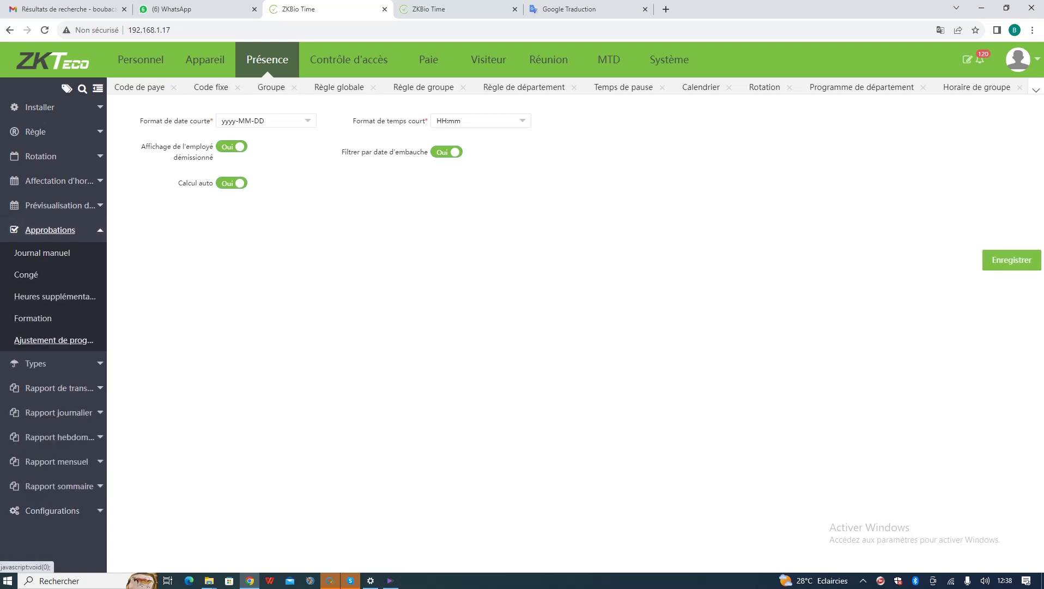
# - Browse the Formation and Ajustement de programme approval lists
pyautogui.click(35, 363)
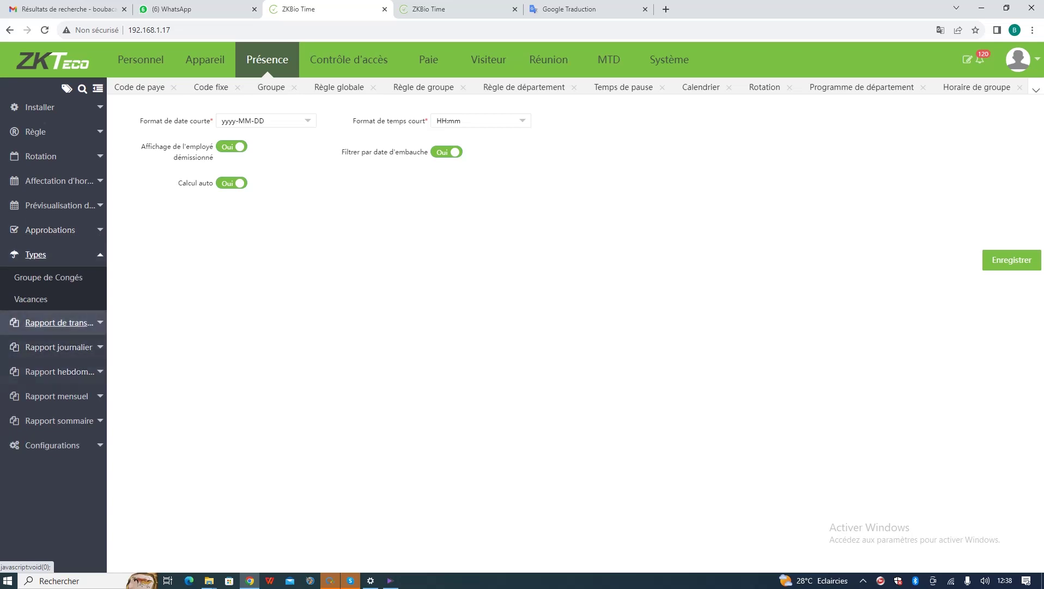
pyautogui.click(59, 322)
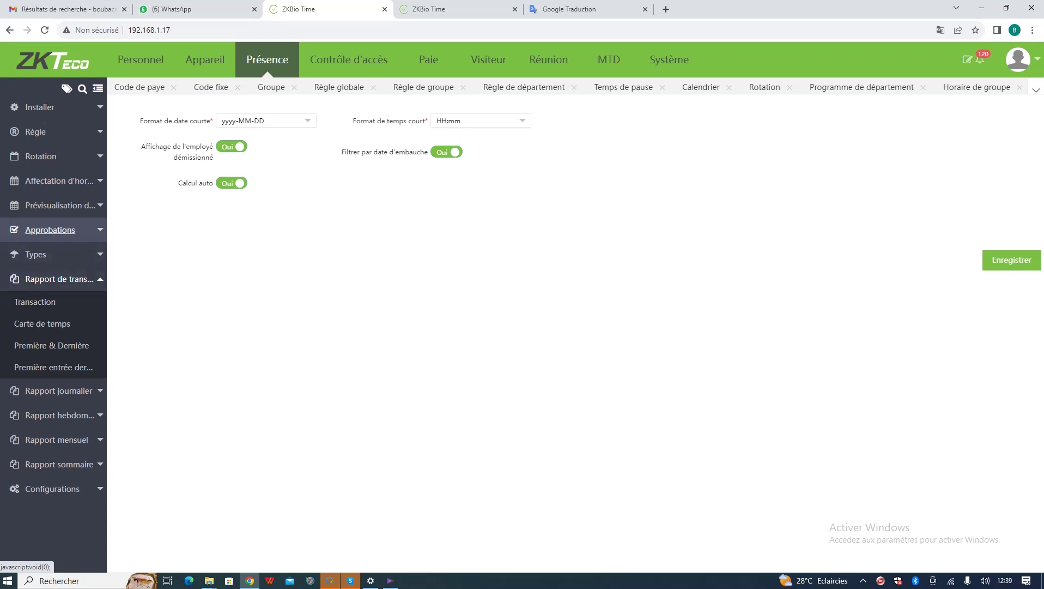
pyautogui.click(50, 229)
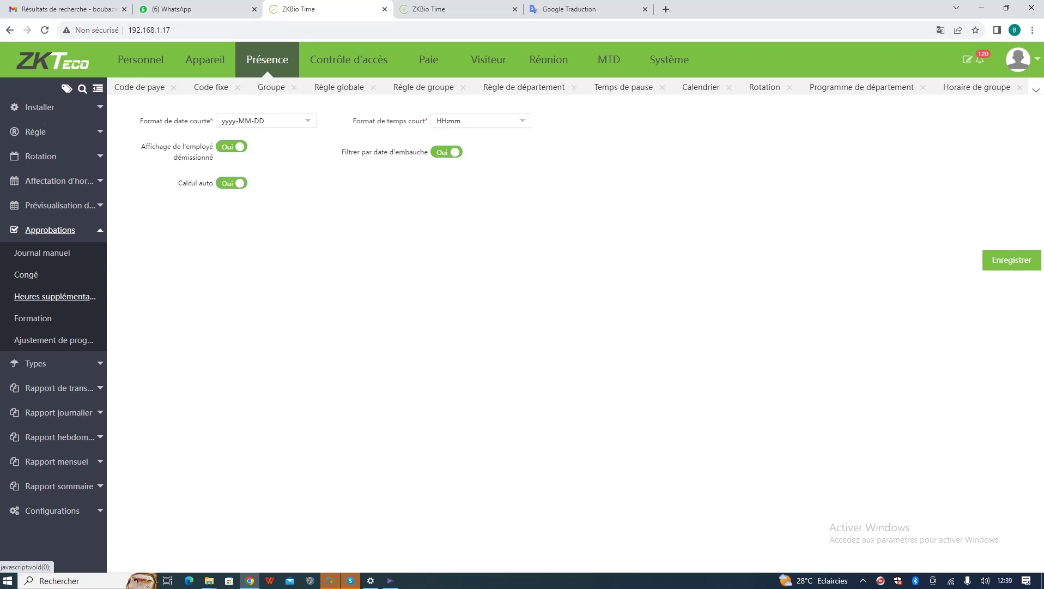
pyautogui.click(32, 317)
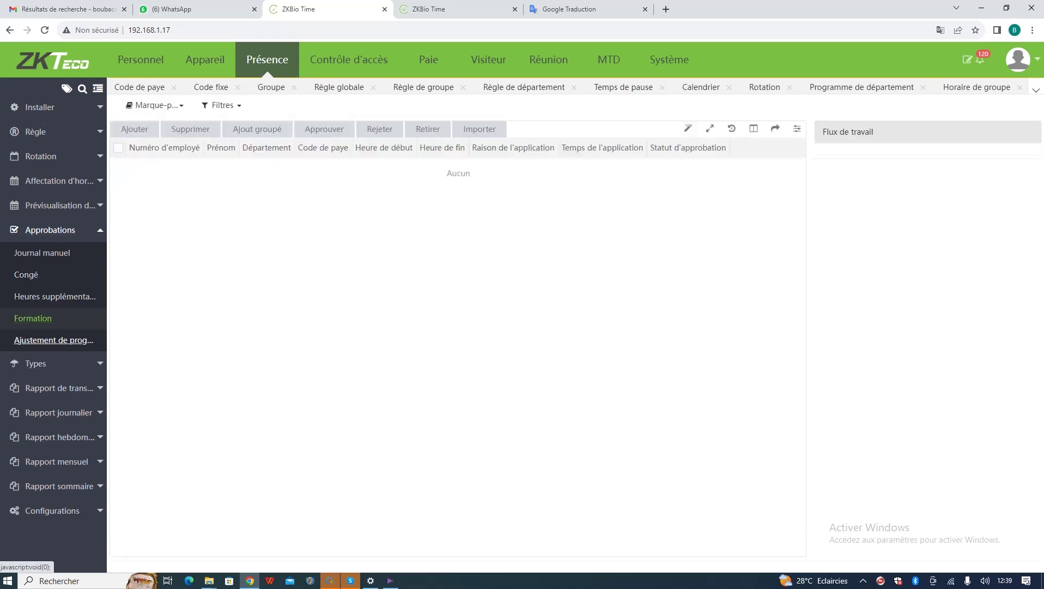
pyautogui.click(54, 339)
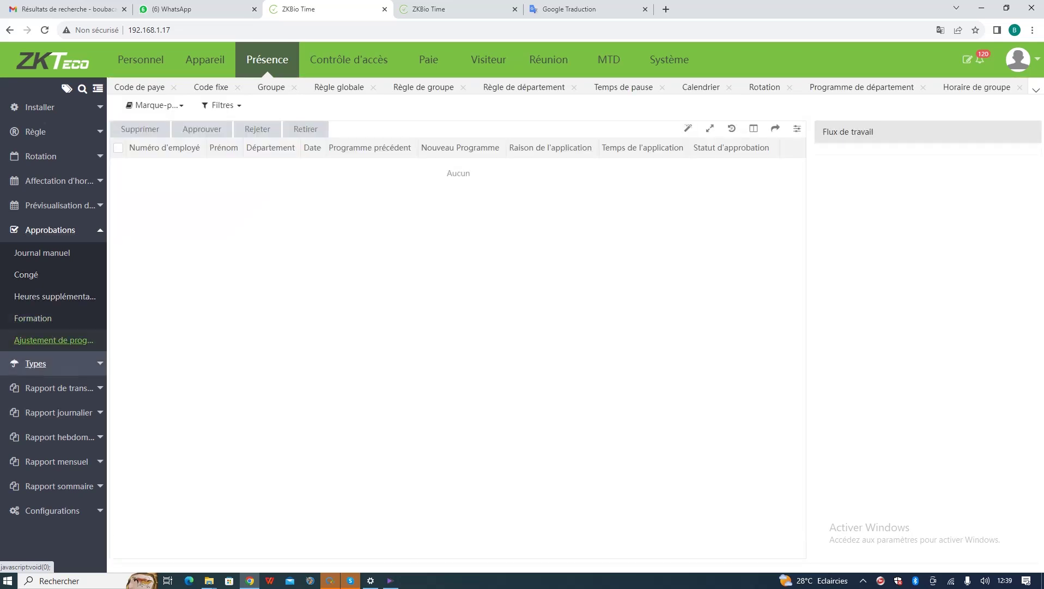
# - View the Groupe de Congés and Vacances lists, cancelling each new-entry form
pyautogui.click(35, 363)
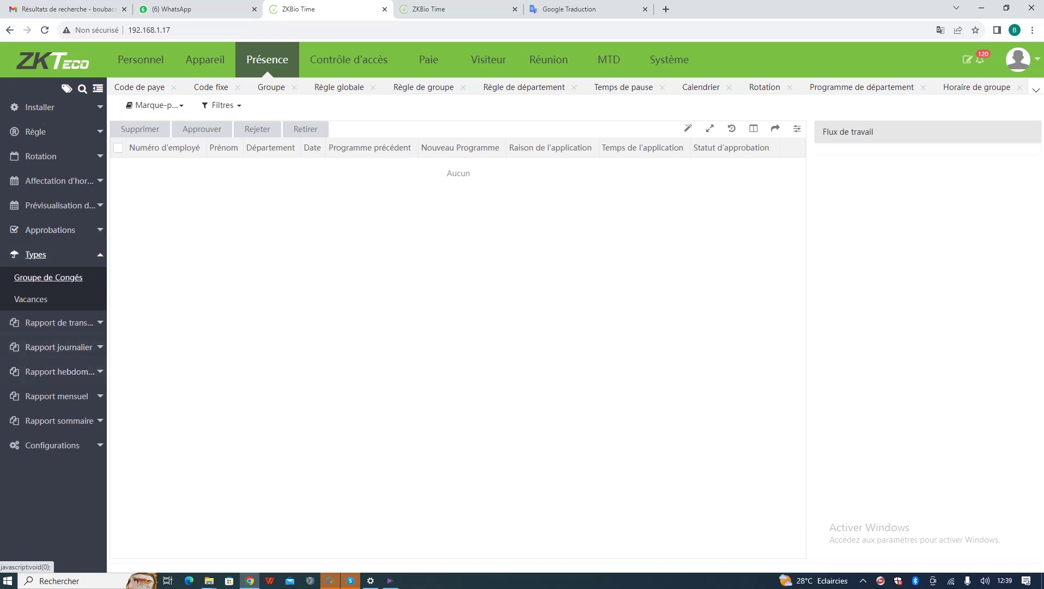
pyautogui.click(48, 277)
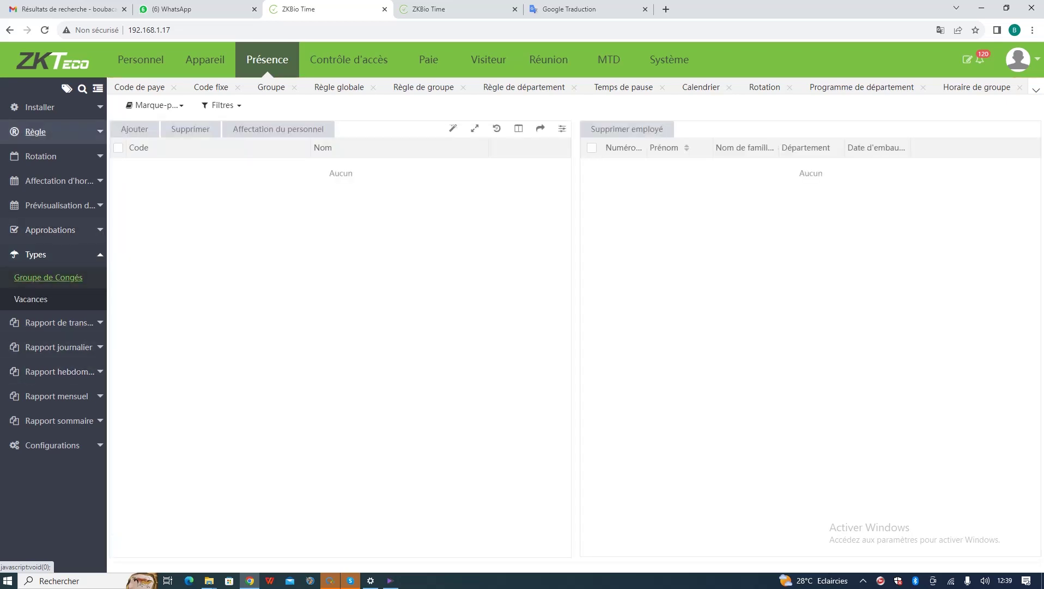
pyautogui.click(134, 128)
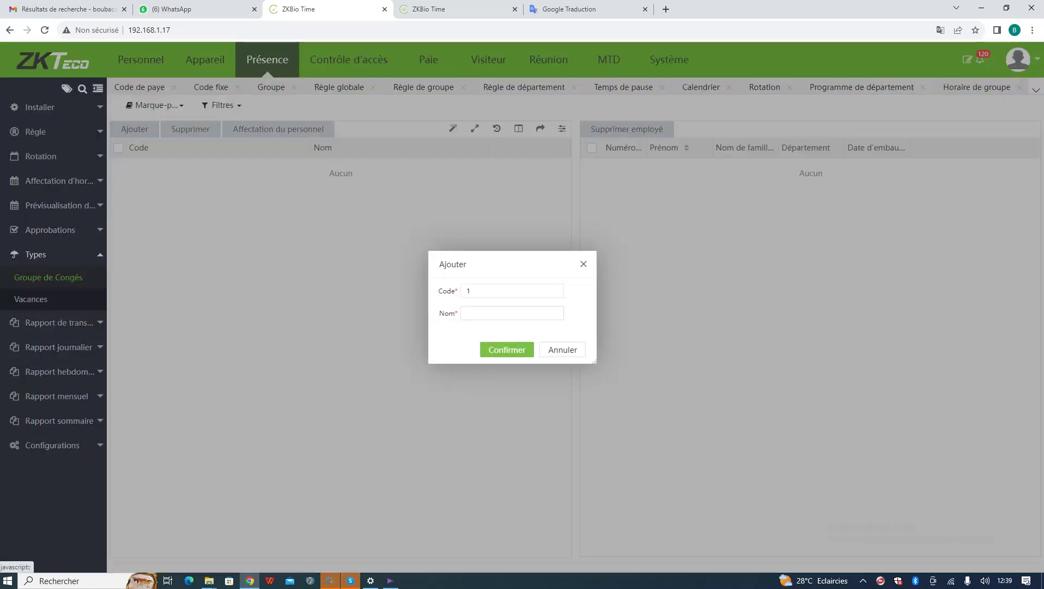
pyautogui.press('Escape')
pyautogui.click(31, 298)
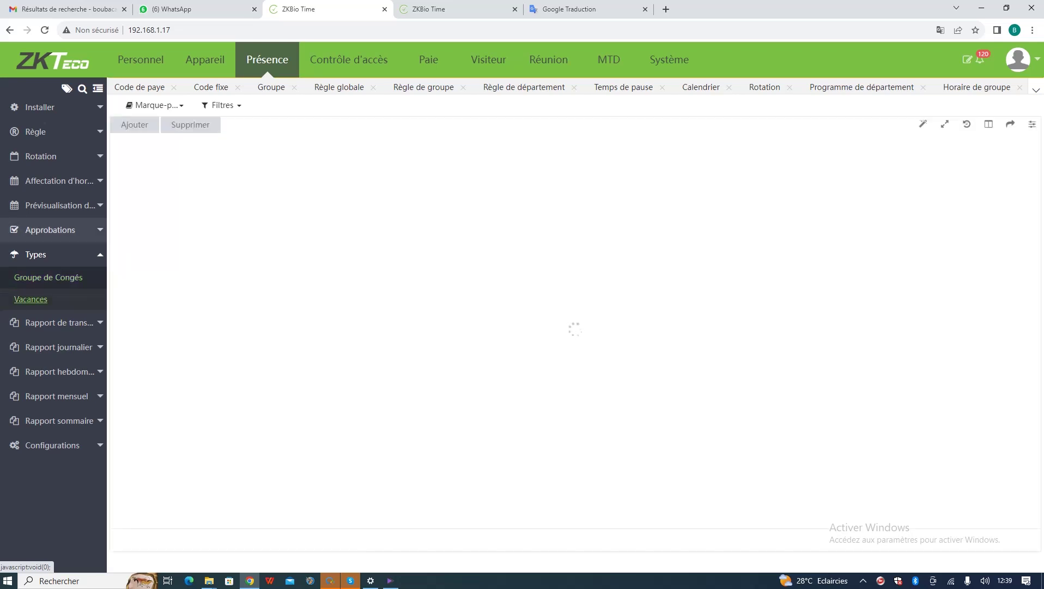
pyautogui.click(134, 124)
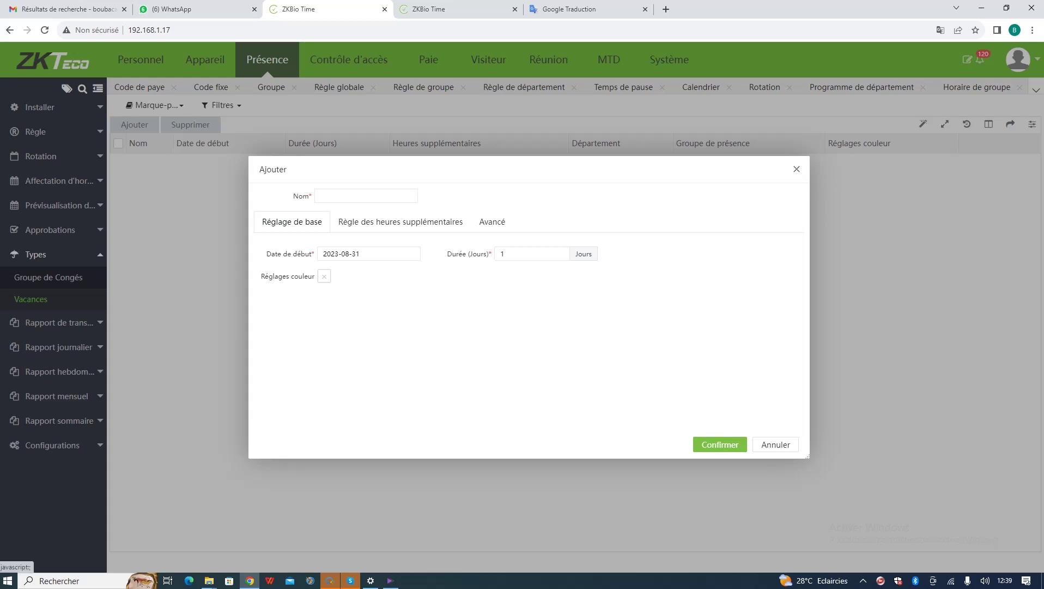
pyautogui.press('Escape')
pyautogui.click(59, 322)
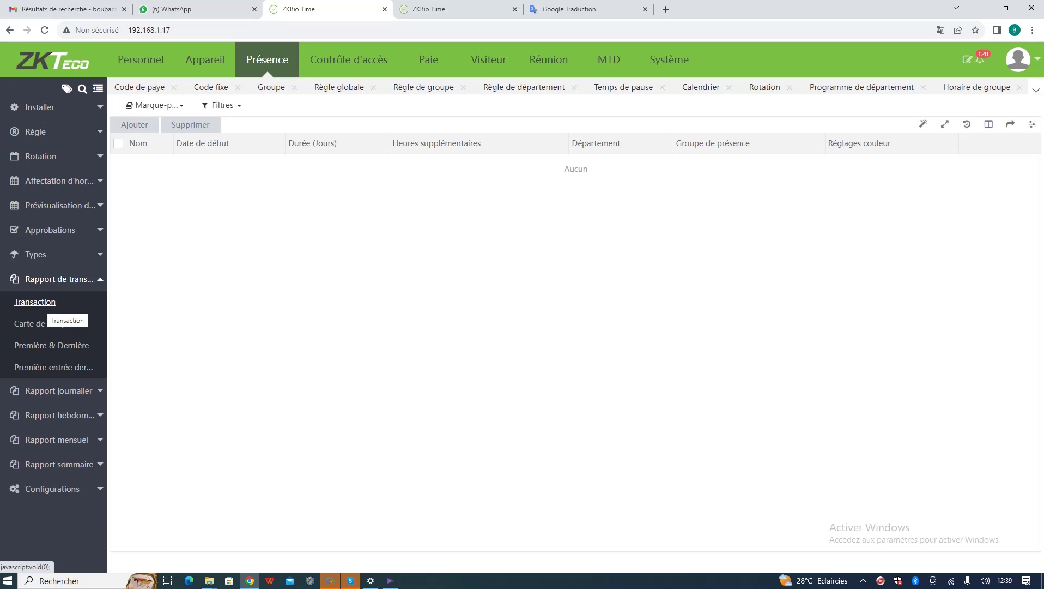
# - Load the Transaction report for both employees
pyautogui.click(35, 302)
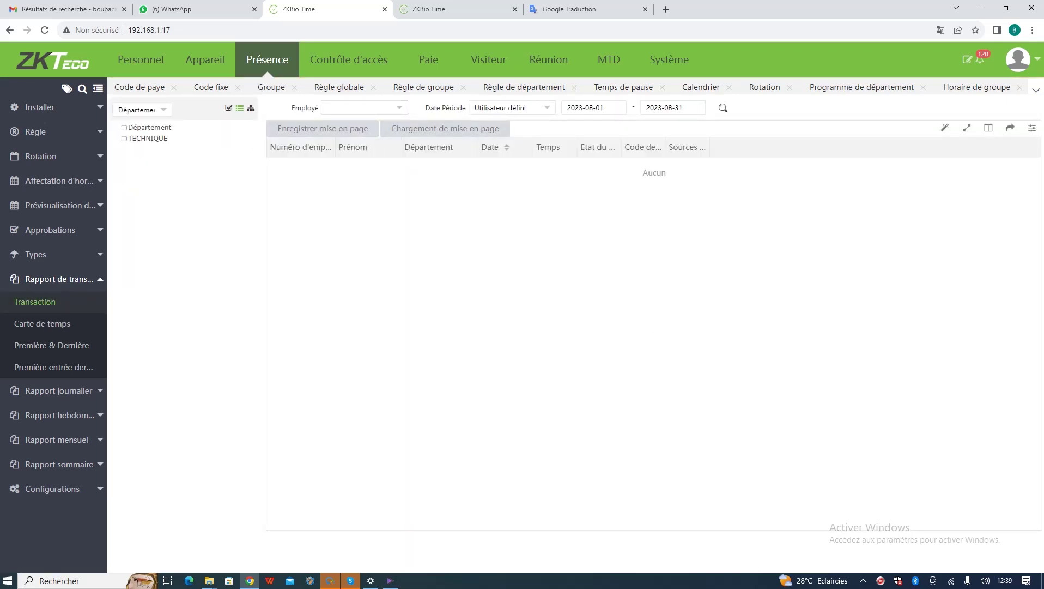
pyautogui.click(364, 107)
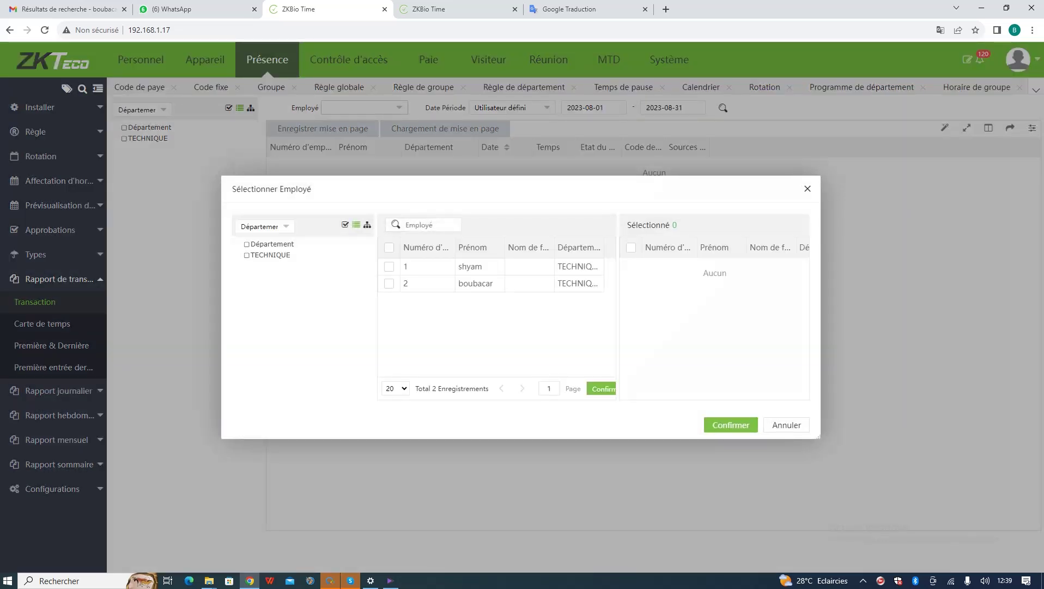
pyautogui.click(389, 247)
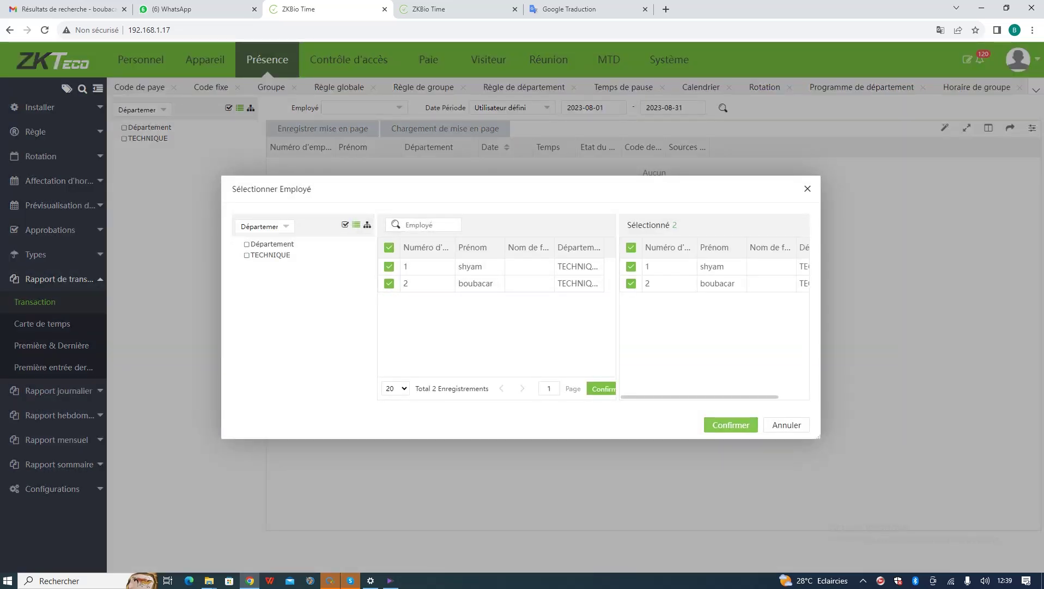
pyautogui.click(731, 425)
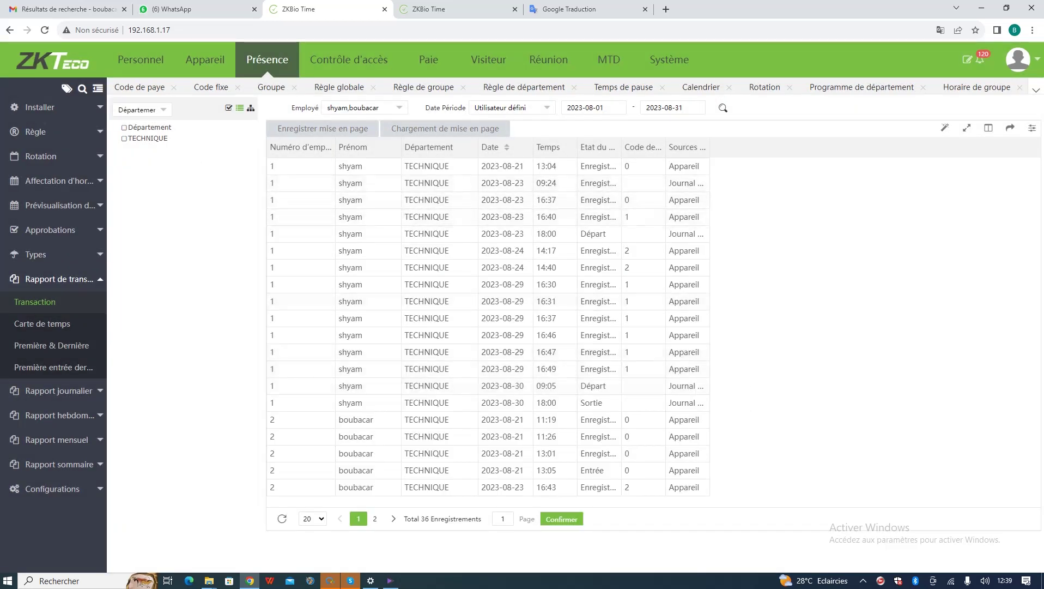
# - Narrow the Transaction report to this week, then to yesterday's 2 records
pyautogui.click(511, 107)
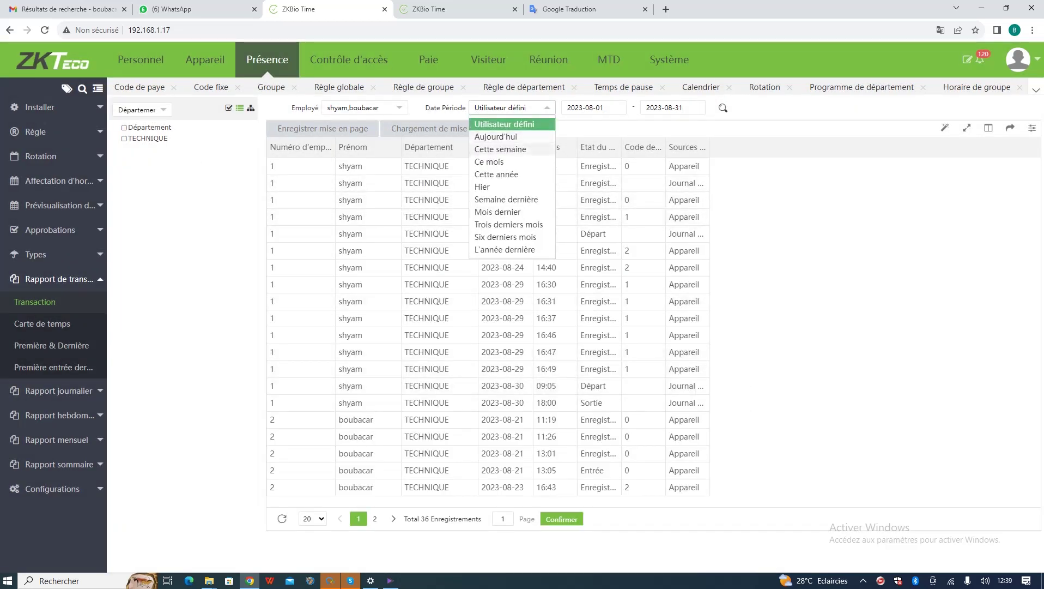
pyautogui.click(500, 149)
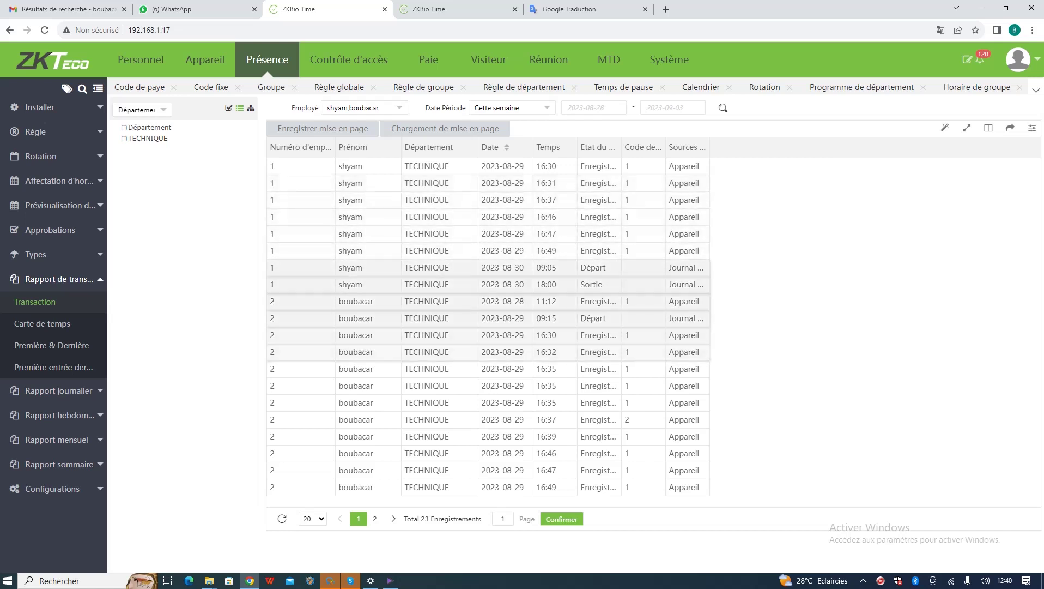
pyautogui.click(545, 107)
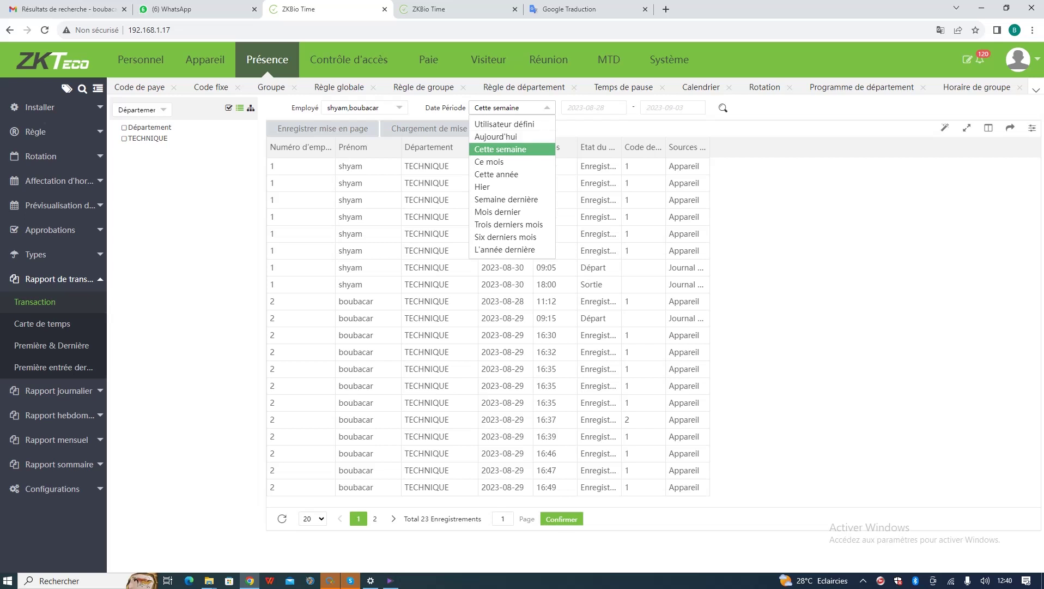
pyautogui.click(483, 186)
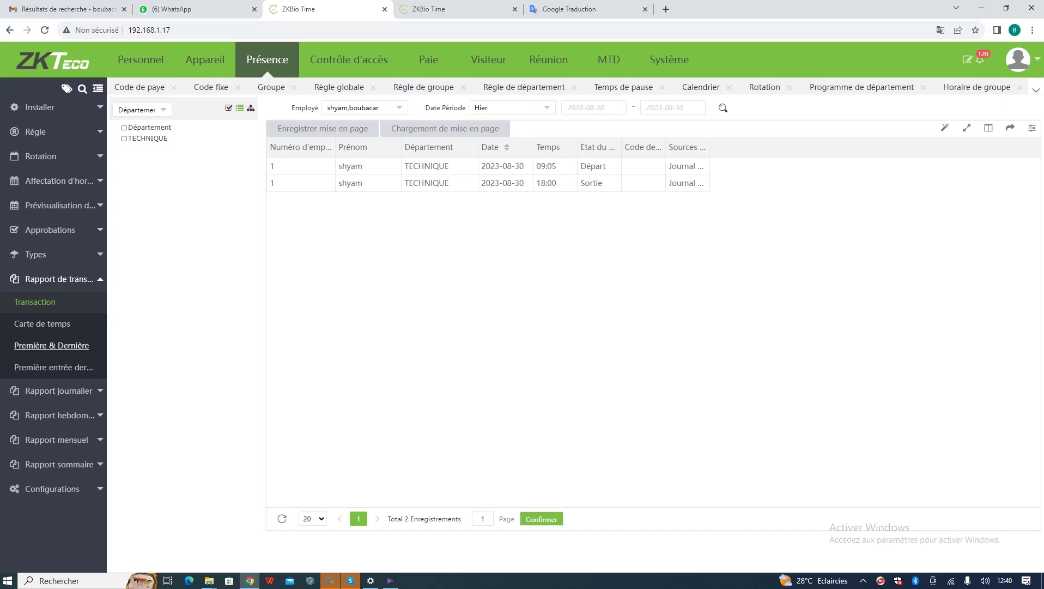
pyautogui.click(42, 323)
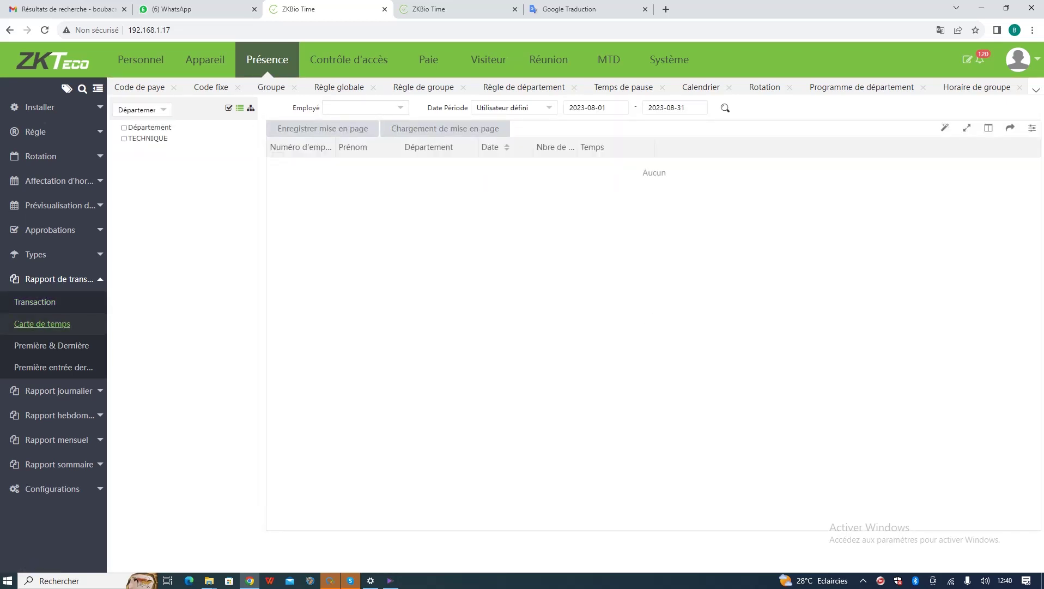
# - Load the Carte de temps report's 10 August records for both employees and widen the Nbre de fois column
pyautogui.click(365, 107)
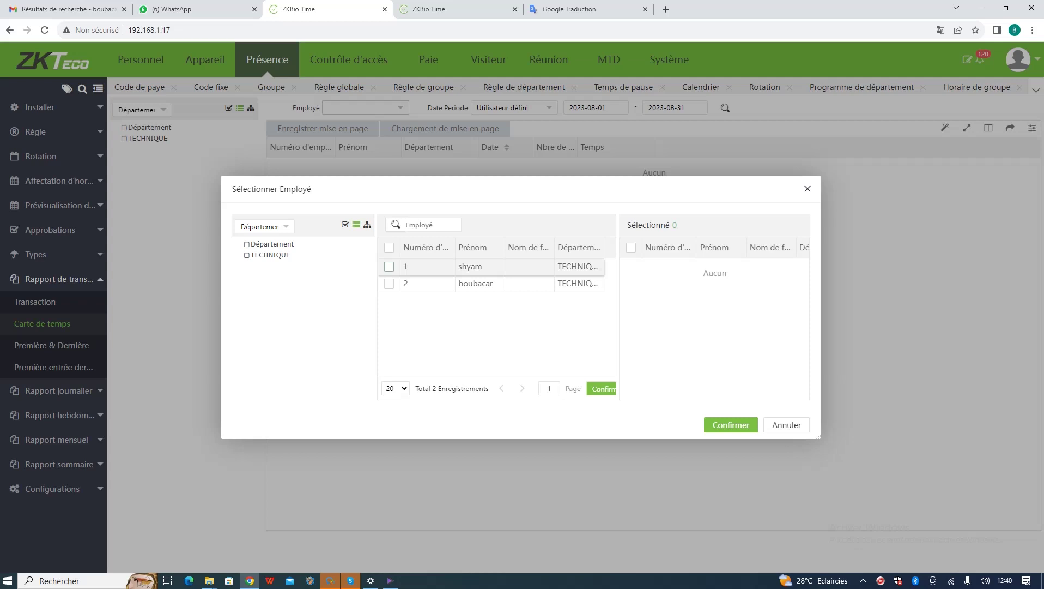
pyautogui.click(389, 248)
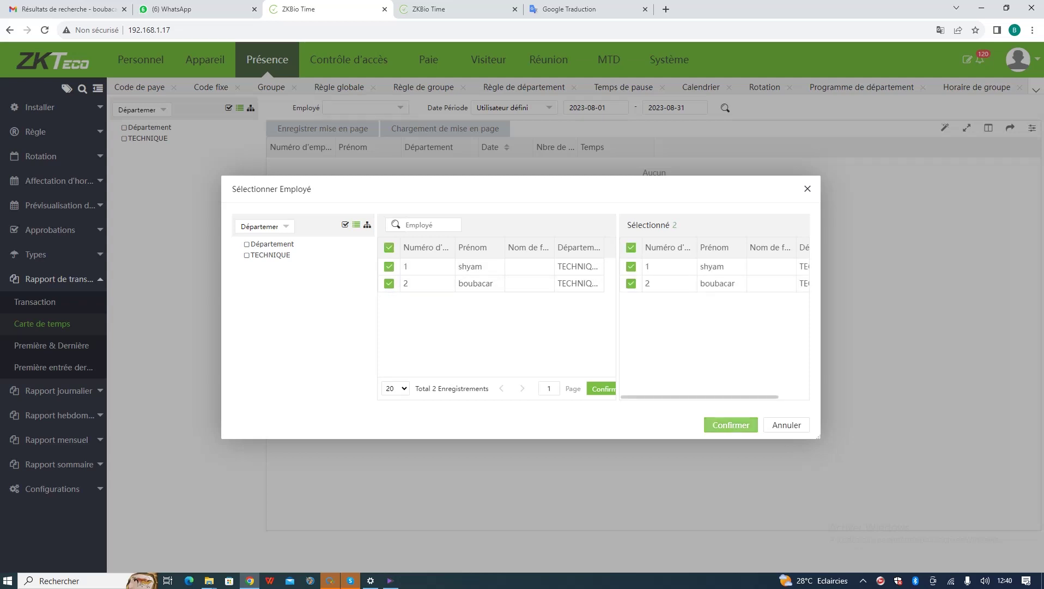
pyautogui.click(731, 424)
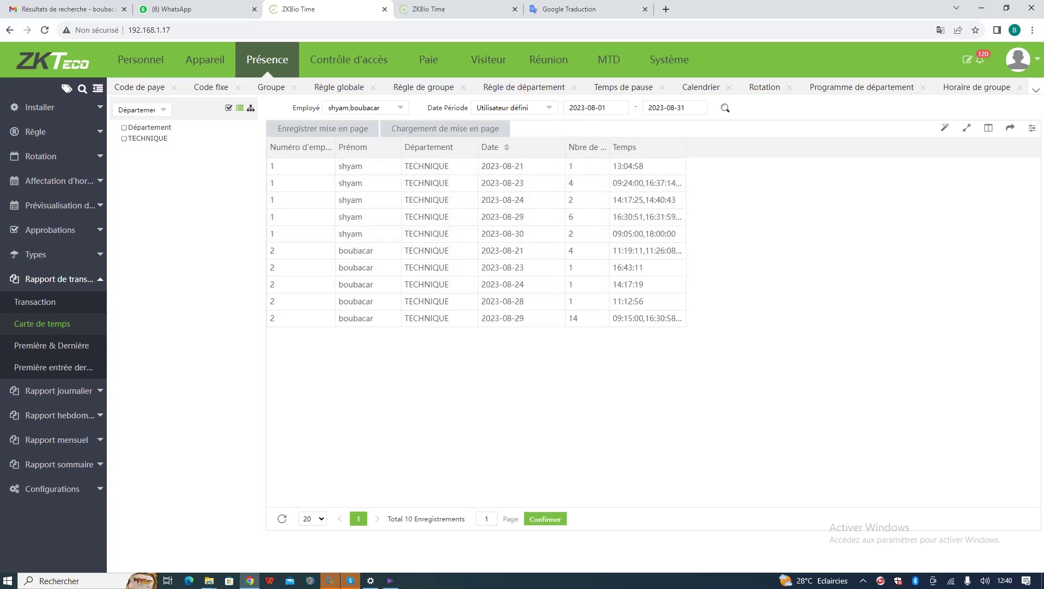
pyautogui.moveTo(610, 147); pyautogui.dragTo(646, 146)
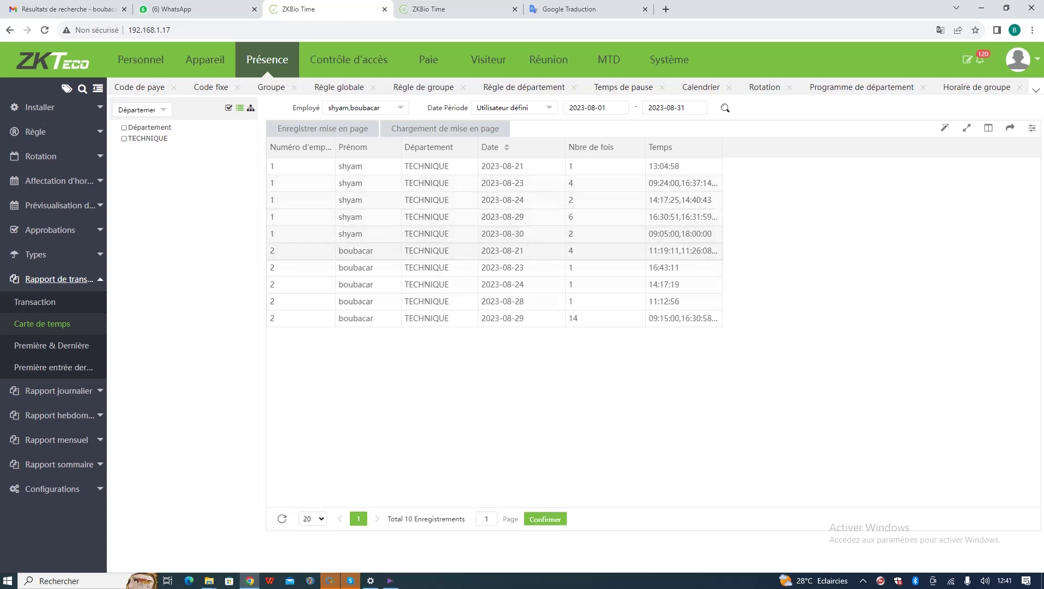
pyautogui.click(51, 345)
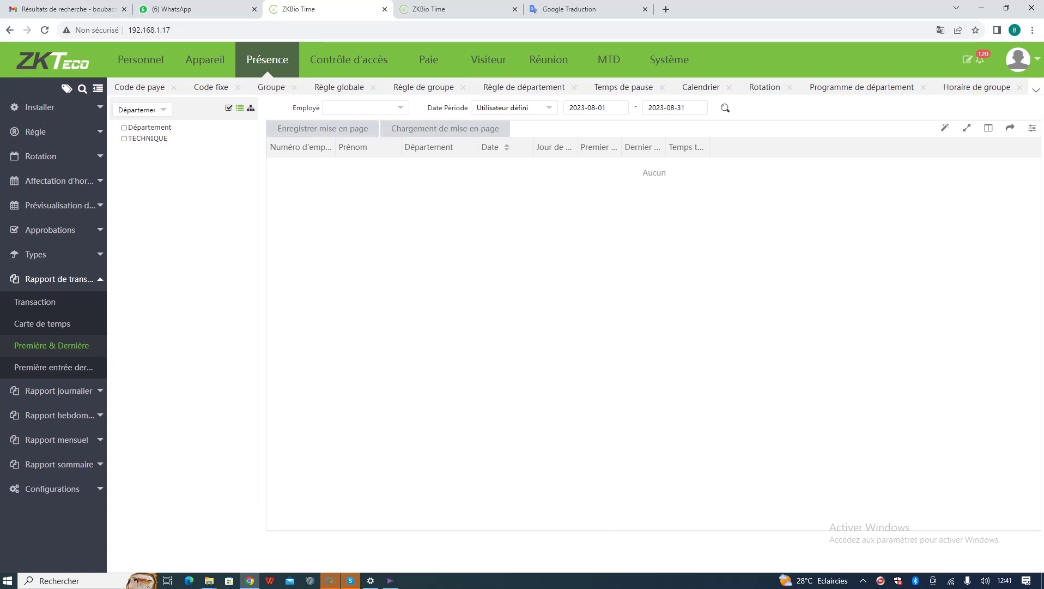
# - Check the Première & Dernière report for both employees for yesterday, then for this week
pyautogui.click(365, 107)
pyautogui.click(389, 247)
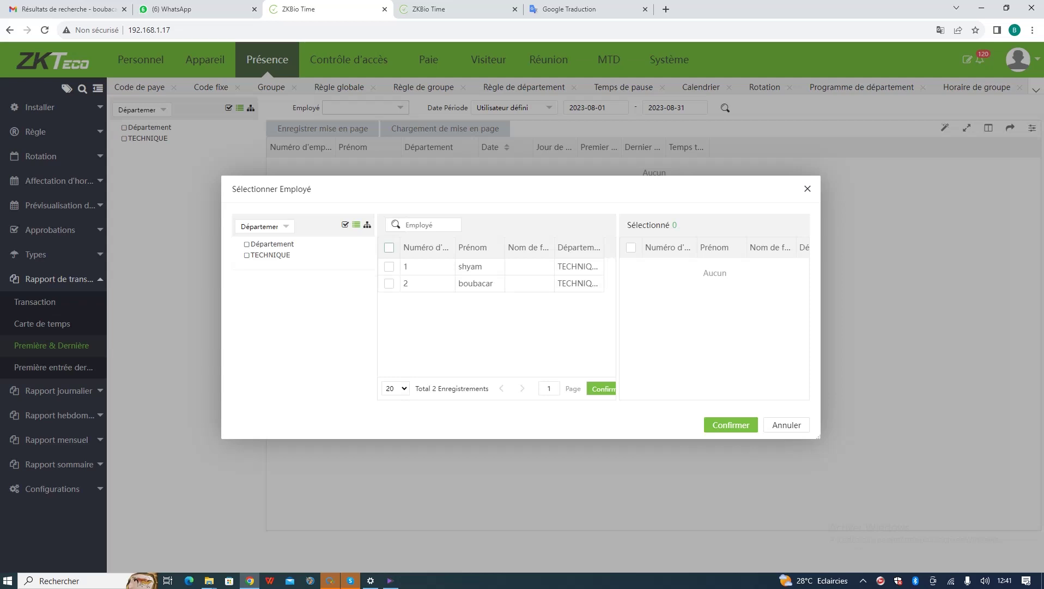
pyautogui.click(731, 425)
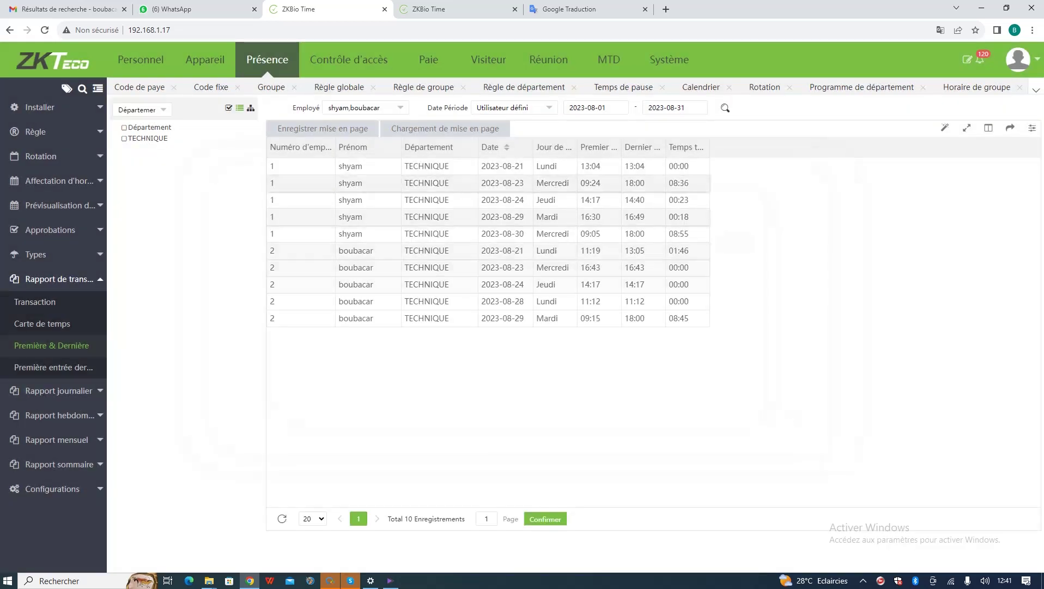
pyautogui.click(513, 107)
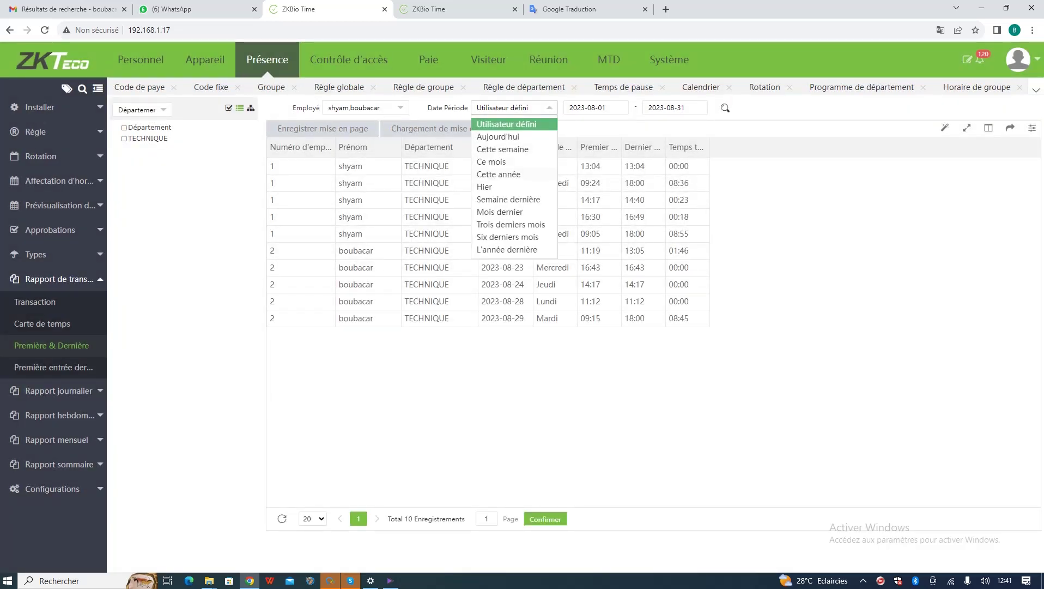
pyautogui.click(485, 186)
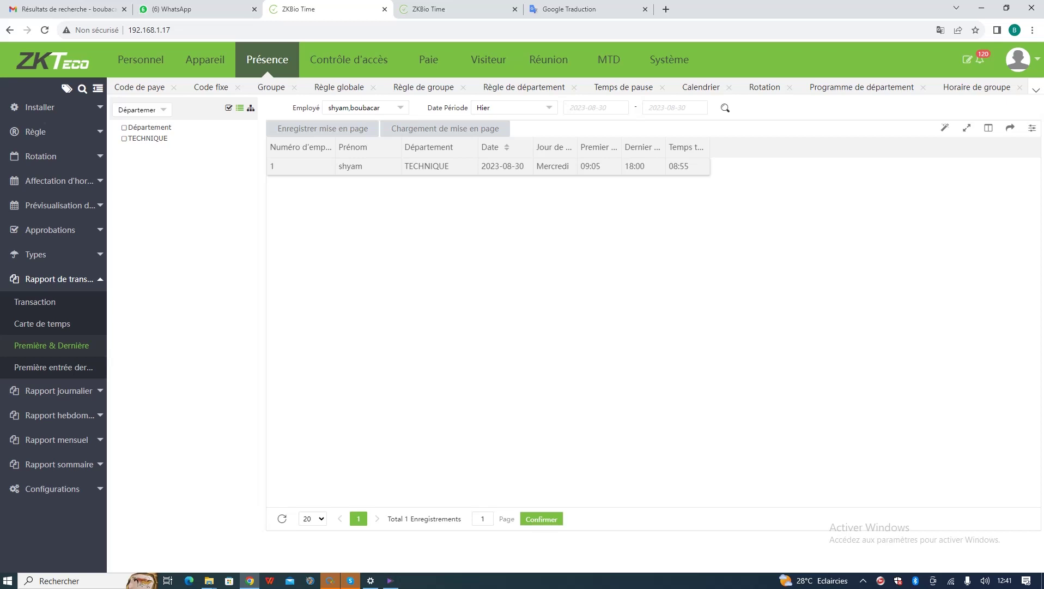
pyautogui.click(513, 107)
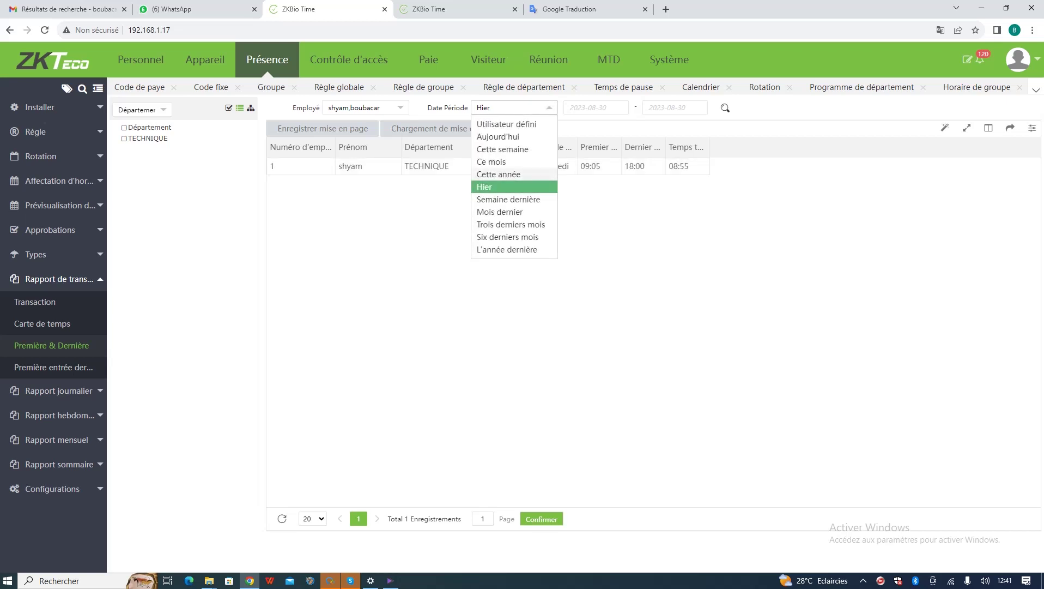
pyautogui.click(502, 148)
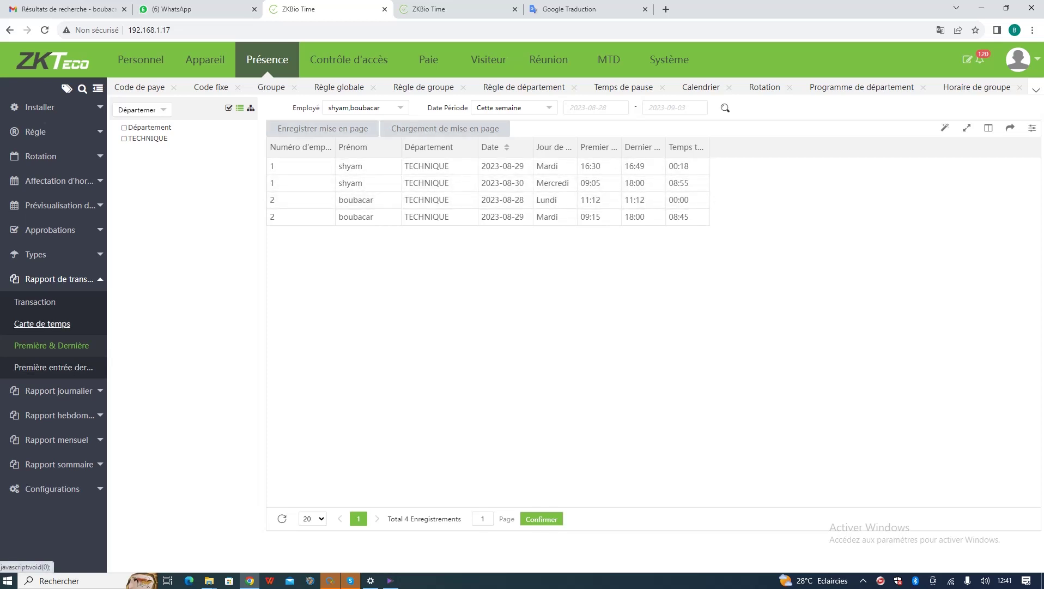
pyautogui.click(53, 367)
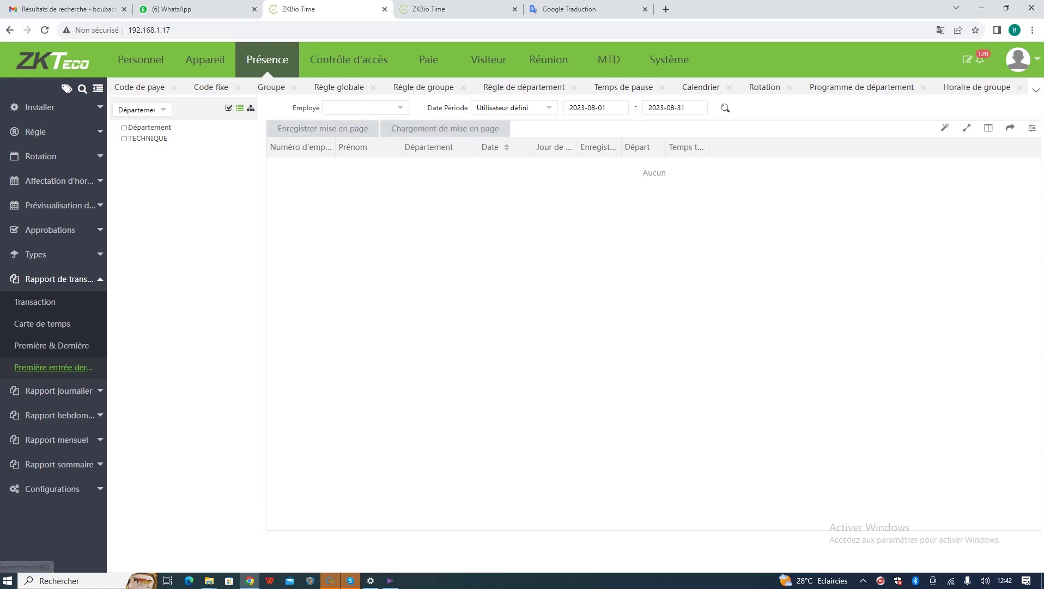
# - Load the first-entry report for both employees for this week, then yesterday's single record
pyautogui.click(364, 107)
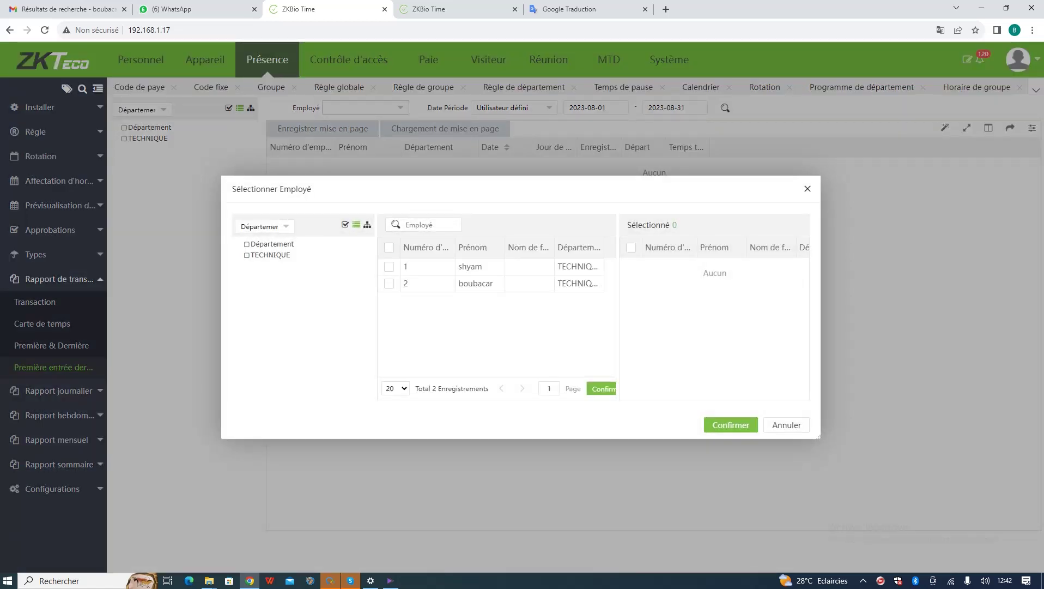
pyautogui.click(389, 247)
pyautogui.click(731, 424)
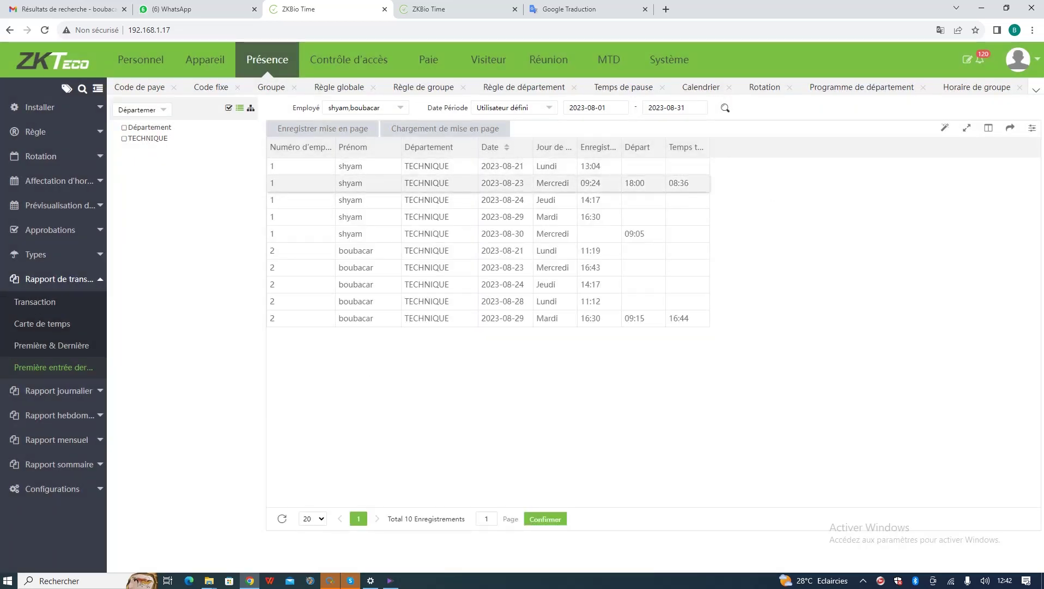
pyautogui.click(513, 108)
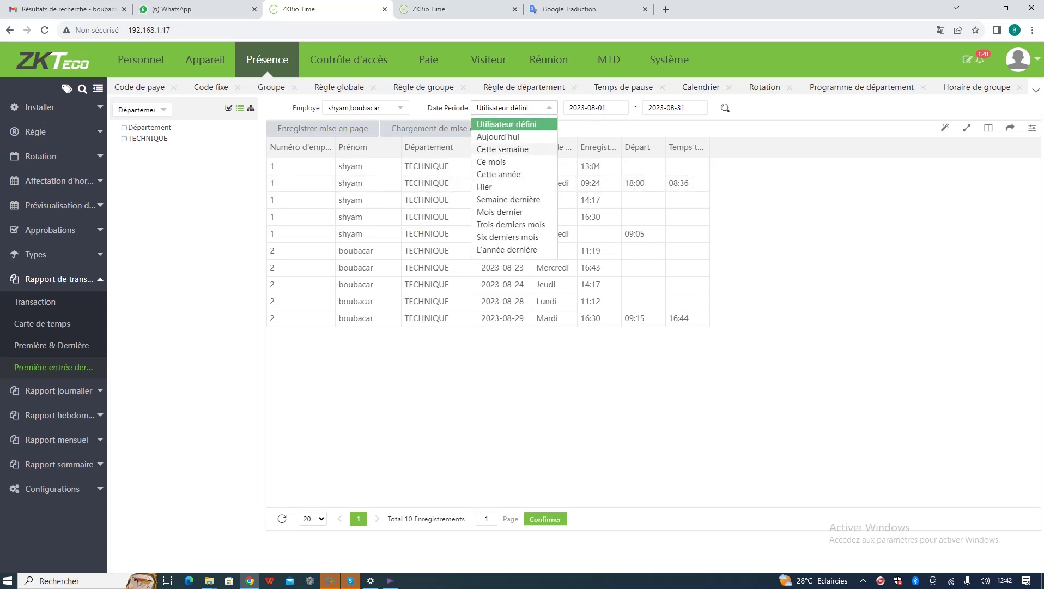
pyautogui.click(503, 149)
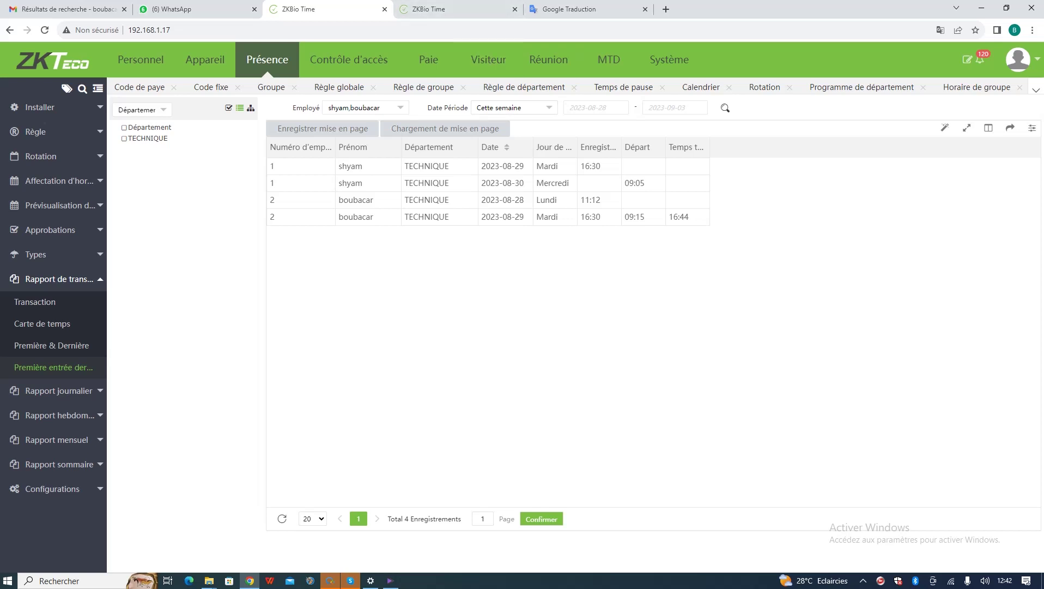
pyautogui.click(512, 107)
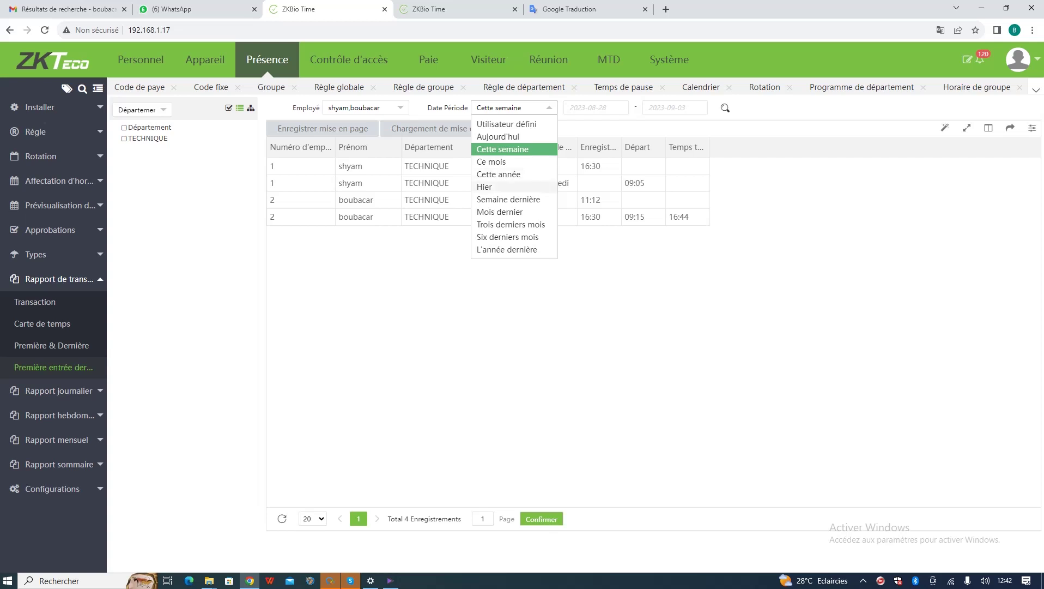
pyautogui.click(485, 186)
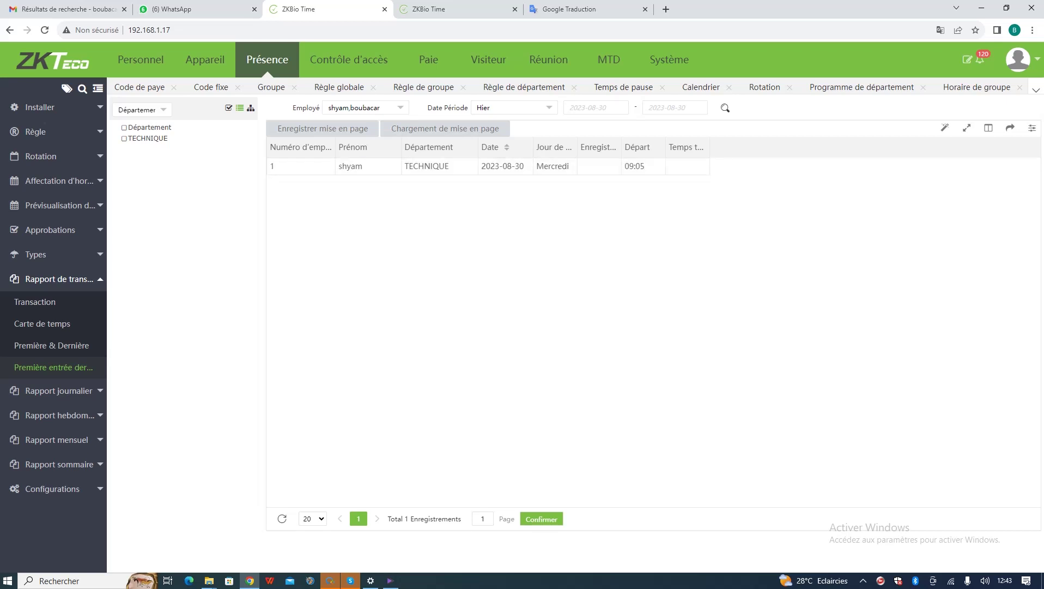
pyautogui.click(58, 390)
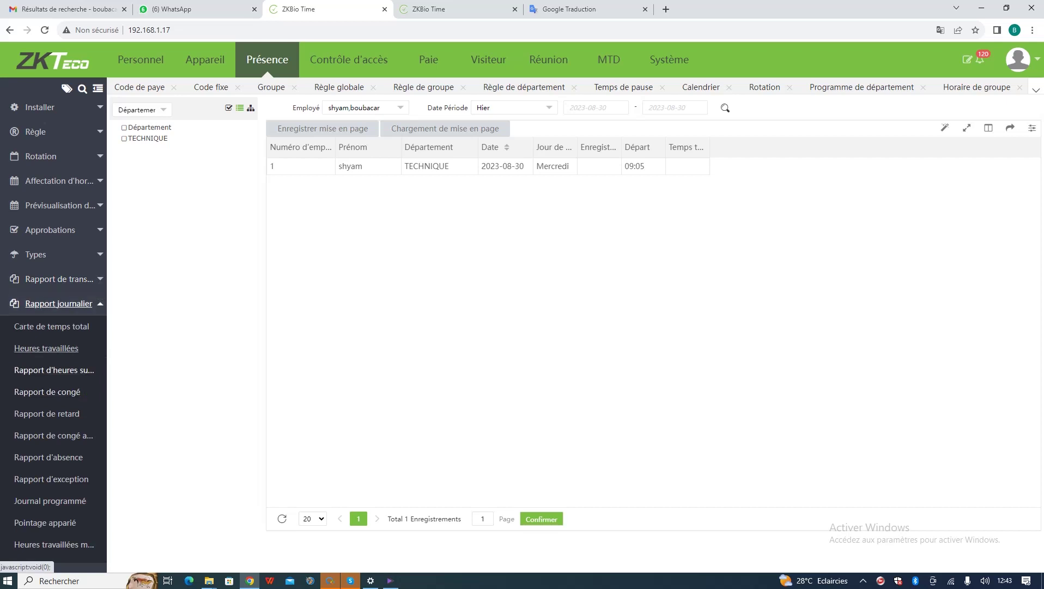
# - Show the Carte de temps total report for both employees for this week
pyautogui.click(52, 326)
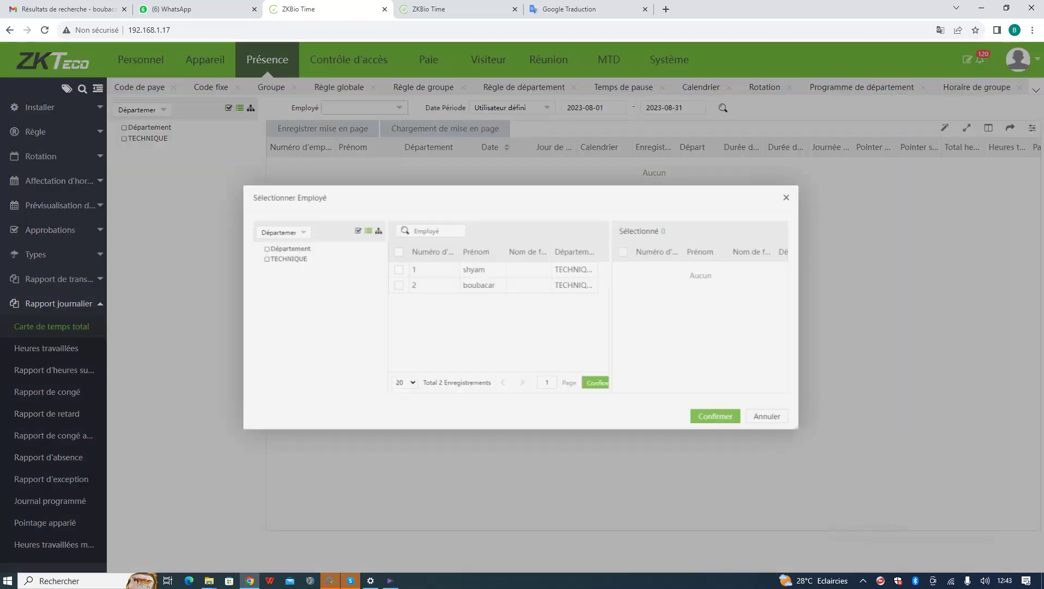
pyautogui.click(364, 107)
pyautogui.click(389, 247)
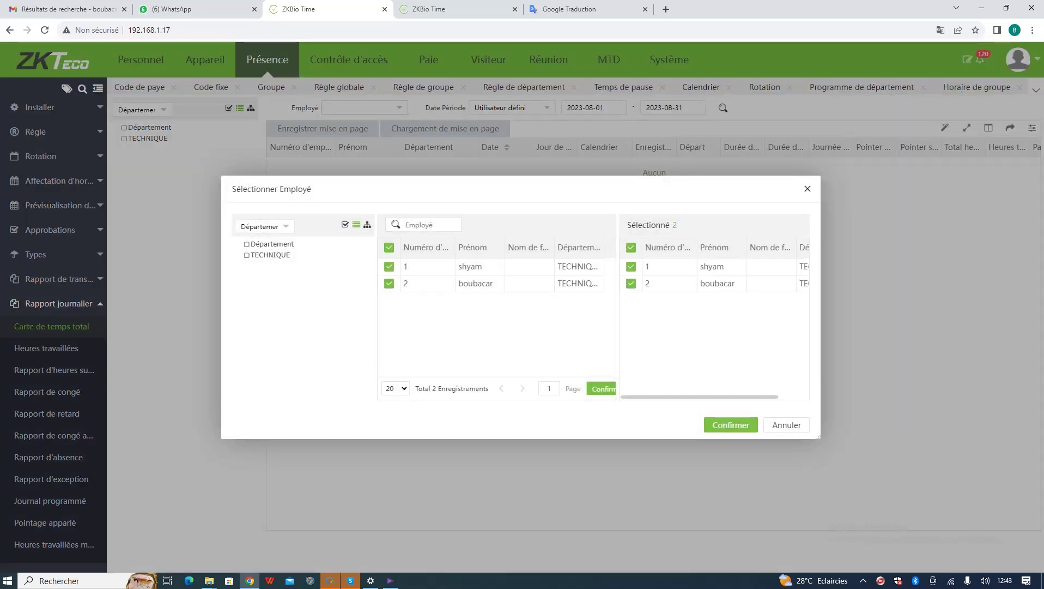
pyautogui.click(731, 425)
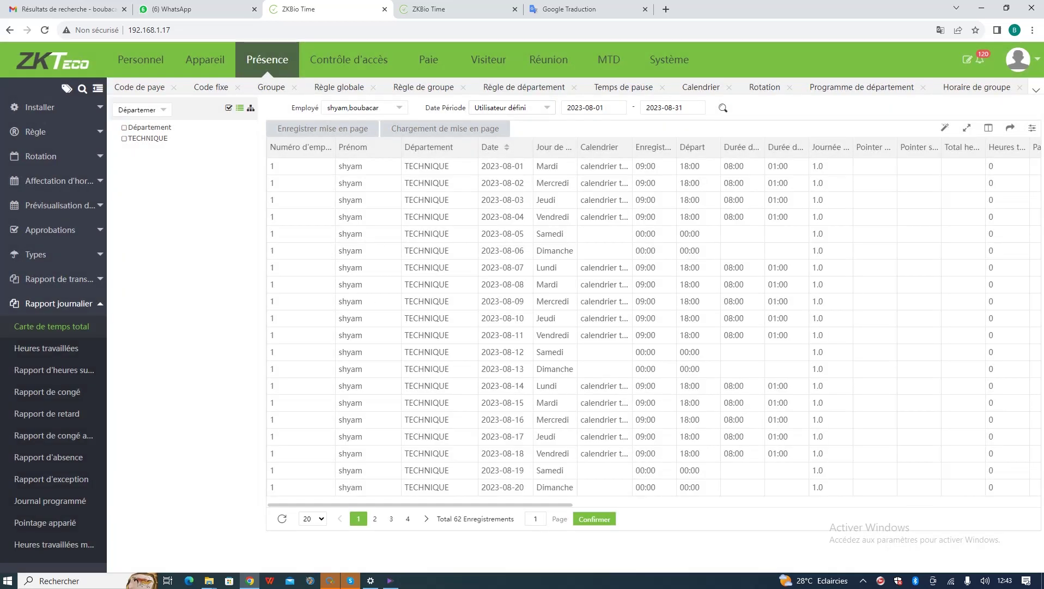
pyautogui.click(512, 107)
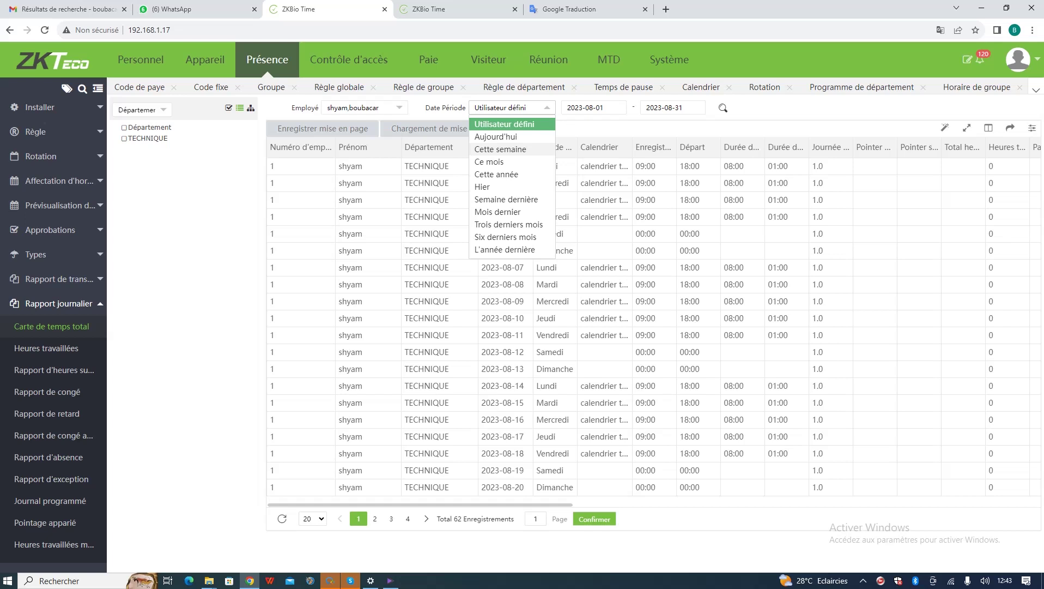
pyautogui.click(500, 149)
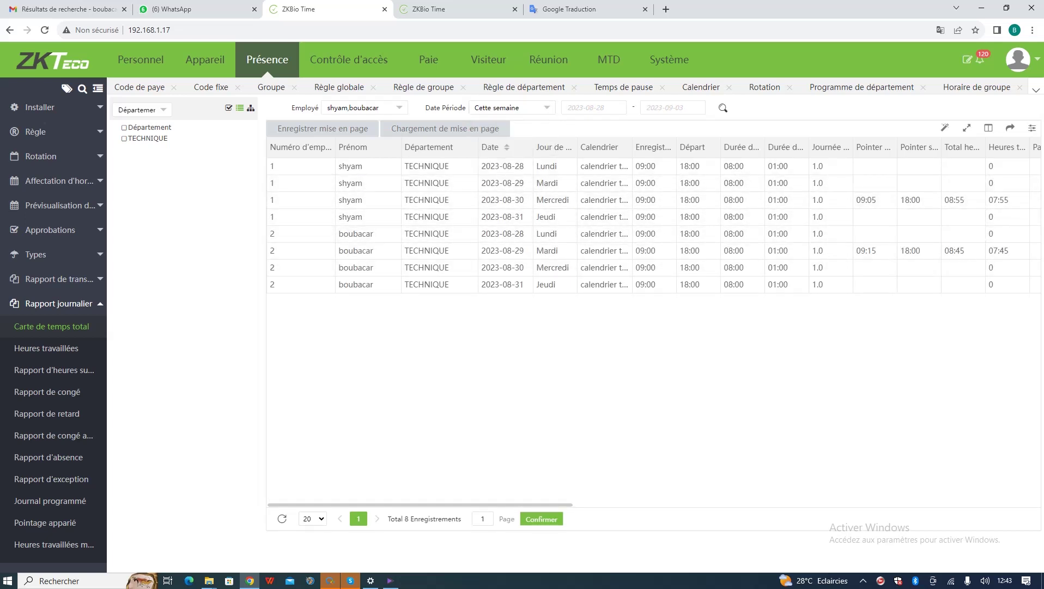
# - Scroll the 8-record timecard table sideways to review the worked hours columns
pyautogui.moveTo(420, 505); pyautogui.dragTo(430, 504)
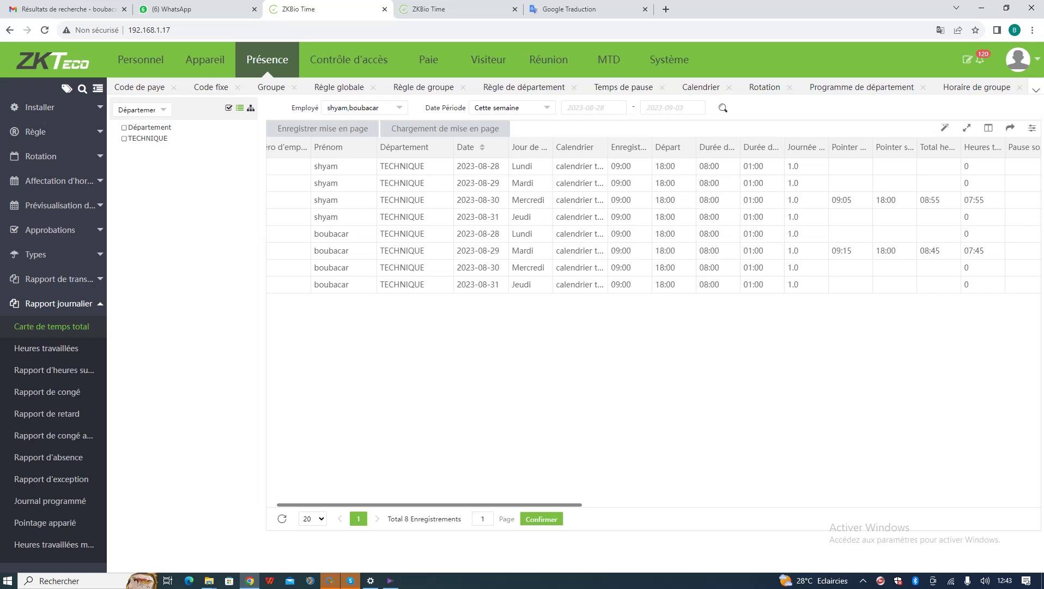
pyautogui.moveTo(430, 505); pyautogui.dragTo(519, 505)
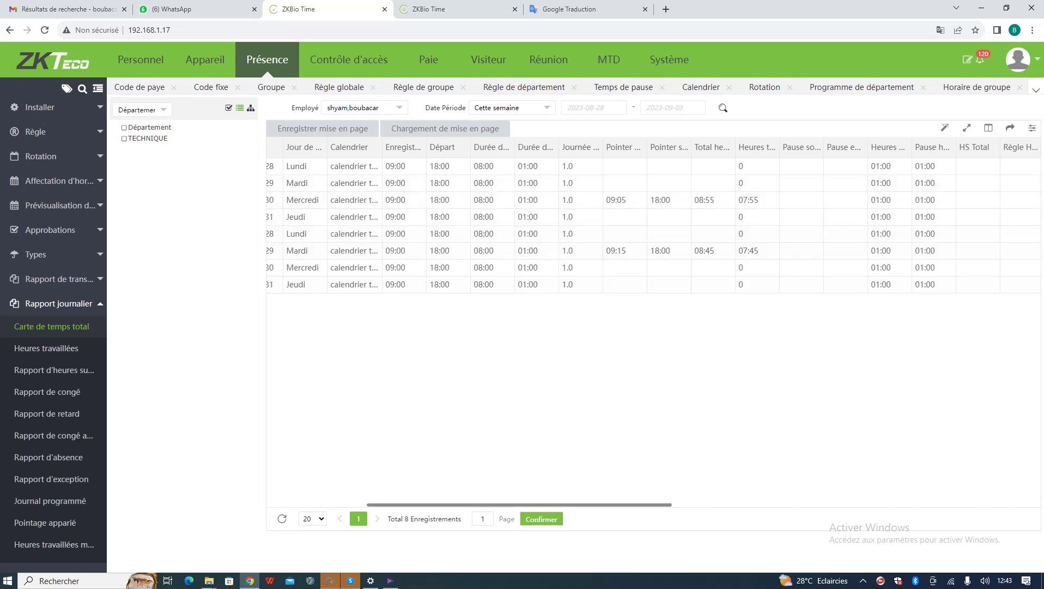
pyautogui.hscroll(1, 654, 327)
pyautogui.hscroll(5, 654, 325)
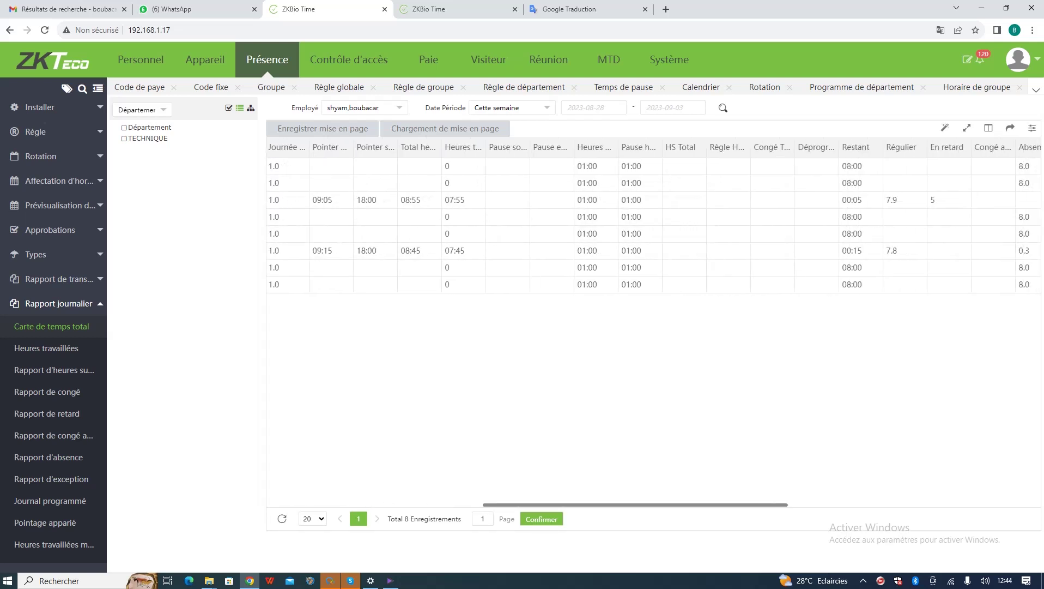
pyautogui.hscroll(2, 653, 326)
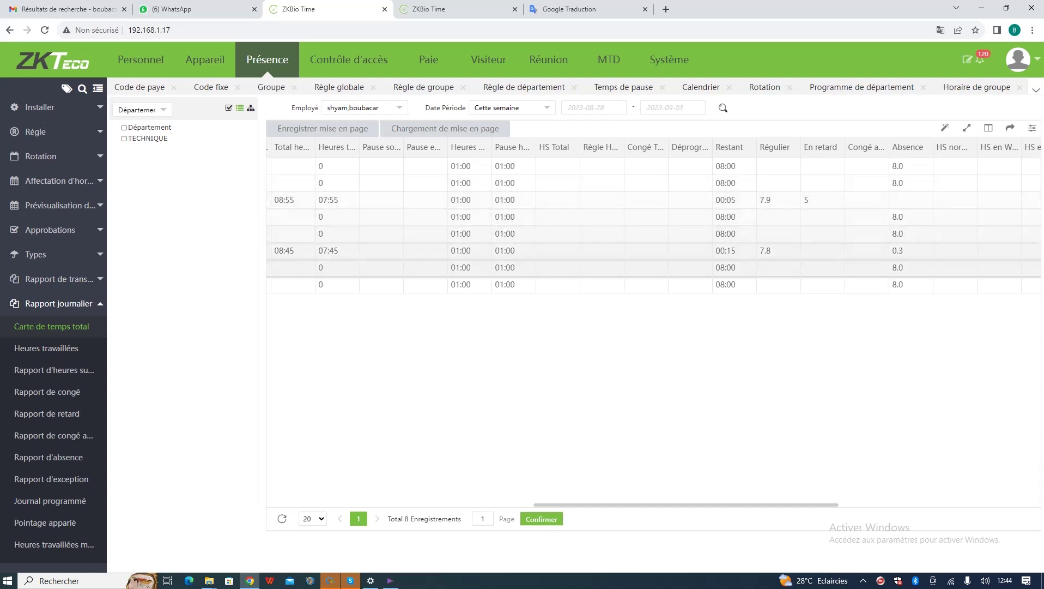
pyautogui.hscroll(3, 654, 327)
pyautogui.hscroll(-10, 653, 325)
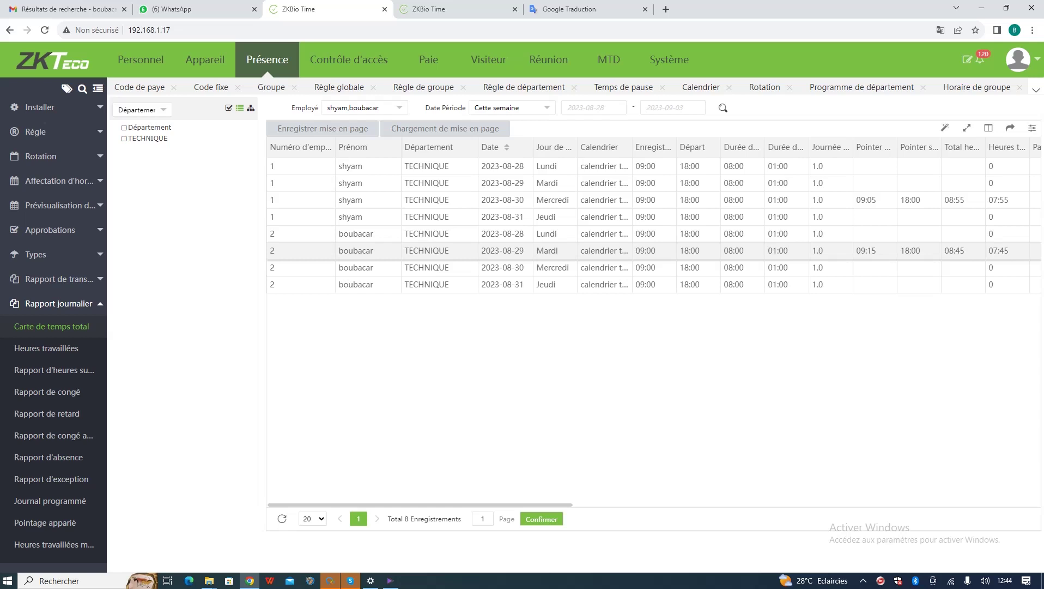
pyautogui.moveTo(420, 505); pyautogui.dragTo(692, 504)
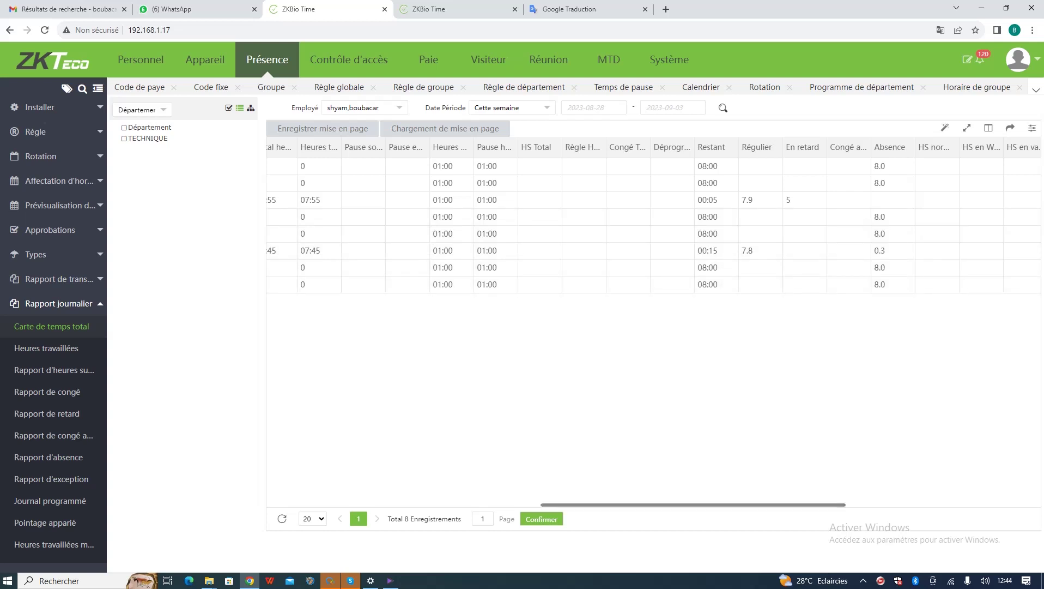
pyautogui.moveTo(694, 504); pyautogui.dragTo(654, 504)
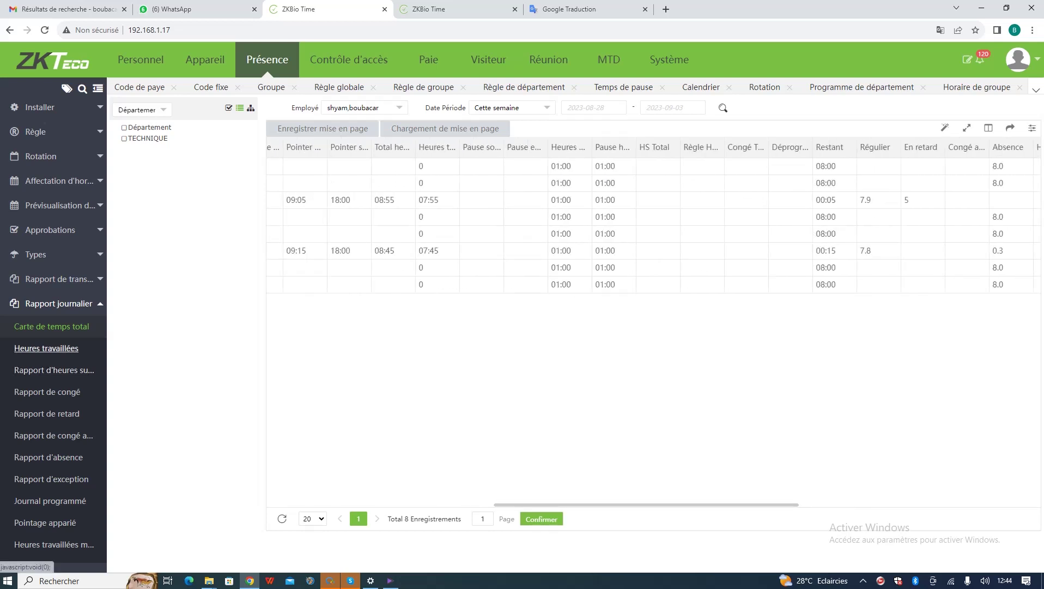
pyautogui.click(46, 348)
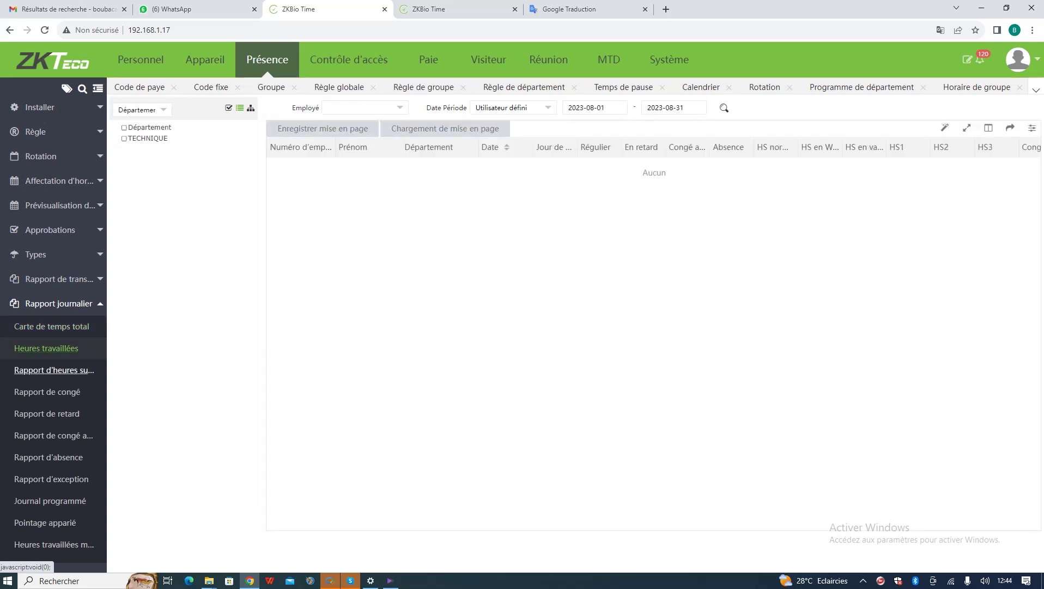
# - Run the Rapport de retard for all employees, showing one 5-minute late day on 2023-08-30
pyautogui.click(54, 370)
pyautogui.click(47, 413)
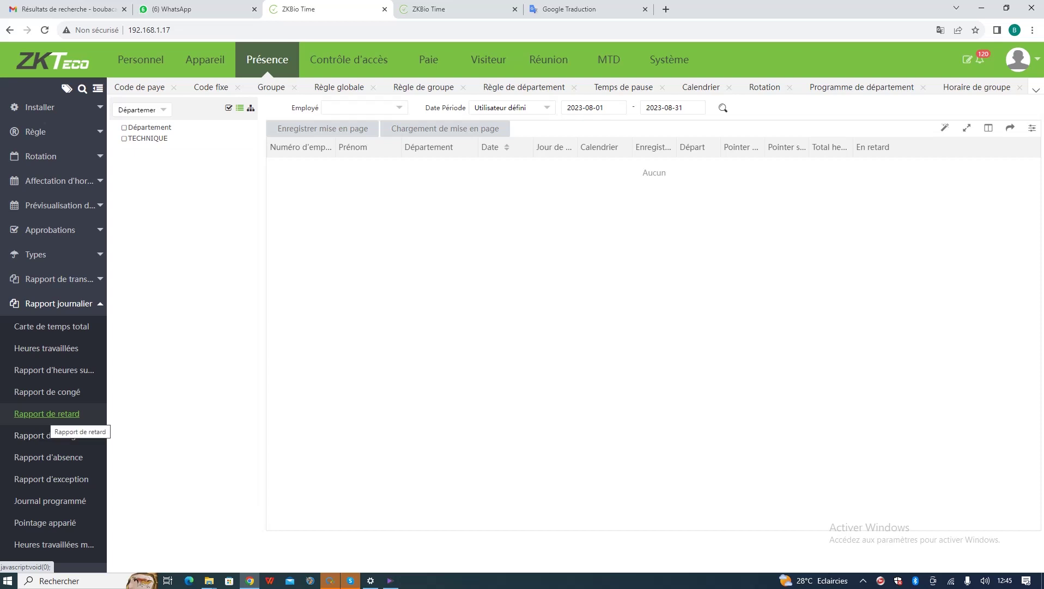
pyautogui.click(363, 107)
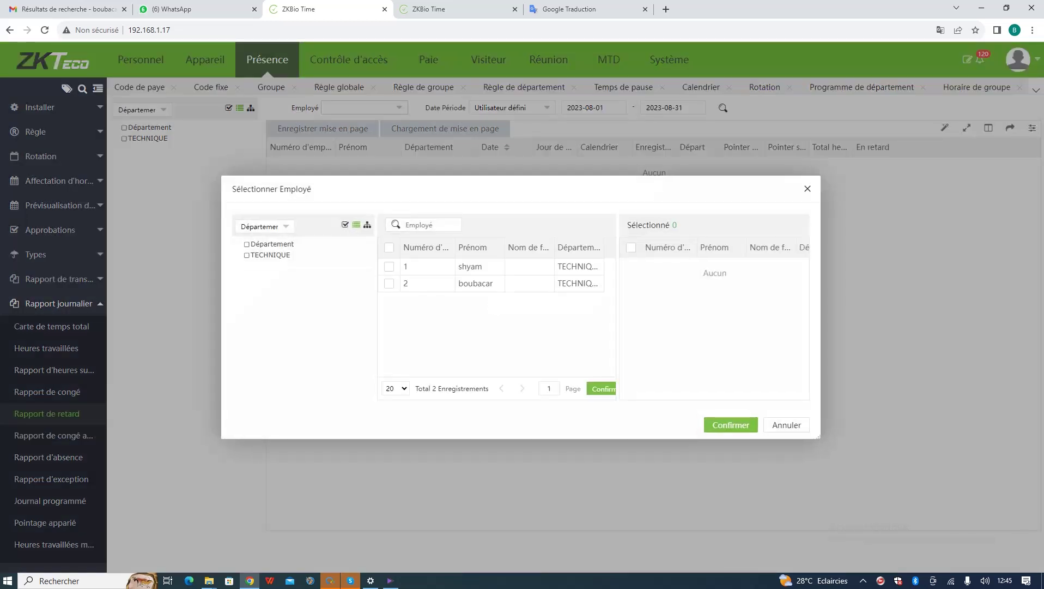
pyautogui.click(389, 247)
pyautogui.click(731, 424)
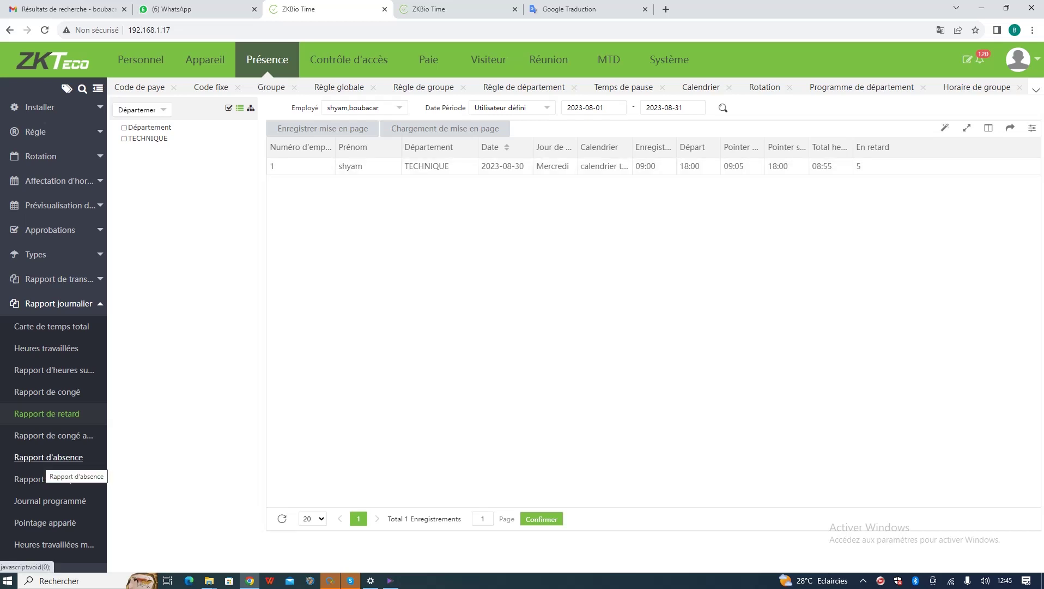
pyautogui.click(48, 457)
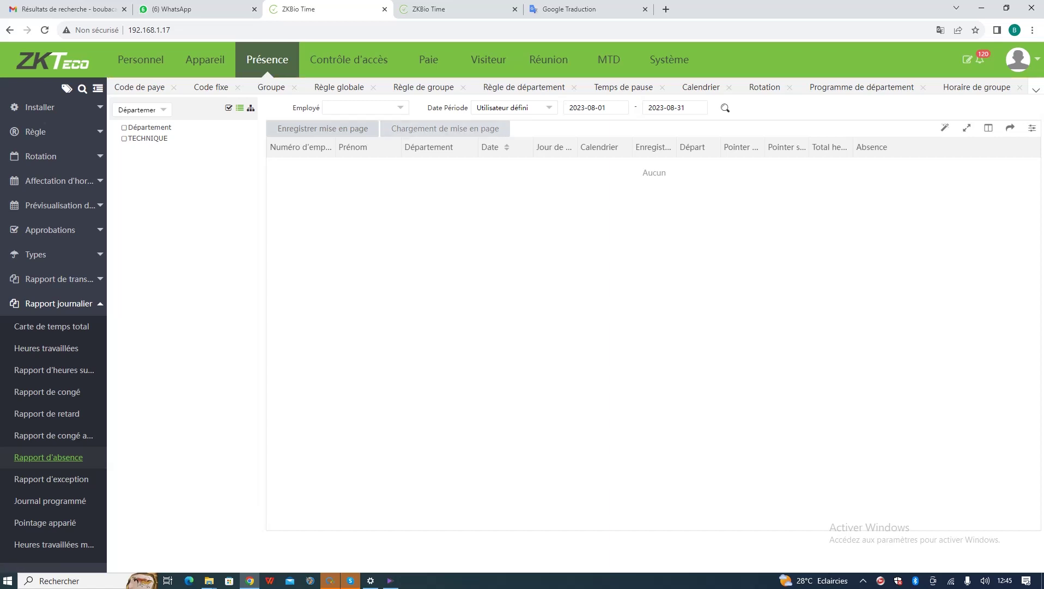
# - Select both employees for the absence report and set the period to Hier, then Cette semaine
pyautogui.click(366, 108)
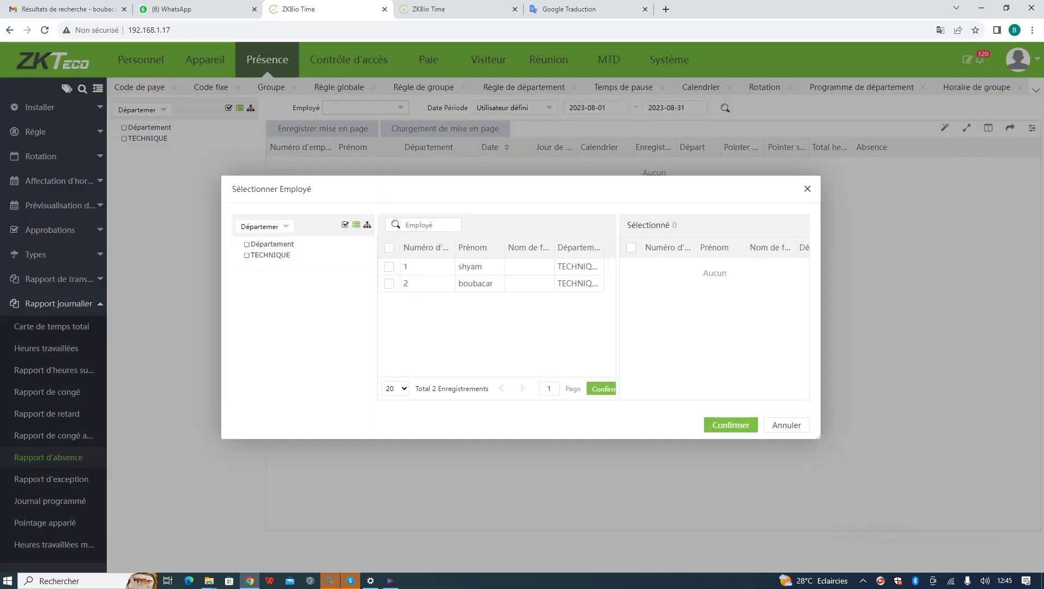
pyautogui.click(389, 247)
pyautogui.click(731, 425)
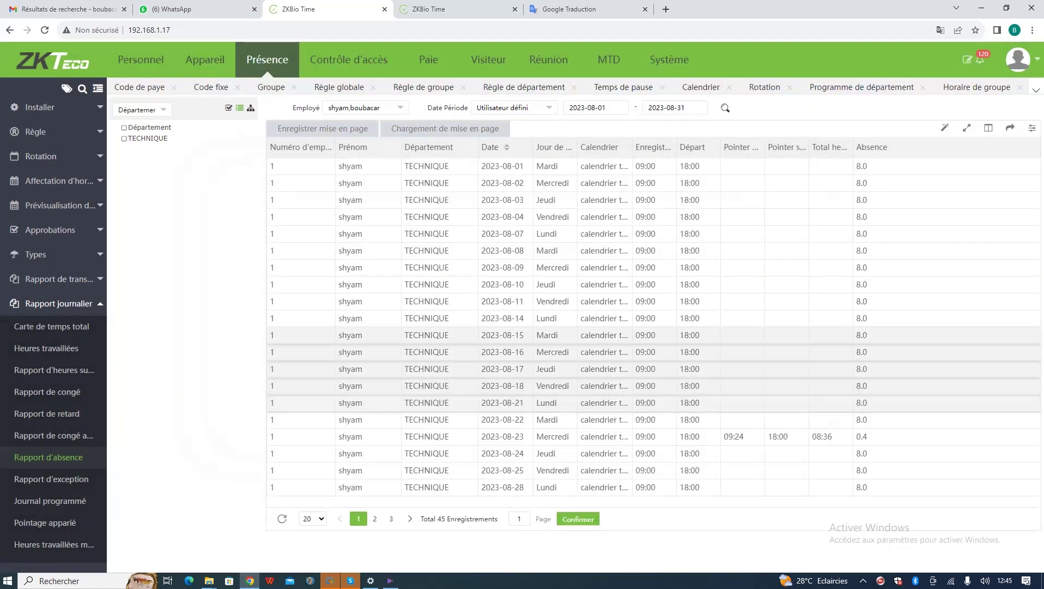
pyautogui.click(512, 107)
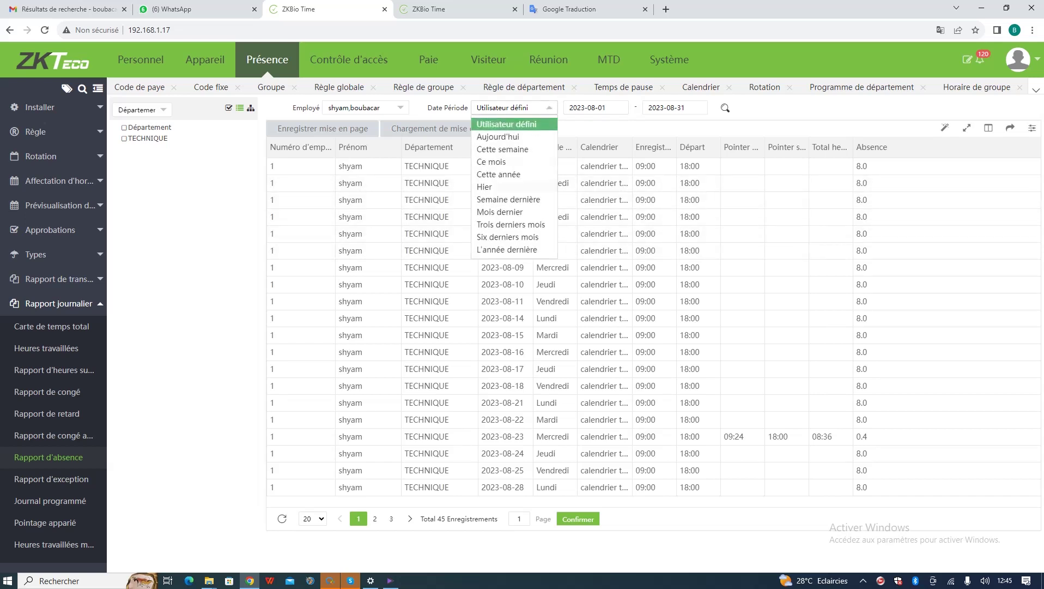
pyautogui.click(507, 176)
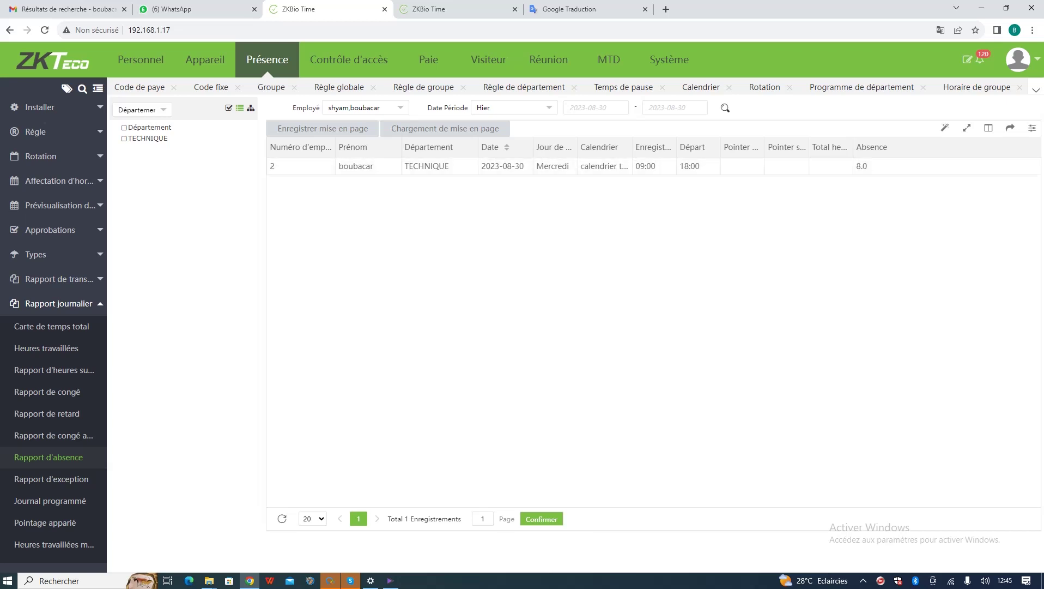
pyautogui.click(514, 108)
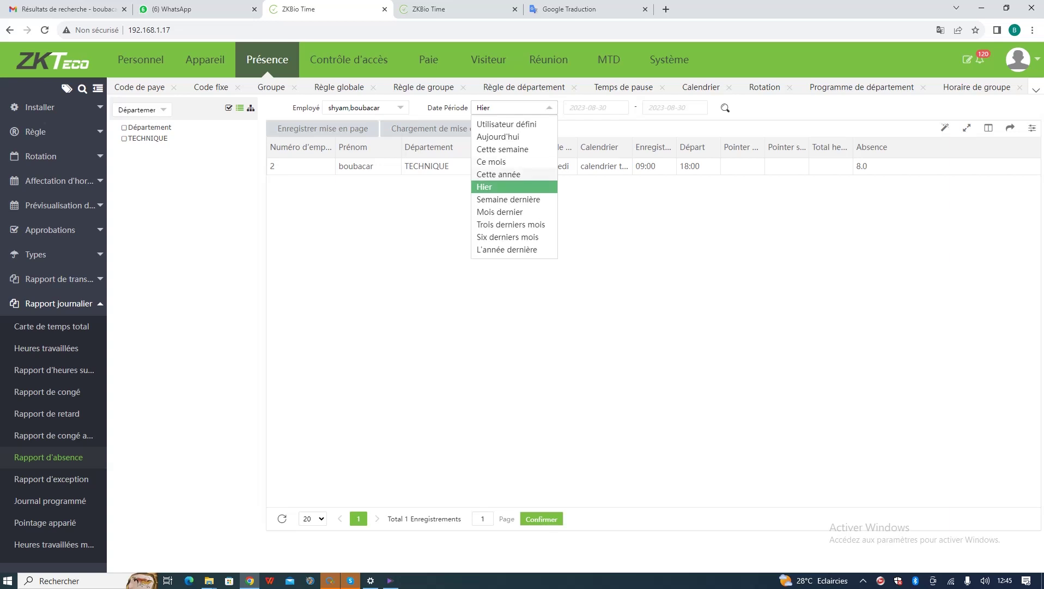
pyautogui.click(502, 149)
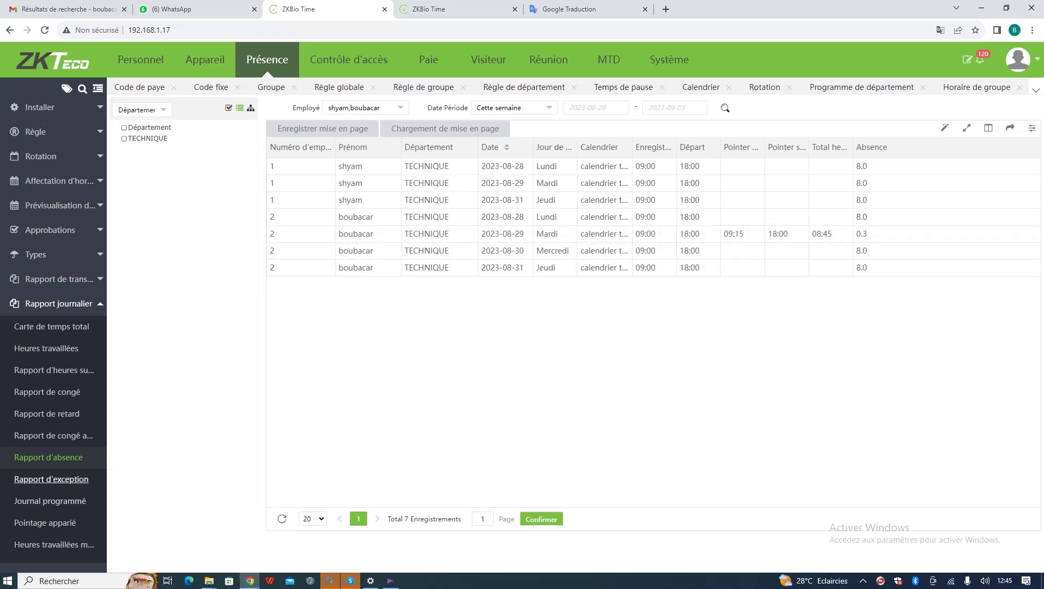
# - Browse the exception, Journal programmé and Pointage apparié reports, selecting both employees in Journal programmé
pyautogui.click(51, 479)
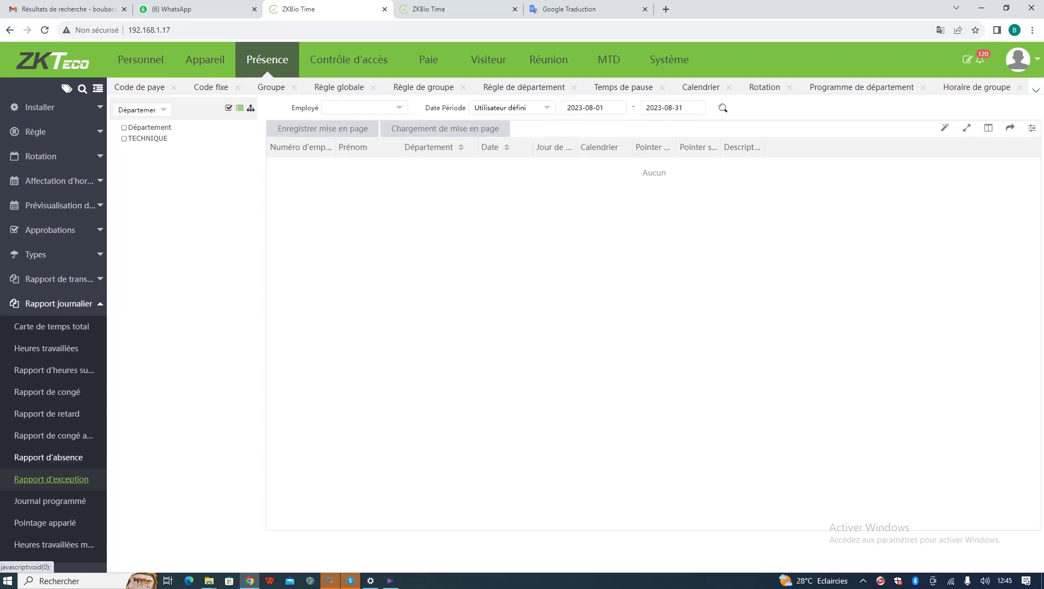
pyautogui.click(50, 500)
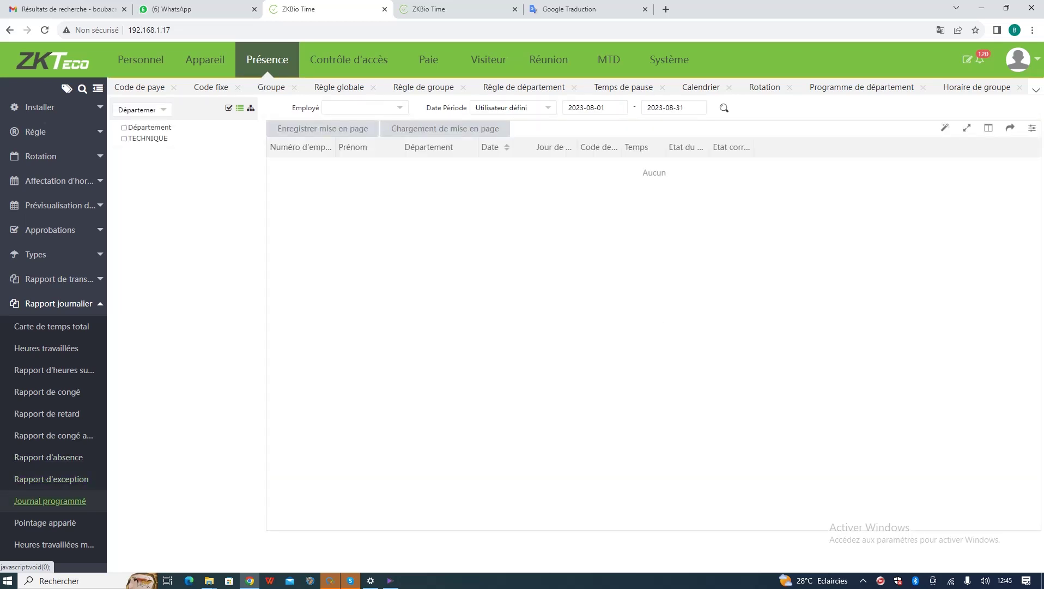
pyautogui.click(45, 522)
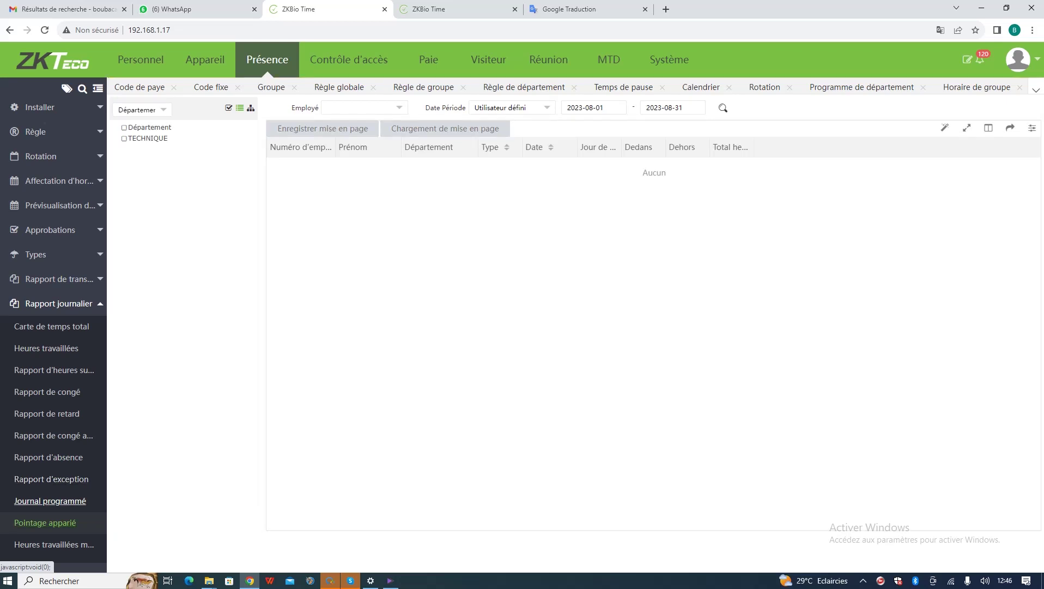
pyautogui.click(49, 500)
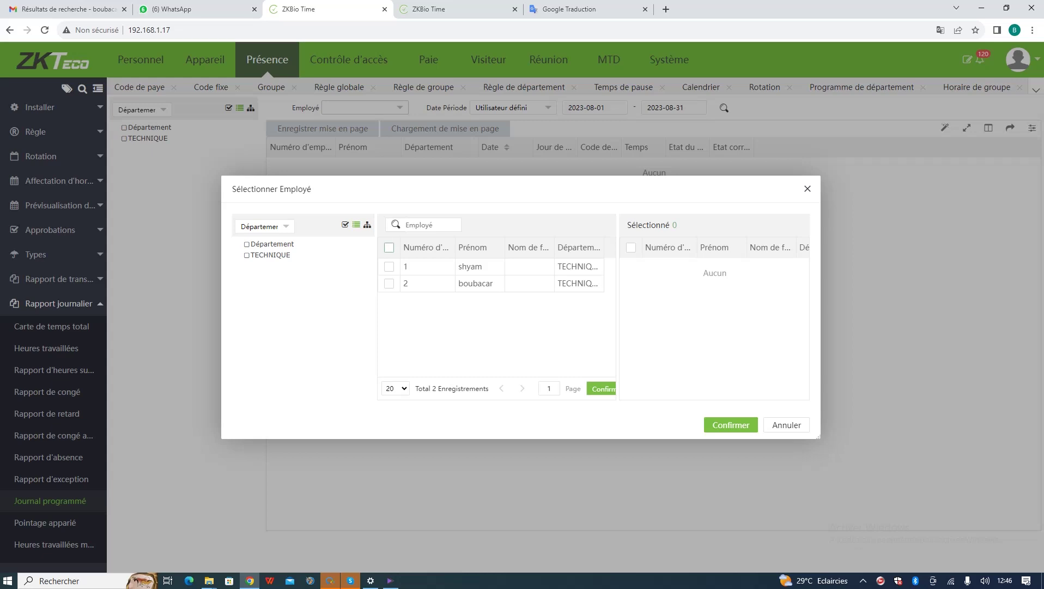
pyautogui.click(389, 247)
pyautogui.click(731, 424)
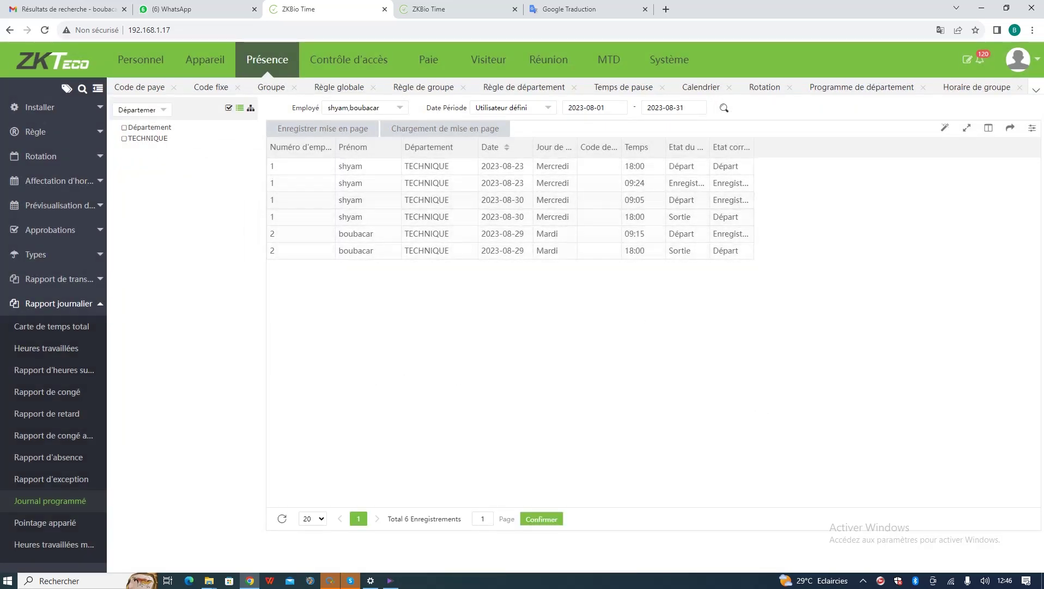
# - Look through the absence, exception, late-arrival and leave reports, then open weekly Heures hebdomadaires
pyautogui.click(48, 456)
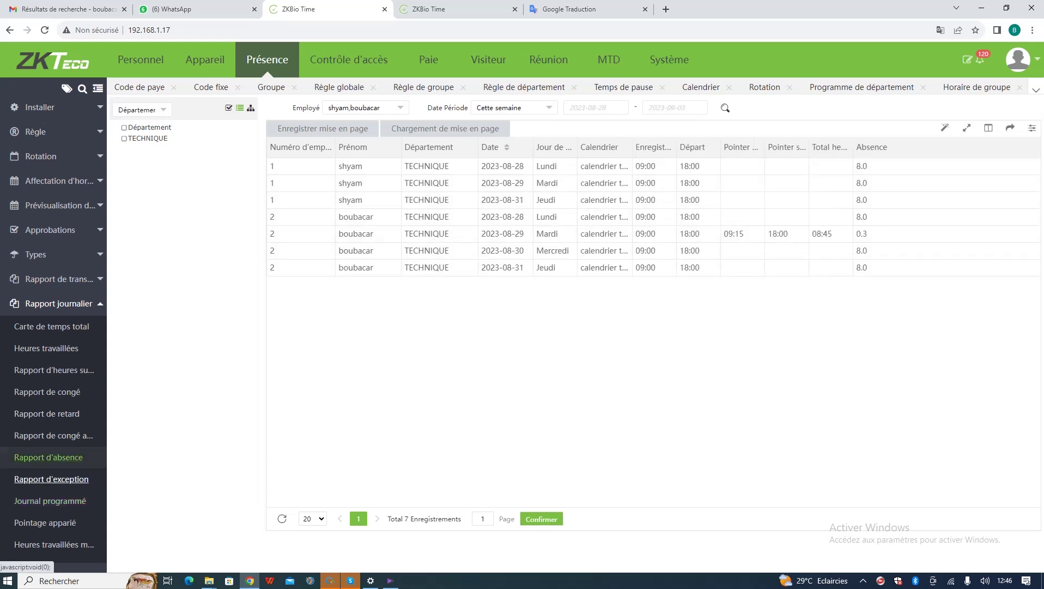
pyautogui.click(51, 478)
pyautogui.click(46, 413)
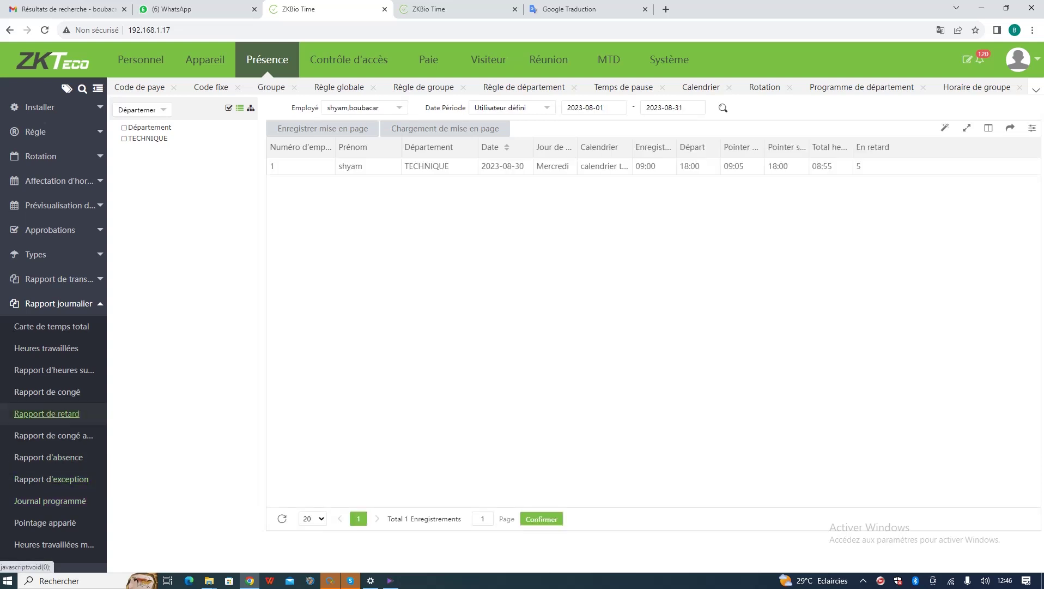
pyautogui.click(47, 391)
pyautogui.scroll(-2, 51, 371)
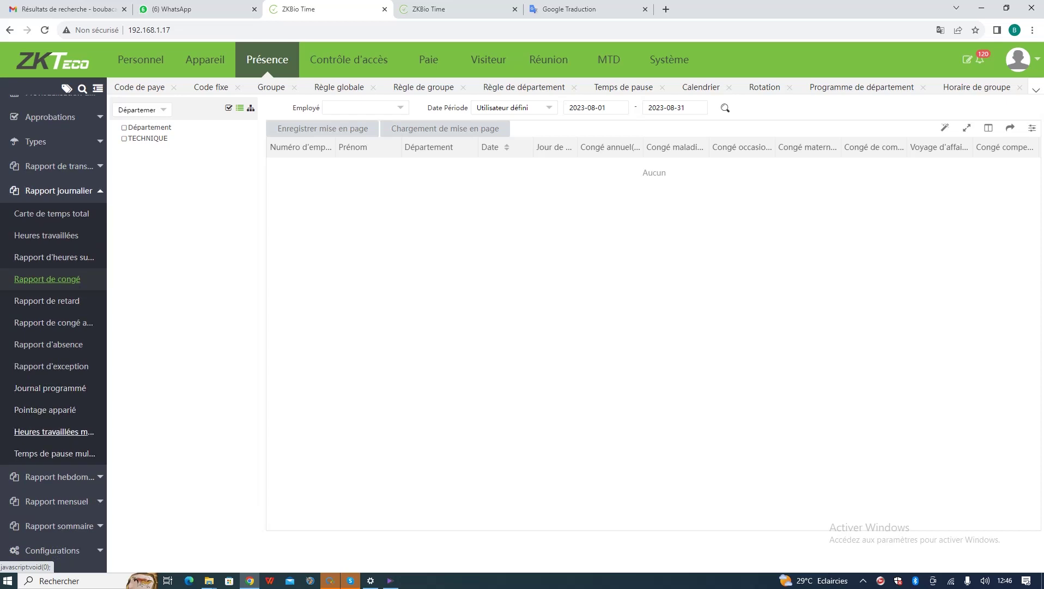
pyautogui.click(60, 477)
pyautogui.click(54, 351)
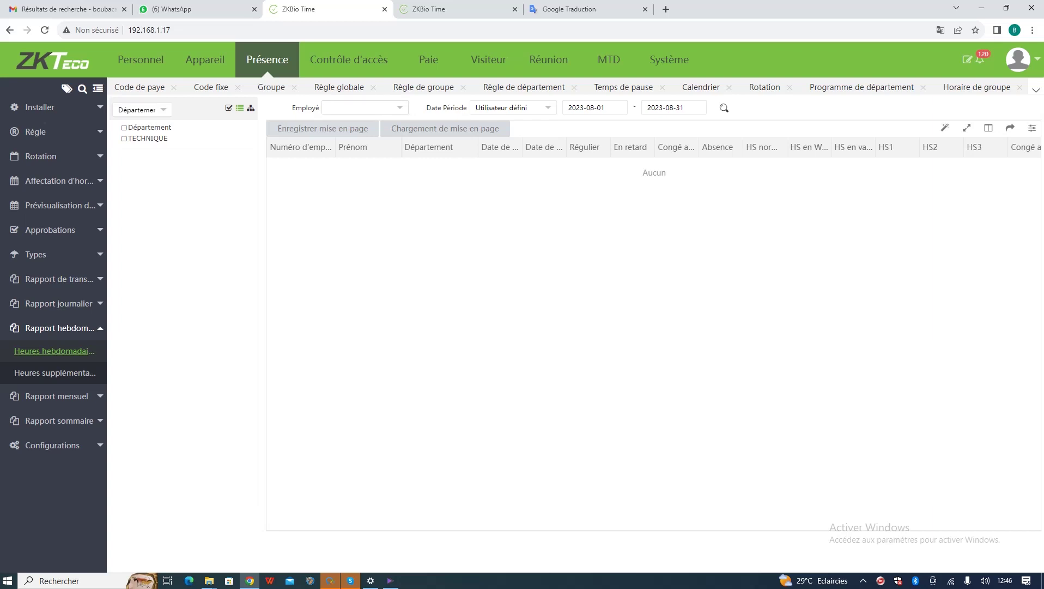
# - Load both employees into the weekly hours report, then open the daily Heures travaillées report
pyautogui.click(364, 107)
pyautogui.click(389, 247)
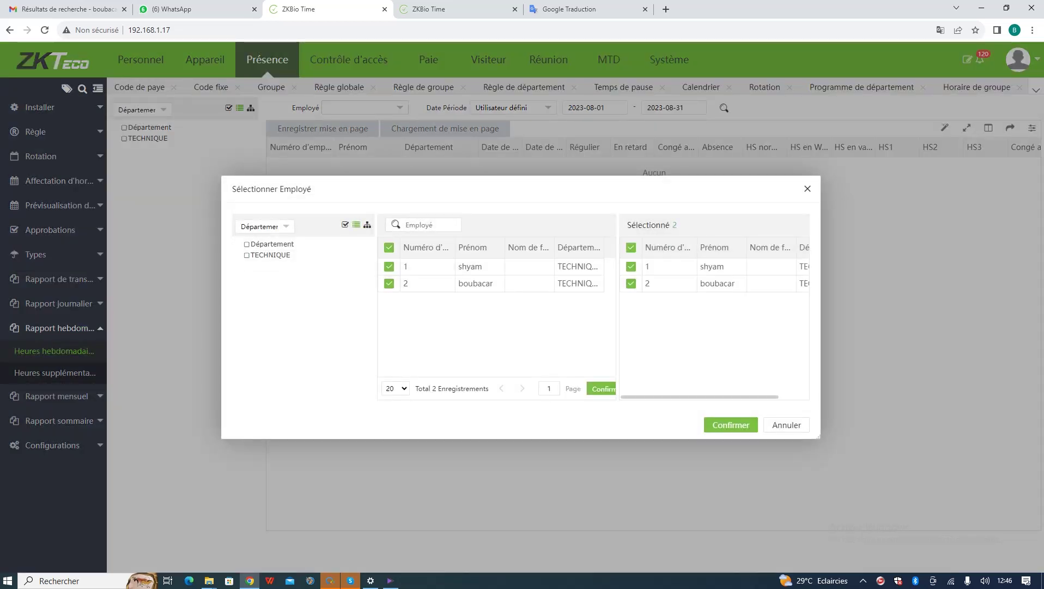
pyautogui.click(731, 424)
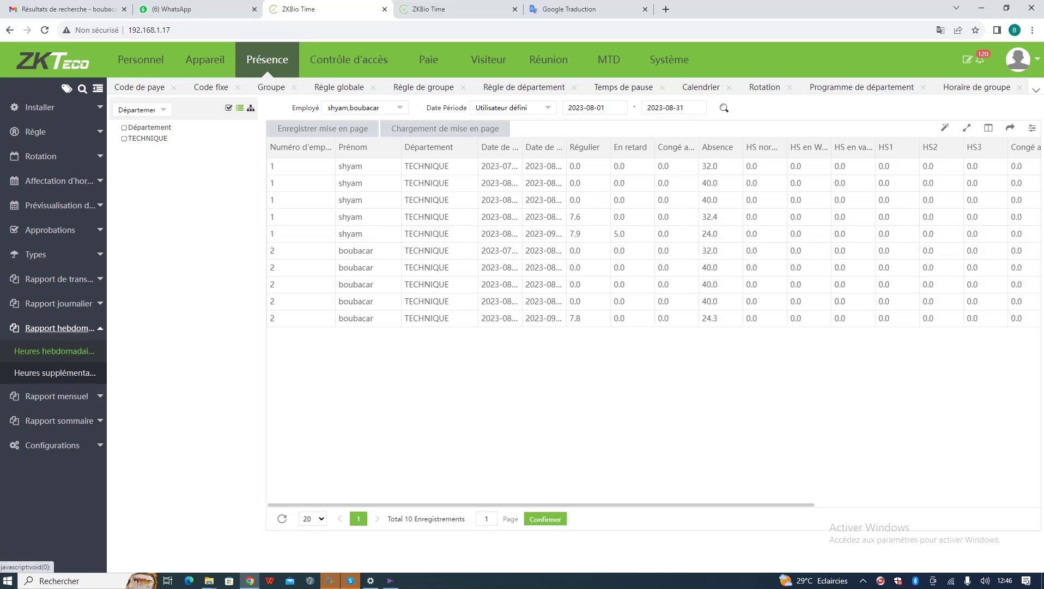
pyautogui.click(59, 303)
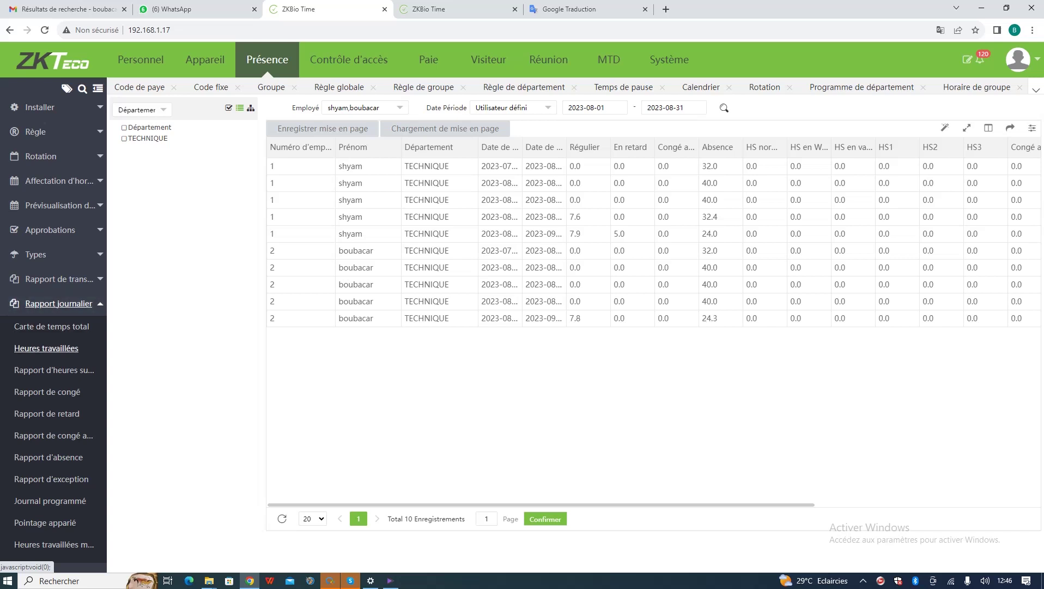
pyautogui.click(46, 347)
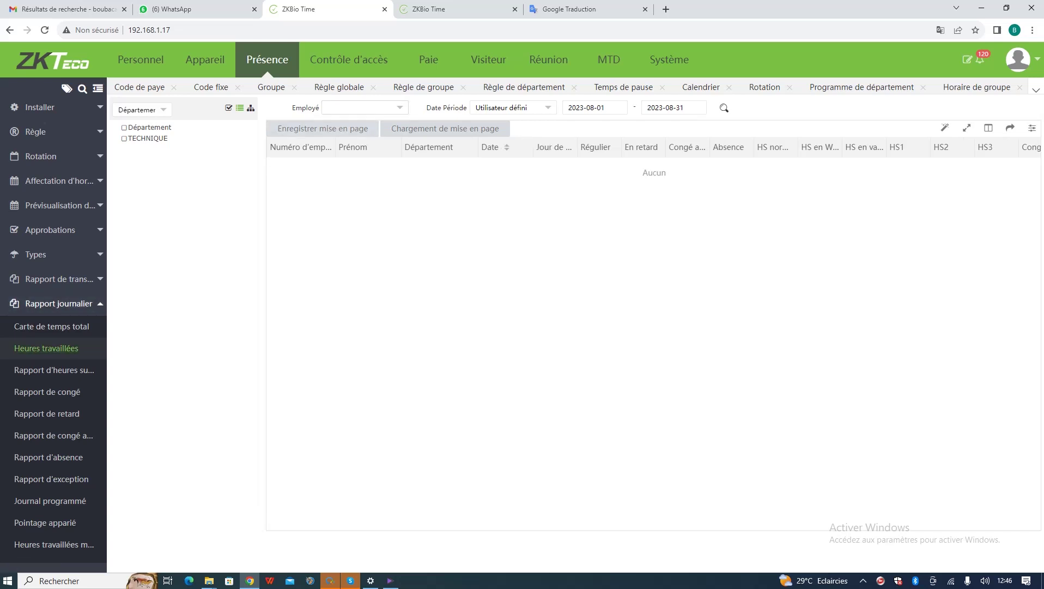
# - Select both employees with Date Période Cette semaine, then switch to the Carte de temps total report
pyautogui.click(371, 108)
pyautogui.click(389, 247)
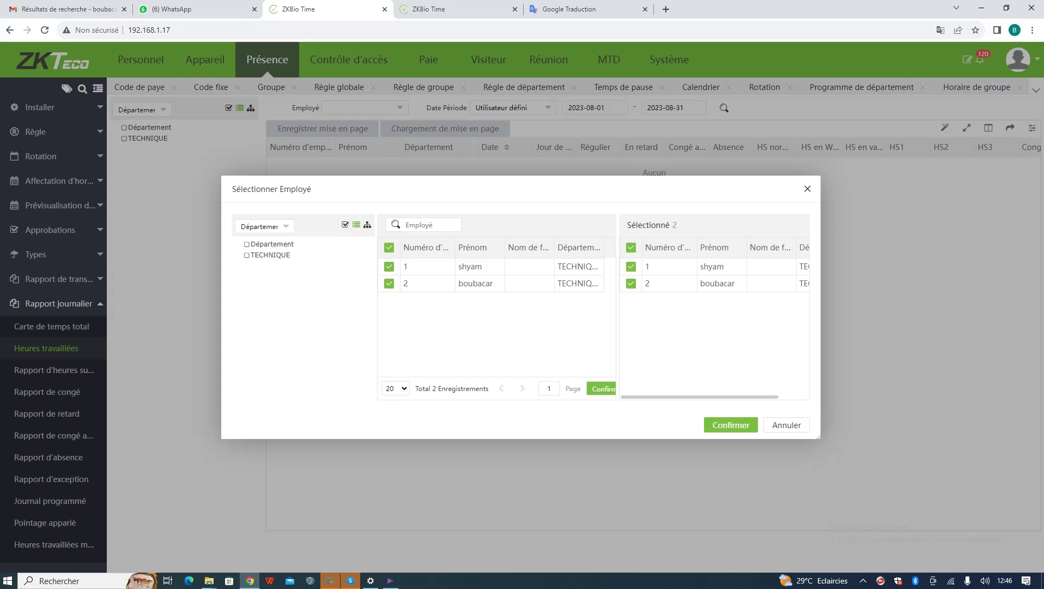
pyautogui.click(731, 424)
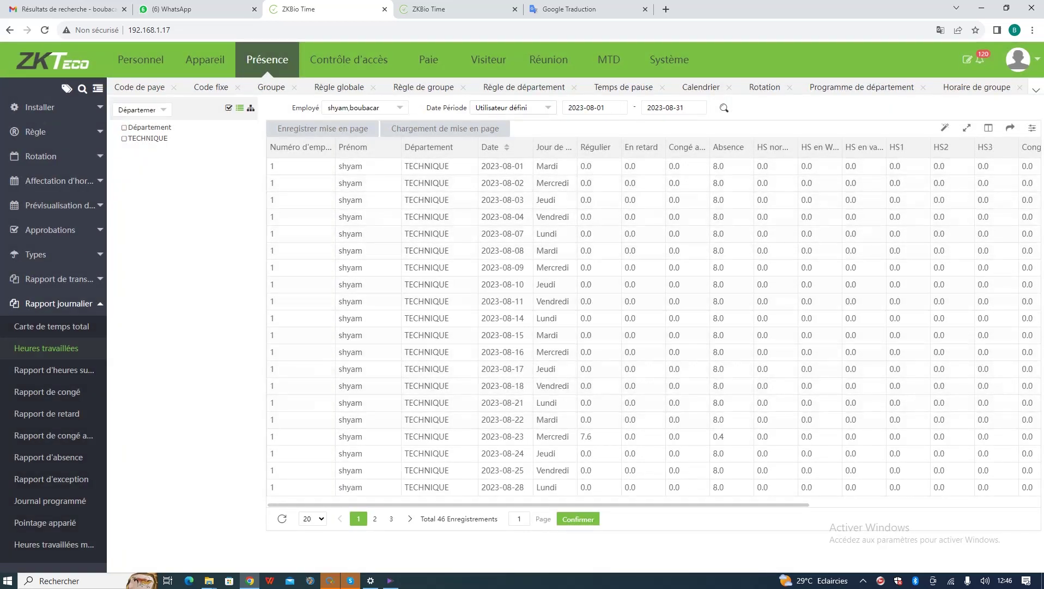
pyautogui.click(512, 107)
pyautogui.click(491, 152)
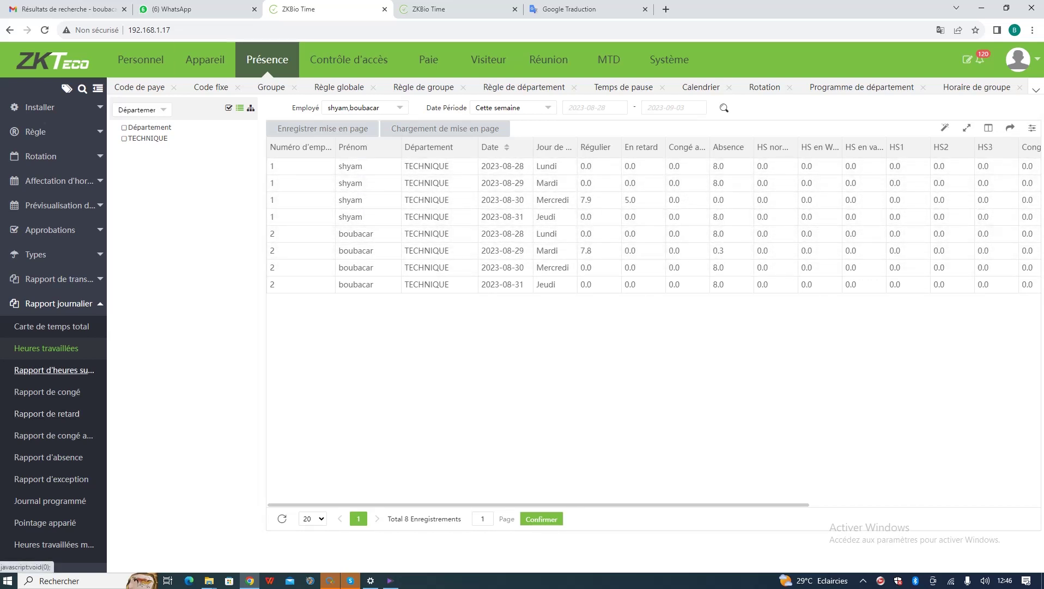
pyautogui.click(54, 370)
pyautogui.click(52, 325)
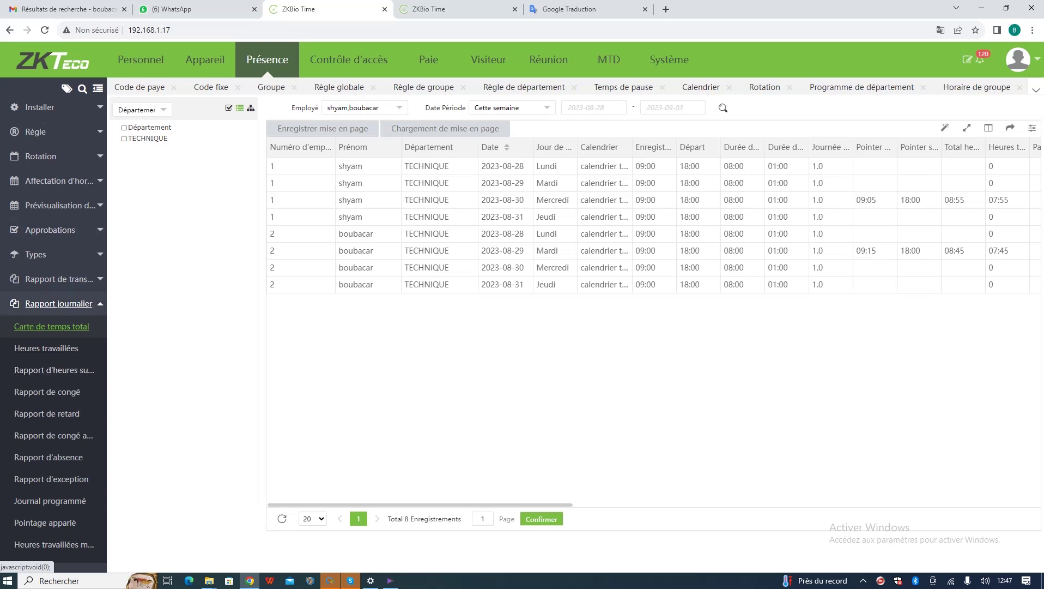
# - Export the weekly Carte de temps total report as a PDF with default settings
pyautogui.click(59, 303)
pyautogui.click(59, 279)
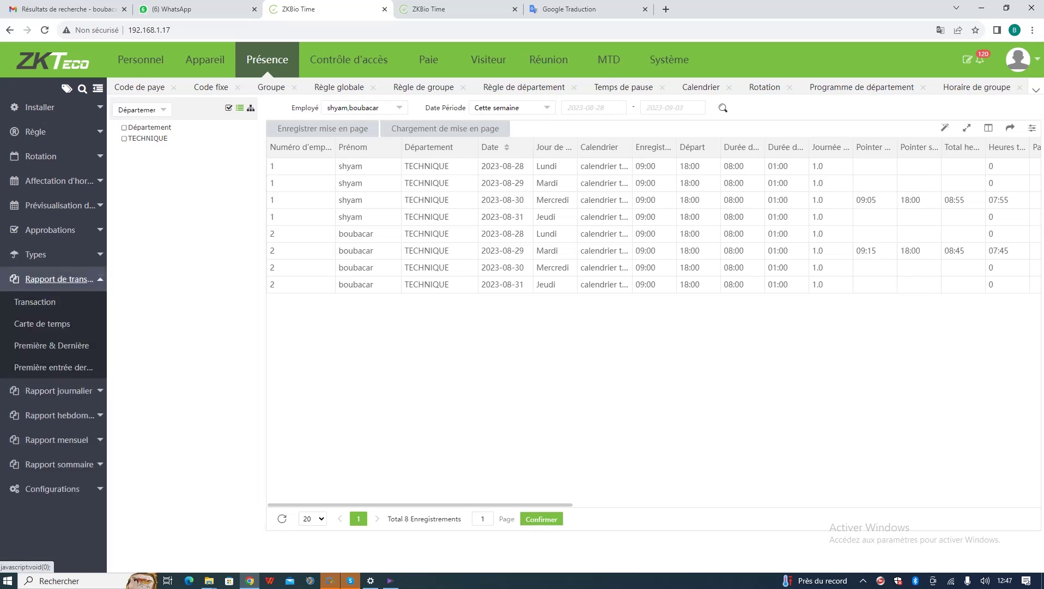
pyautogui.click(58, 390)
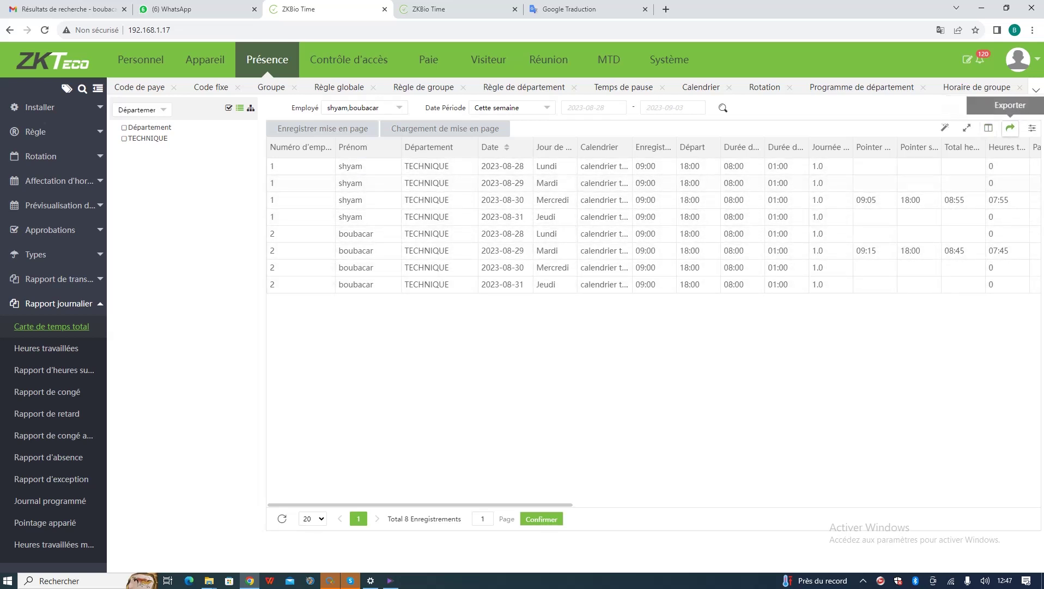
pyautogui.click(1010, 128)
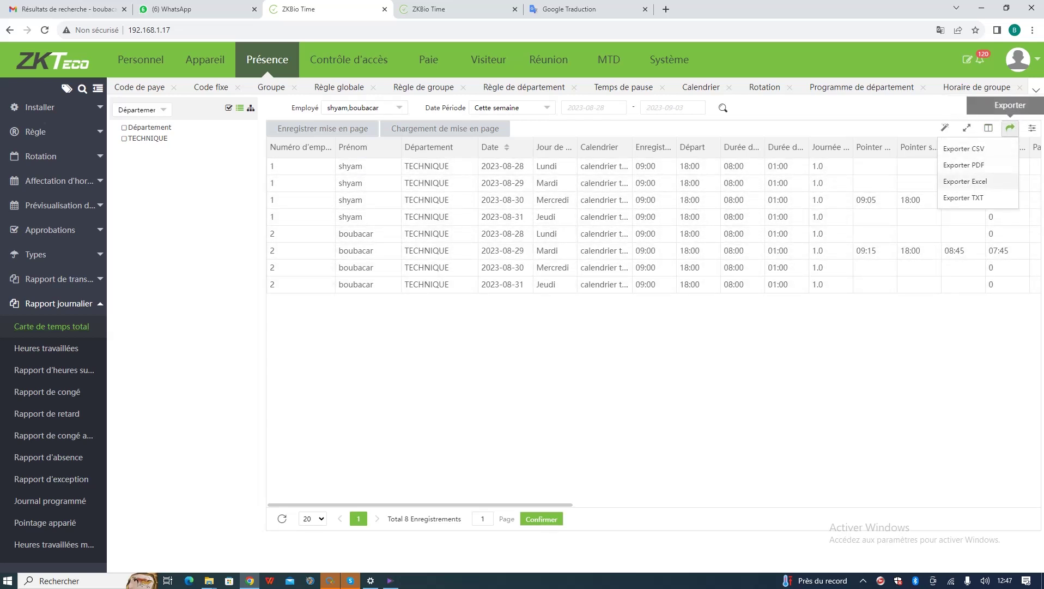
pyautogui.click(964, 164)
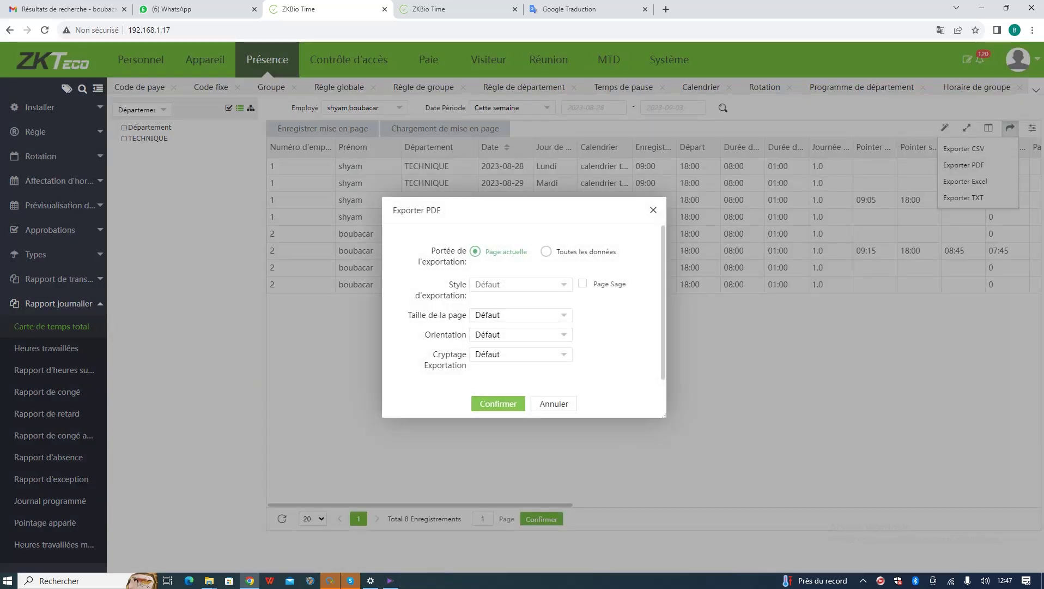
pyautogui.click(497, 403)
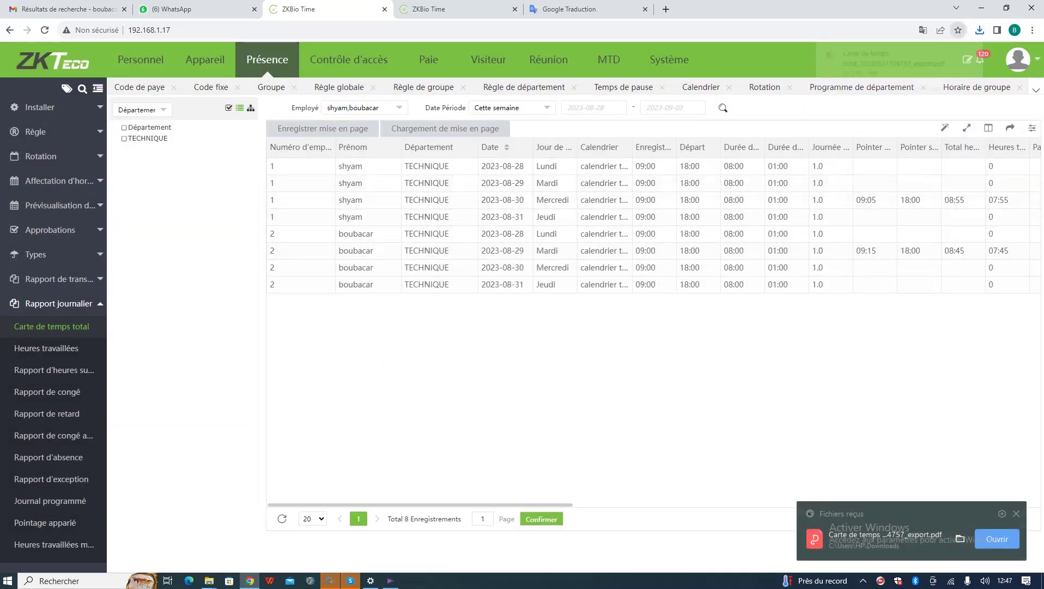
# - Open the downloaded timecard PDF, zoom it to 90%, then return to the ZKBio Time tab
pyautogui.click(894, 62)
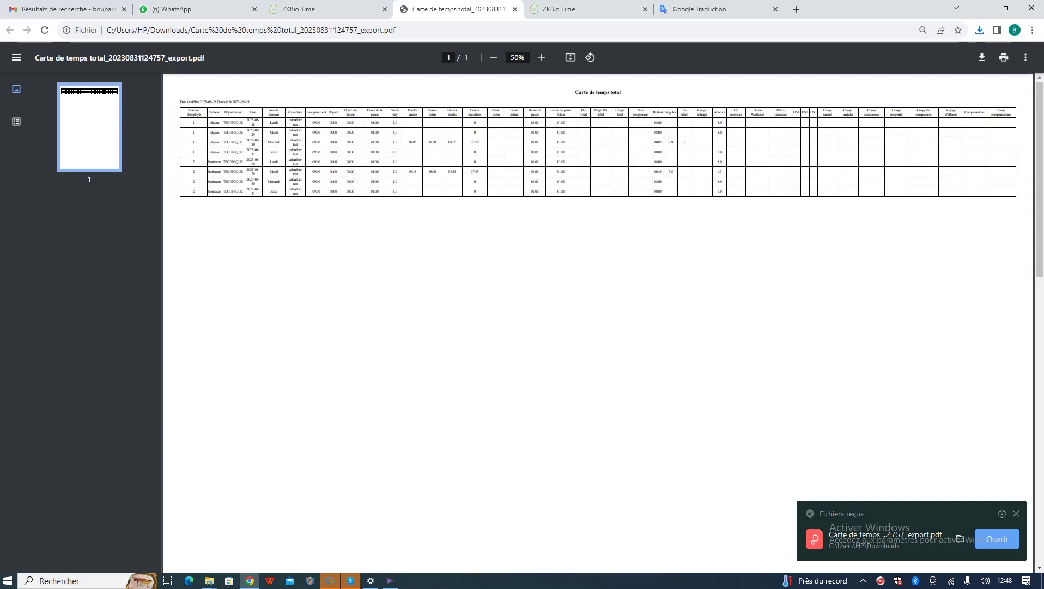
pyautogui.click(541, 57)
pyautogui.click(541, 58)
pyautogui.click(541, 57)
pyautogui.click(541, 57)
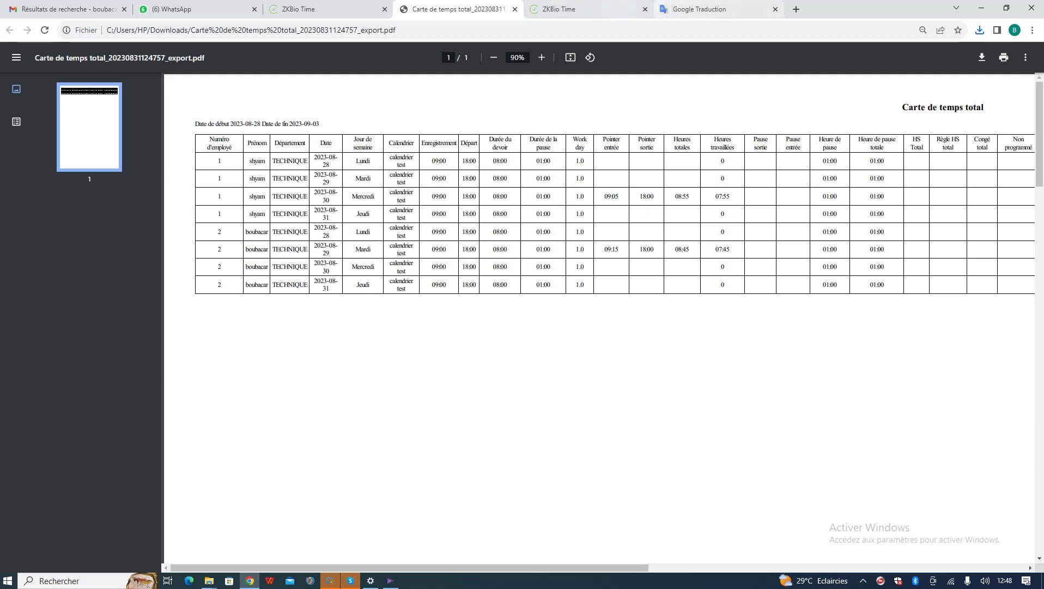
pyautogui.click(588, 9)
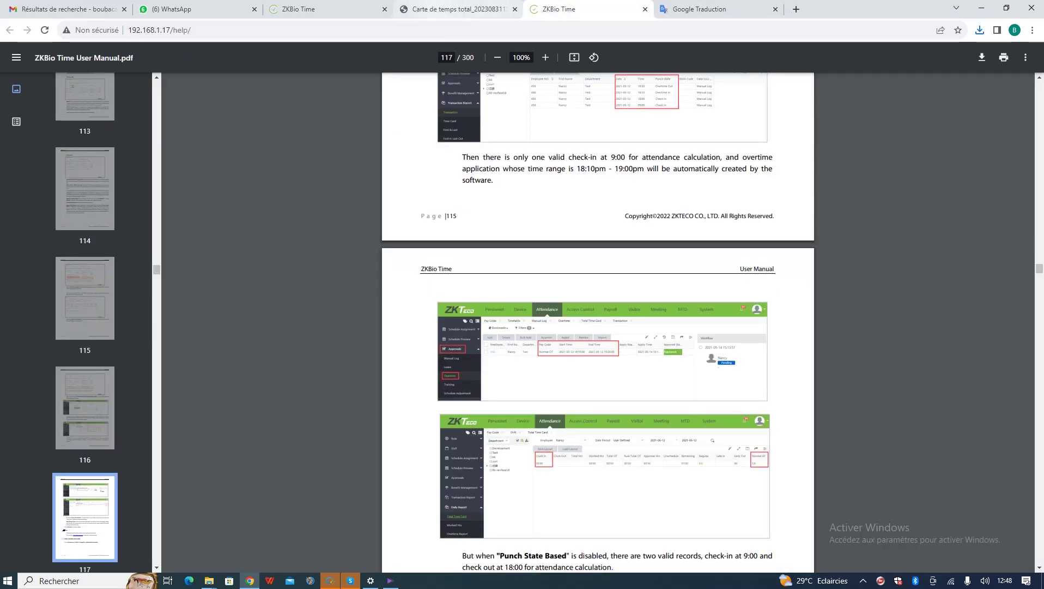
pyautogui.click(327, 9)
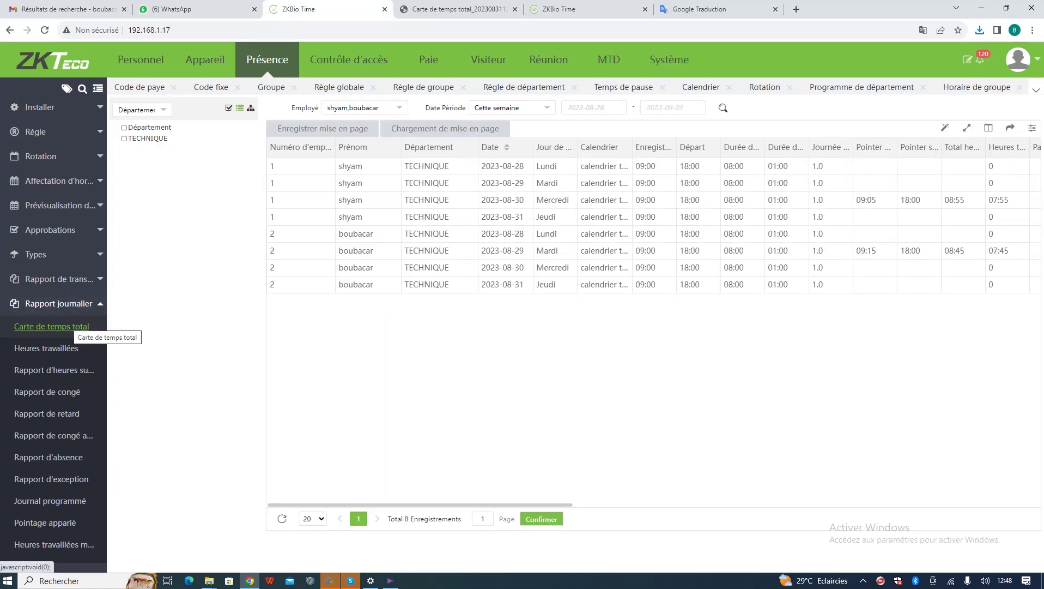
# - Save the Carte de temps total layout as 'carte de temps du dierecteur', shared, fixed to 2023-08-31 through 2023-08-31
pyautogui.click(52, 326)
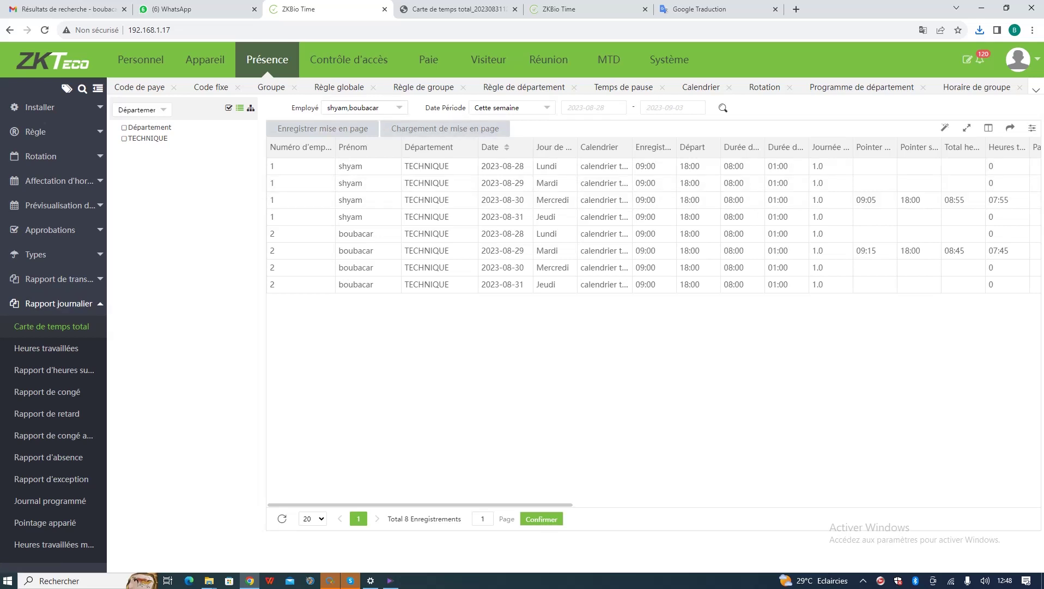
pyautogui.click(323, 129)
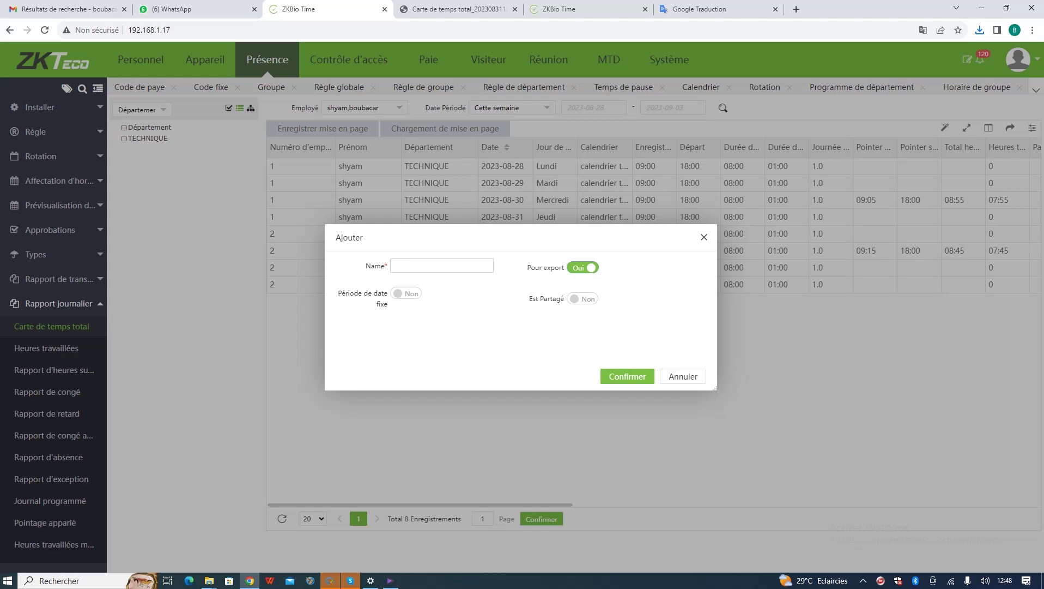
pyautogui.write('carte de temps du dierecteur')
pyautogui.click(406, 293)
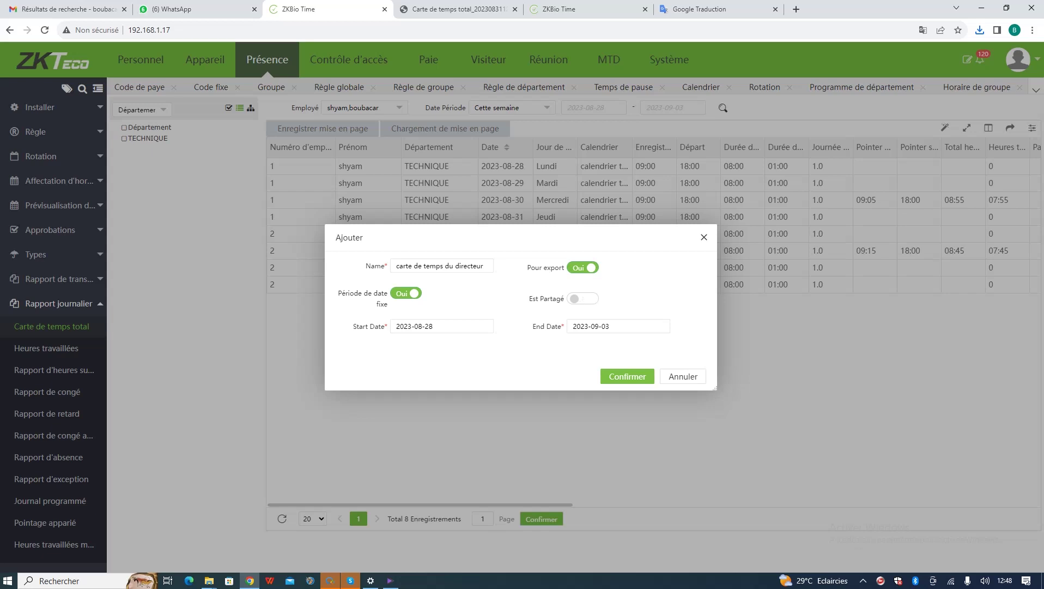
pyautogui.click(582, 299)
pyautogui.click(432, 326)
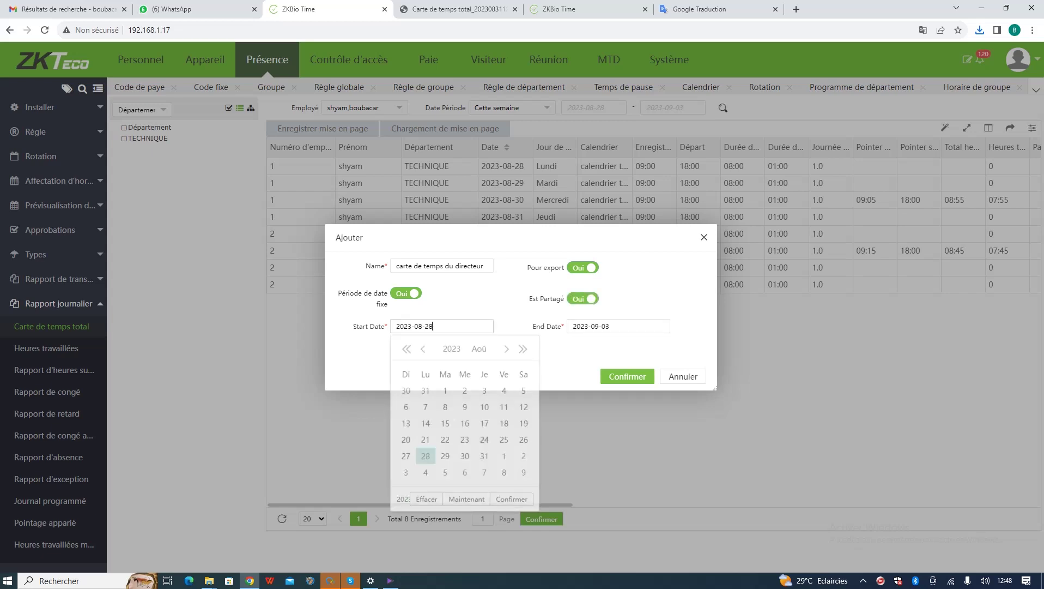
pyautogui.click(484, 457)
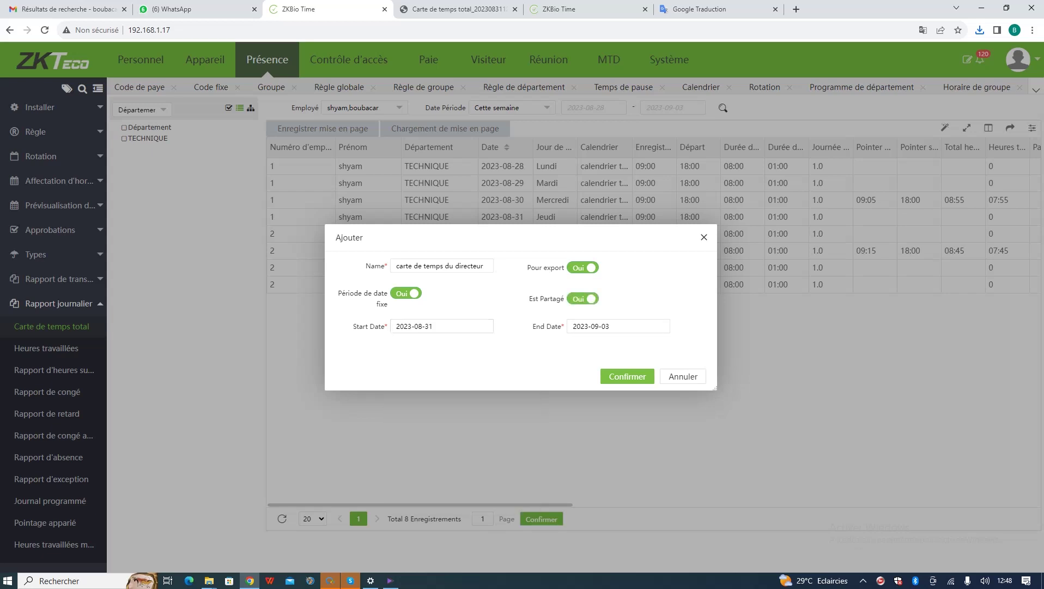
pyautogui.click(618, 326)
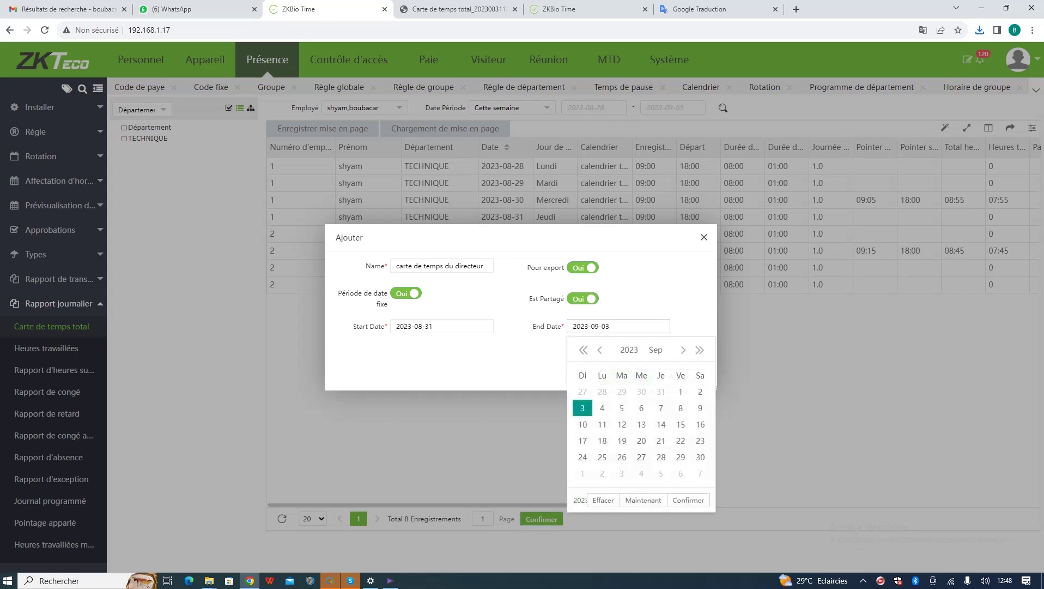
pyautogui.click(688, 500)
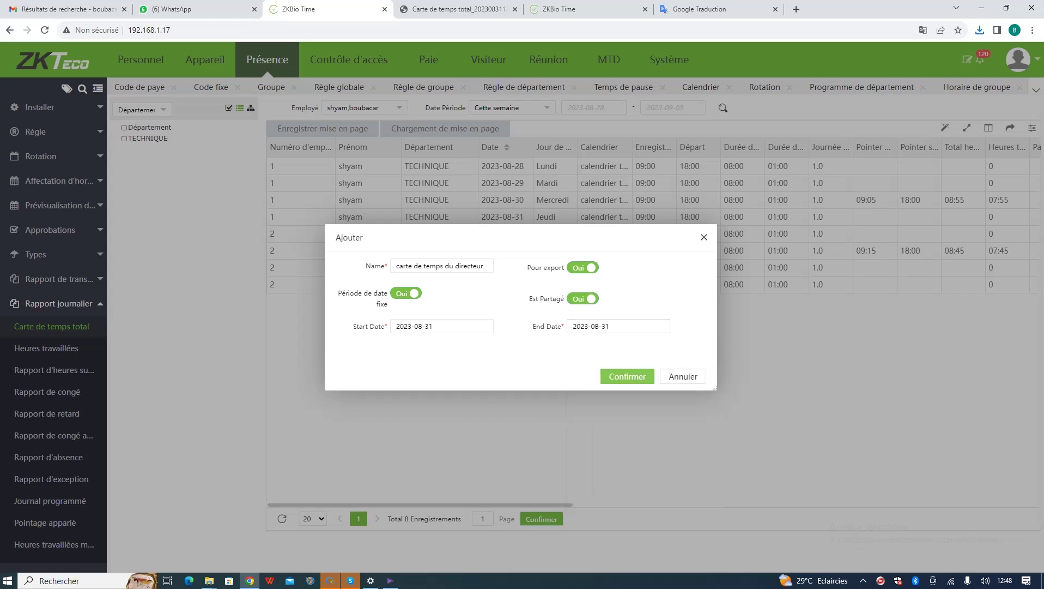
pyautogui.click(623, 375)
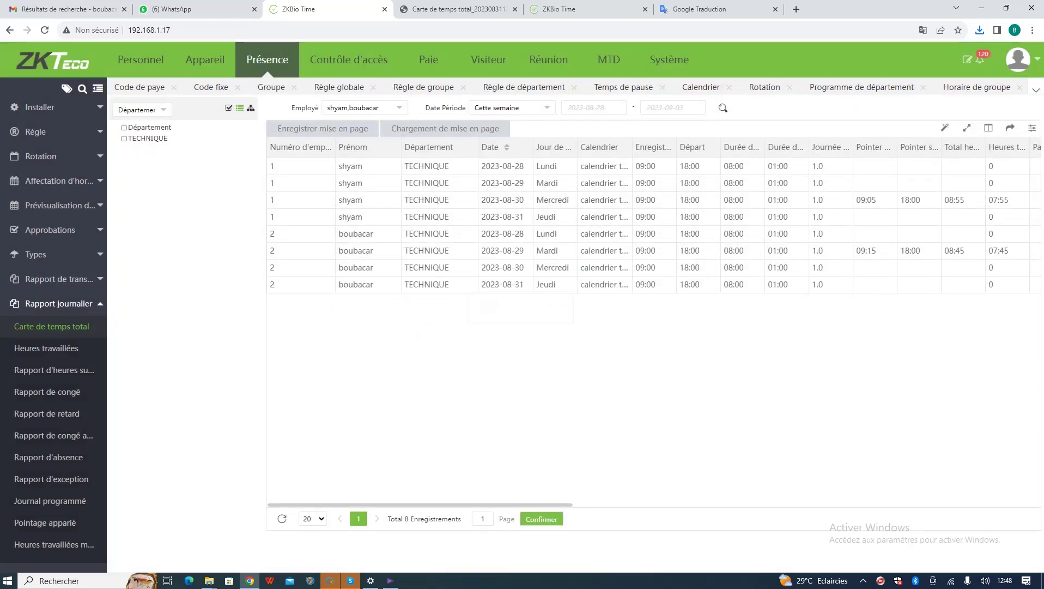
# - Load the saved director's timecard layout, narrowing the report to 2023-08-31, then go to Système
pyautogui.click(445, 128)
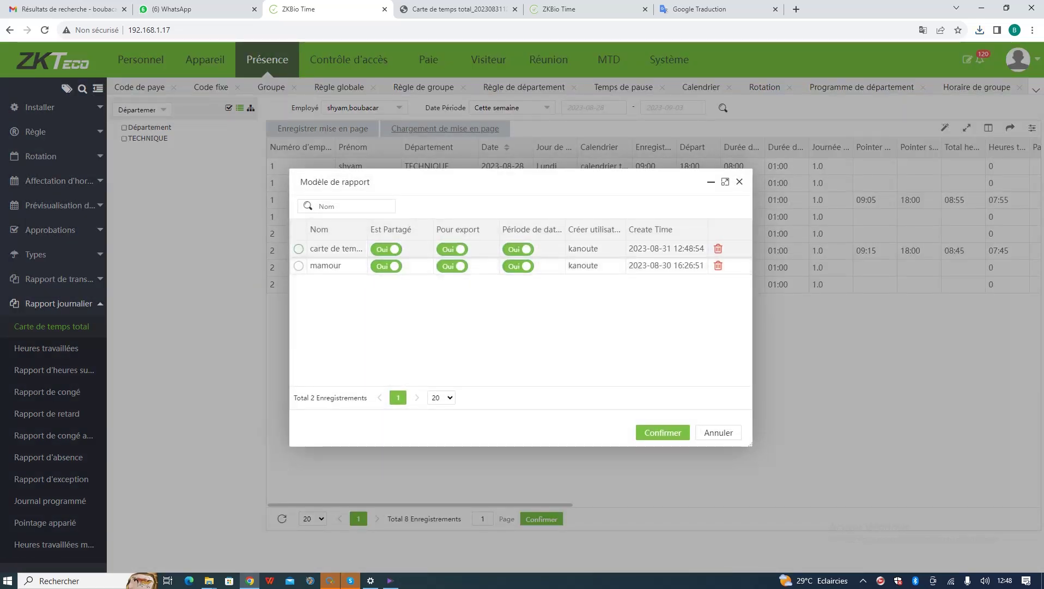
pyautogui.click(299, 249)
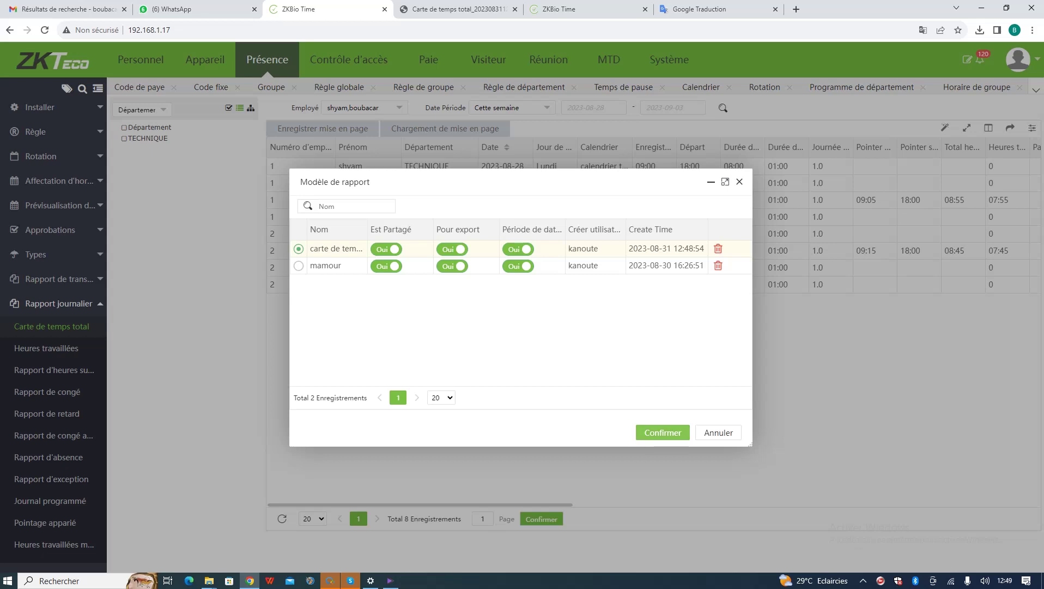
pyautogui.click(662, 432)
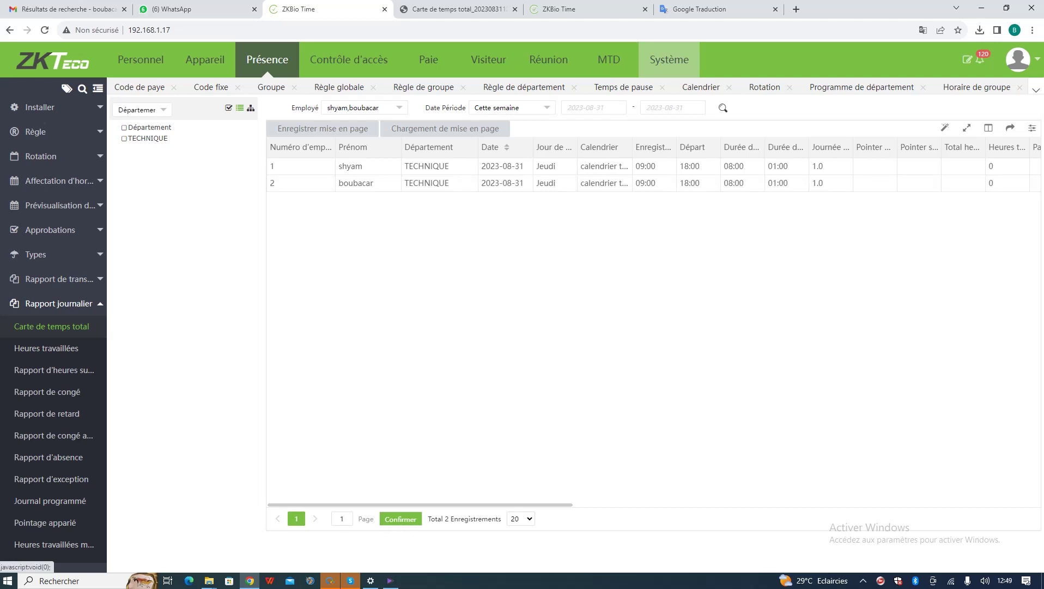
pyautogui.click(670, 59)
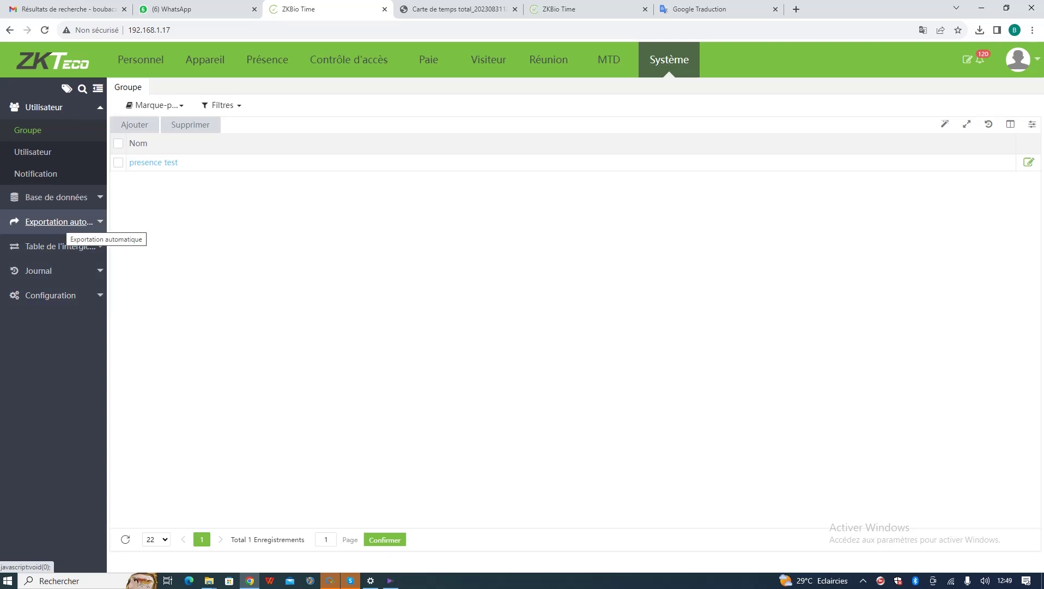
# - Create a new attendance auto-export task using the 'carte de temps du directeur' template in PDF format
pyautogui.click(60, 222)
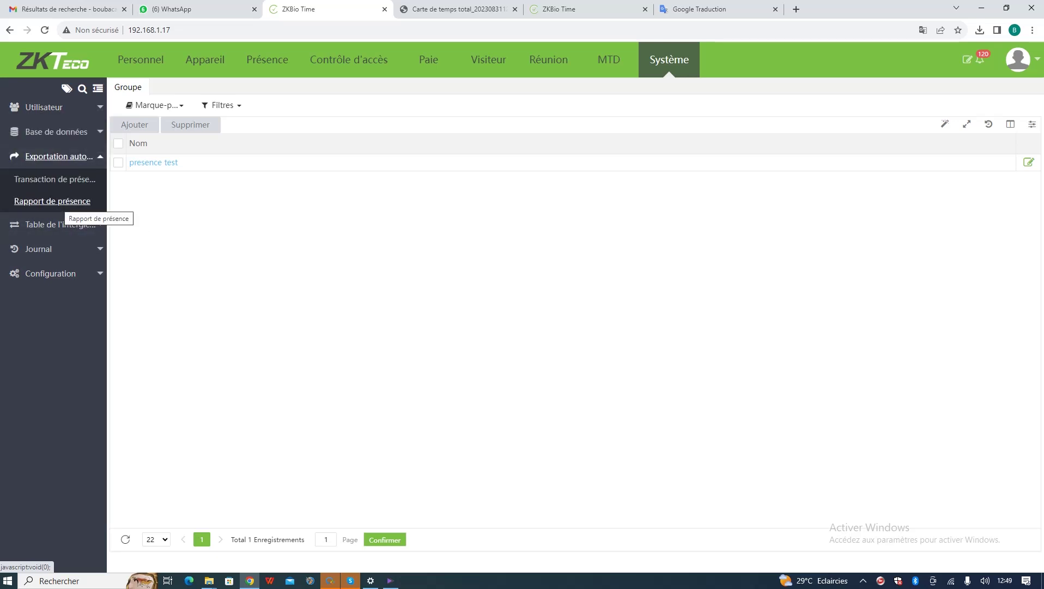
pyautogui.click(52, 201)
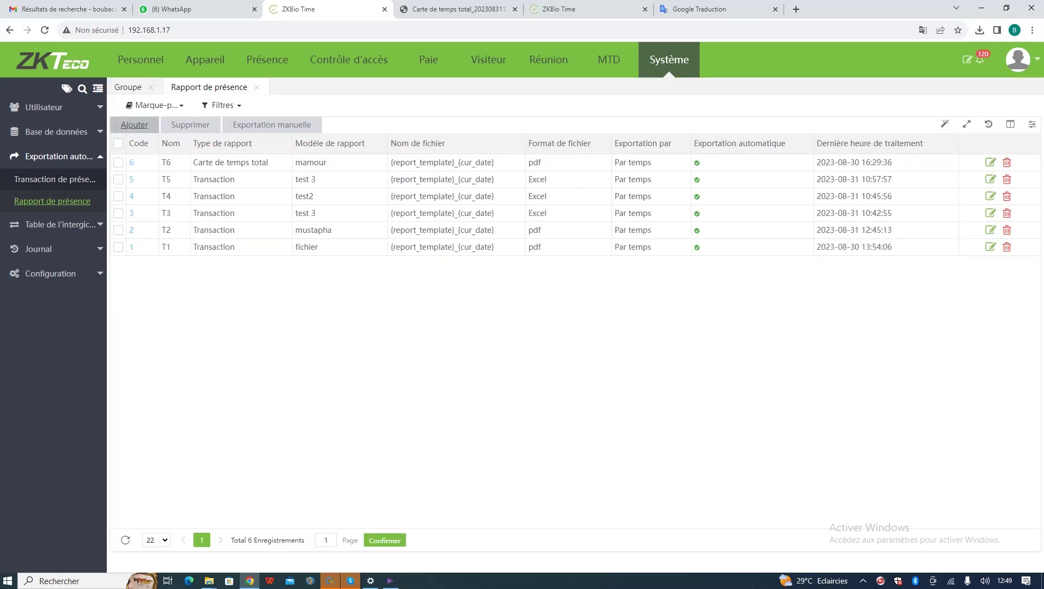
pyautogui.click(135, 124)
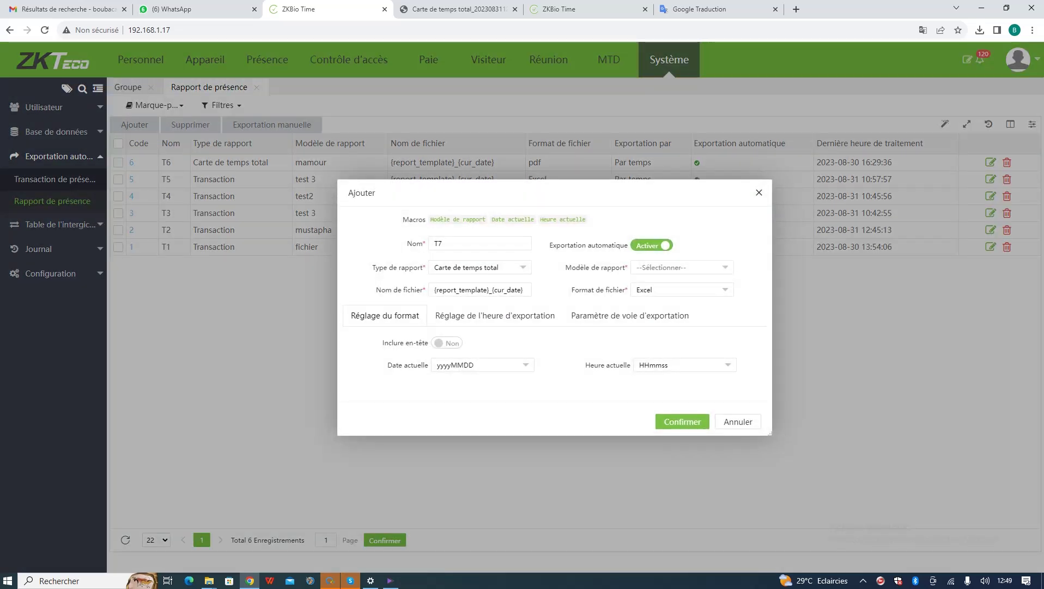
pyautogui.click(682, 268)
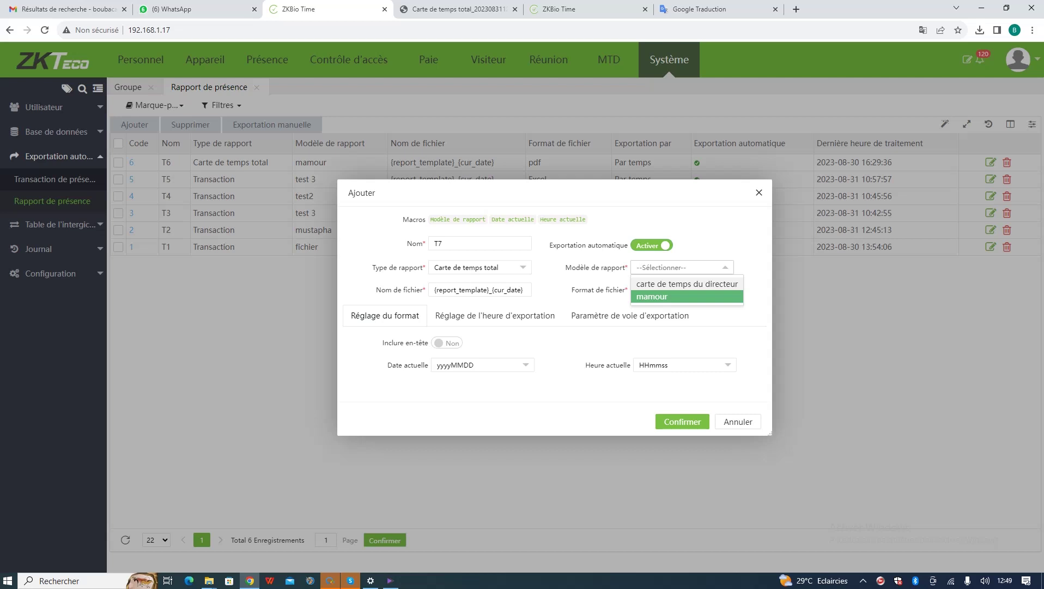
pyautogui.click(687, 283)
pyautogui.click(681, 290)
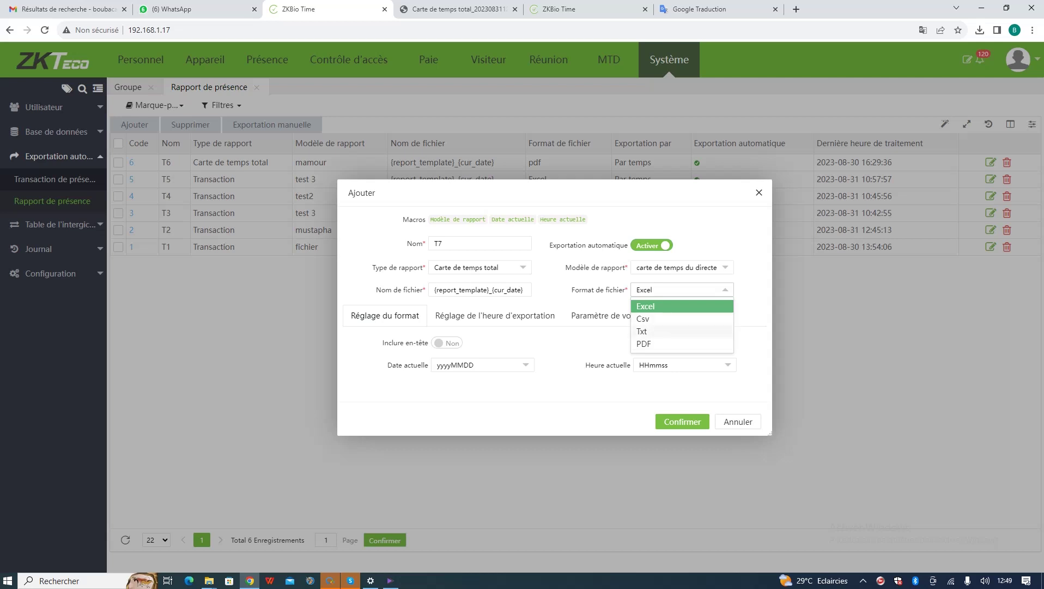
pyautogui.click(682, 343)
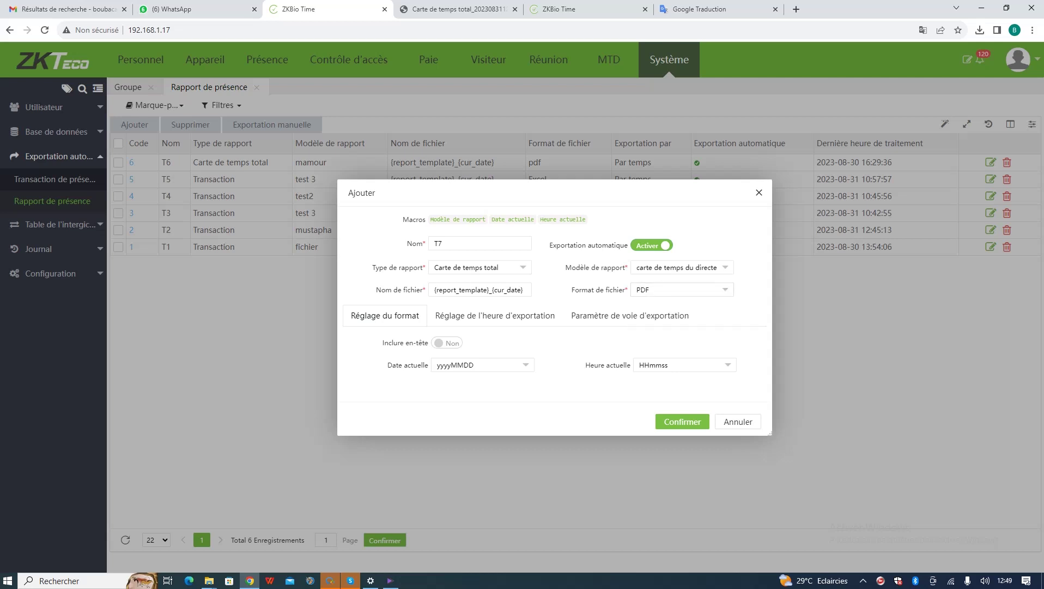
pyautogui.click(495, 315)
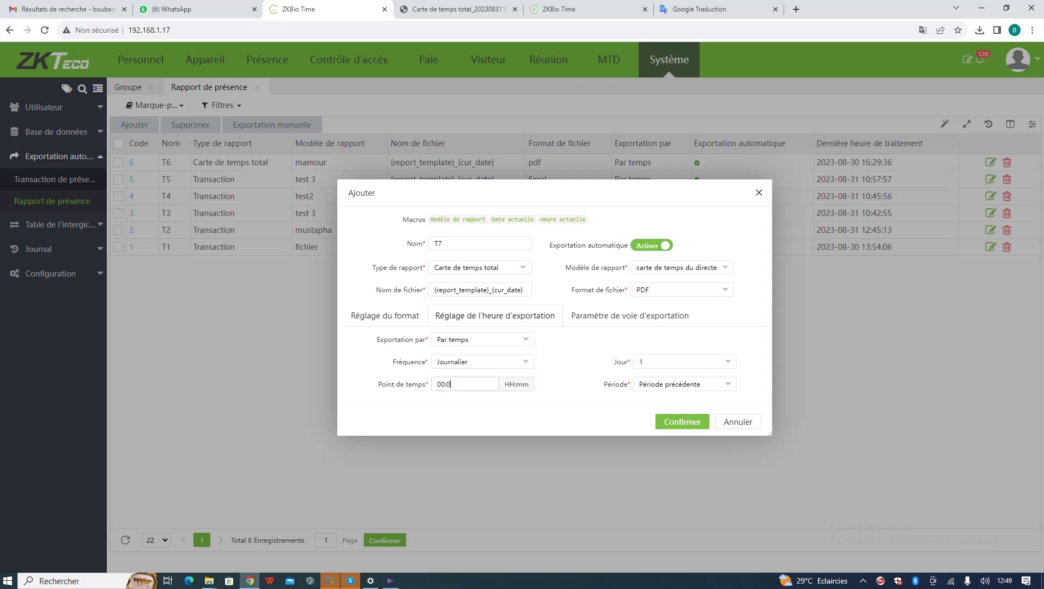
# - Set the T7 export time to 12:51, keeping Journalier frequency and day 1
pyautogui.press('BackSpace')
pyautogui.press('BackSpace')
pyautogui.press('BackSpace')
pyautogui.press('BackSpace')
pyautogui.write(':51')
pyautogui.click(483, 361)
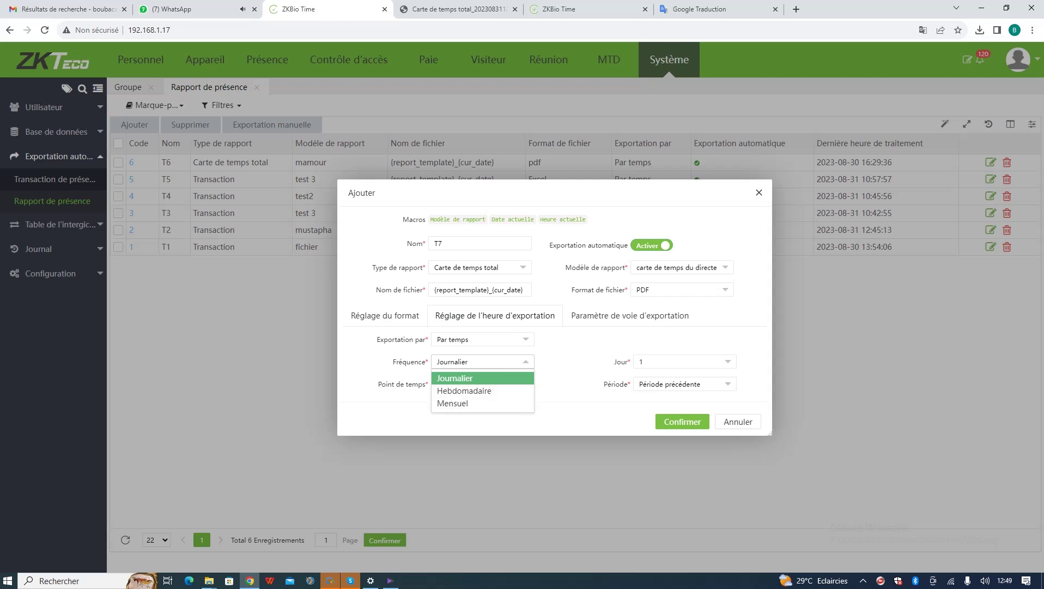
pyautogui.click(470, 378)
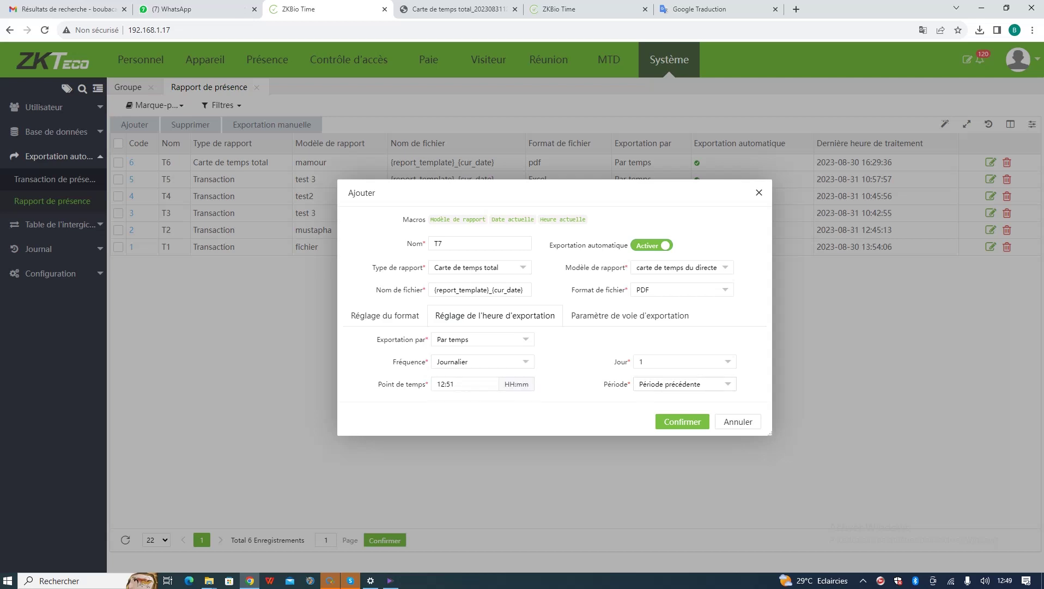
pyautogui.click(685, 362)
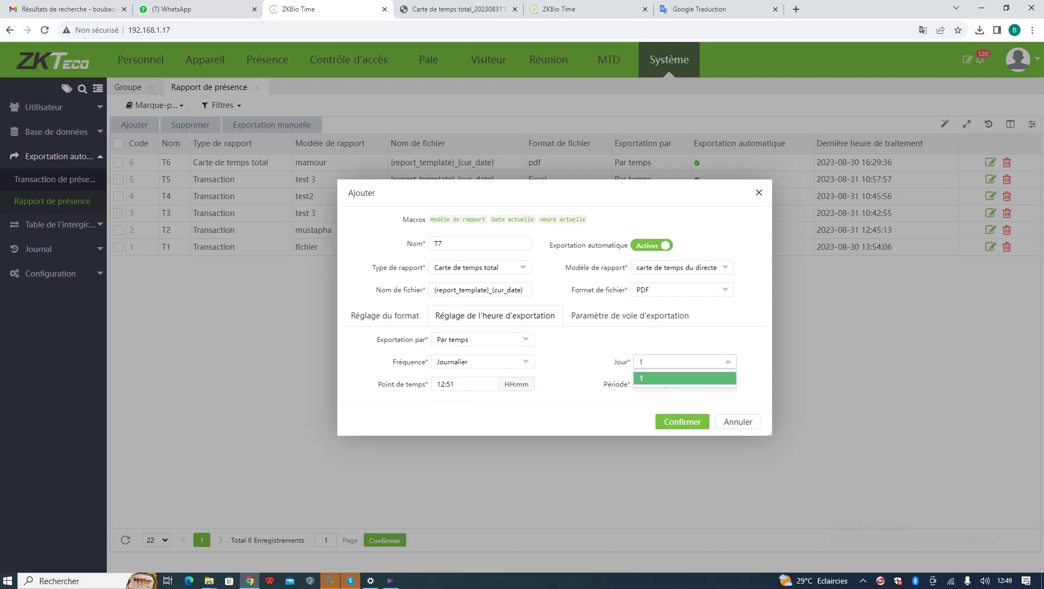
pyautogui.click(684, 362)
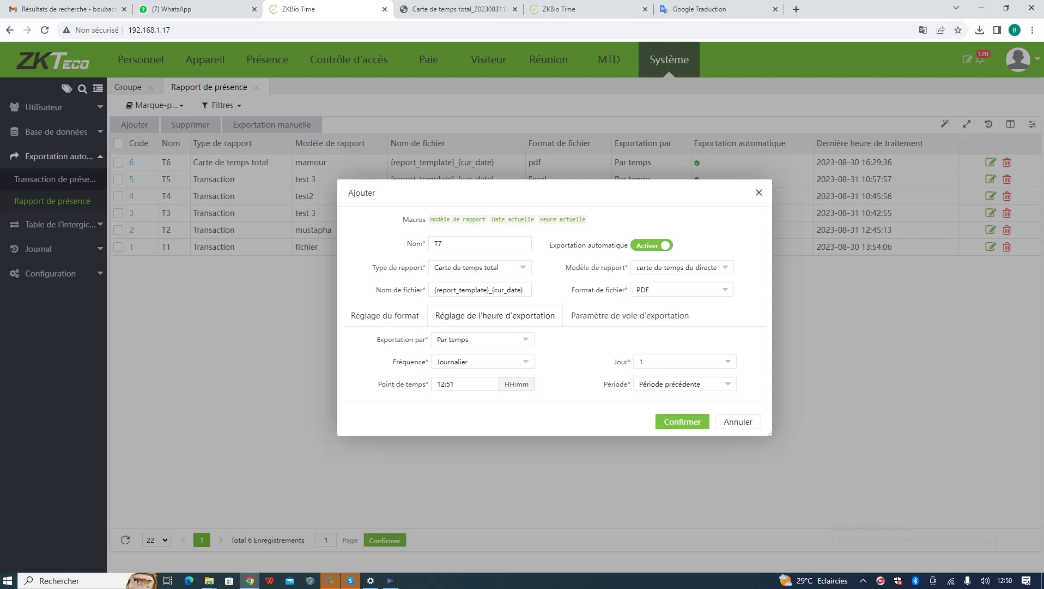
# - Enter the recipient e-mail address as export destination and remove the export time's last digit
pyautogui.click(630, 315)
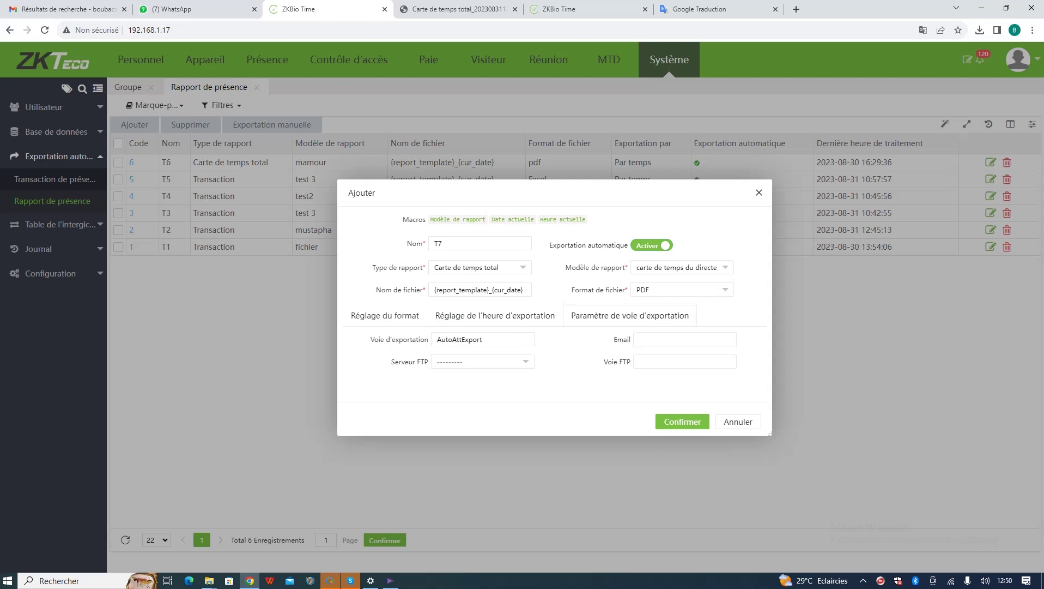
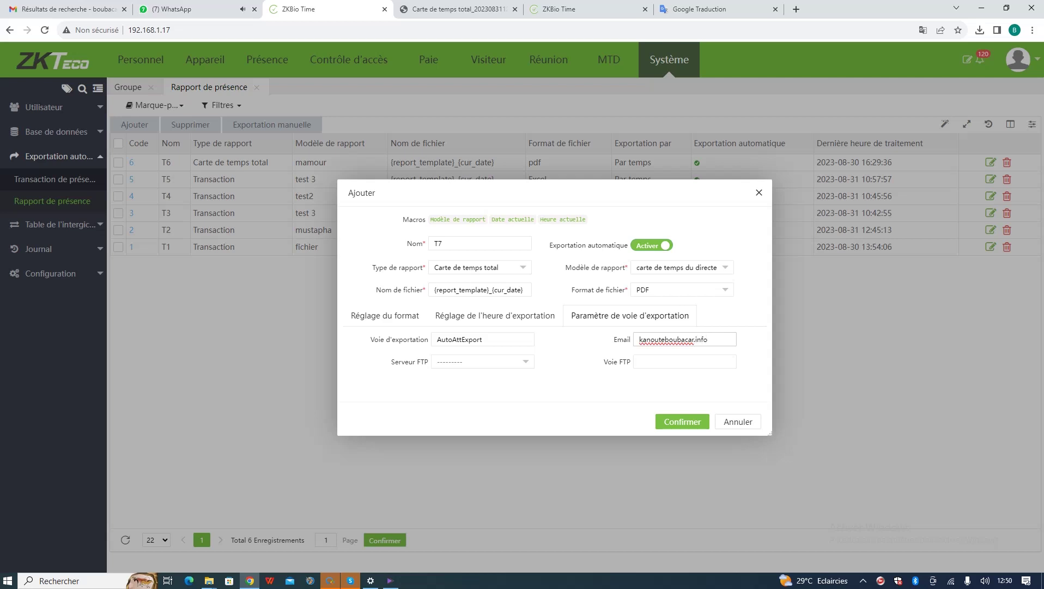
pyautogui.click(495, 315)
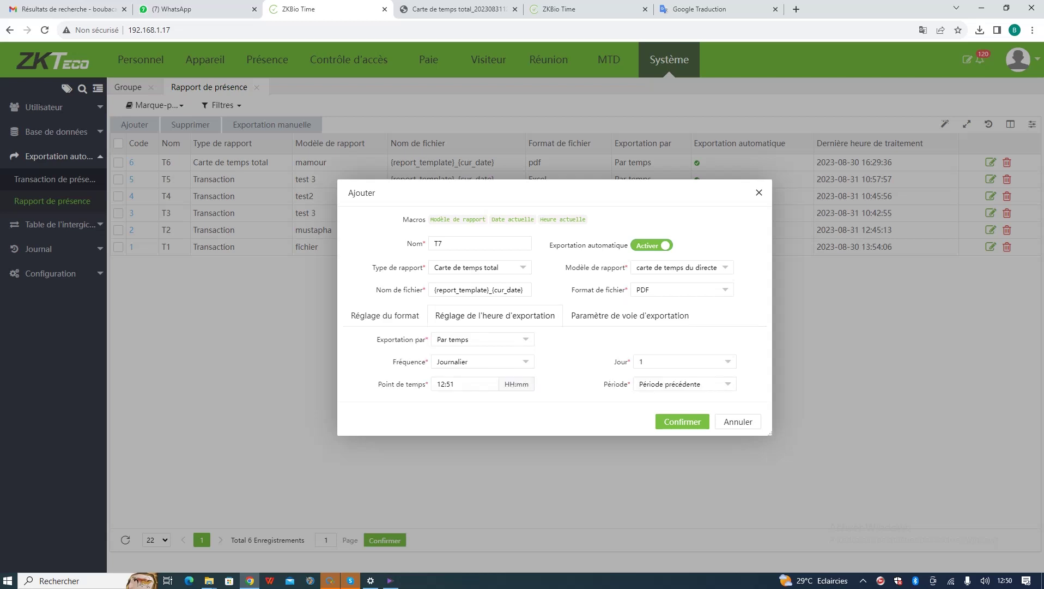
pyautogui.click(385, 315)
pyautogui.click(495, 315)
pyautogui.press('BackSpace')
# - Name the auto-export task 'pour directeur' and save it as row 7
pyautogui.click(630, 315)
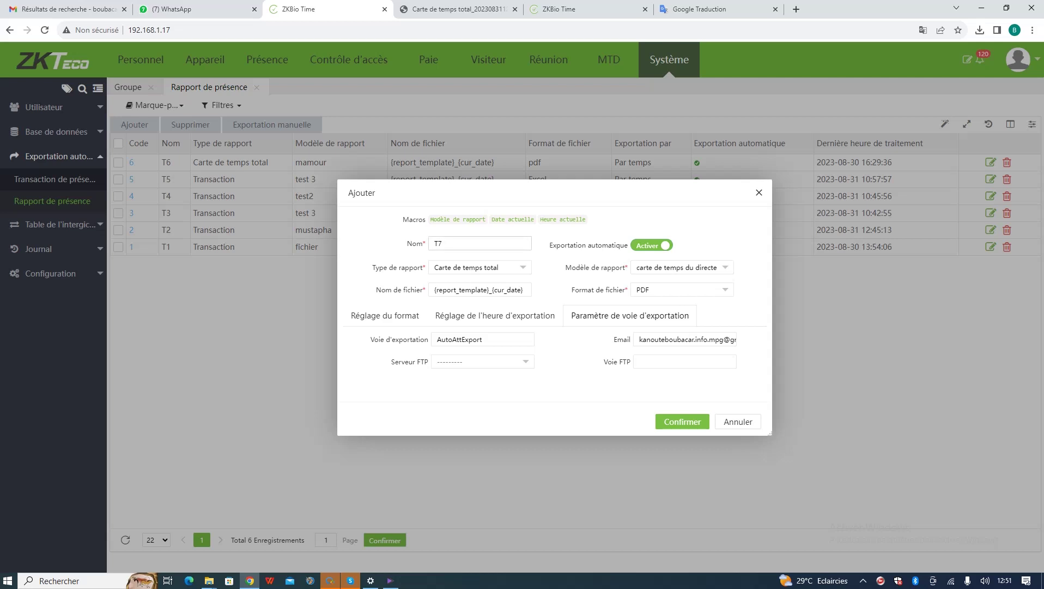
pyautogui.write('pour dirce')
pyautogui.press('BackSpace')
pyautogui.press('BackSpace')
pyautogui.write('ecteu')
pyautogui.click(682, 422)
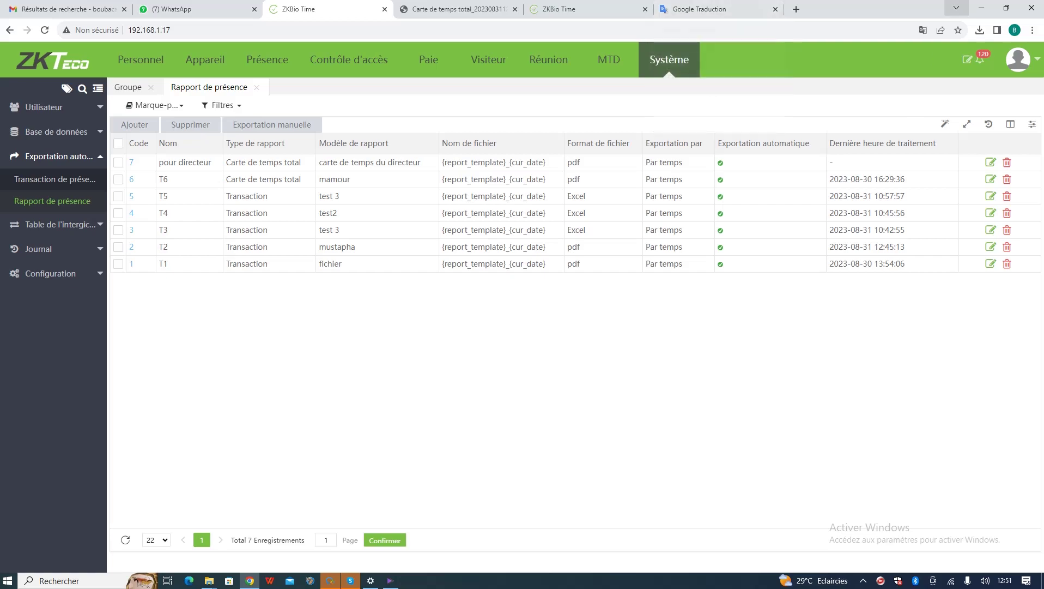
# - Minimize the ZKBio Time Chrome window to reveal the Windows desktop
pyautogui.click(981, 8)
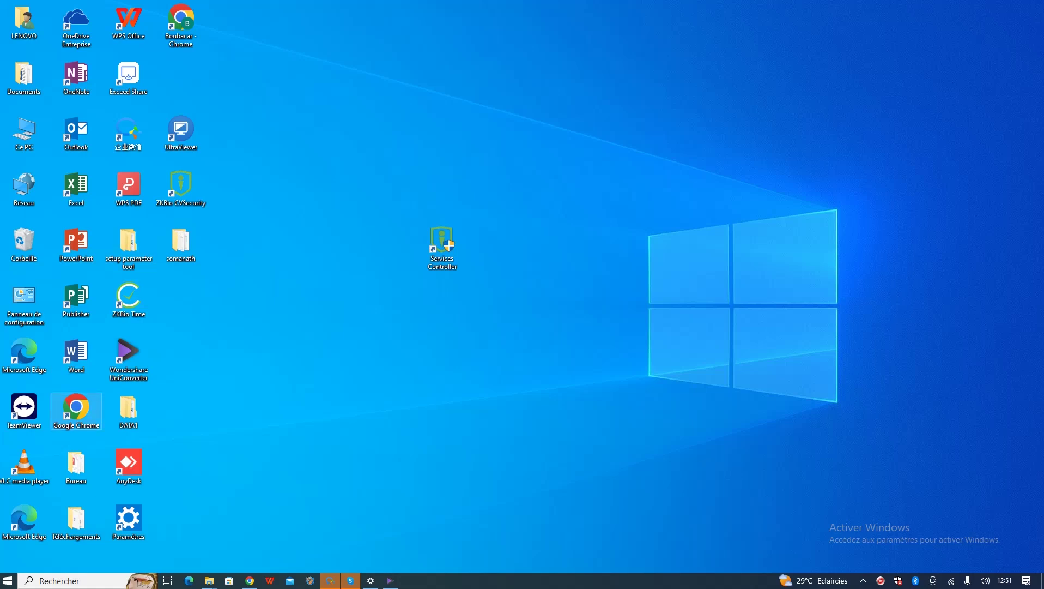
# - Launch Chrome with the chosen profile, skip page restore, and open Gmail maximized
pyautogui.doubleClick(76, 409)
pyautogui.click(424, 335)
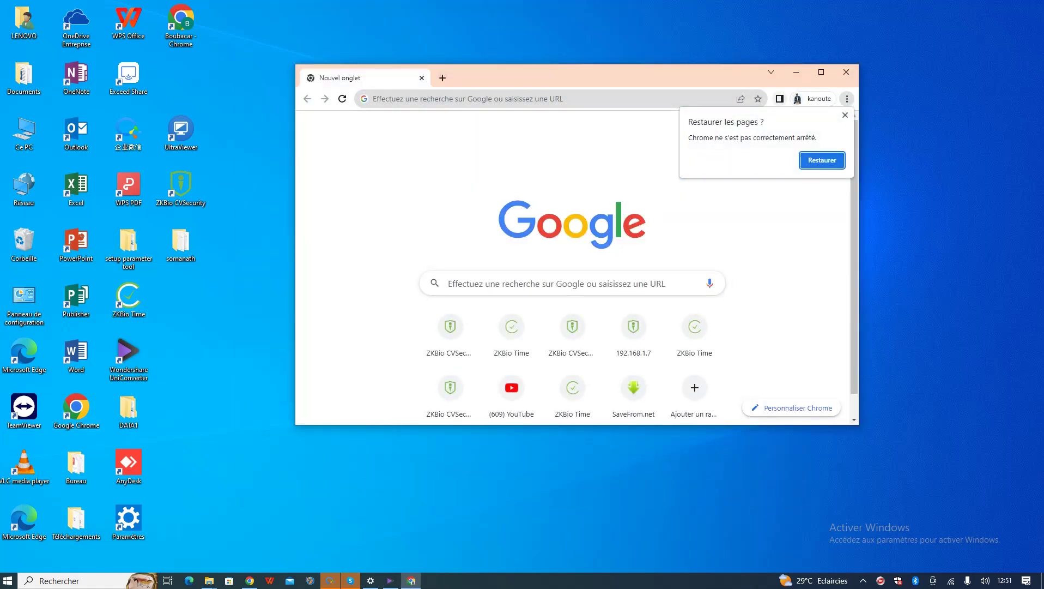
pyautogui.click(846, 115)
pyautogui.click(743, 127)
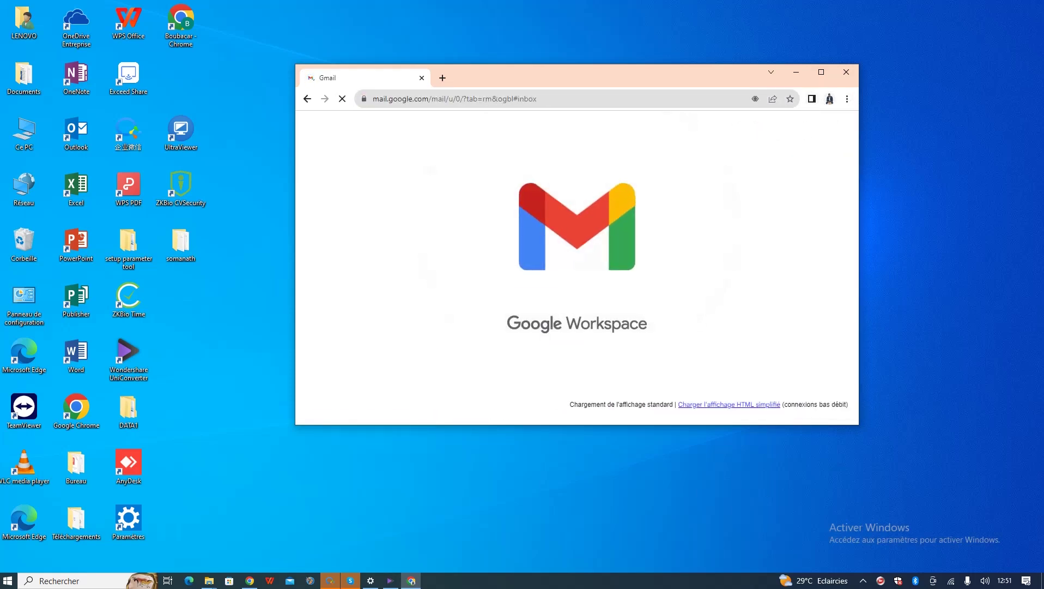
pyautogui.click(821, 72)
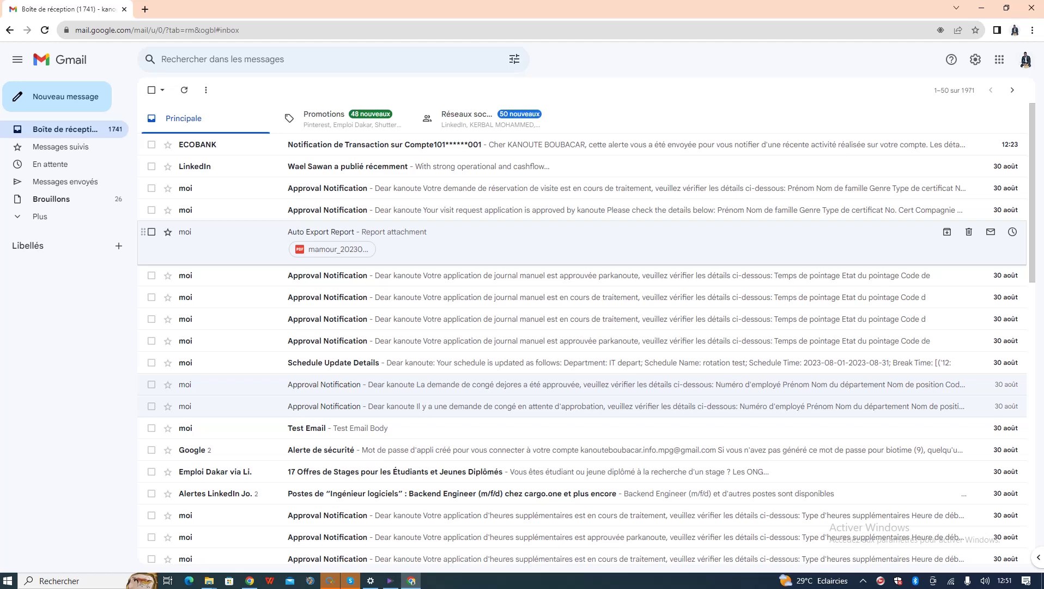
# - Download and view the earlier mamour_20230830.pdf report, then return to the Gmail inbox
pyautogui.click(226, 243)
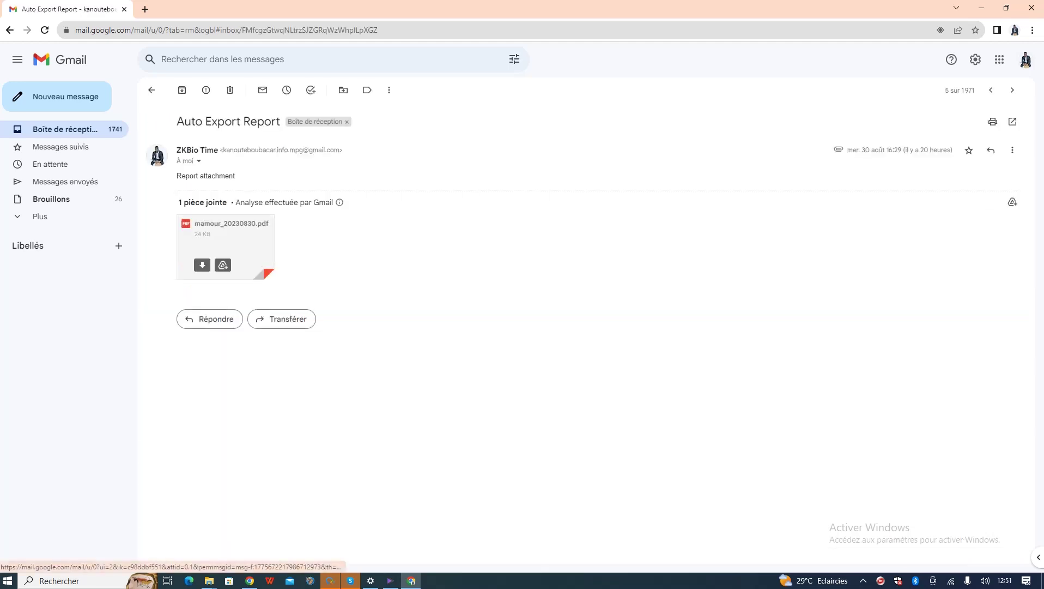
pyautogui.click(202, 265)
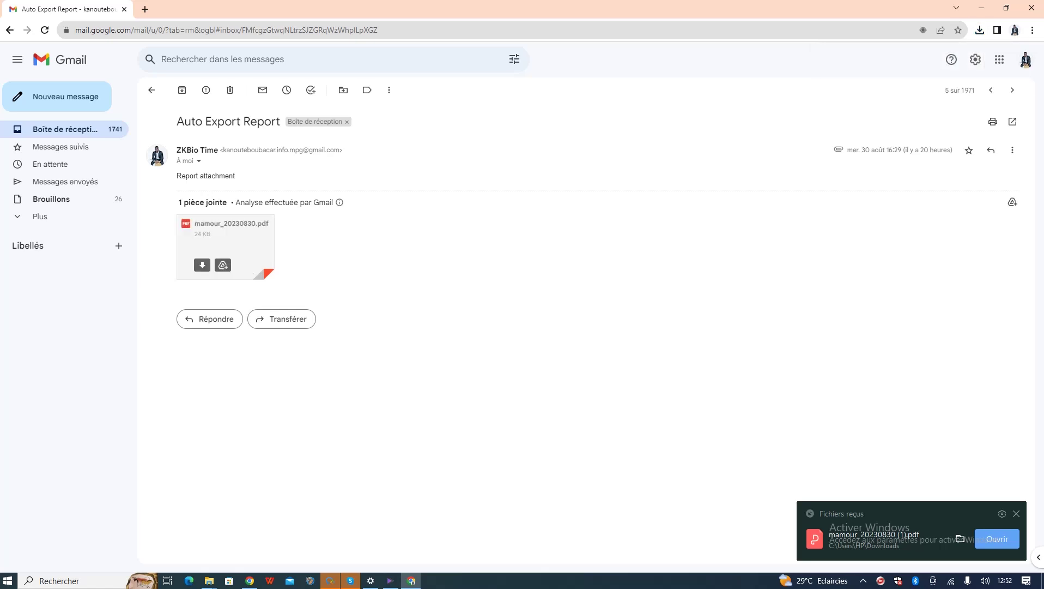
pyautogui.click(997, 539)
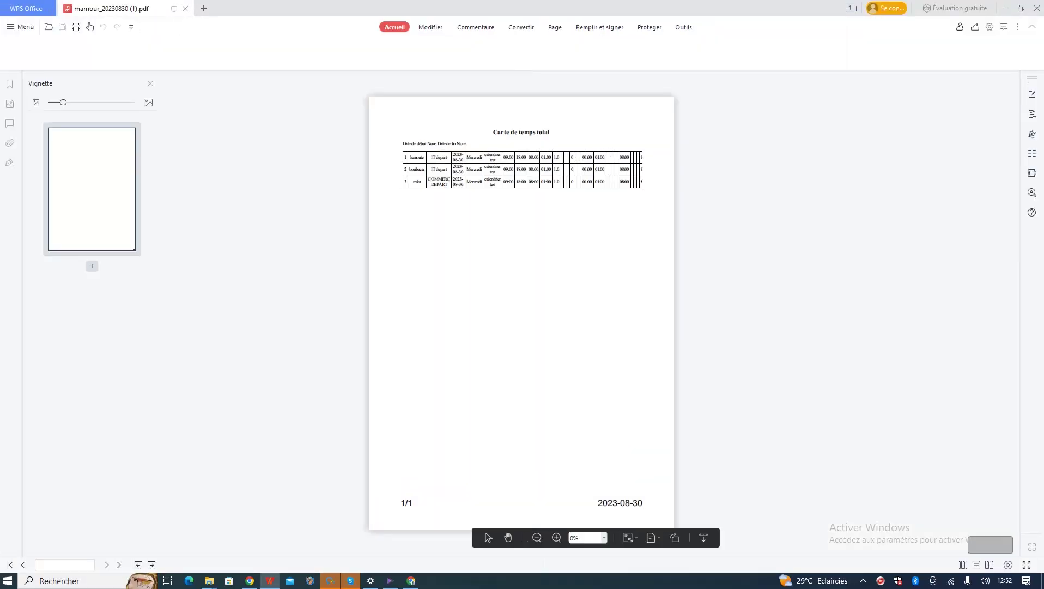
pyautogui.click(1036, 8)
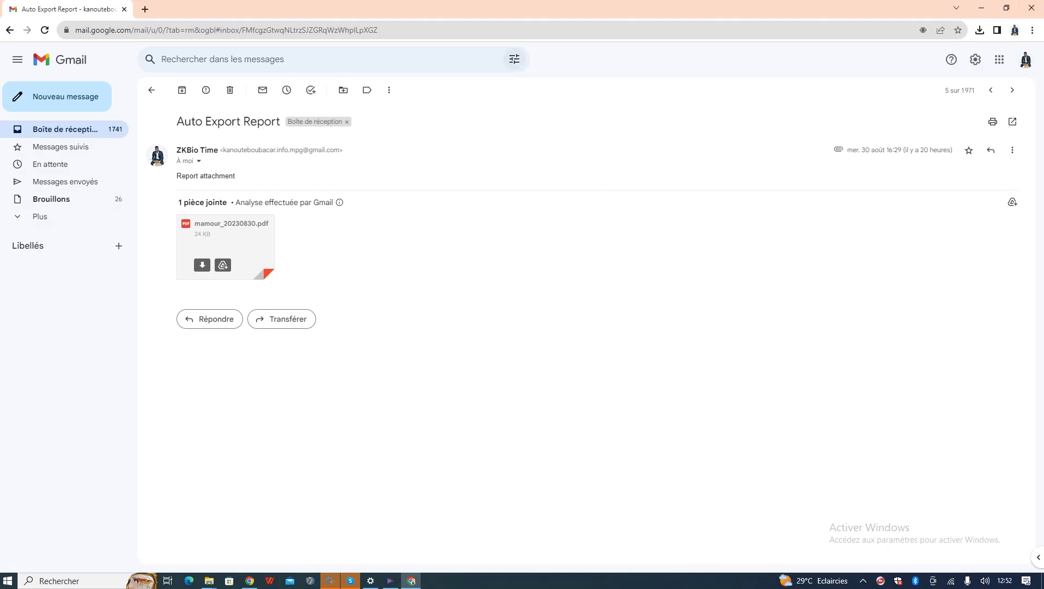
pyautogui.click(10, 30)
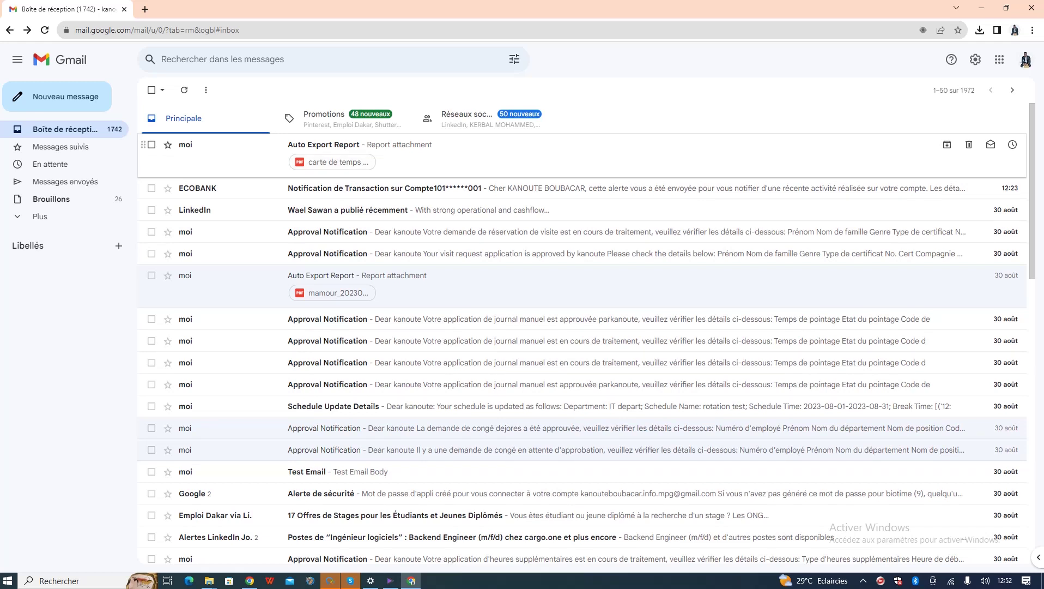
# - Download and view 'carte de temps du directeur_20230831.pdf', then return to ZKBio Time
pyautogui.click(382, 145)
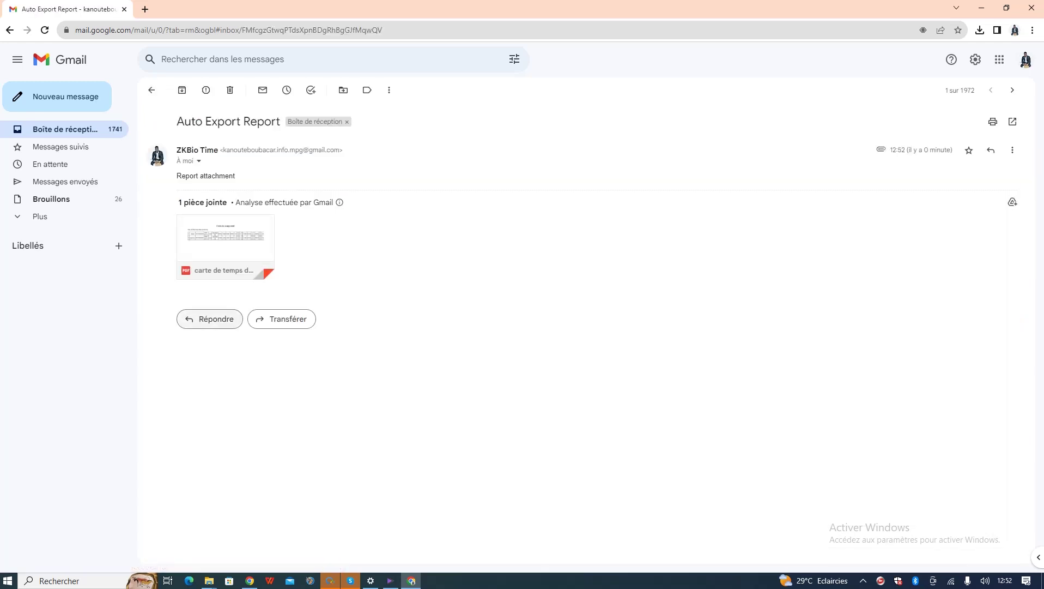
pyautogui.click(210, 319)
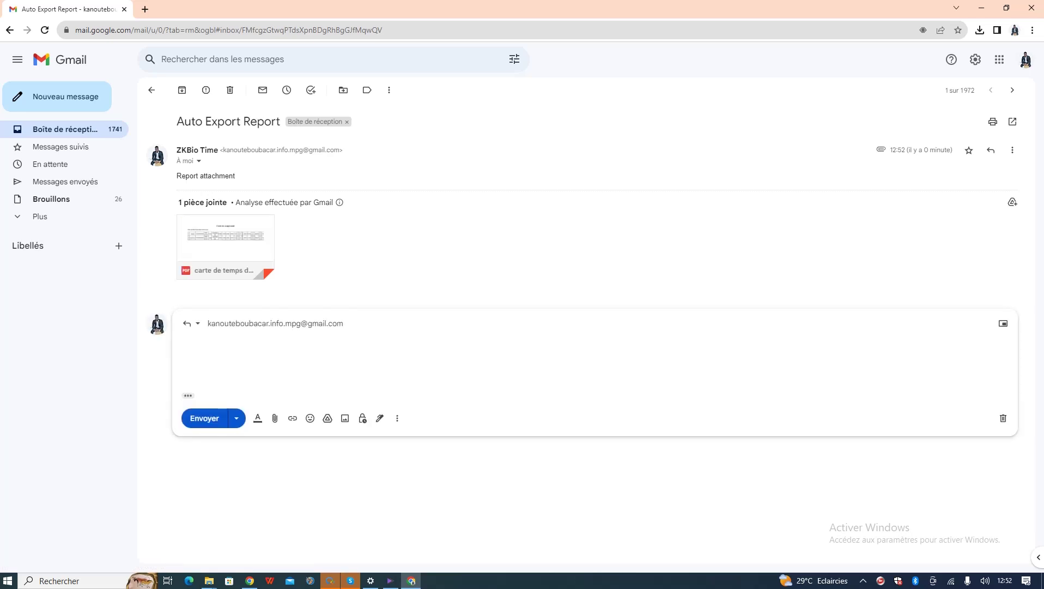
pyautogui.click(202, 265)
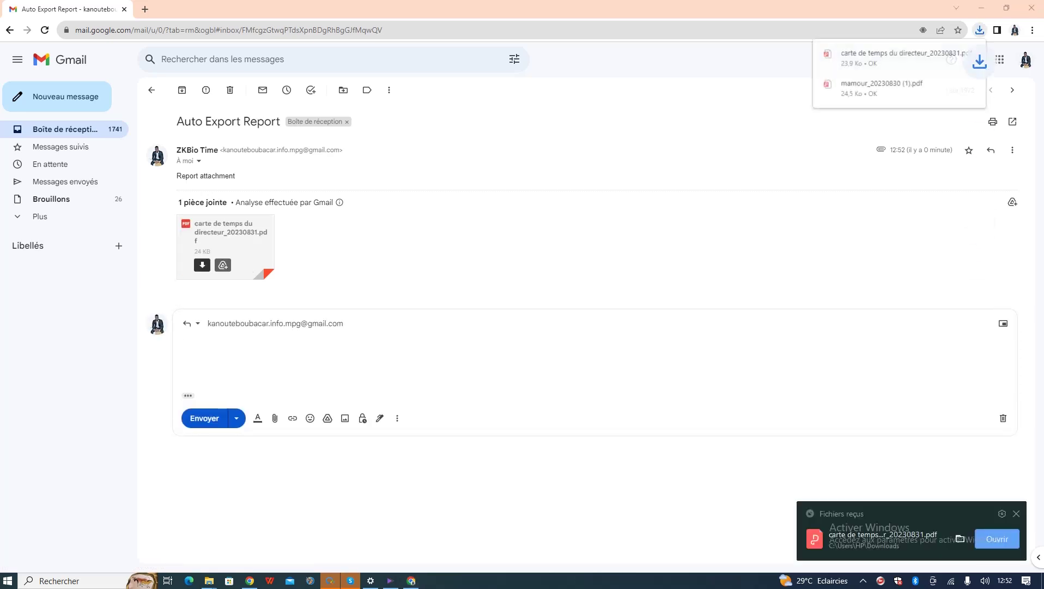
pyautogui.click(899, 57)
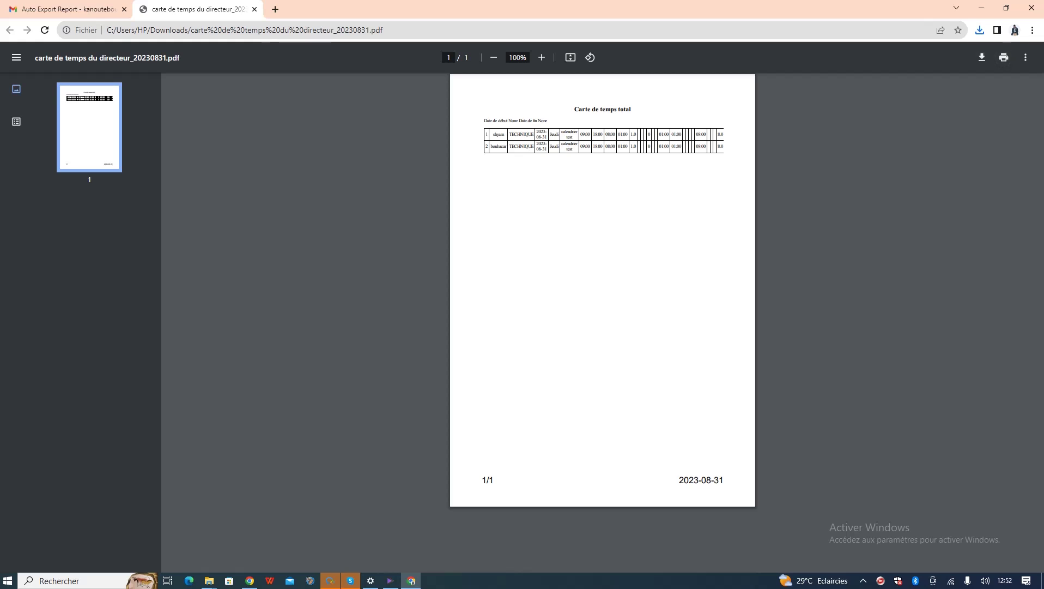
pyautogui.moveTo(250, 580)
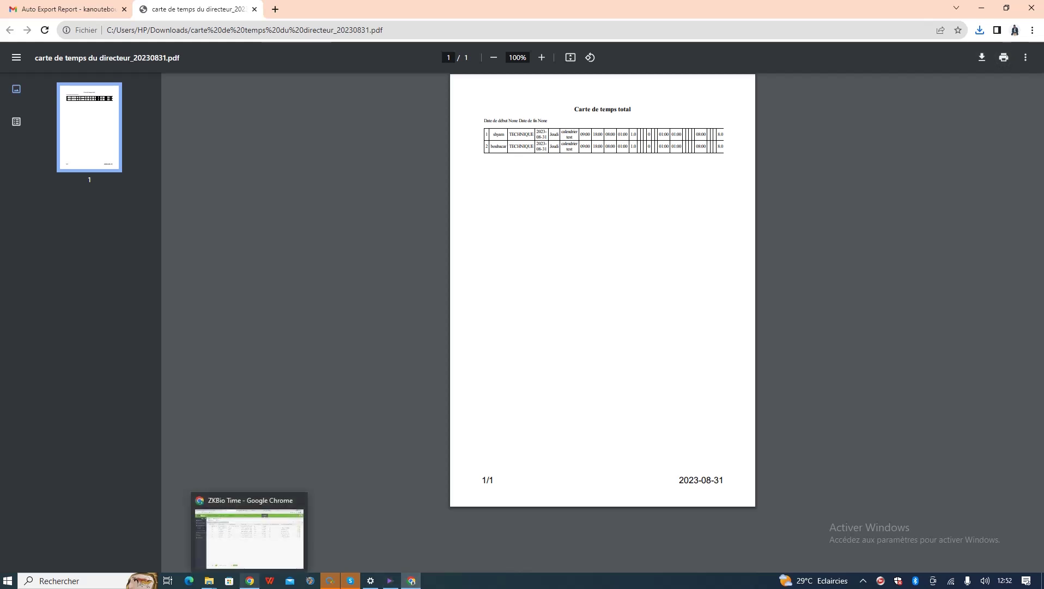
pyautogui.click(250, 532)
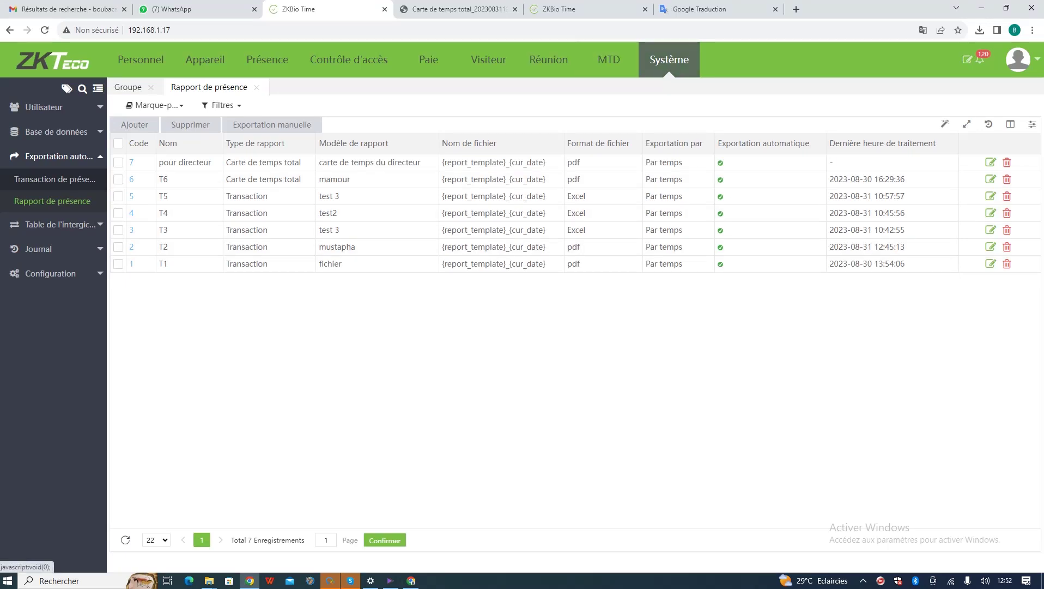